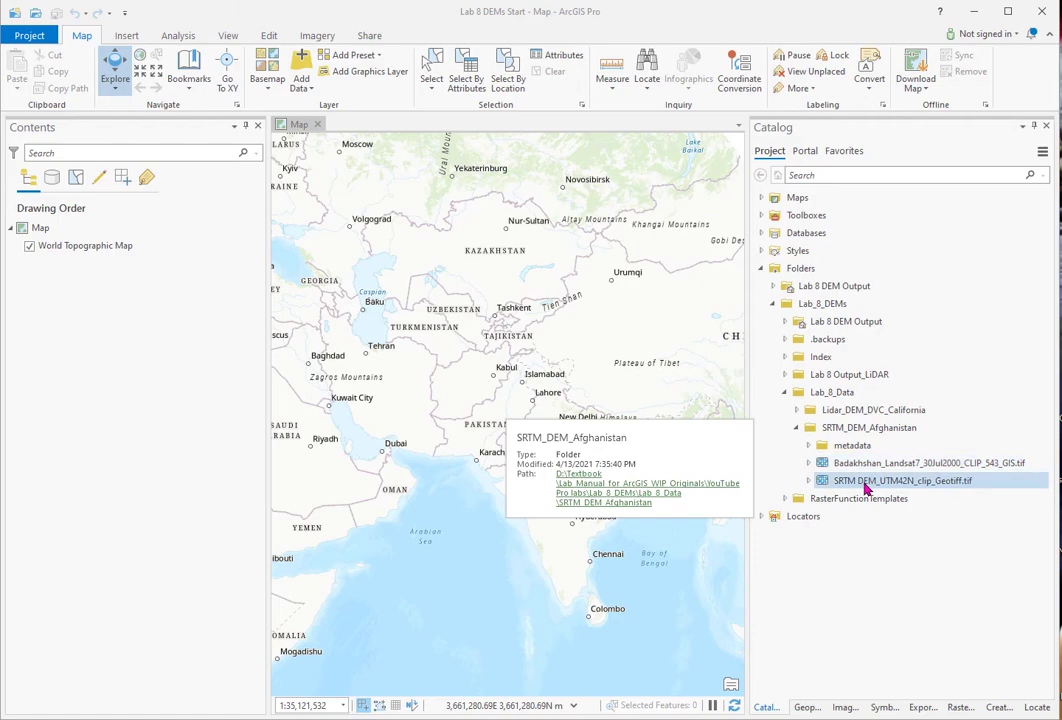
- Add the SRTM DEM_UTM42N_clip_Geotiff.tif raster to the map with a Minimum Maximum stretch
left_click_drag(865, 488, 150, 251)
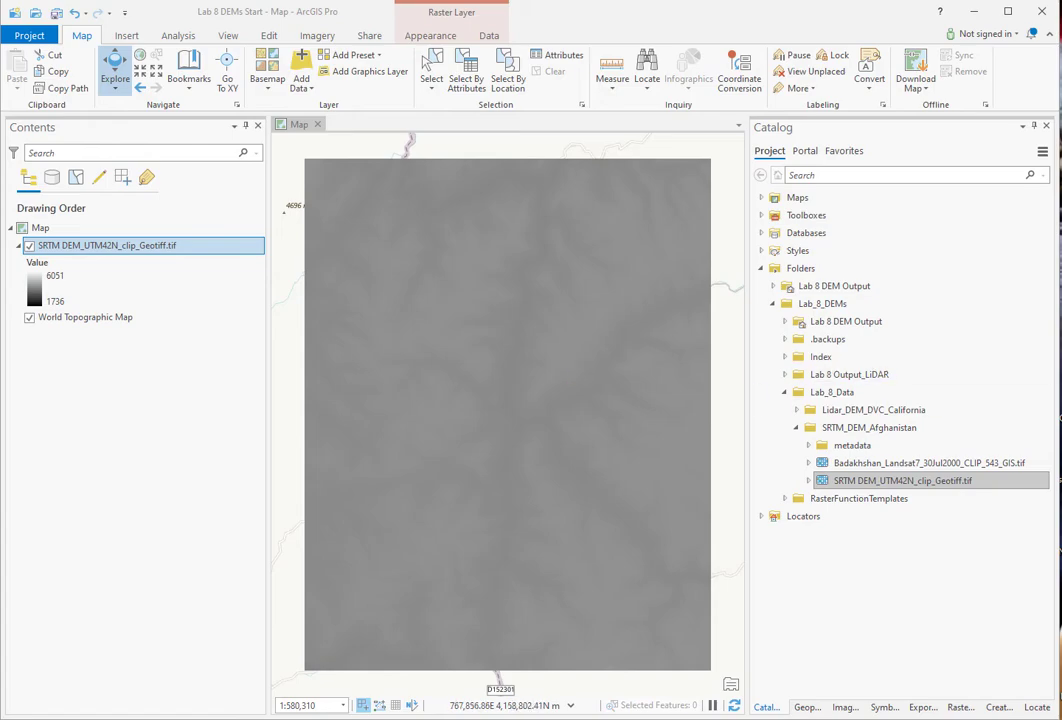
left_click(884, 707)
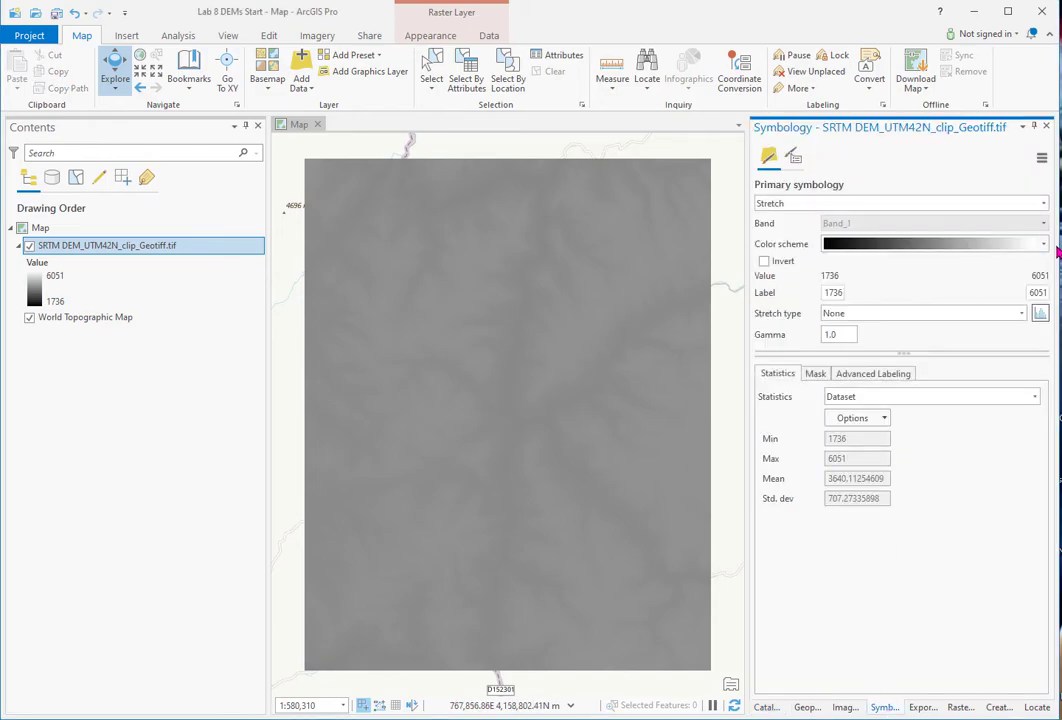
left_click(1024, 315)
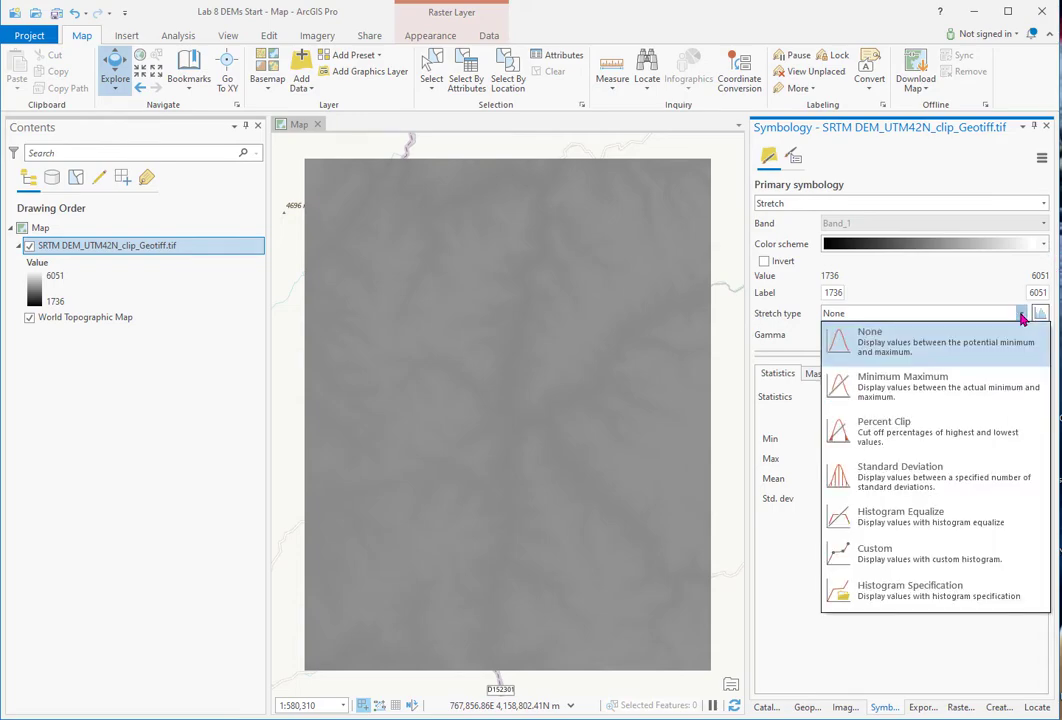
left_click(922, 388)
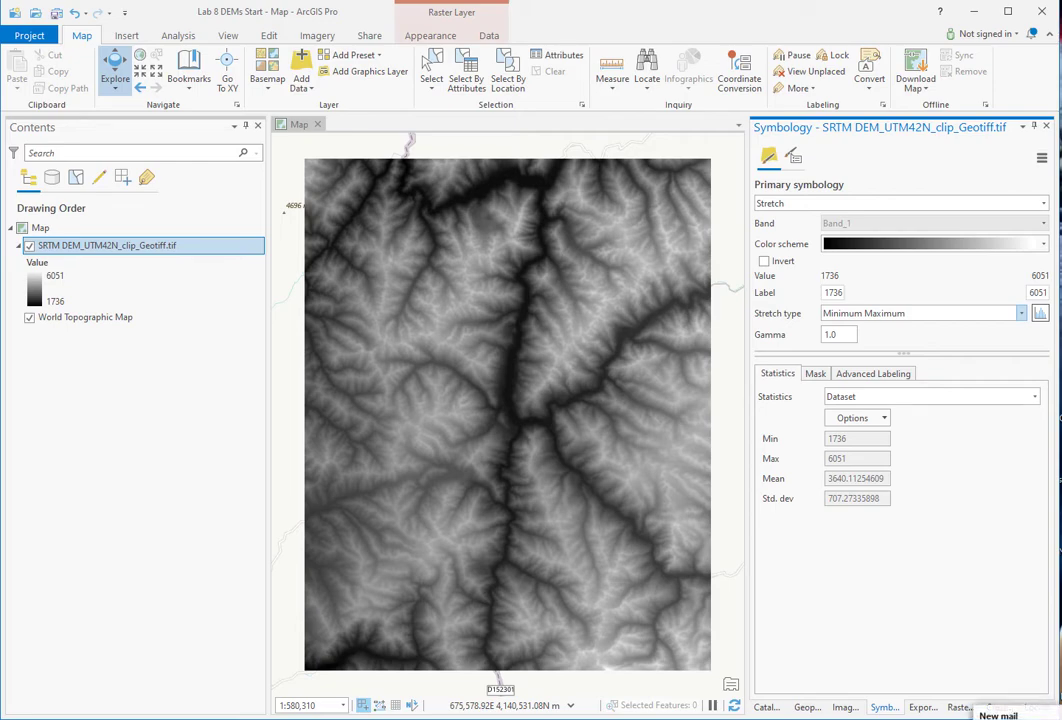
- Apply the Spectrum By Wavelength-Full Bright colour ramp and display the stretch histogram
left_click(1043, 245)
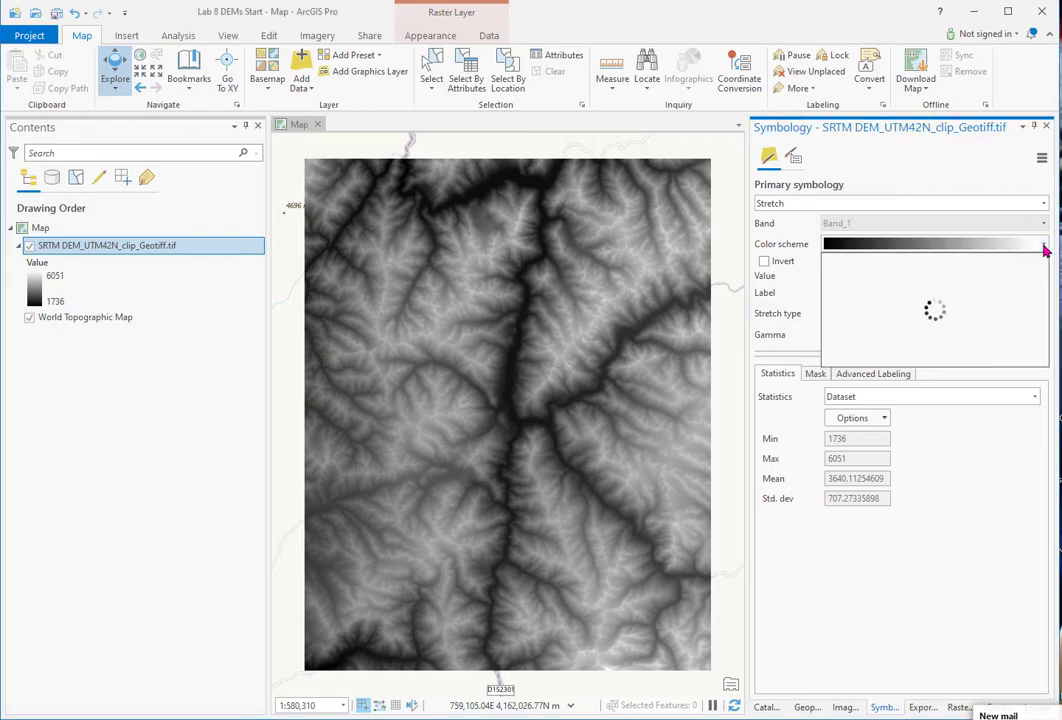
left_click(866, 490)
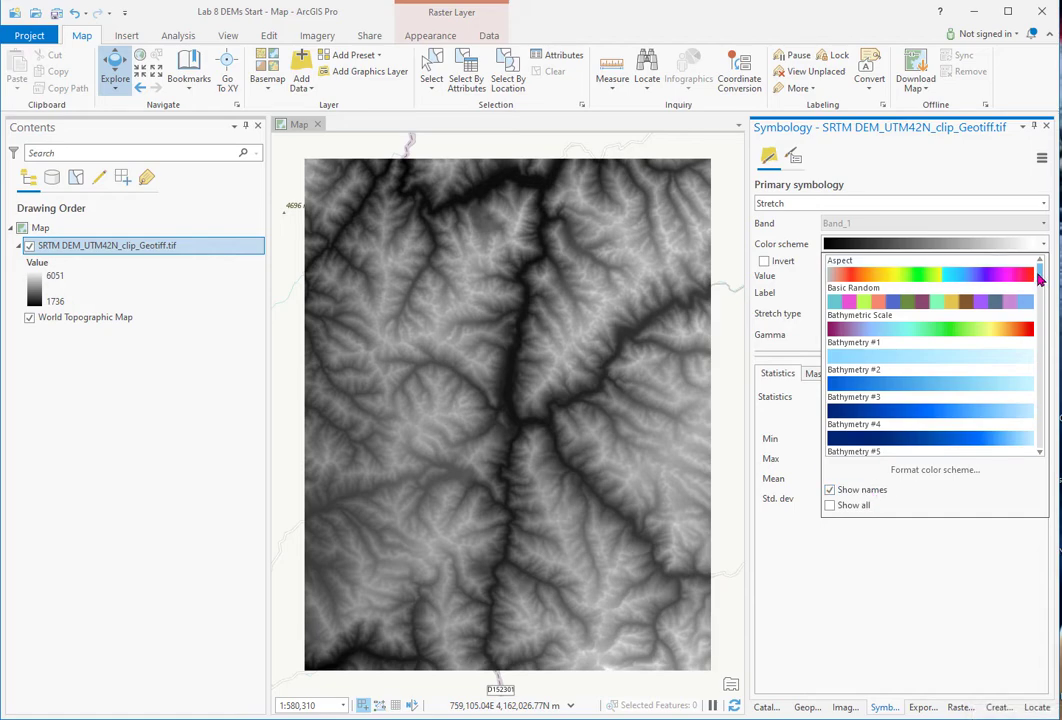
left_click_drag(1040, 285, 1043, 368)
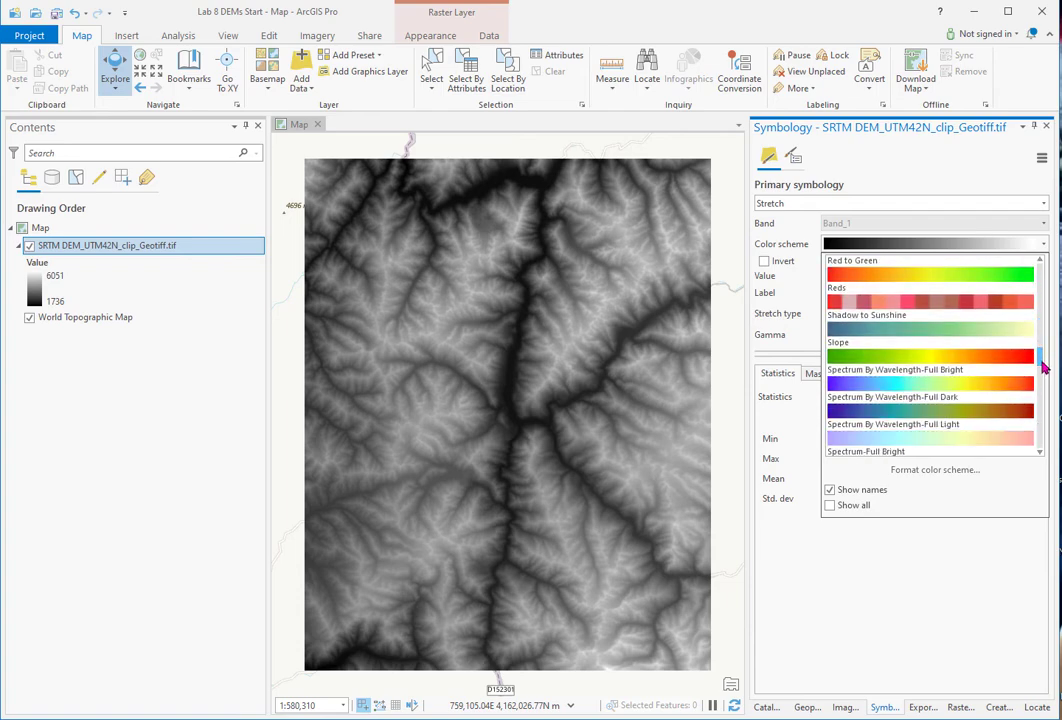
left_click(931, 389)
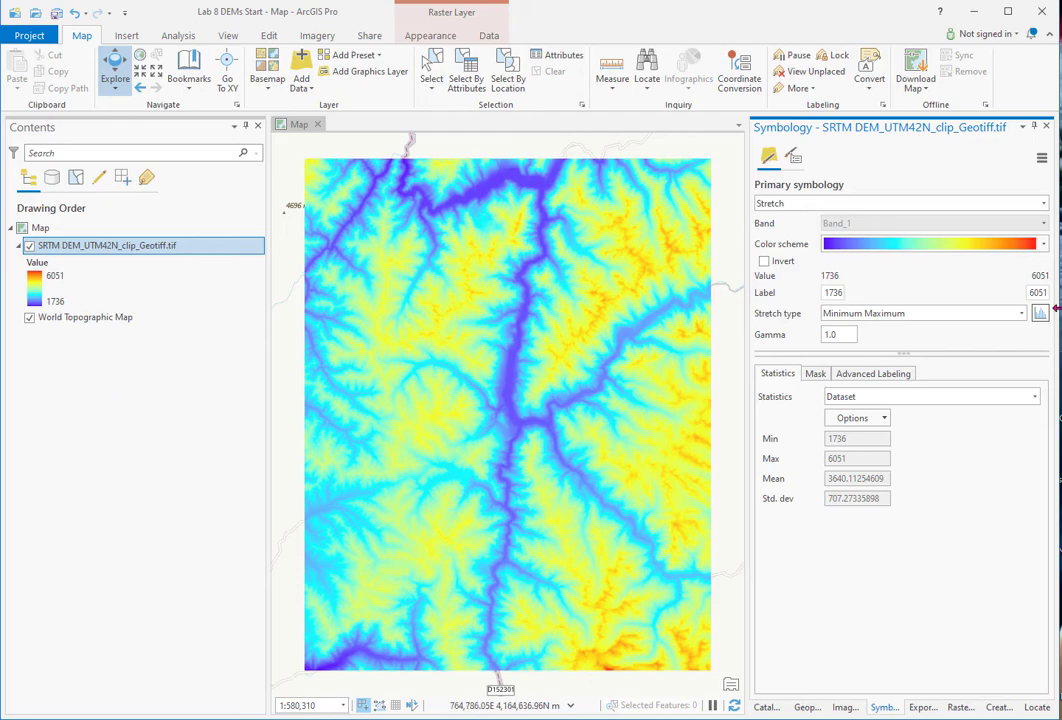
left_click(1040, 315)
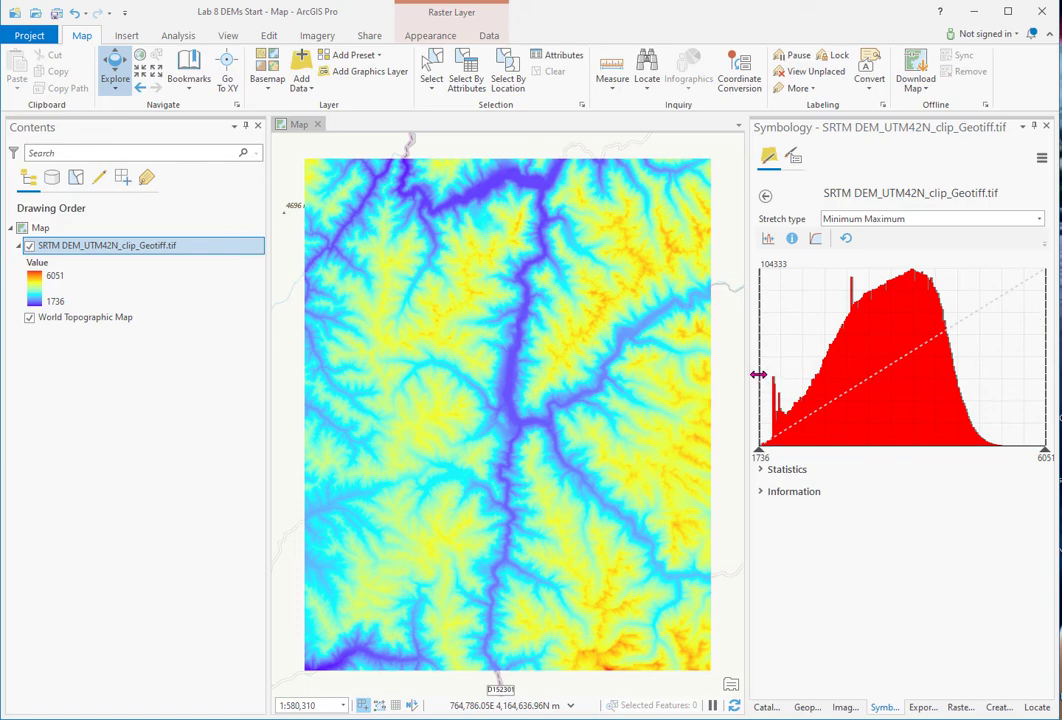
- Move the histogram stretch handles to a 4005 minimum and 5005 maximum
left_click_drag(760, 378, 910, 375)
left_click_drag(1045, 378, 1045, 378)
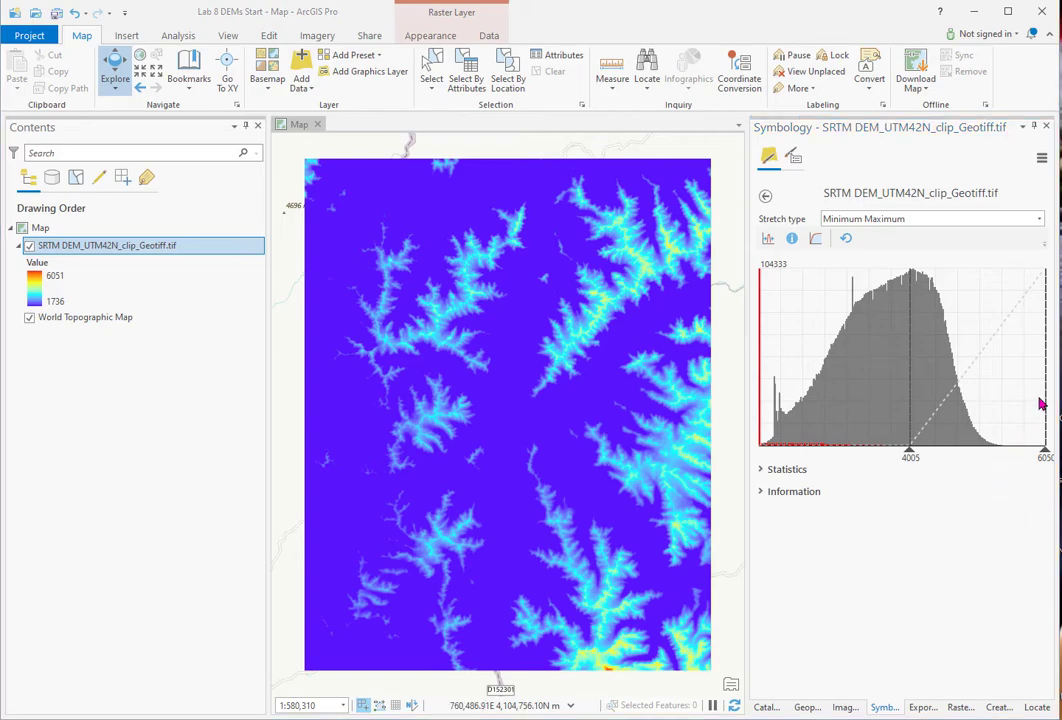
left_click_drag(1044, 402, 975, 405)
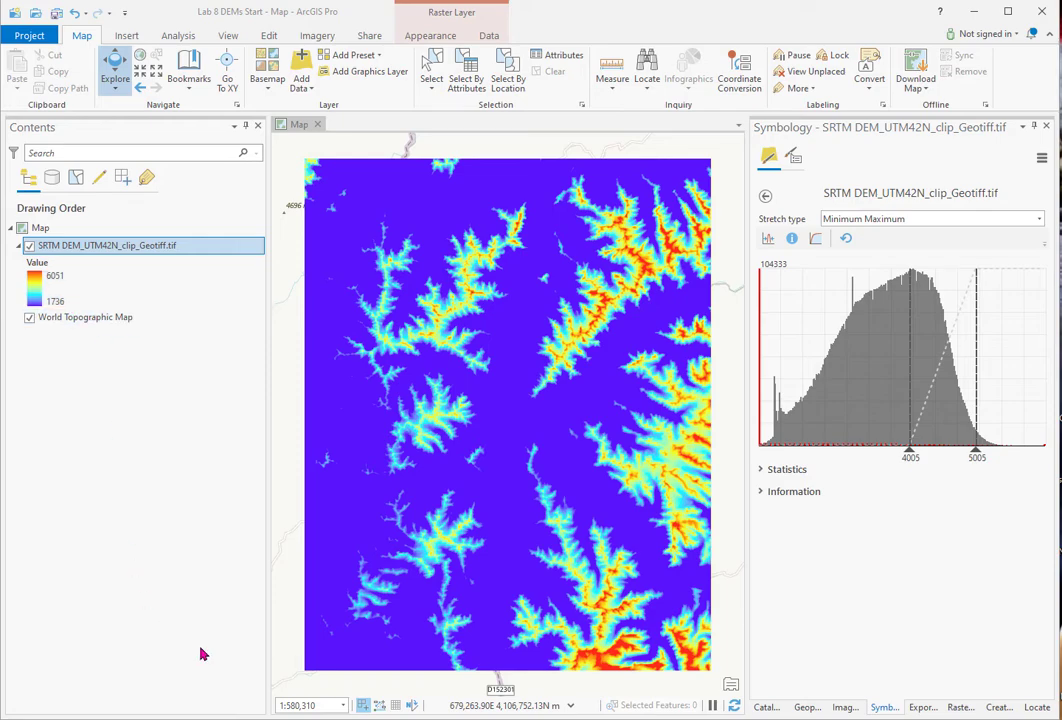
- Retype the low and high legend labels as 'Equal to or Less than 4000' and 'Equal to or Greater than 5000'
left_click(880, 707)
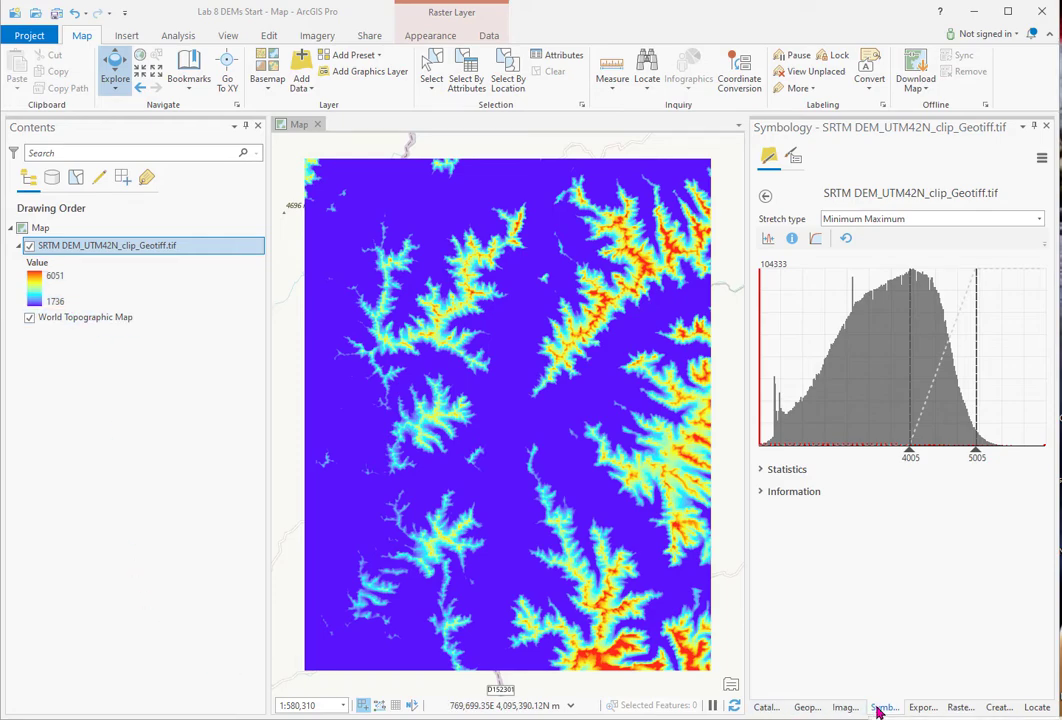
left_click(765, 197)
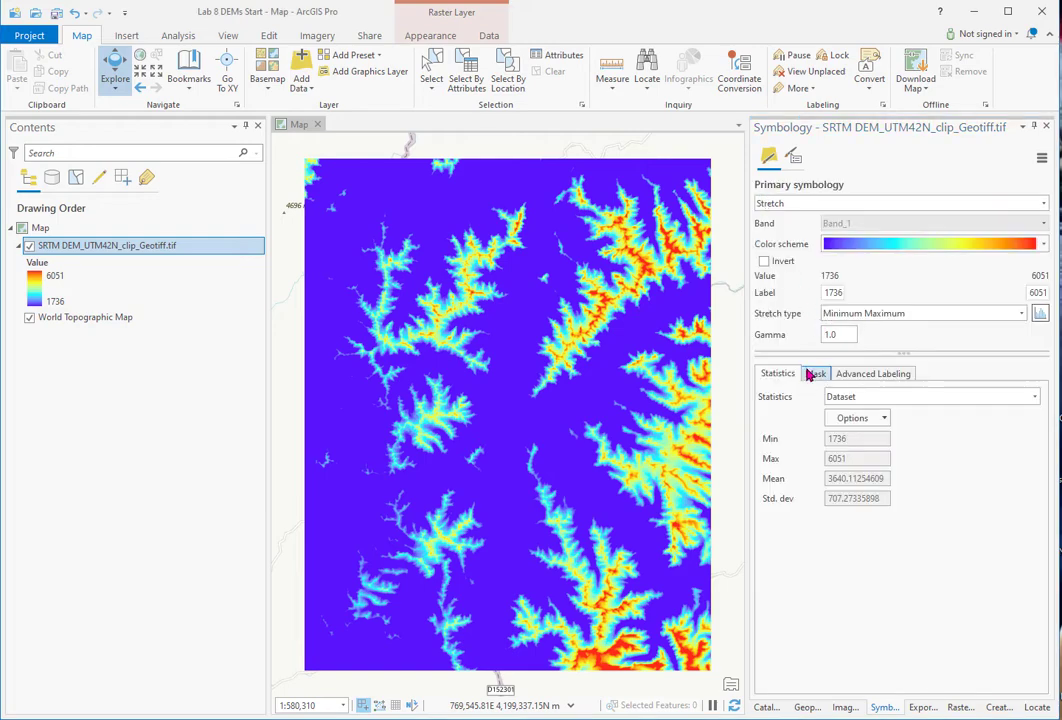
double_click(846, 294)
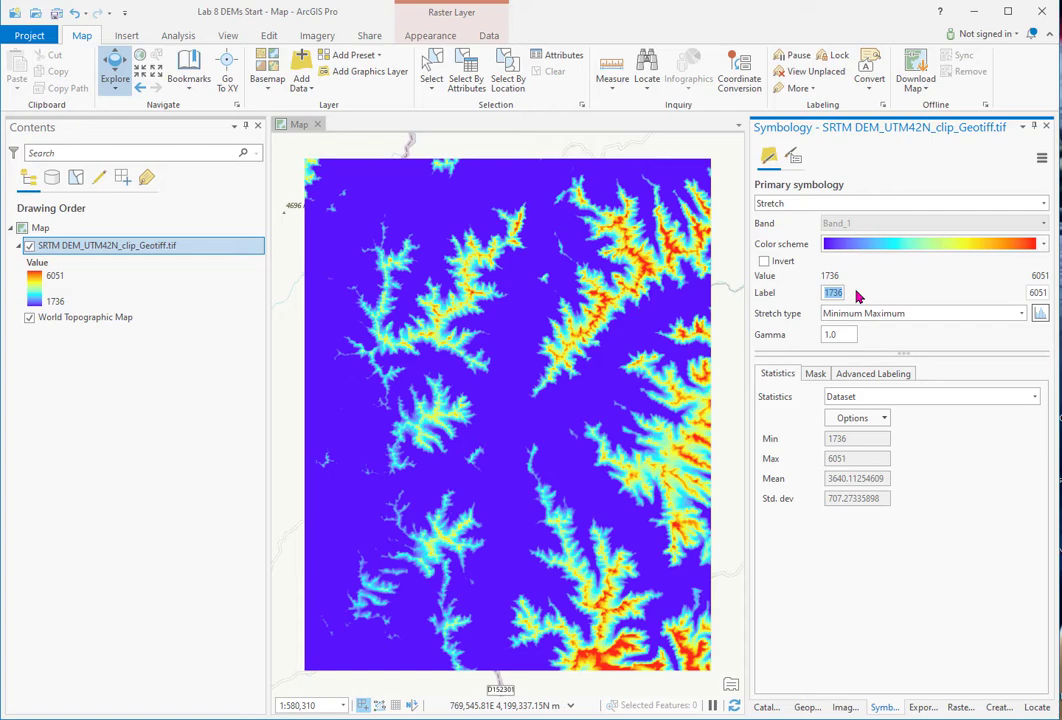
type("Equal to or Less than")
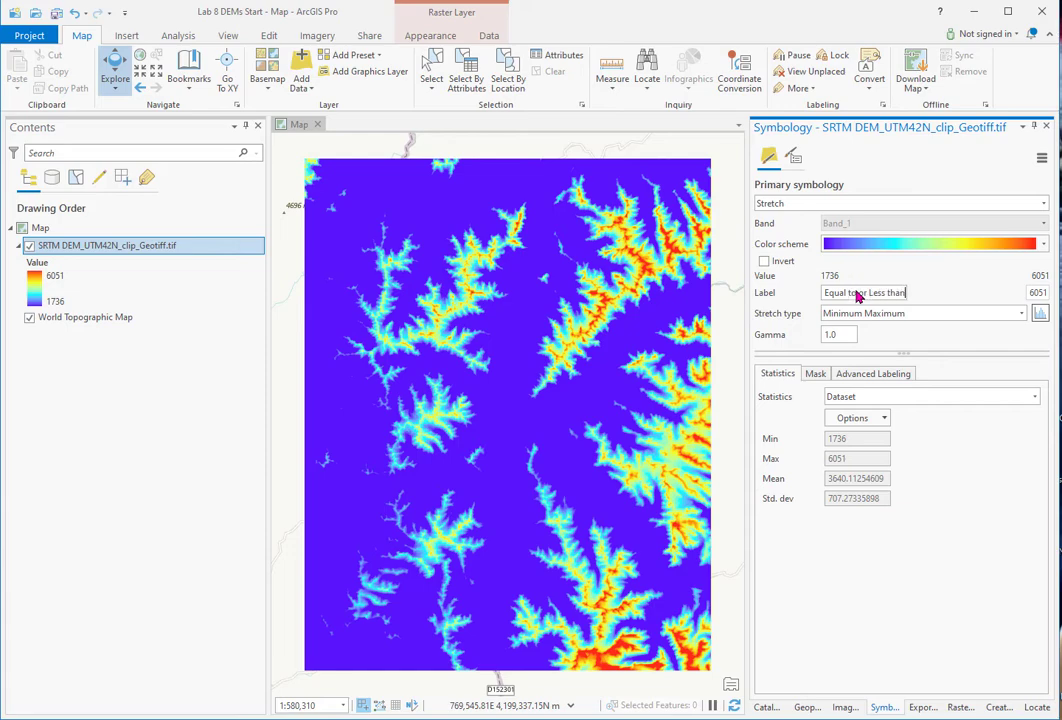
type(" 4000")
key("Return")
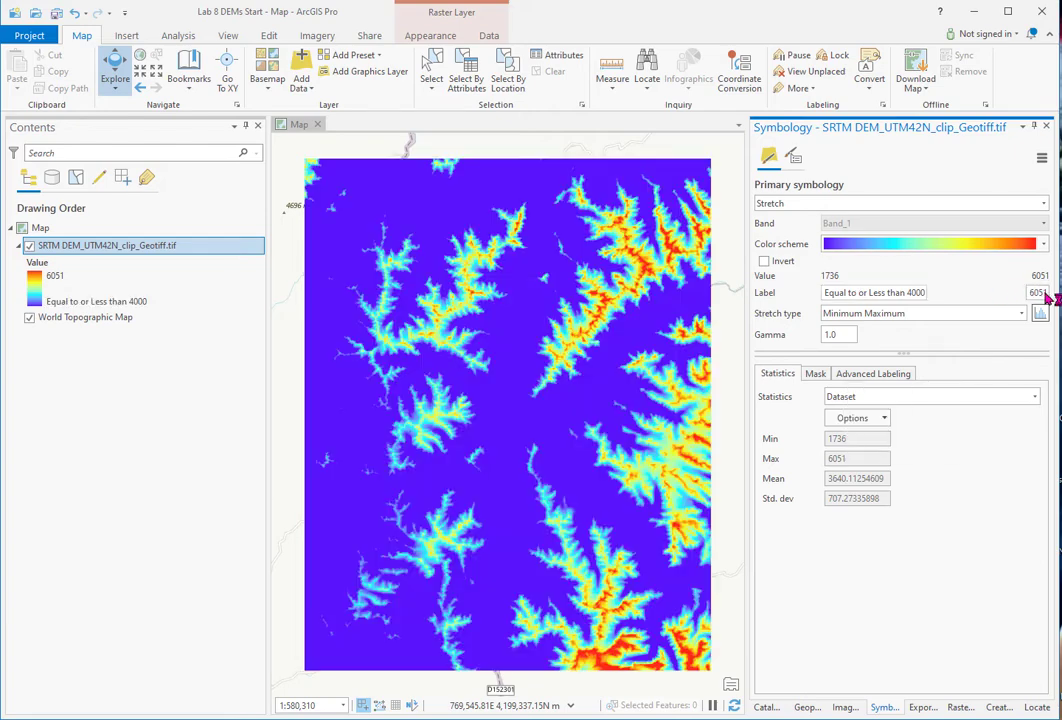
left_click_drag(1045, 293, 1003, 297)
type("Equal to or Greater than")
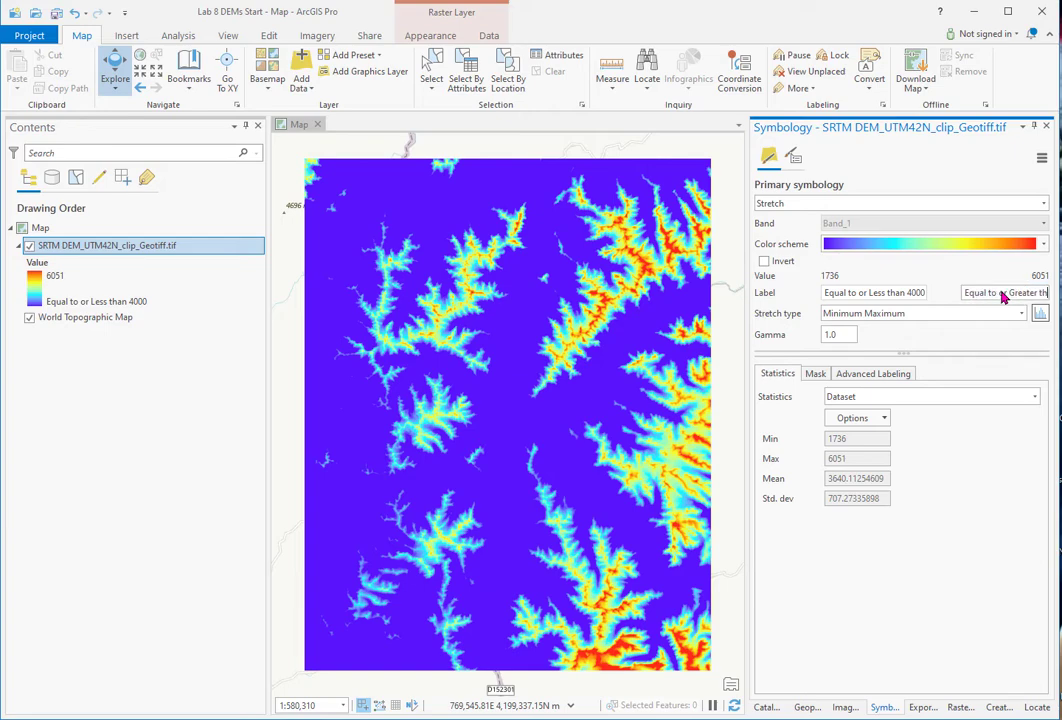
type(" 5000")
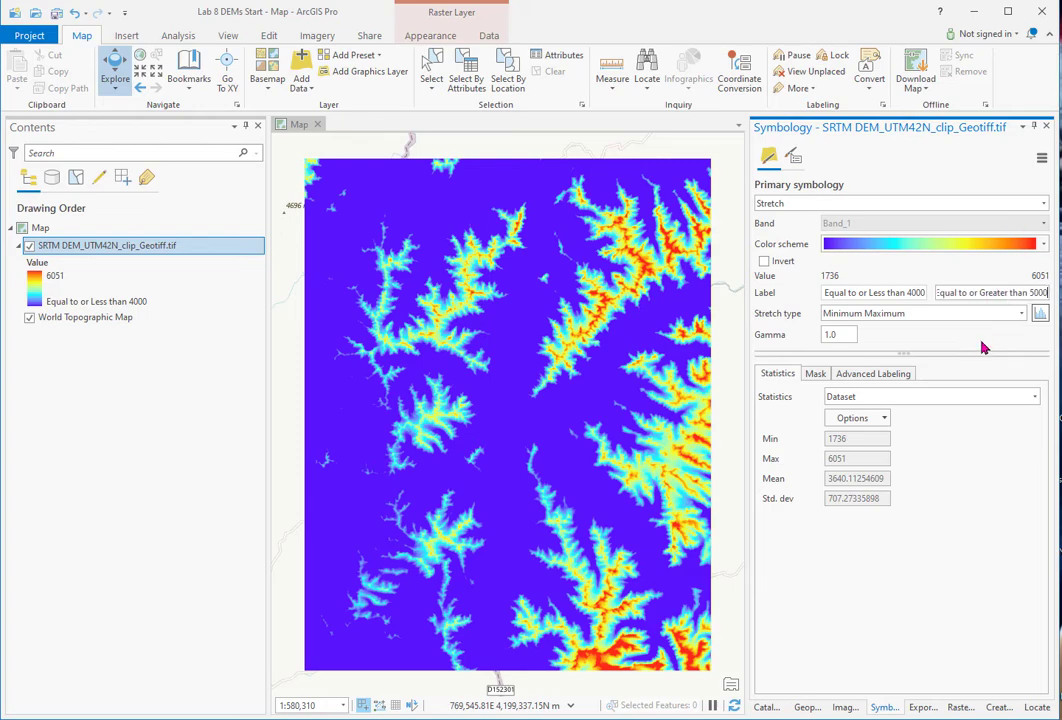
key("Return")
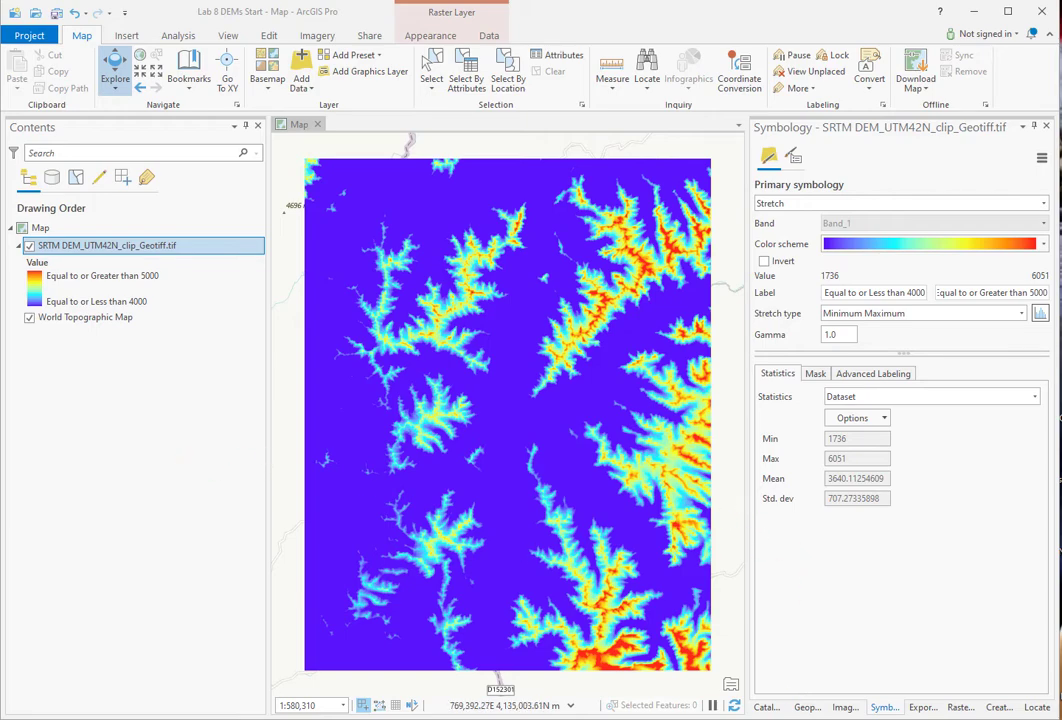
- Add a second copy of the SRTM raster and switch it to Classify symbology
left_click(767, 709)
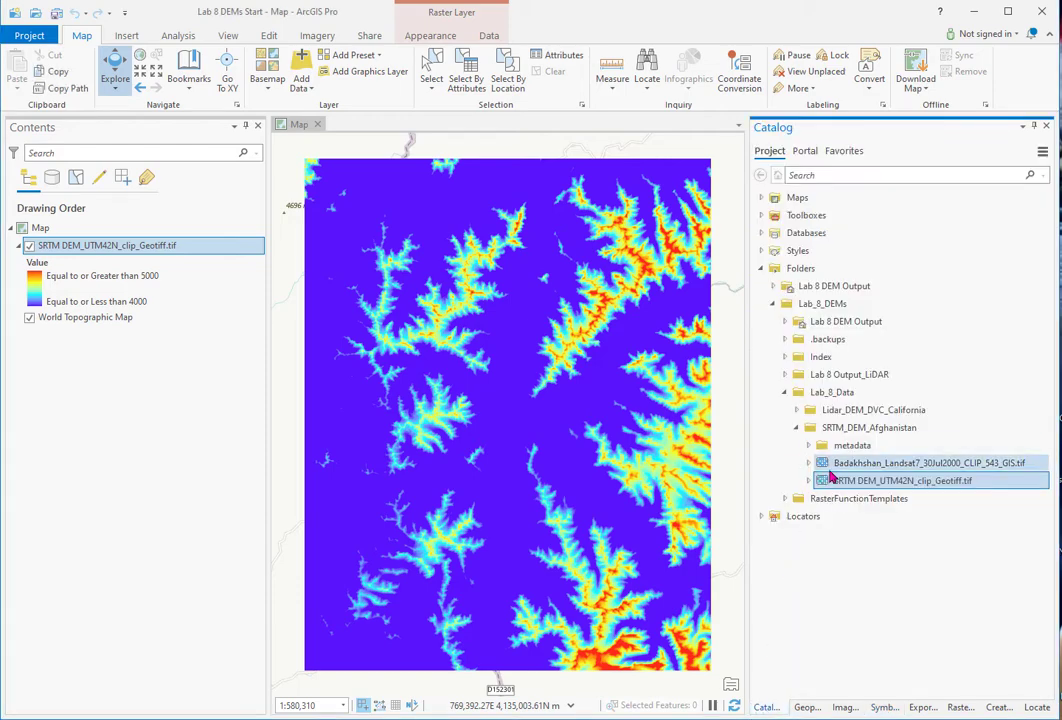
left_click_drag(824, 485, 170, 245)
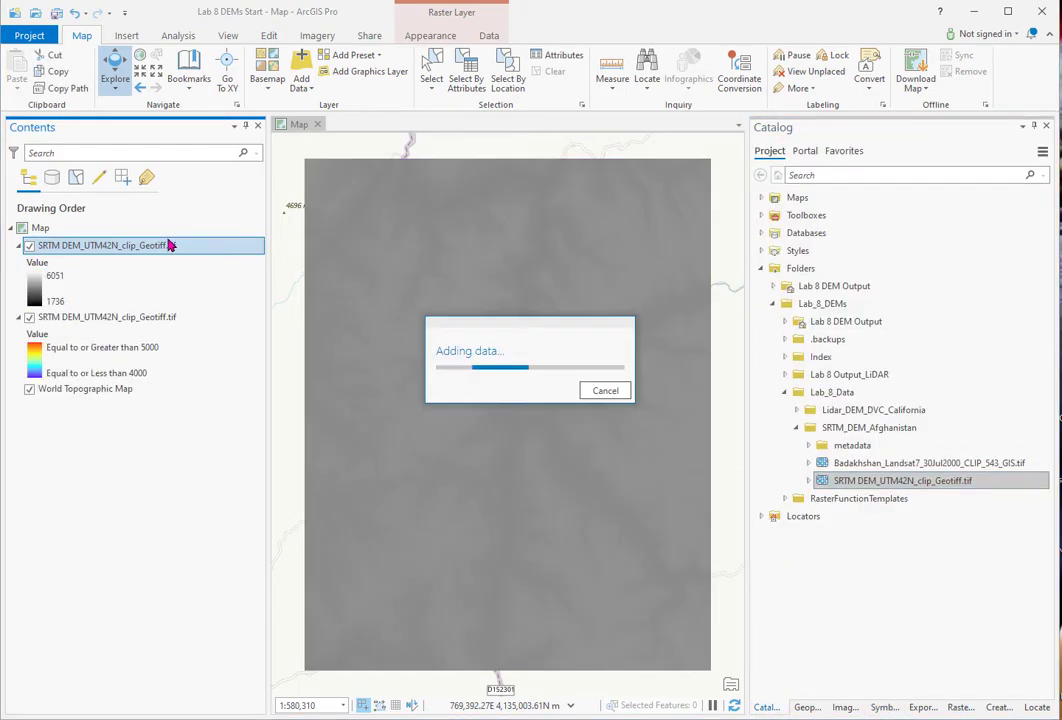
left_click(885, 709)
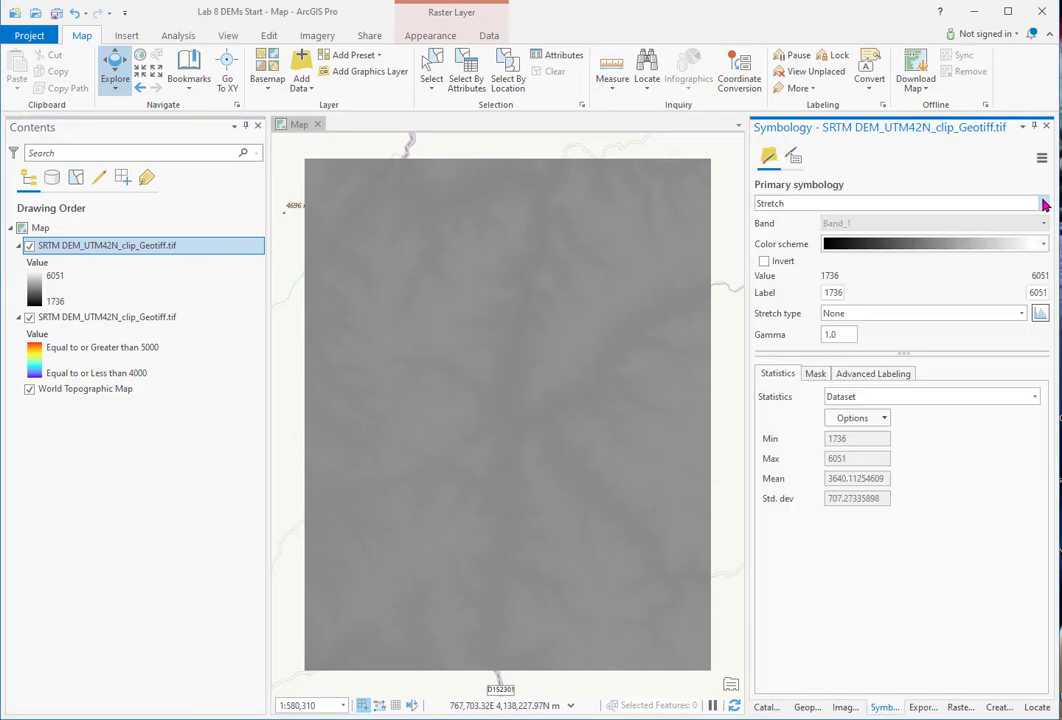
left_click(1045, 204)
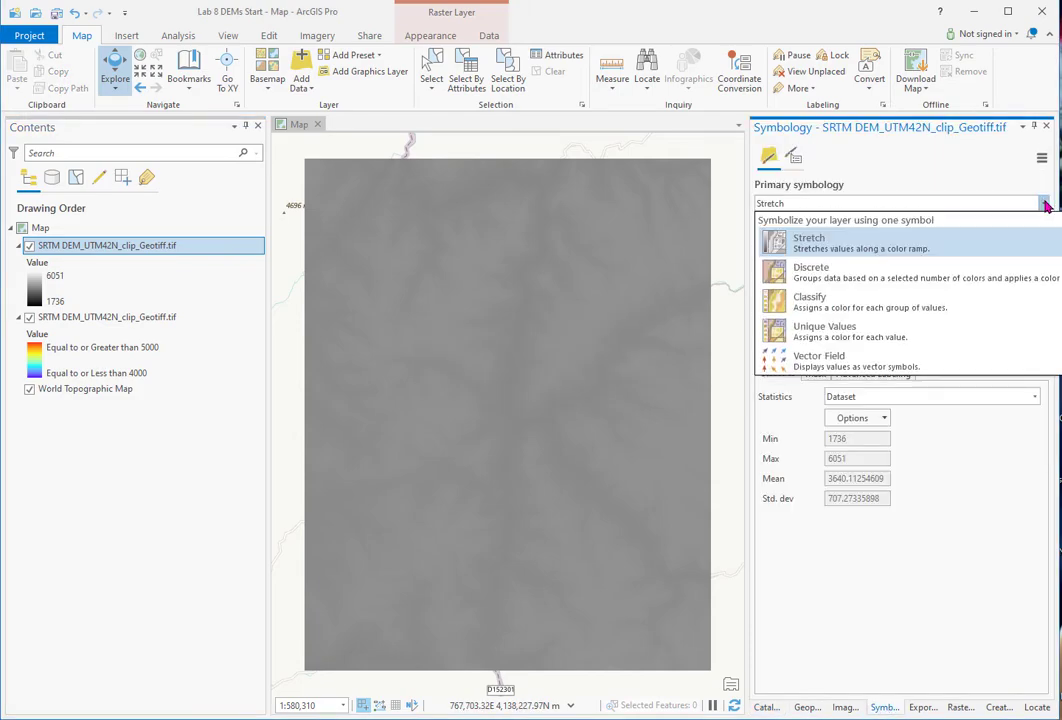
left_click(853, 309)
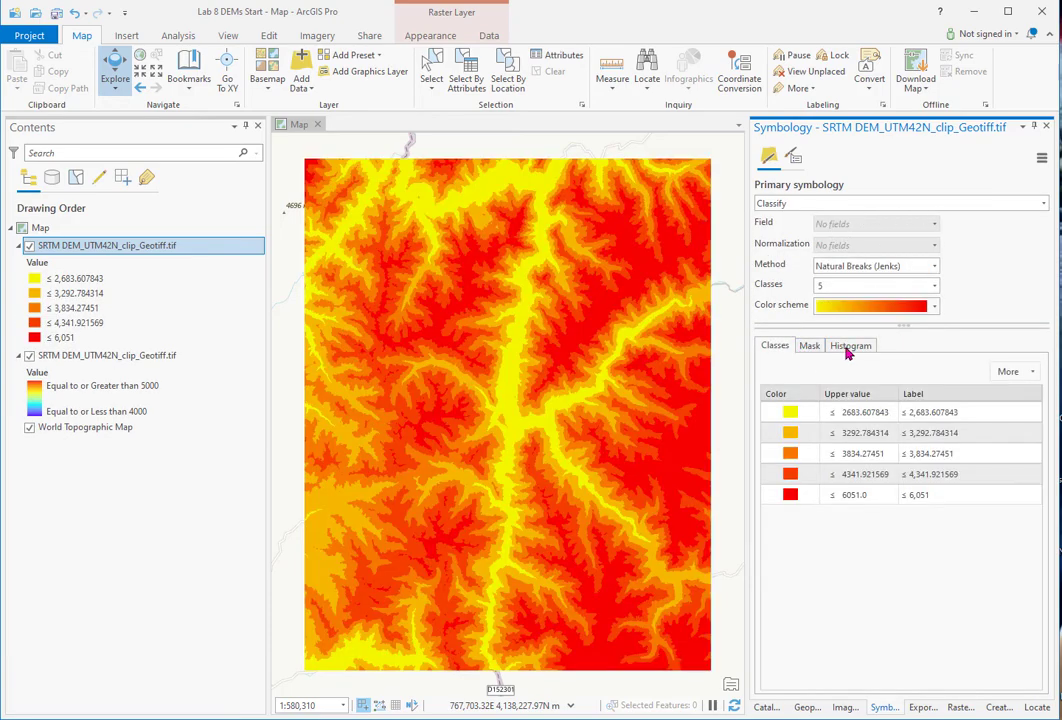
- Reduce the classification to 2 classes with the first break at 4000
left_click(934, 288)
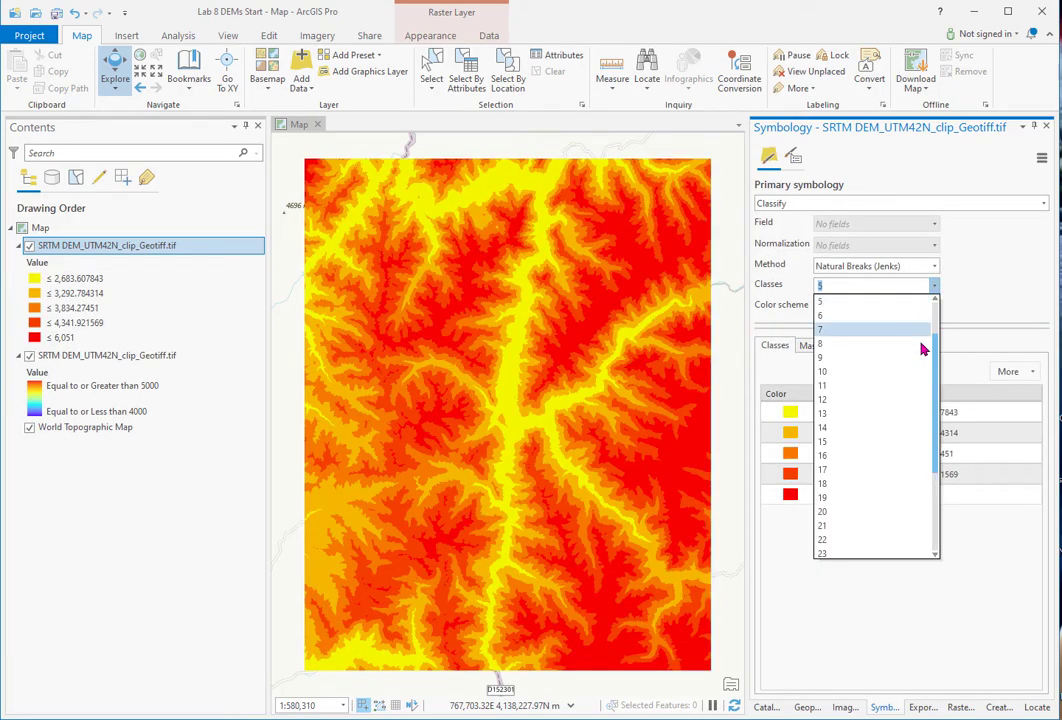
scroll(934, 352, "up", 1)
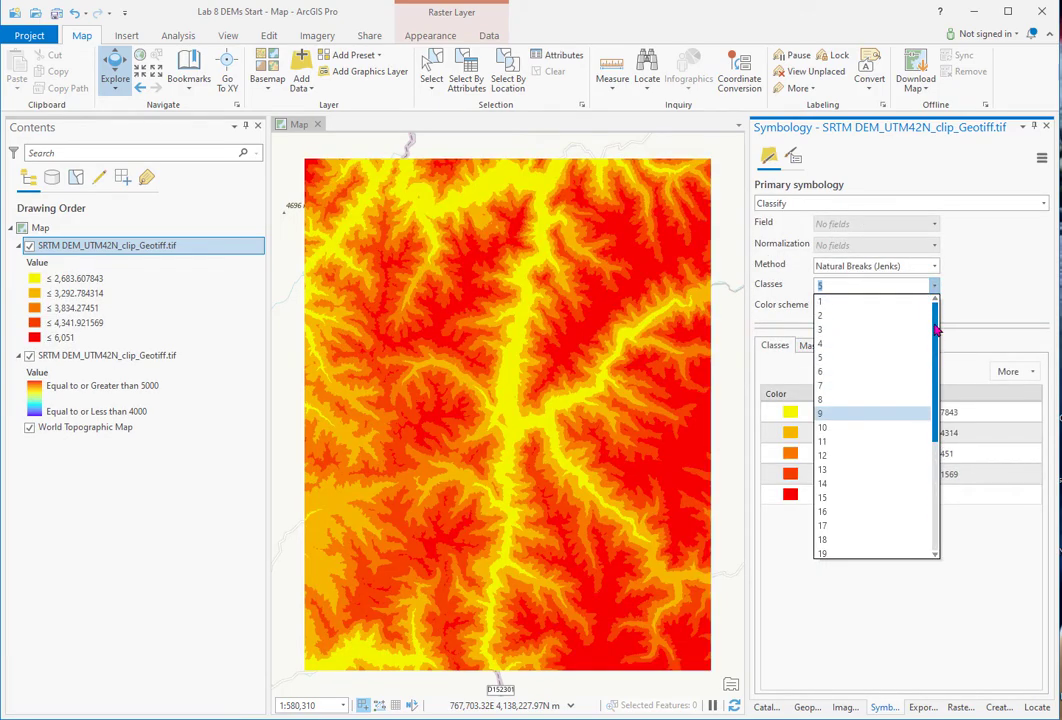
left_click(833, 322)
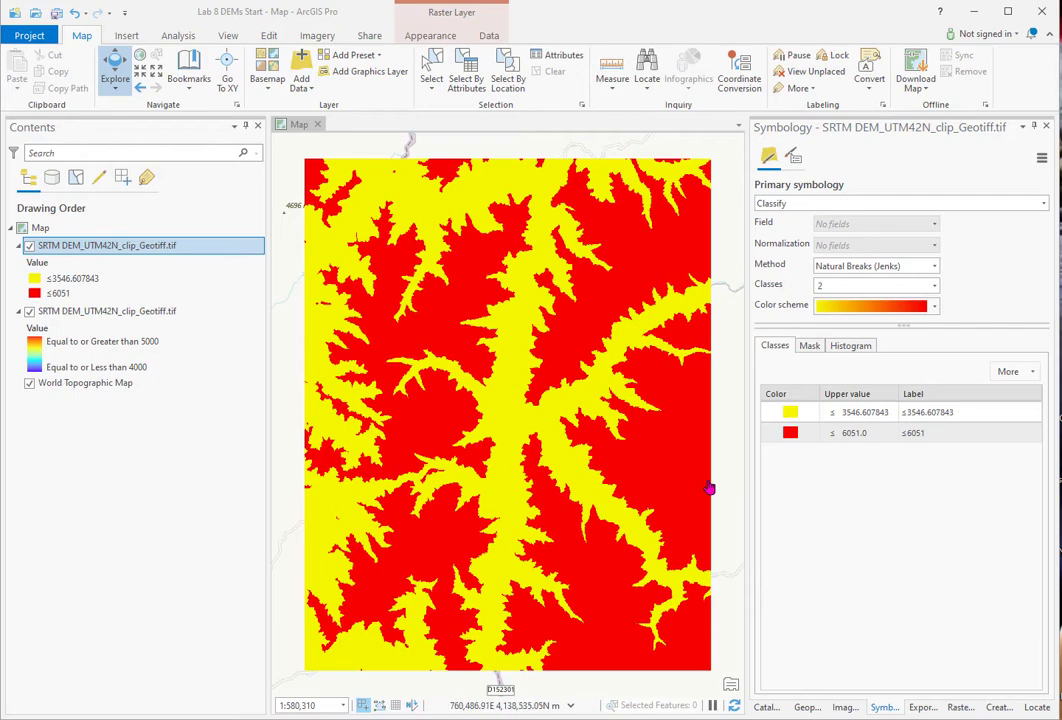
left_click(846, 415)
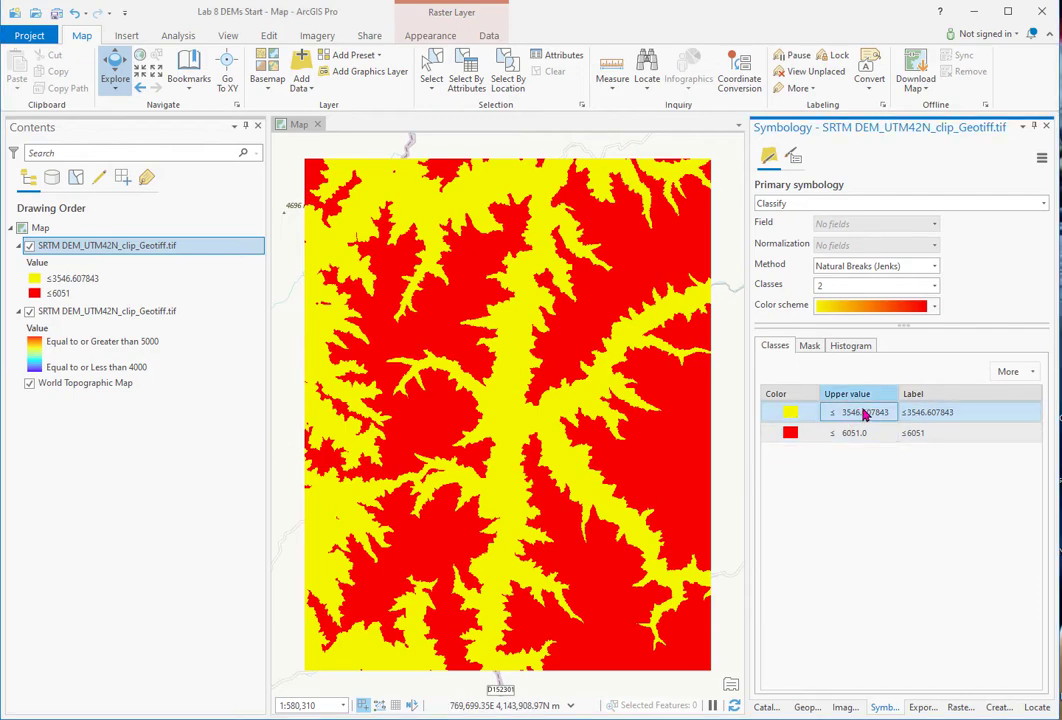
left_click(856, 413)
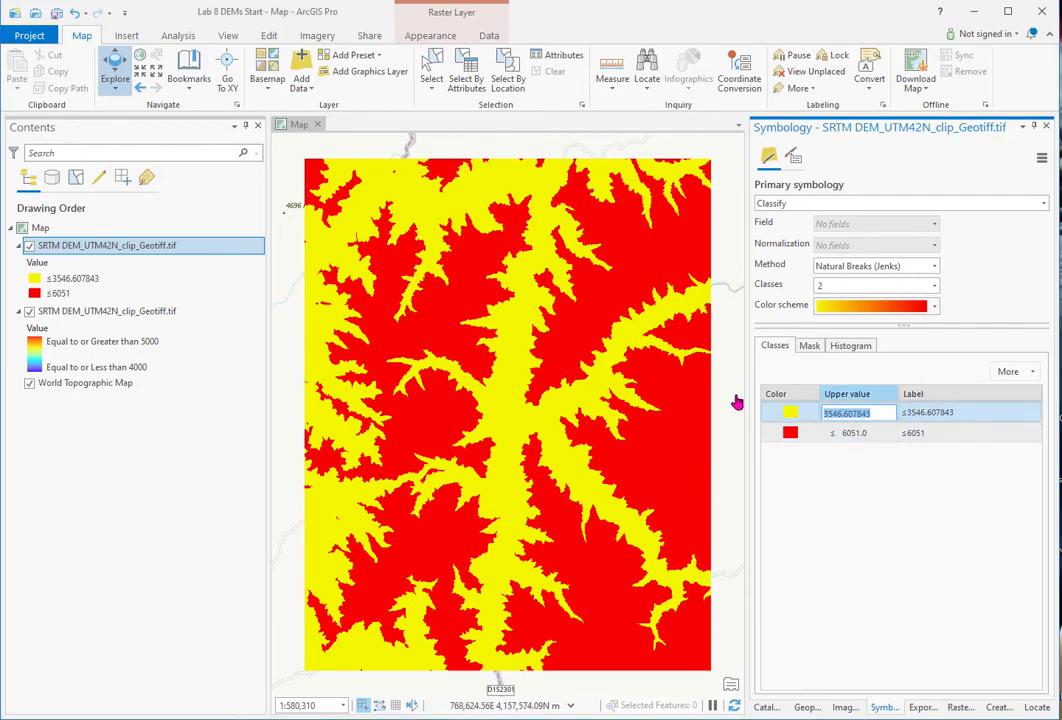
type("4000")
key("Return")
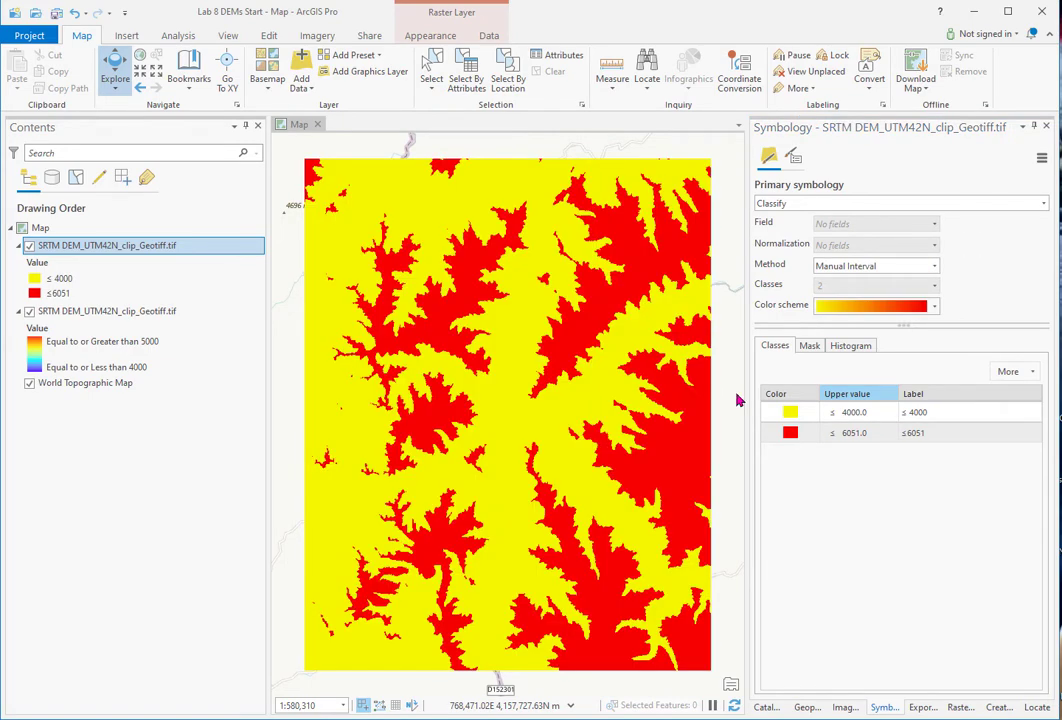
- Colour the ≤4000 class grey and set the ≤6051 class to No color
left_click(789, 413)
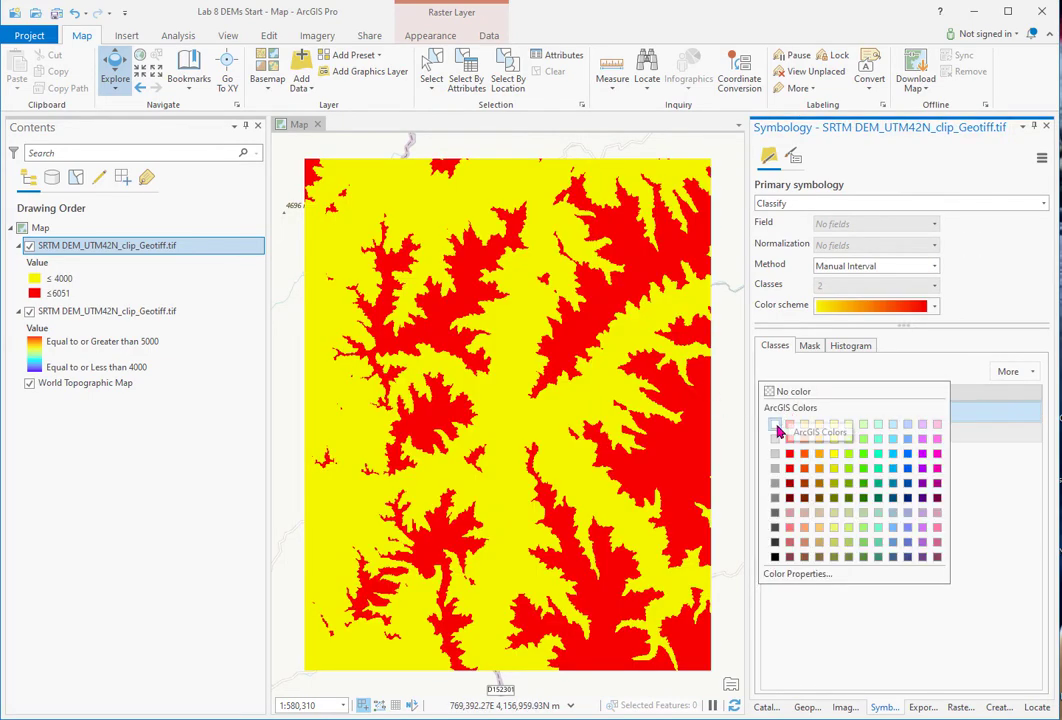
left_click(776, 438)
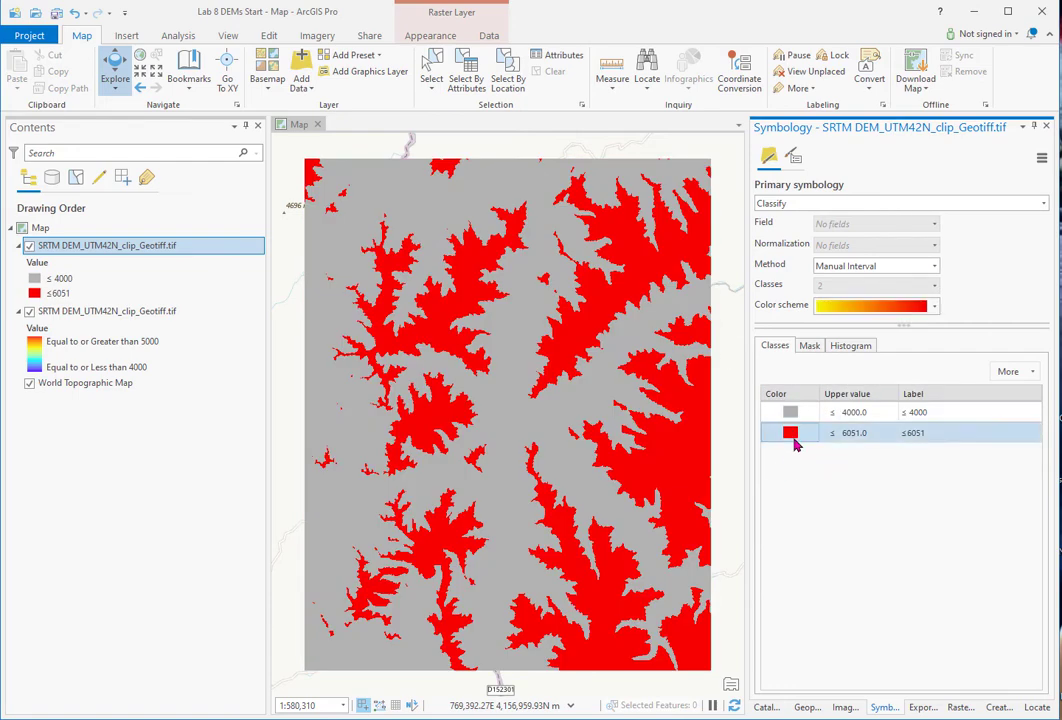
left_click(790, 433)
left_click(778, 393)
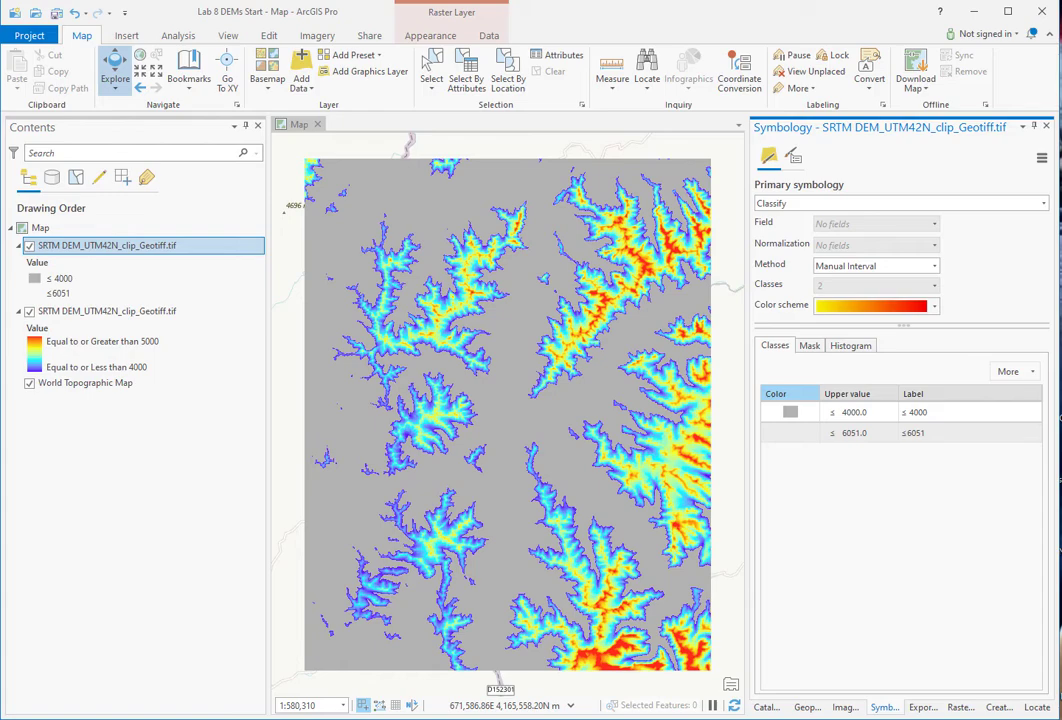
- Save the stretched DEM layer as the layer file SRTM DEM_4-5.lyrx
right_click(123, 317)
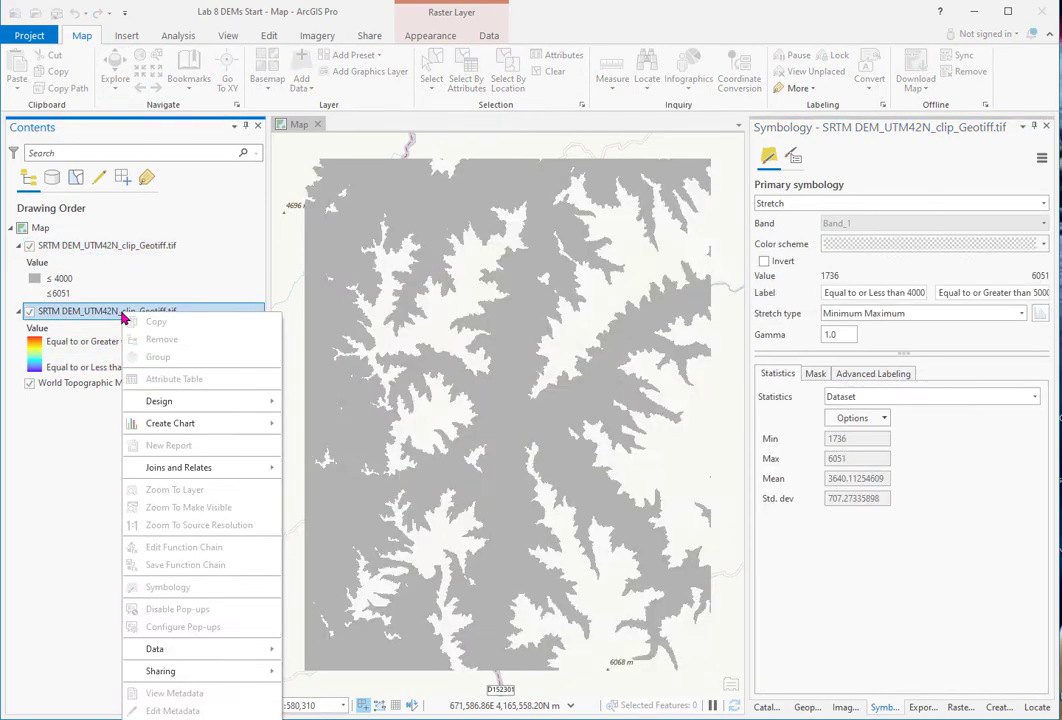
mouse_move(200, 671)
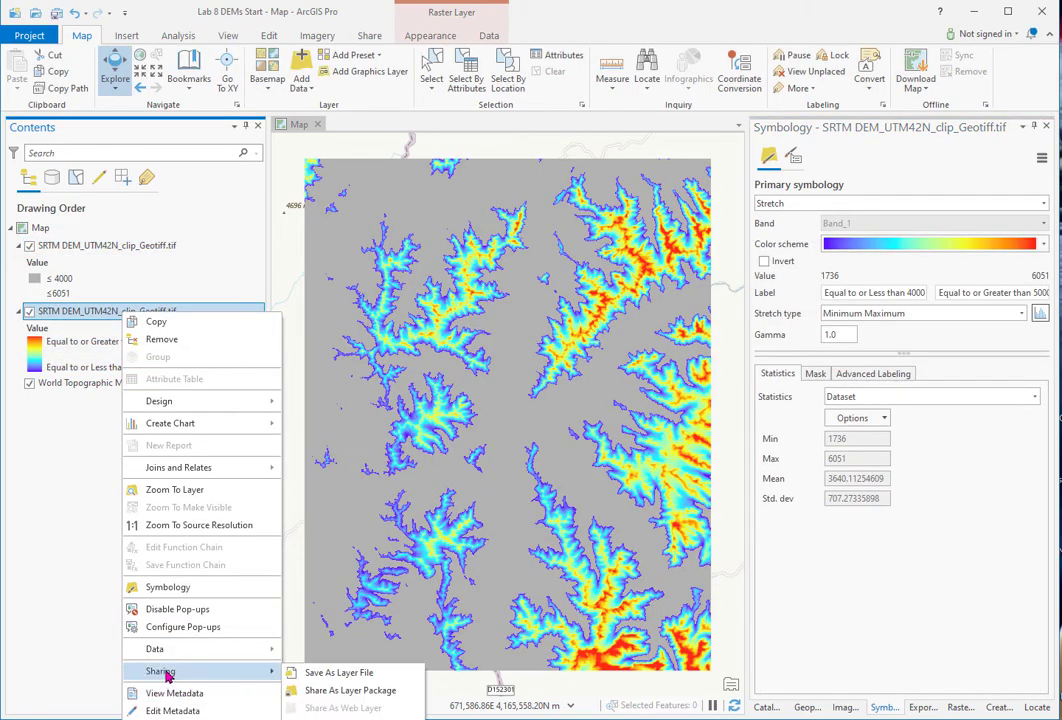
left_click(338, 680)
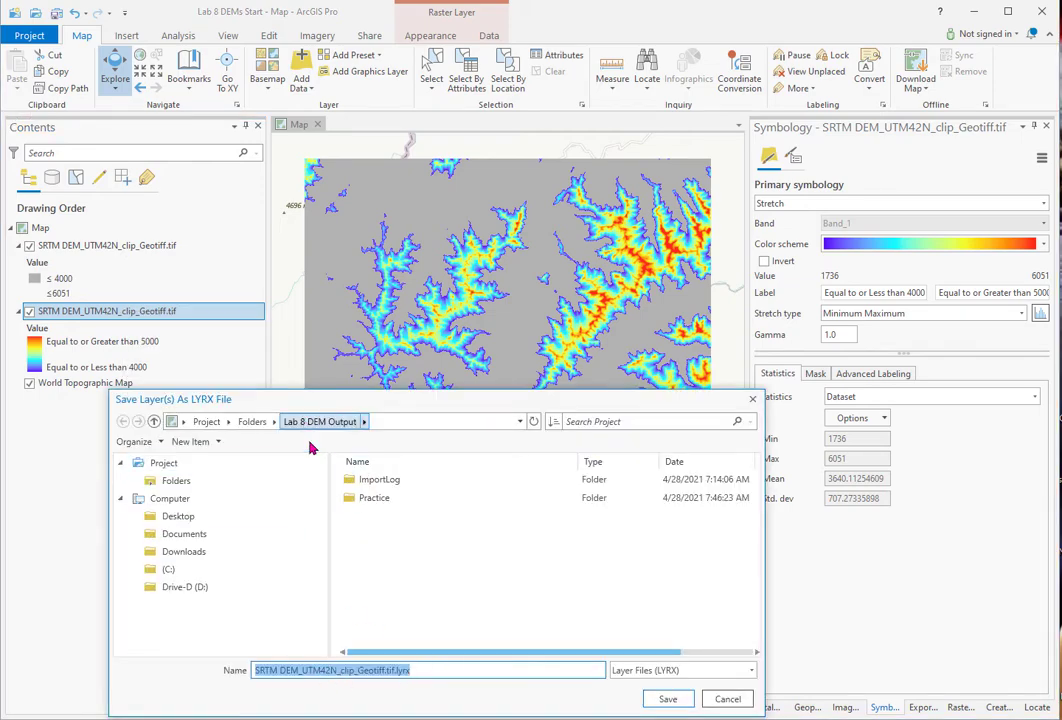
left_click(389, 672)
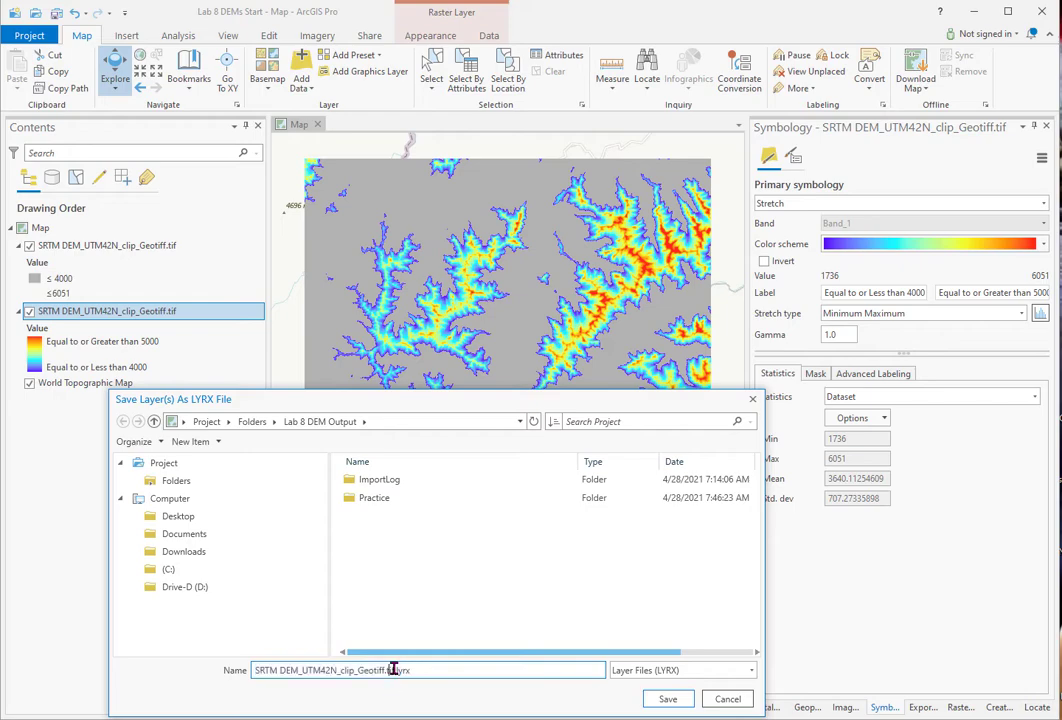
left_click_drag(392, 670, 336, 670)
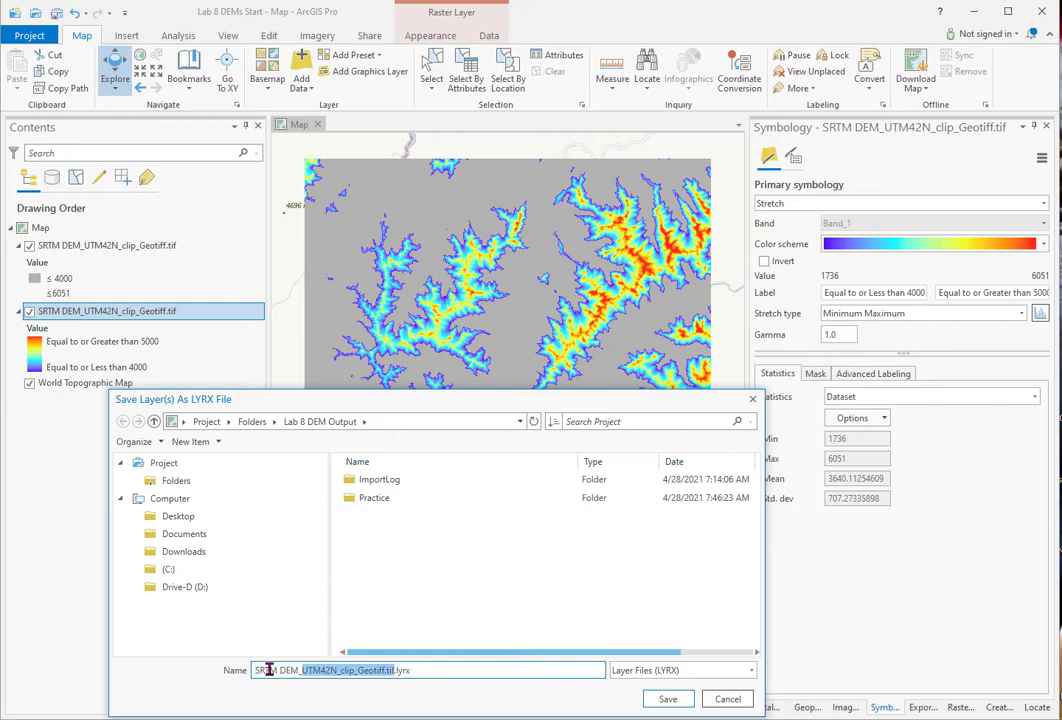
type("4-5K")
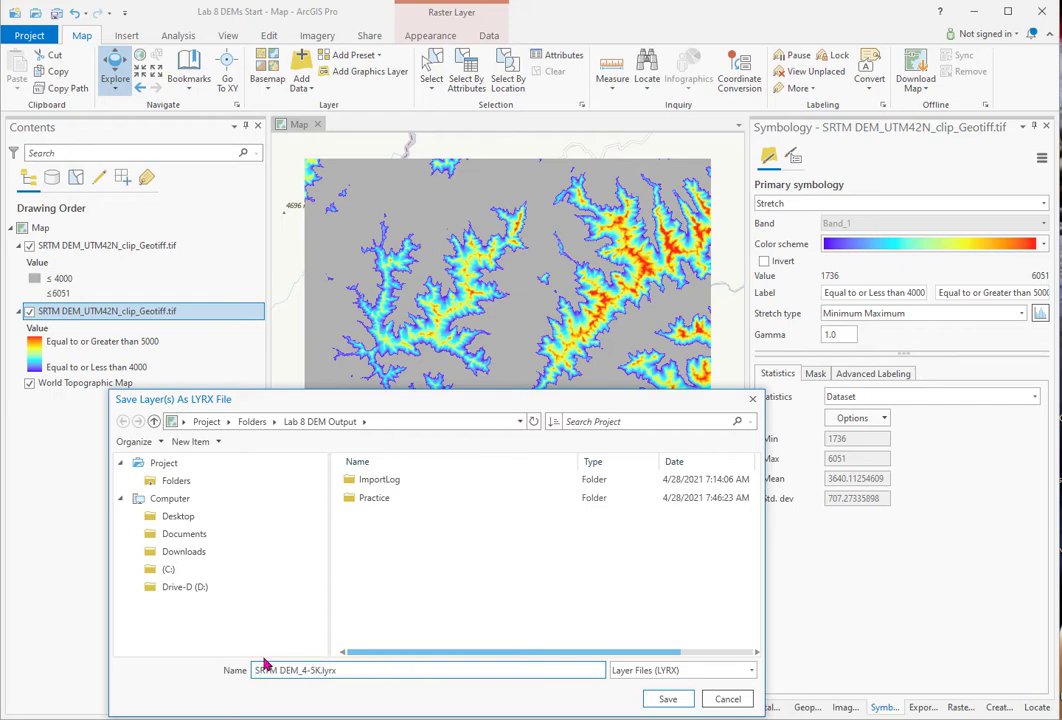
left_click(668, 699)
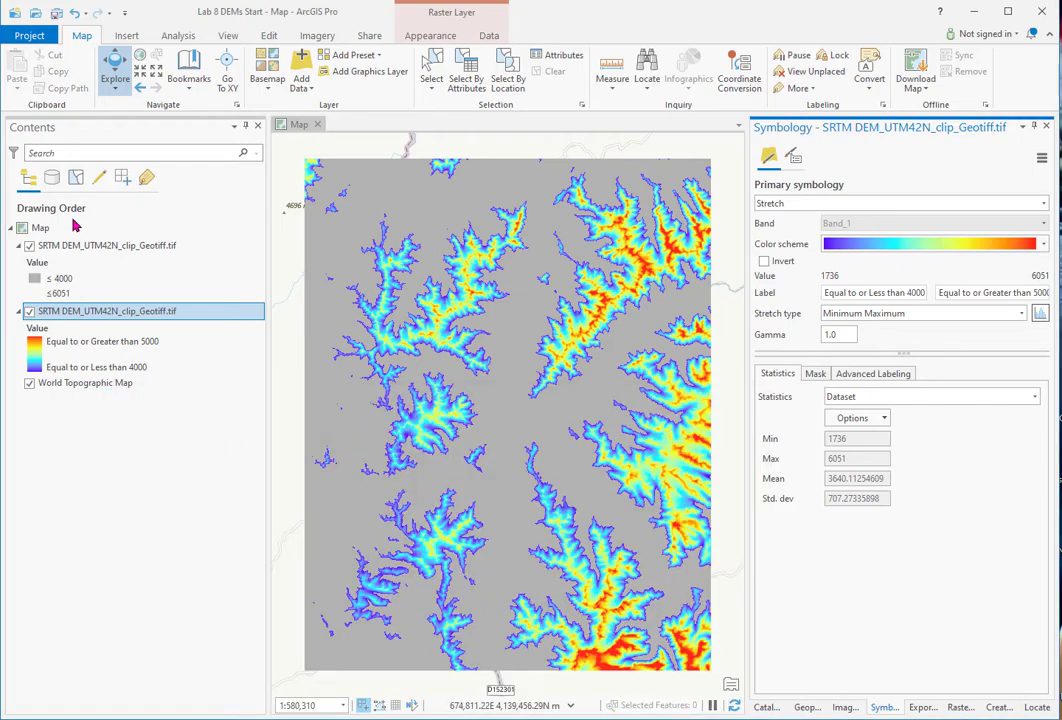
- Save the two-class DEM layer as the layer file SRTM DEM_2class.lyrx
left_click(92, 247)
right_click(92, 247)
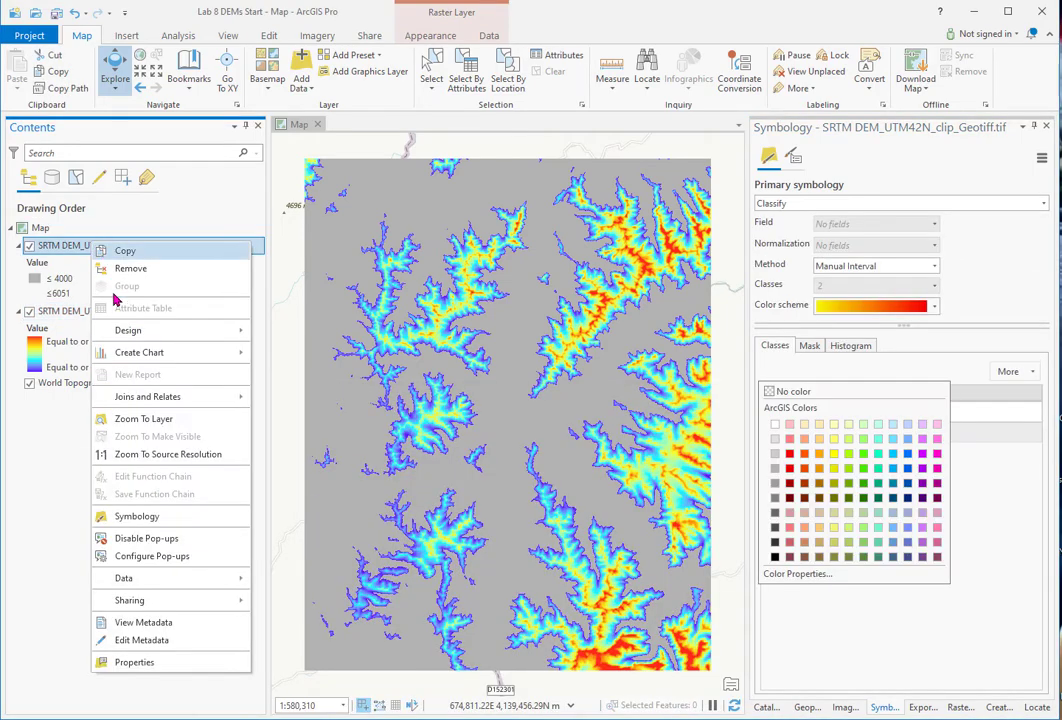
left_click(303, 602)
left_click_drag(393, 670, 305, 670)
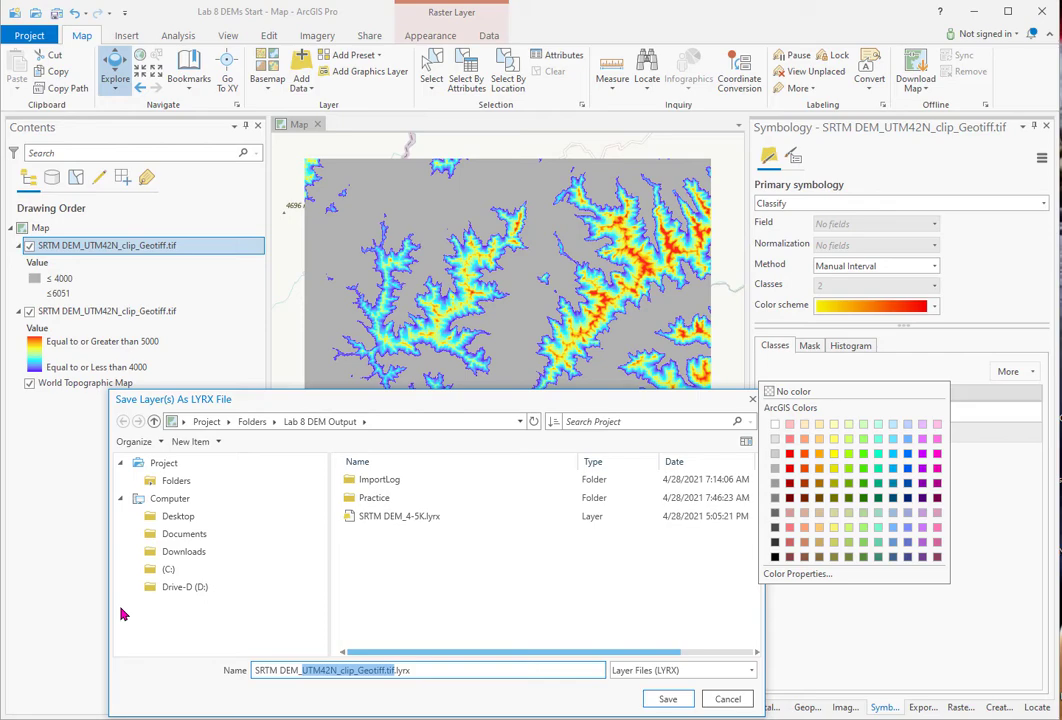
type("2class")
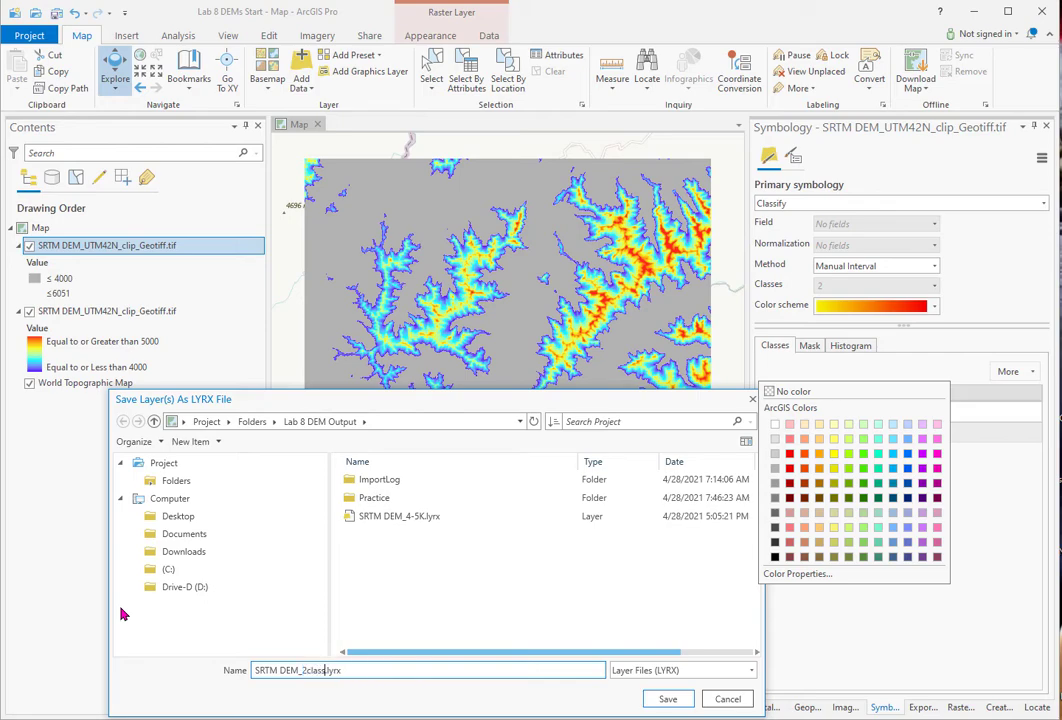
left_click(670, 699)
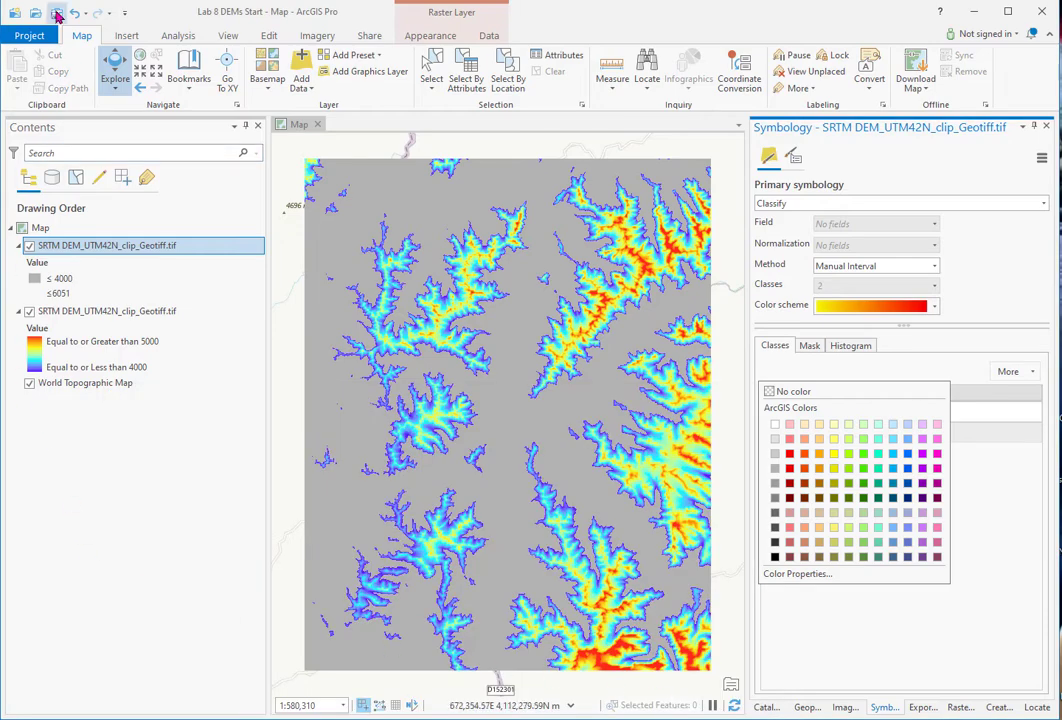
- Save a project copy named Lab 8 DEM 2, then hide the two-class and stretched DEM layers
left_click(29, 35)
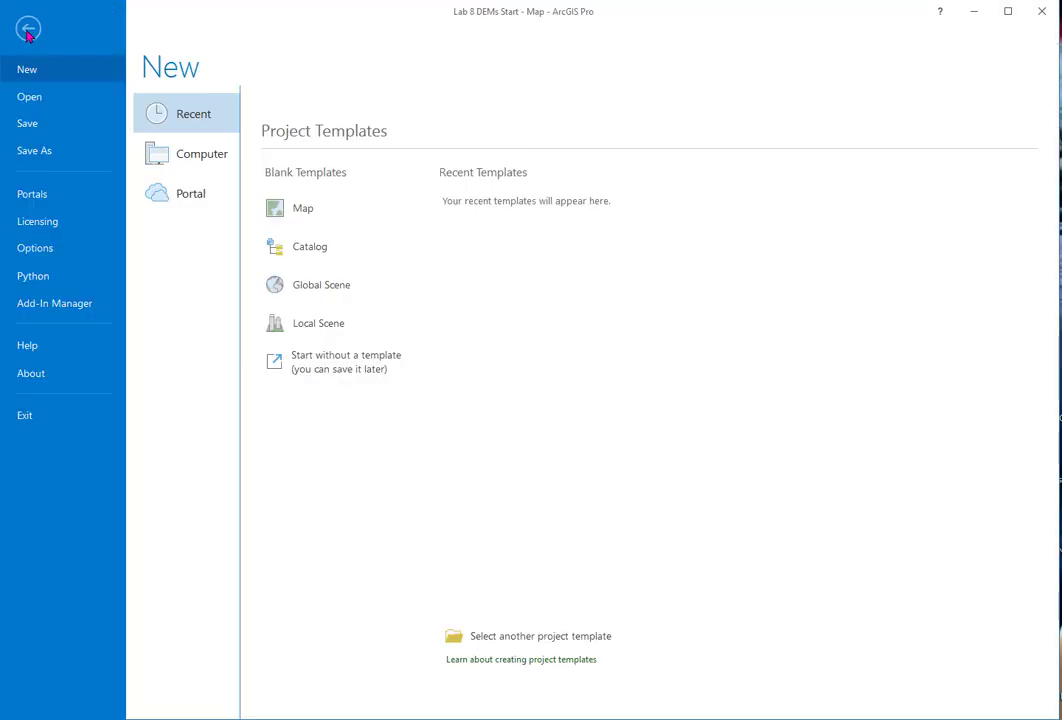
left_click(40, 151)
left_click(670, 700)
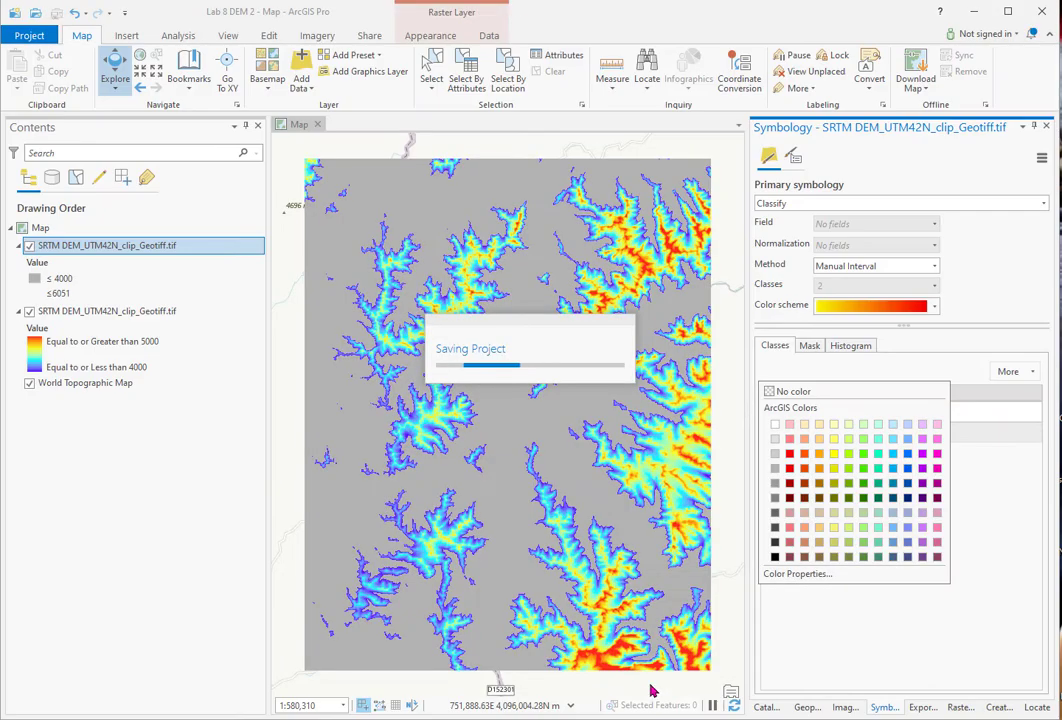
left_click(30, 246)
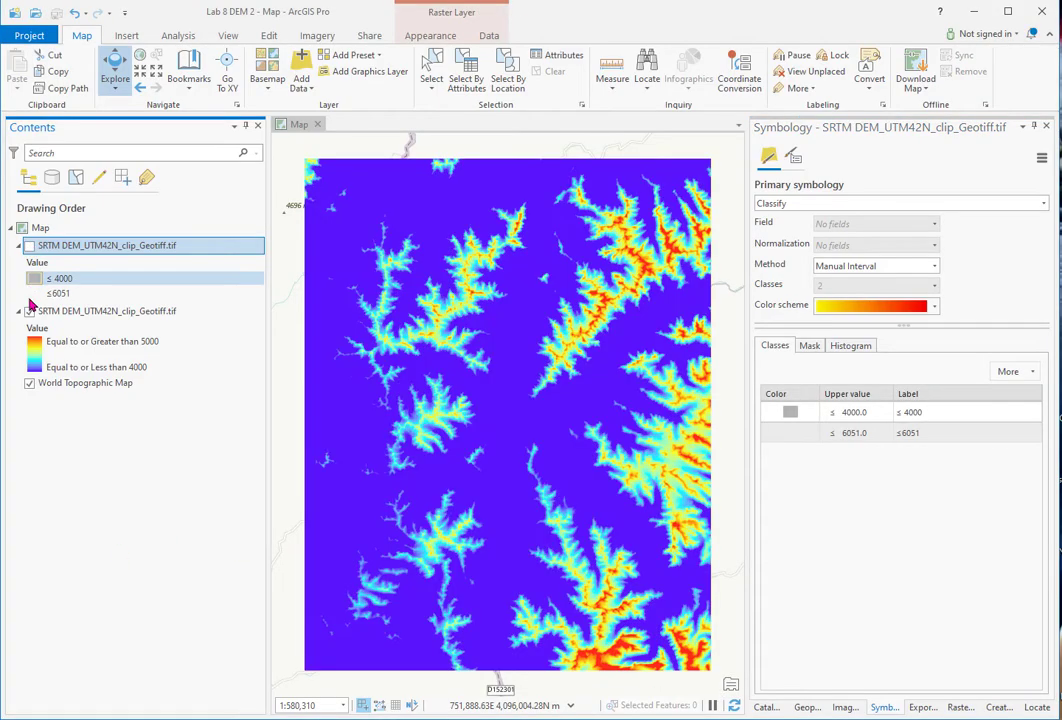
left_click(29, 311)
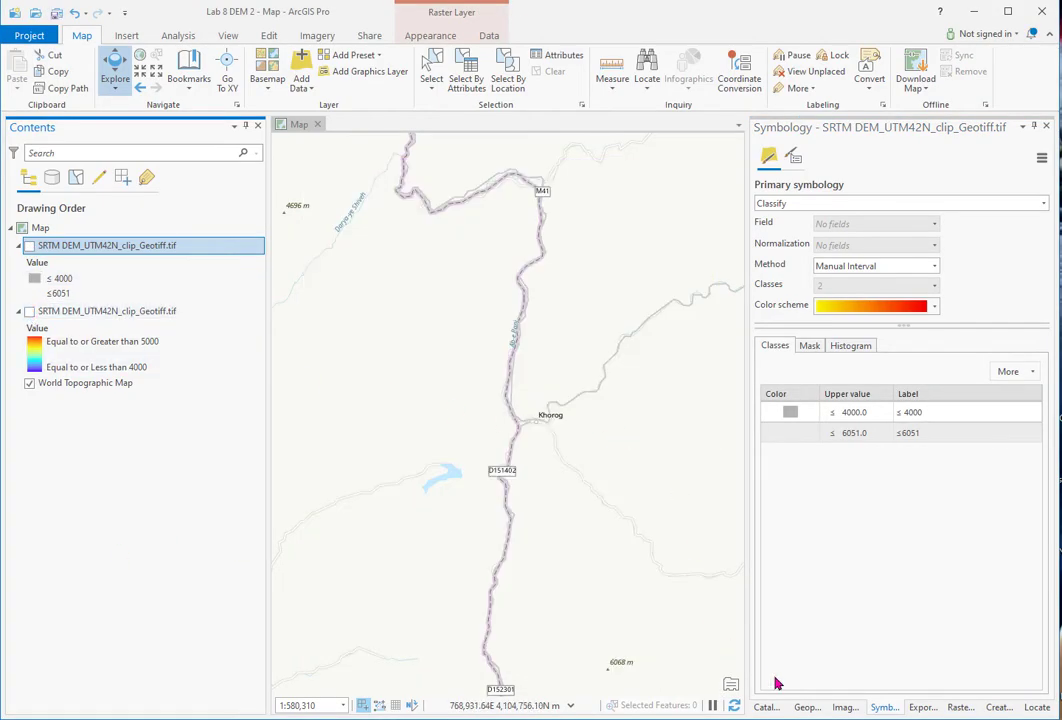
- Add the SRTM DEM tif from Lab_8_Data > SRTM_DEM_Afghanistan as the top map layer
left_click(767, 707)
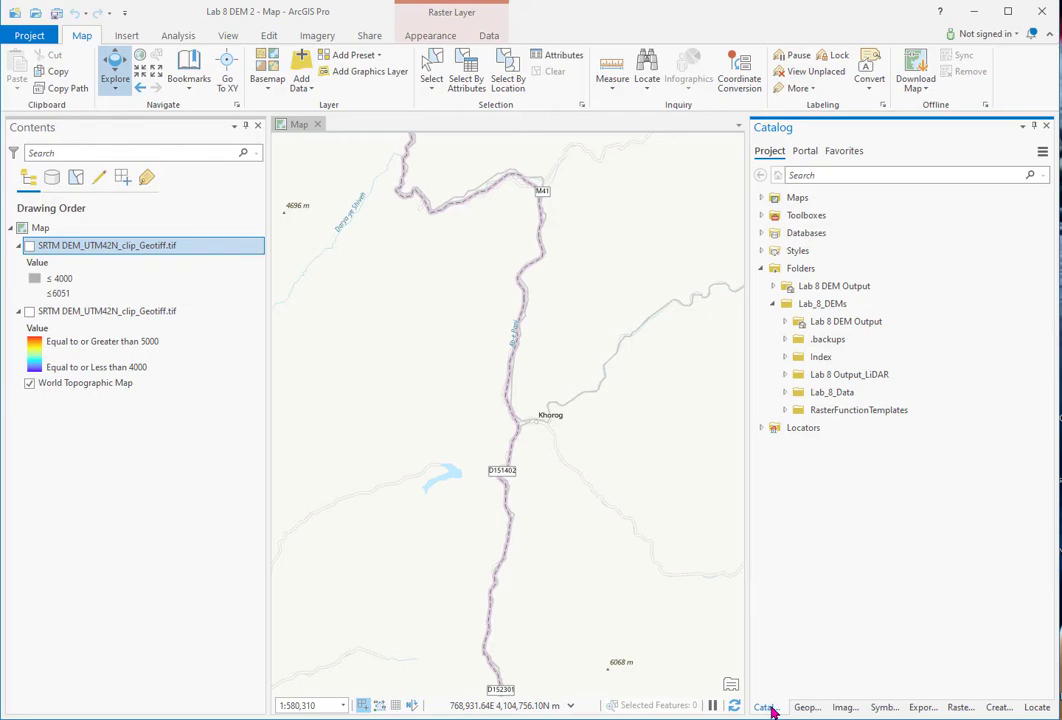
left_click(785, 392)
left_click(797, 428)
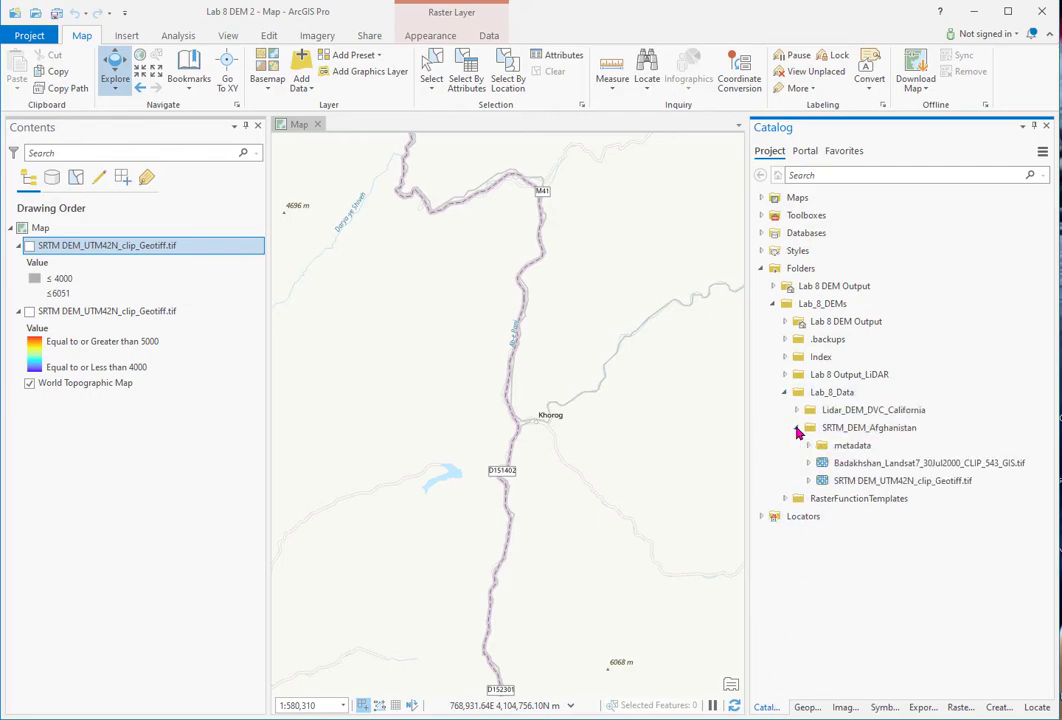
left_click(840, 481)
left_click_drag(840, 482, 110, 229)
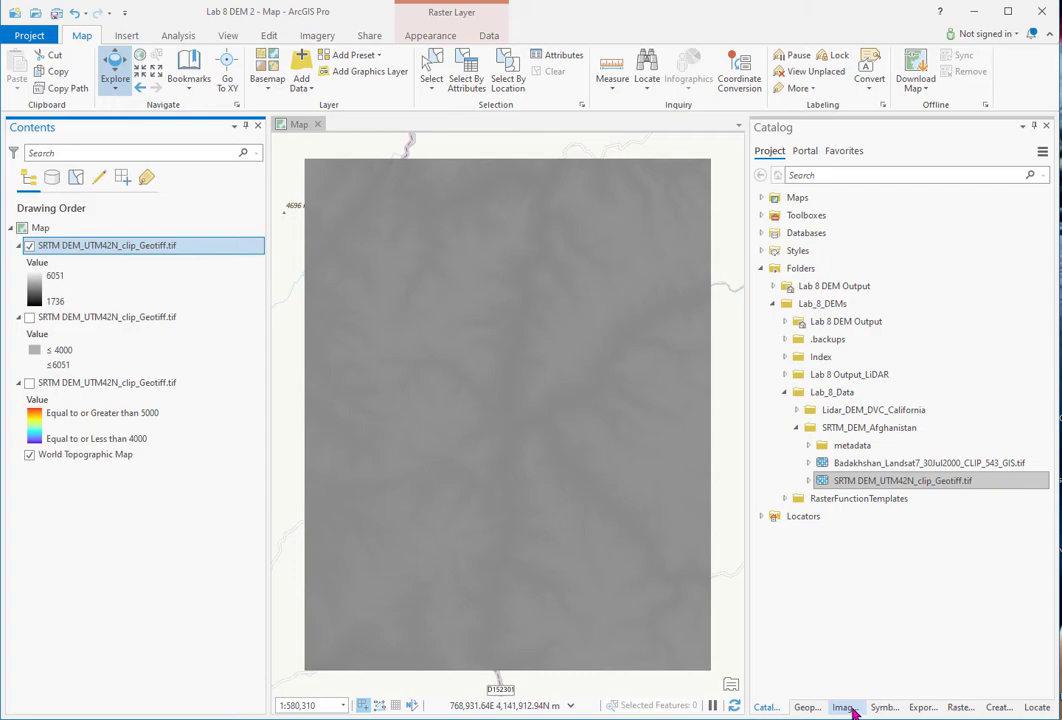
- Display the new DEM layer with a greyscale Minimum Maximum stretch (1736–6051)
left_click(884, 707)
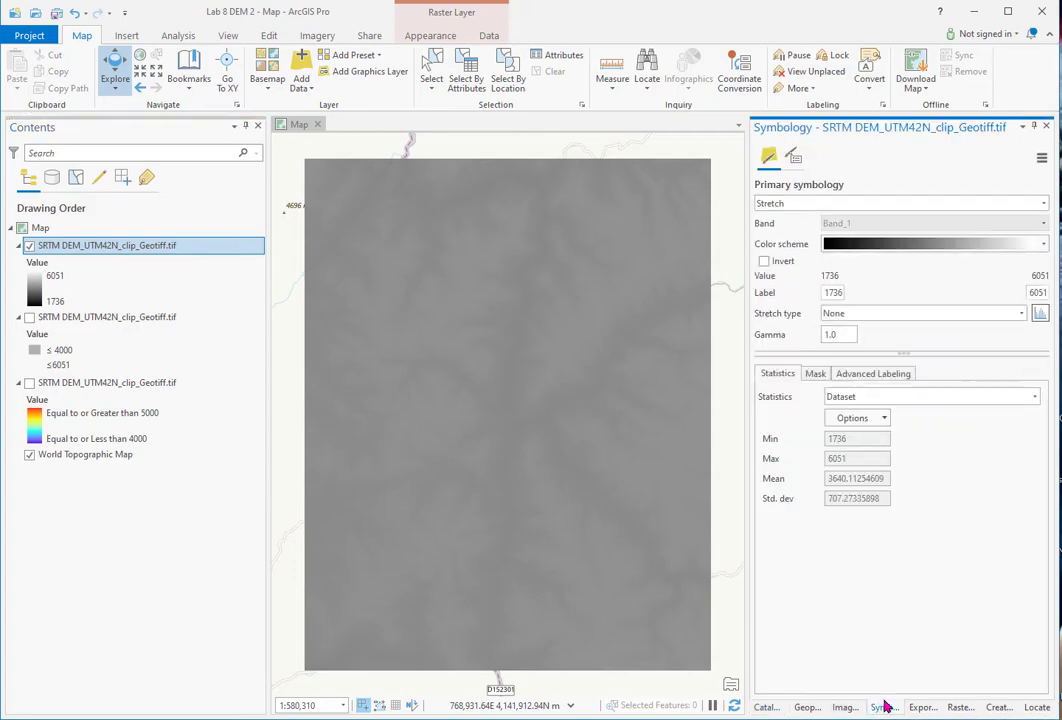
left_click(1022, 312)
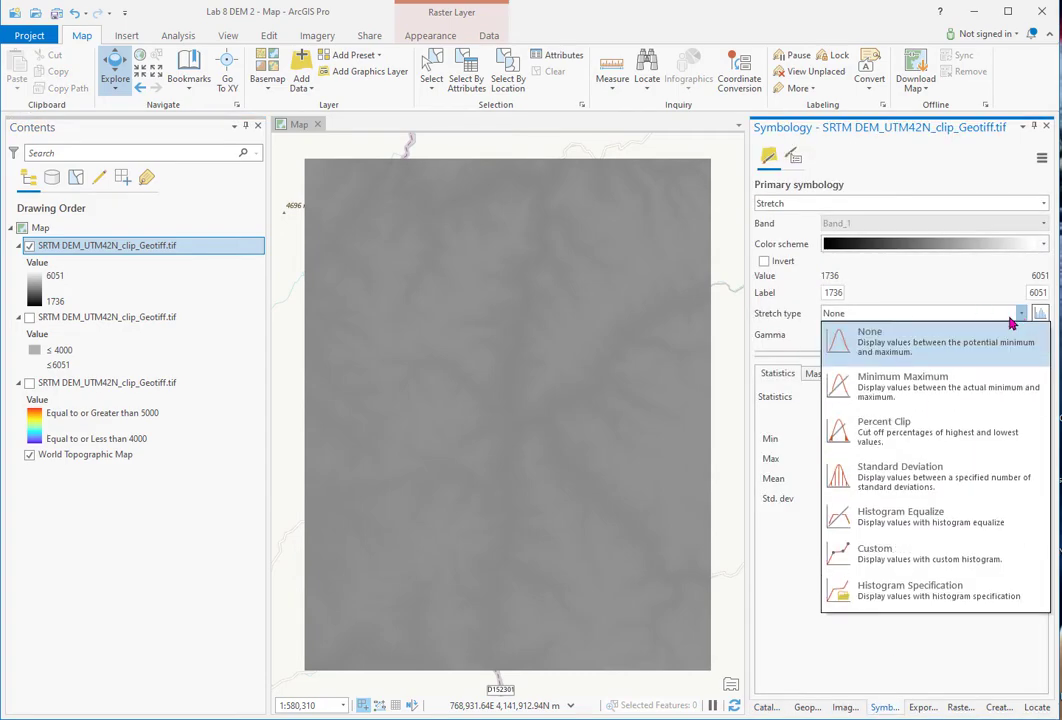
left_click(853, 380)
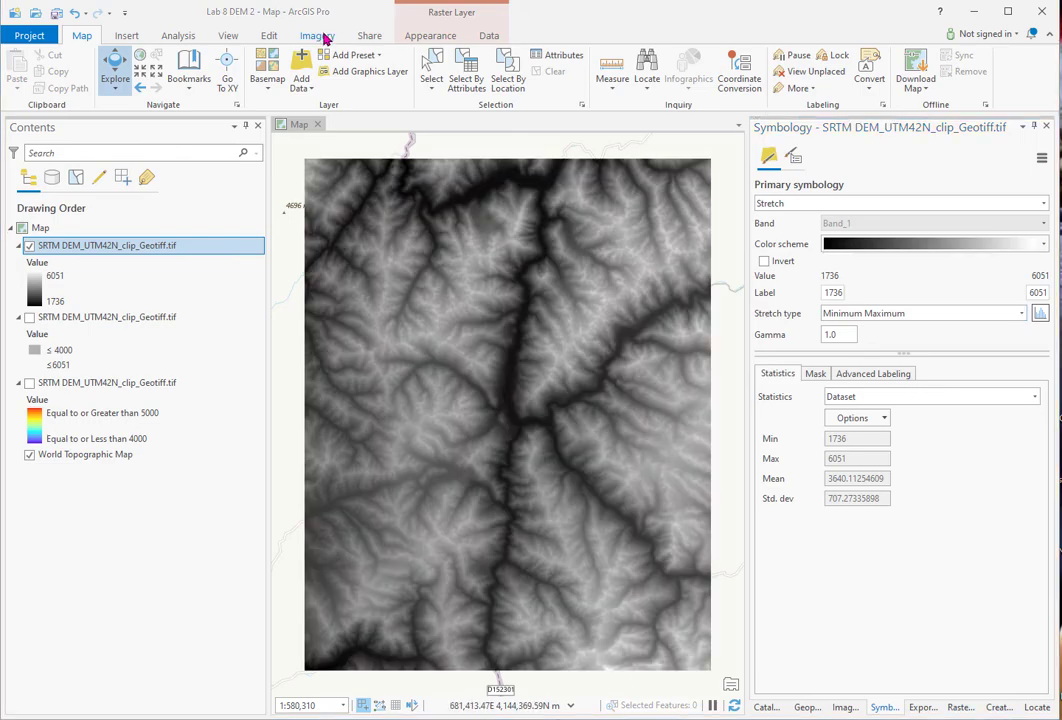
left_click(315, 37)
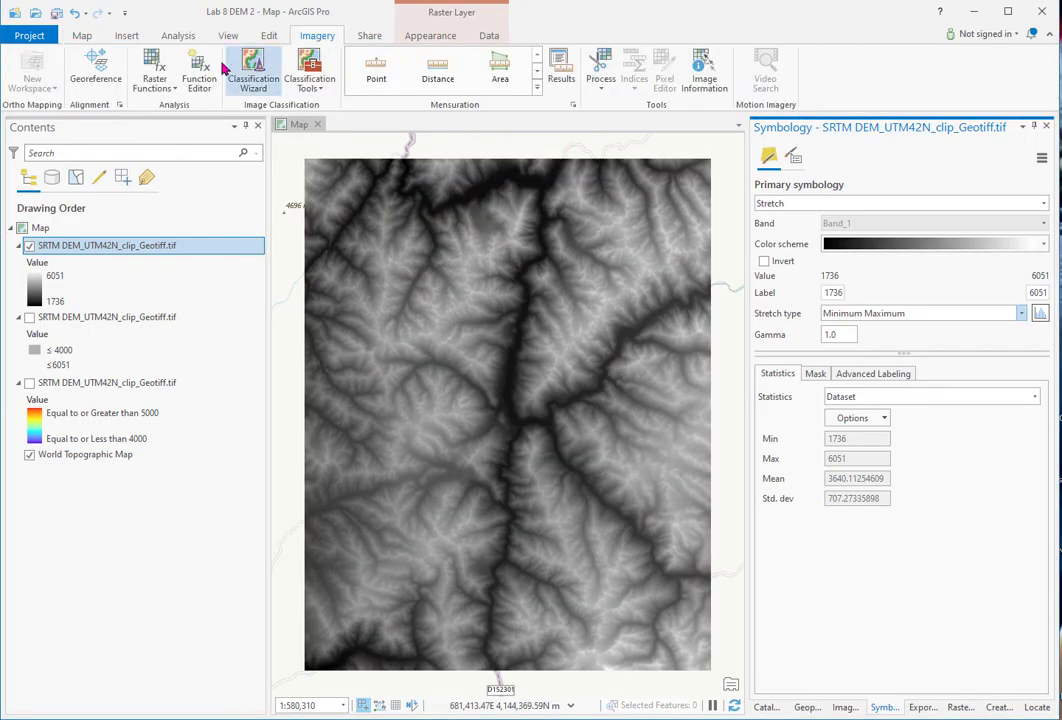
- Expand the Surface category of the Raster Functions gallery to view Aspect, Hillshade, Slope and Viewshed
left_click(168, 89)
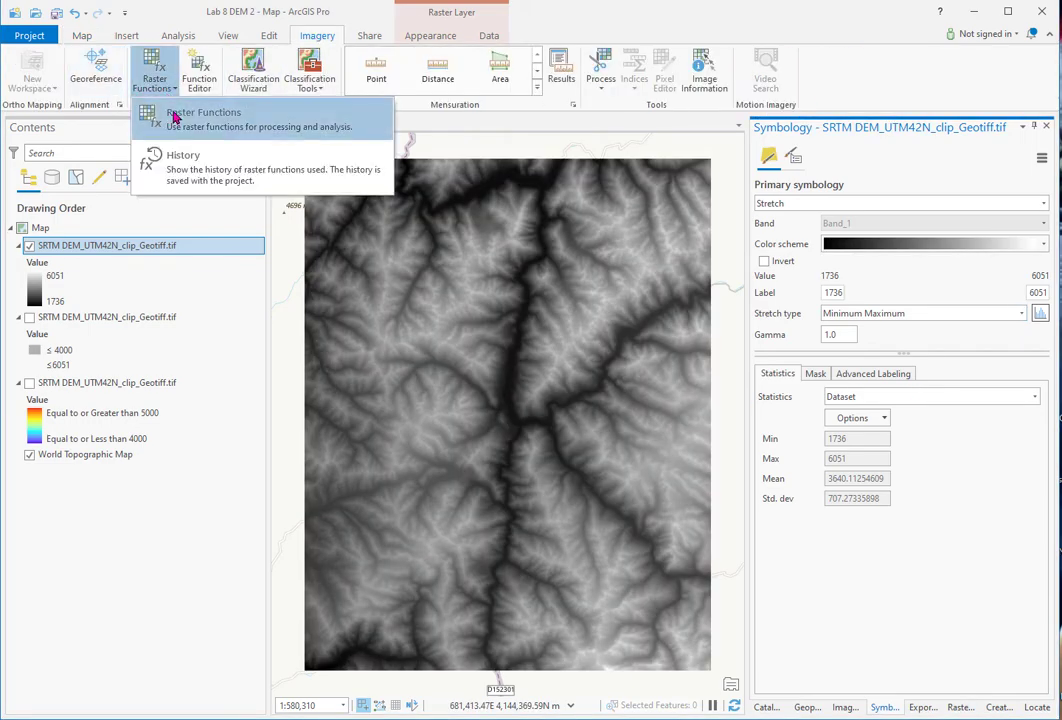
left_click(174, 112)
scroll(960, 518, "down", 2)
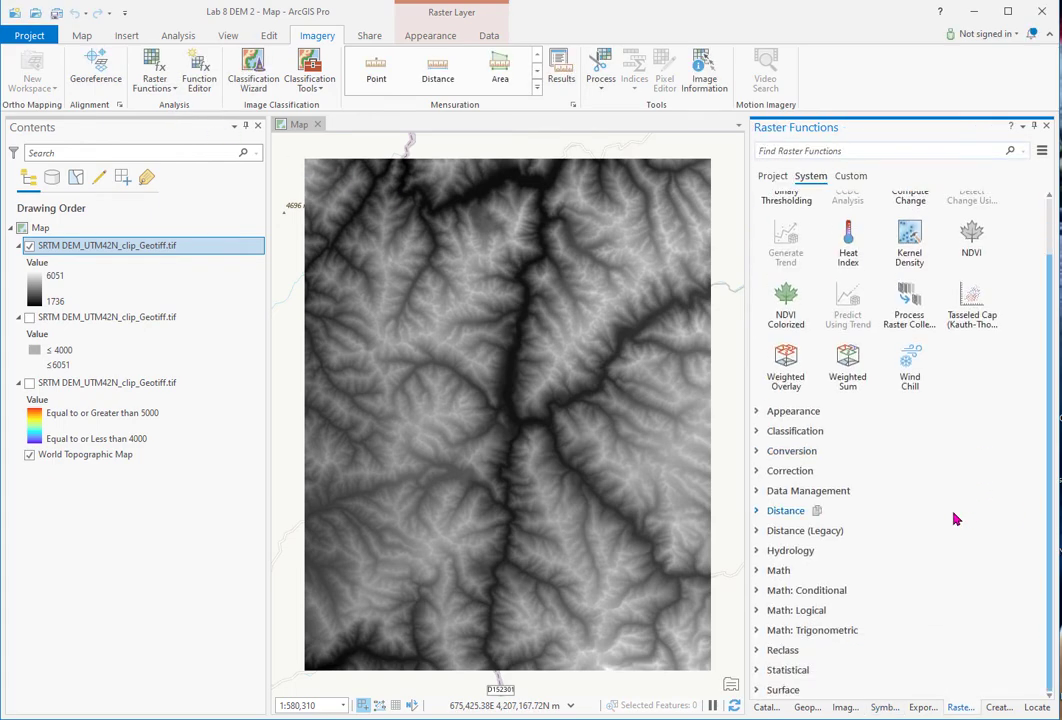
left_click(757, 692)
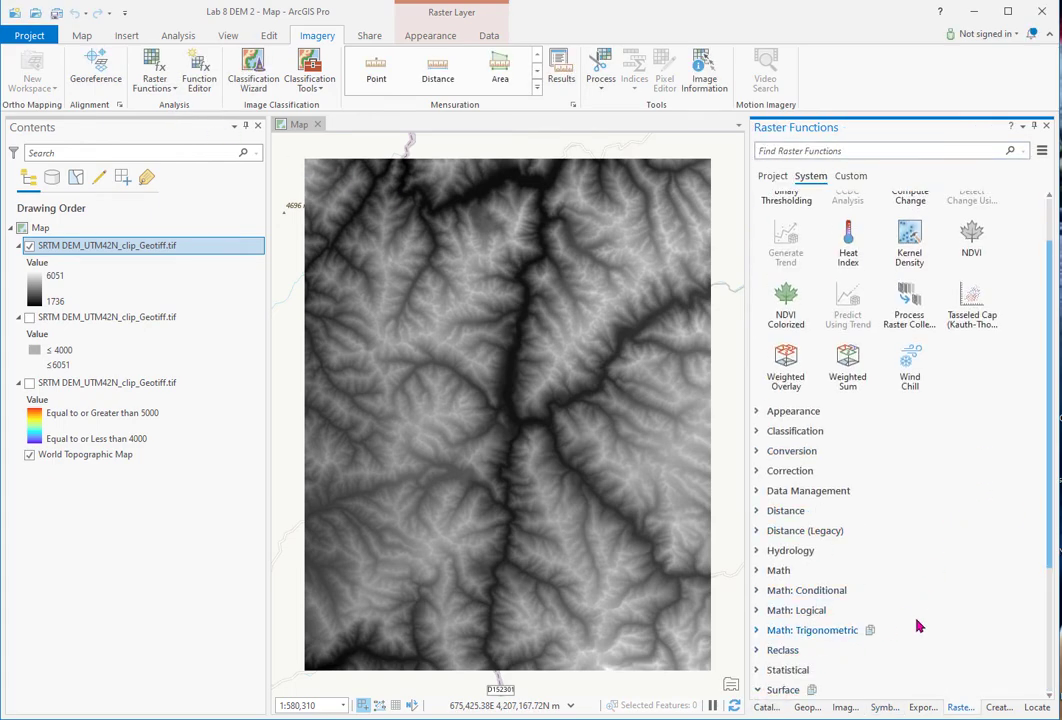
scroll(894, 645, "down", 3)
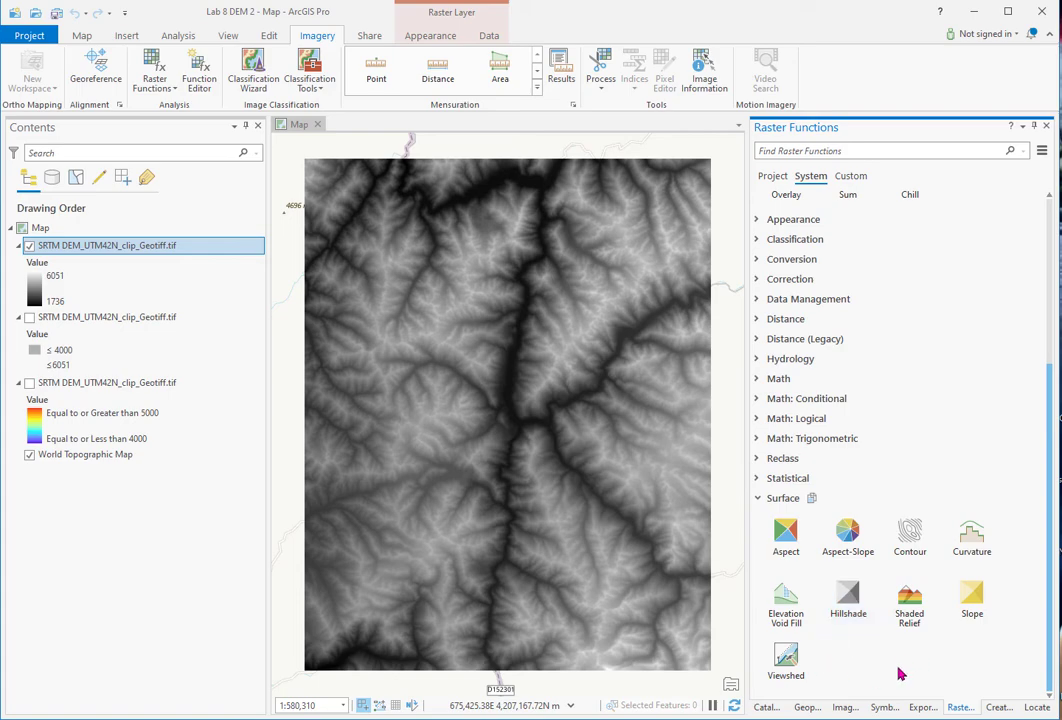
left_click(807, 707)
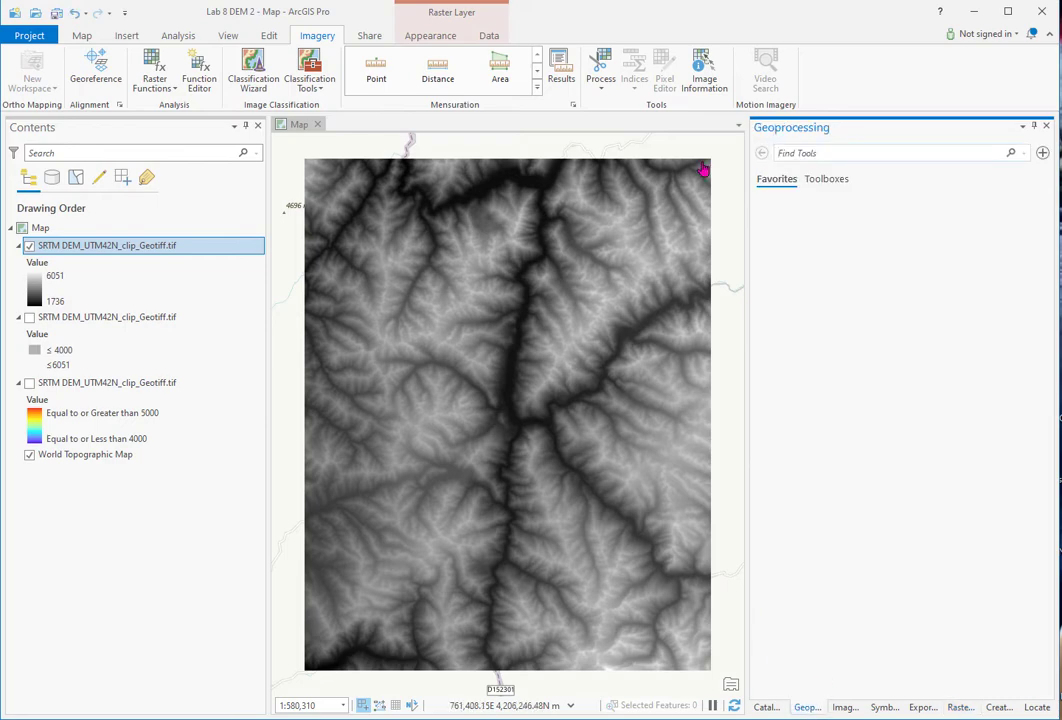
- Set up the Hillshade tool with the SRTM DEM as input and output DEM_hs045_25elev.tif
type("hillshade")
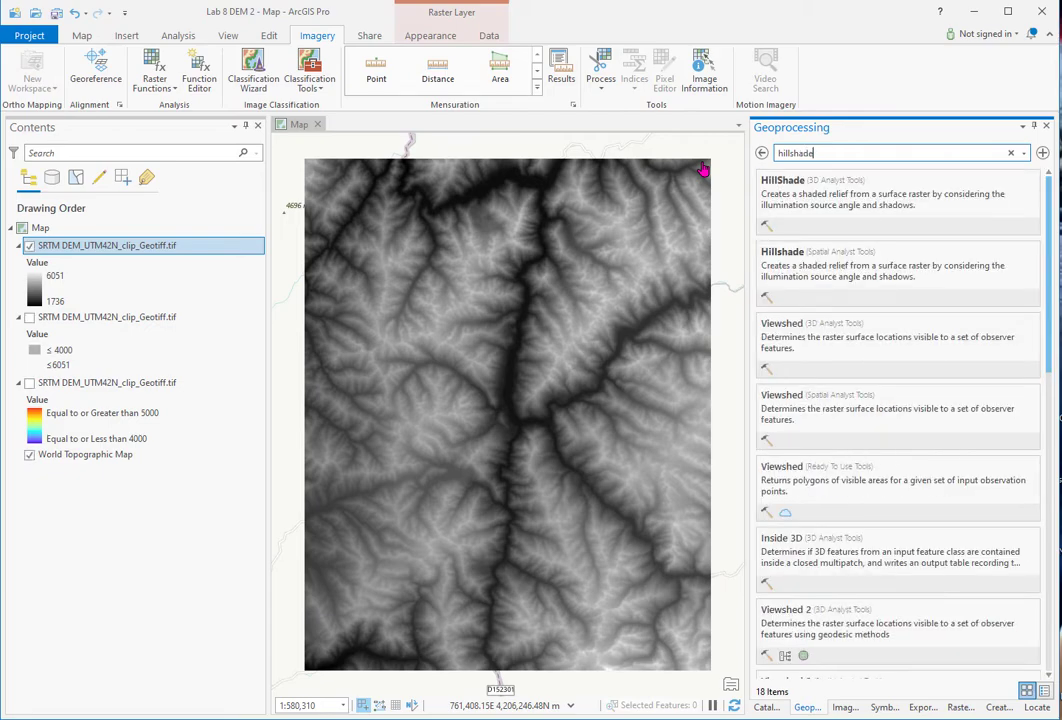
left_click(826, 256)
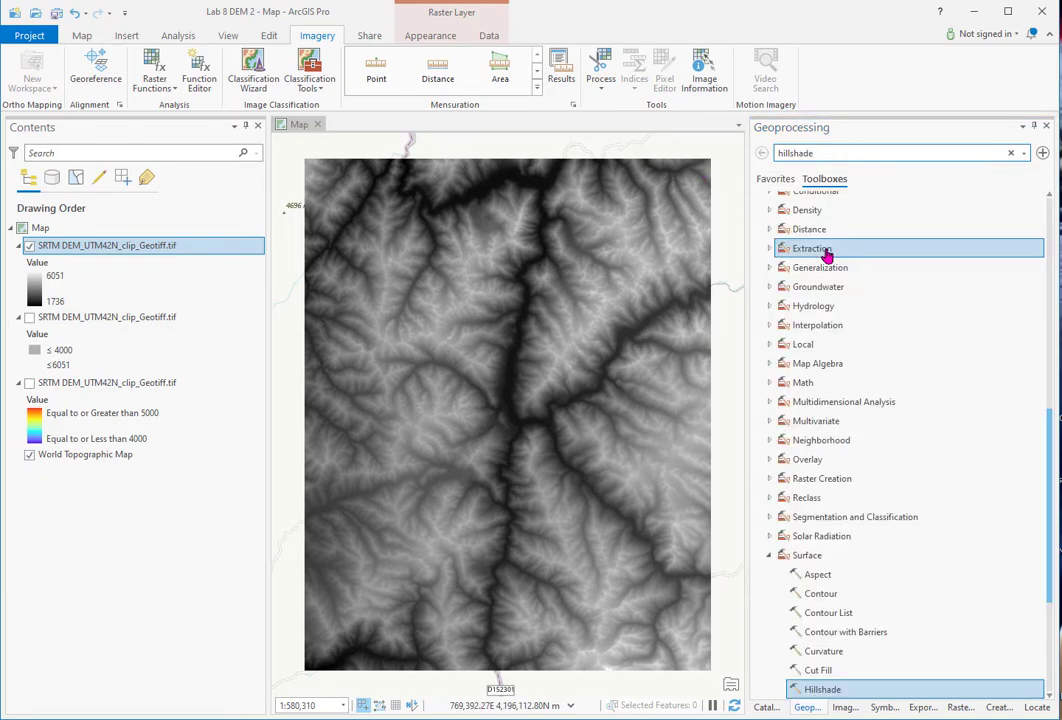
double_click(831, 692)
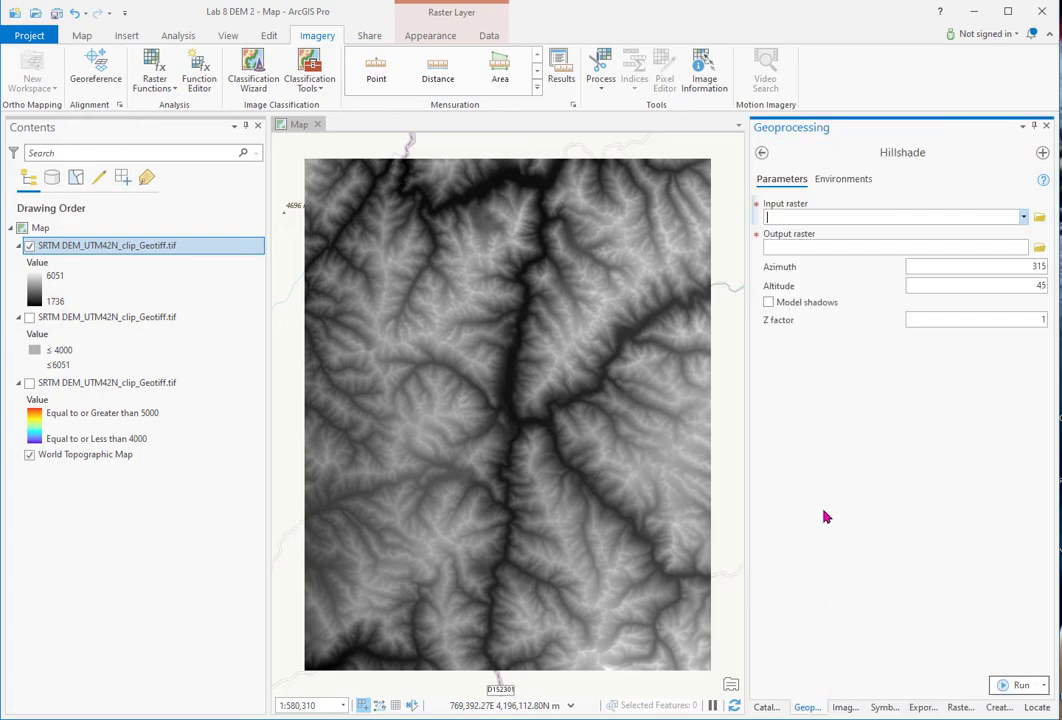
left_click(1024, 218)
left_click(862, 240)
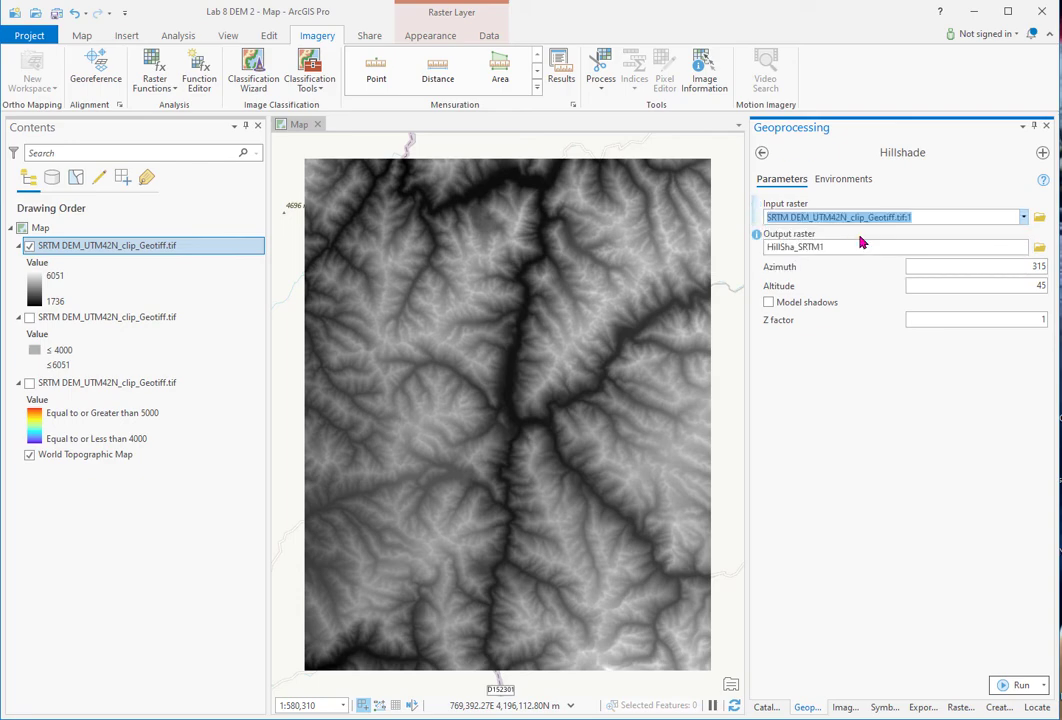
left_click(1039, 247)
type("DEM_hs045_25elev.tif")
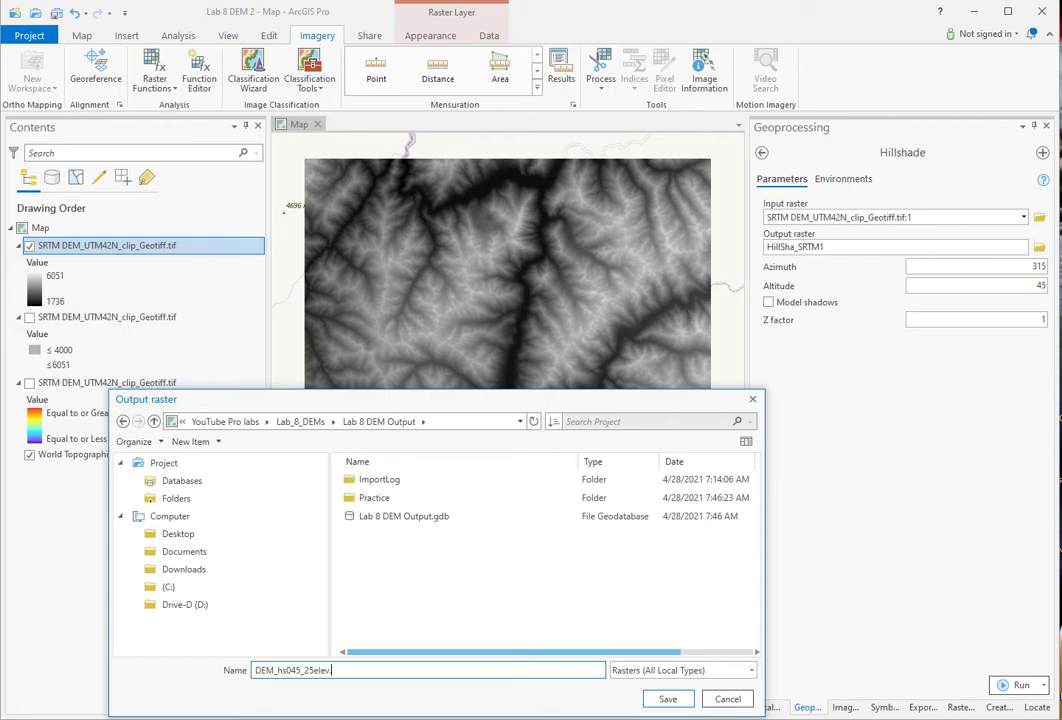
left_click(668, 699)
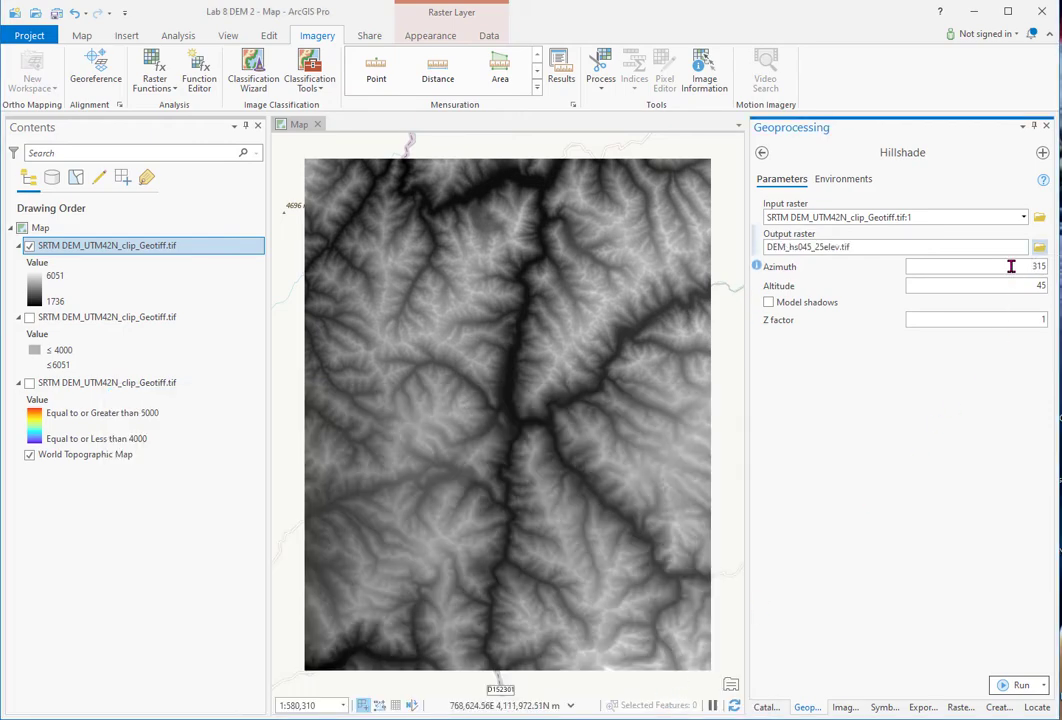
- Set azimuth 45 and altitude 25, then run the hillshade
left_click_drag(1021, 266, 1055, 272)
left_click_drag(1035, 286, 1054, 291)
left_click(1020, 686)
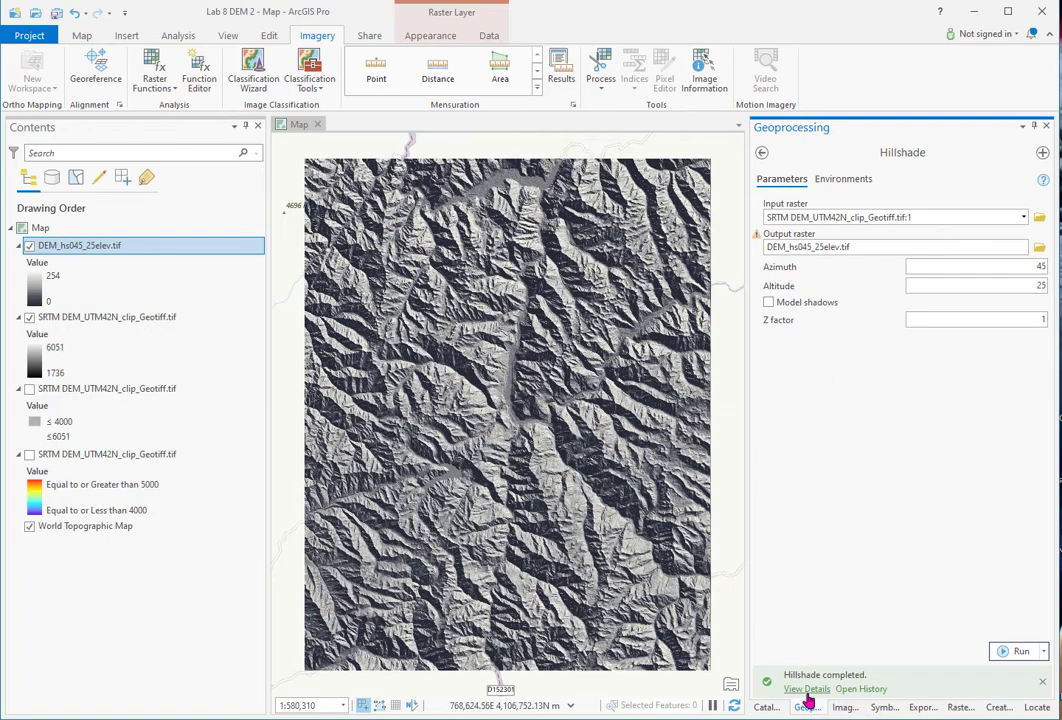
left_click(883, 707)
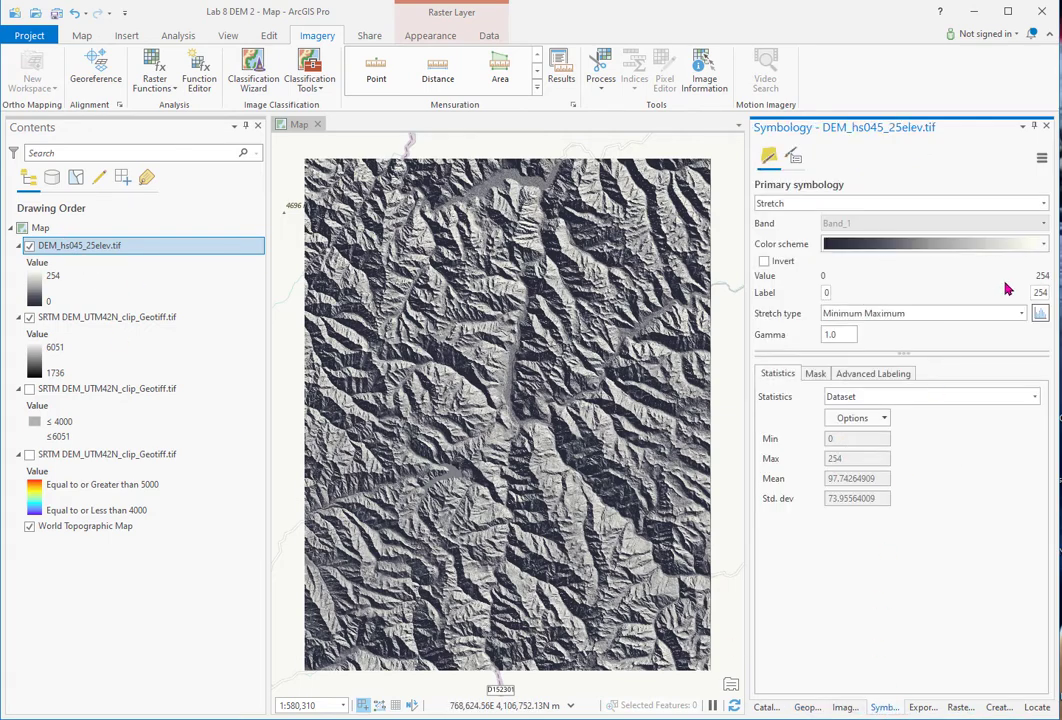
- Give the DEM_hs045_25elev.tif hillshade a Standard Deviation stretch and Cubic resampling
left_click(1021, 314)
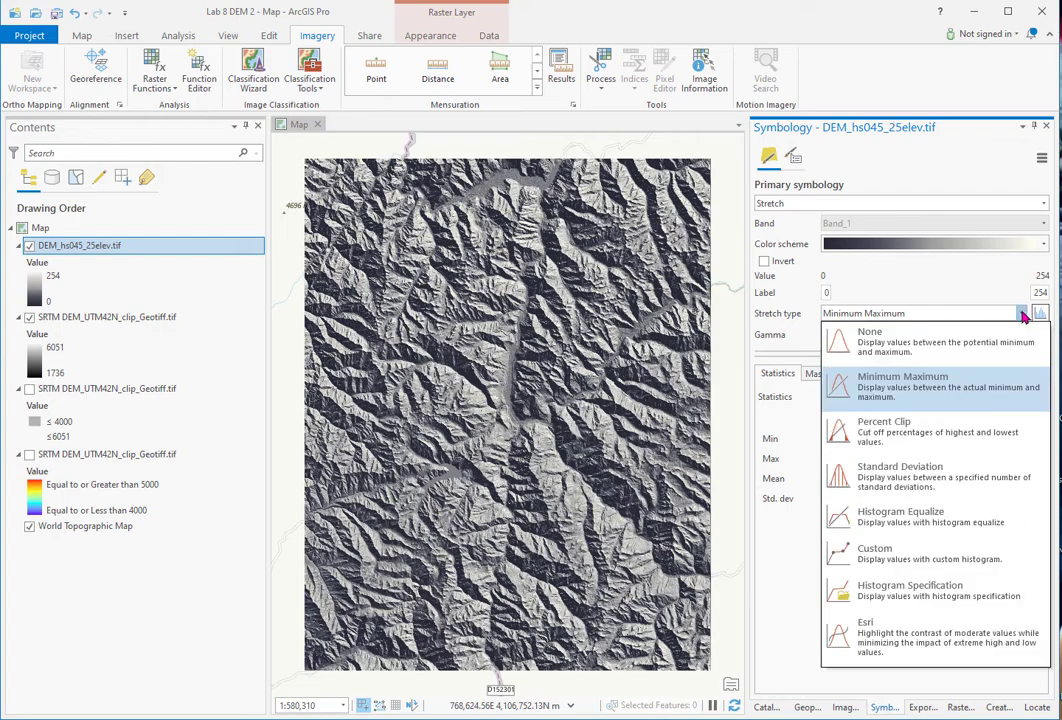
left_click(905, 474)
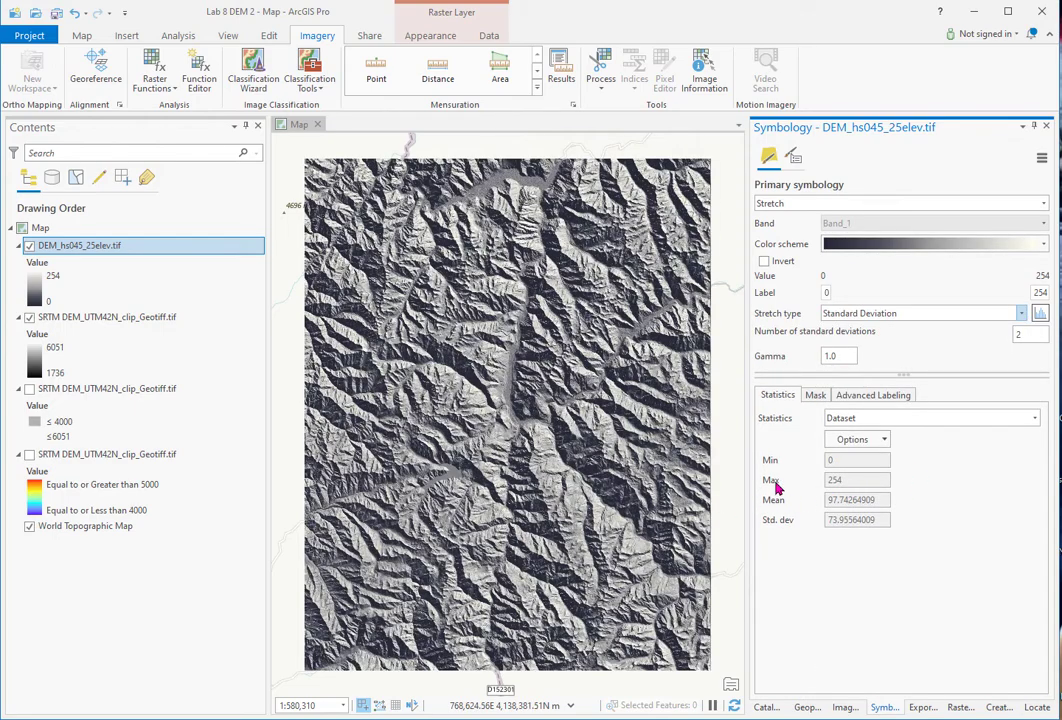
left_click(427, 38)
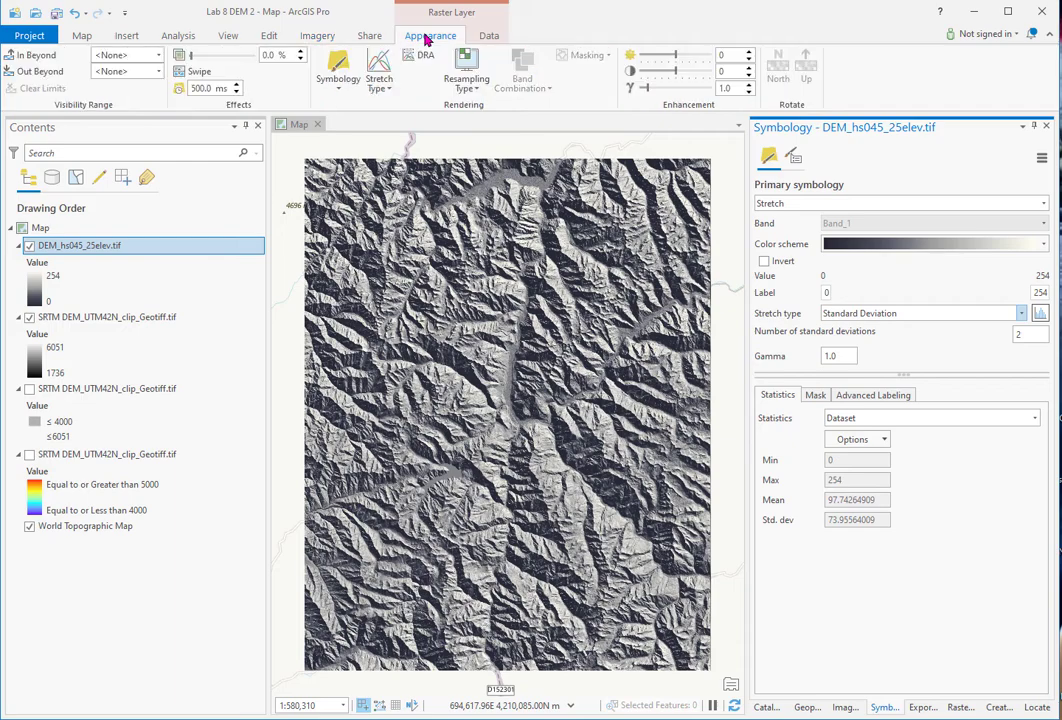
left_click(479, 88)
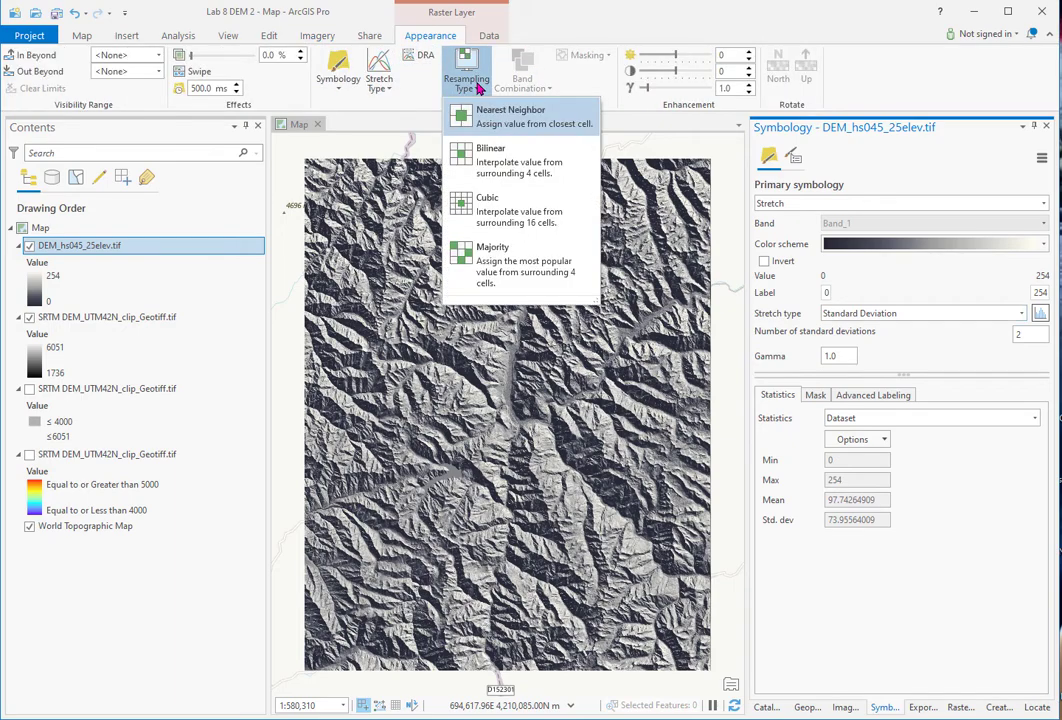
left_click(465, 204)
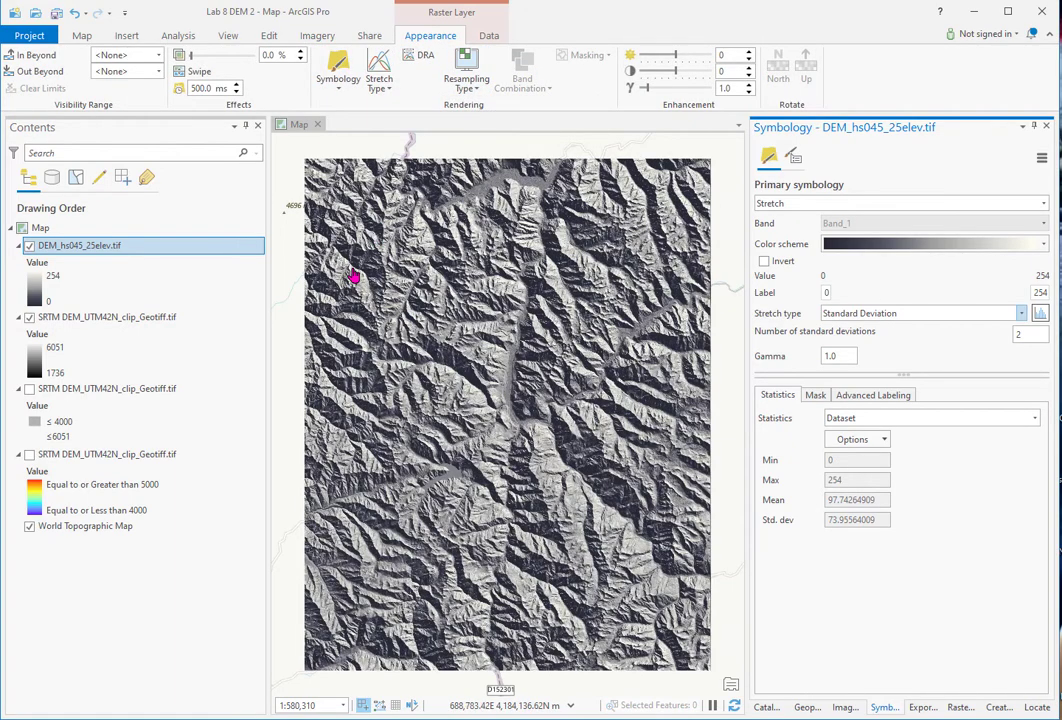
scroll(468, 367, "up", 4)
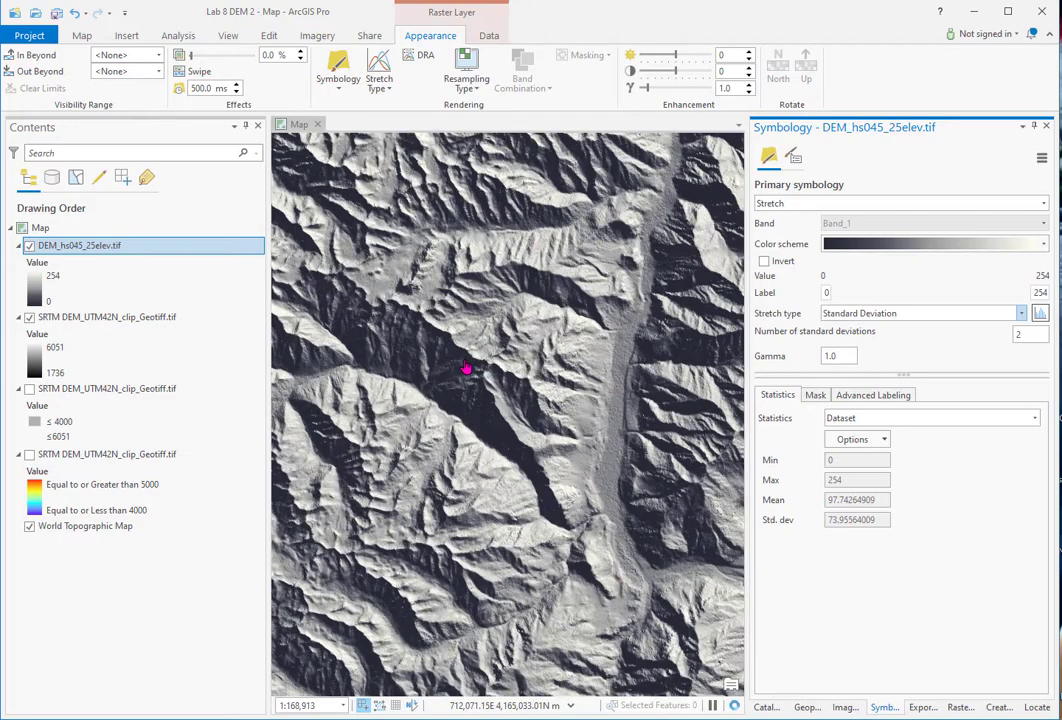
scroll(466, 368, "down", 4)
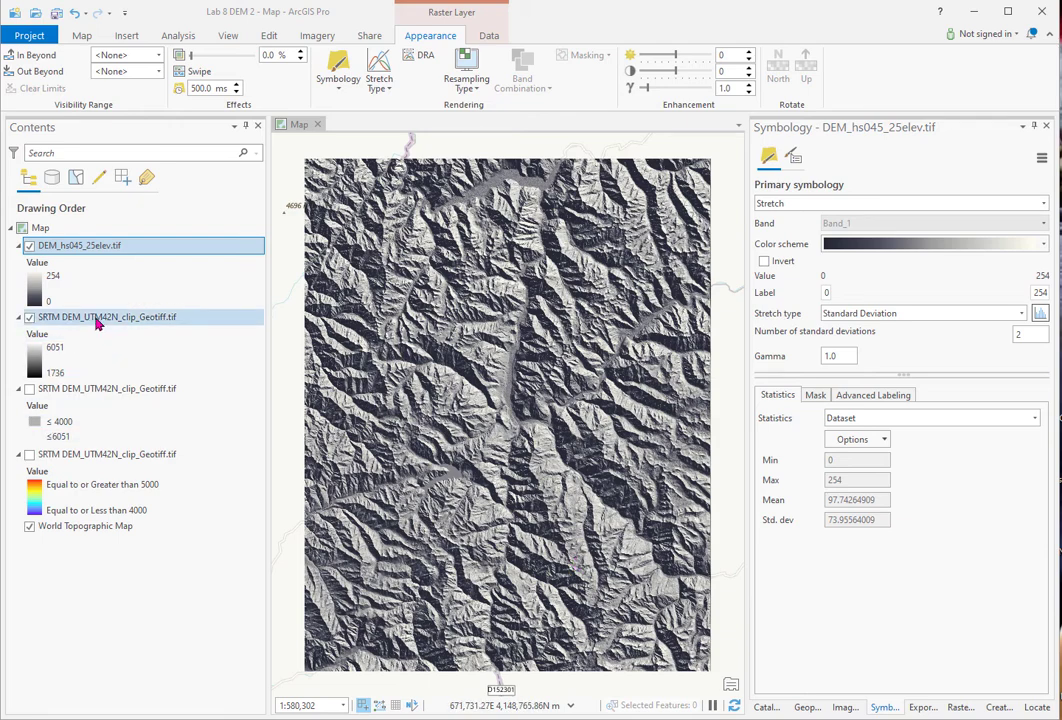
- Give the SRTM DEM the Elevation #6 colour ramp, then switch the DEM_hs045_25elev hillshade back on
left_click(28, 246)
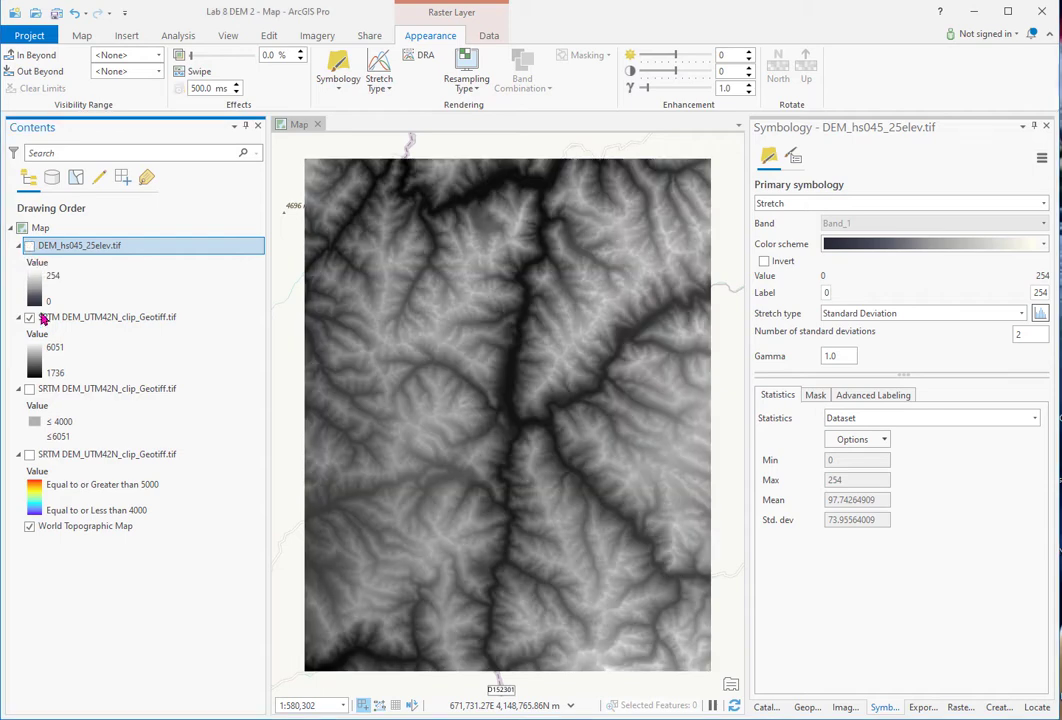
left_click(80, 320)
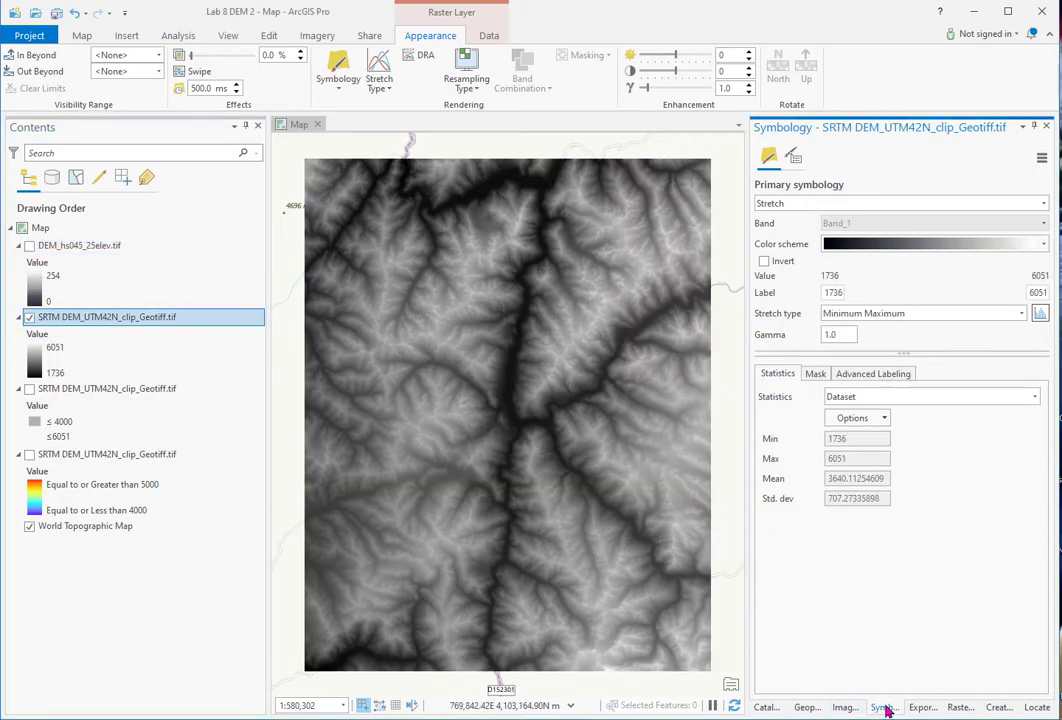
left_click(1043, 244)
scroll(960, 362, "down", 5)
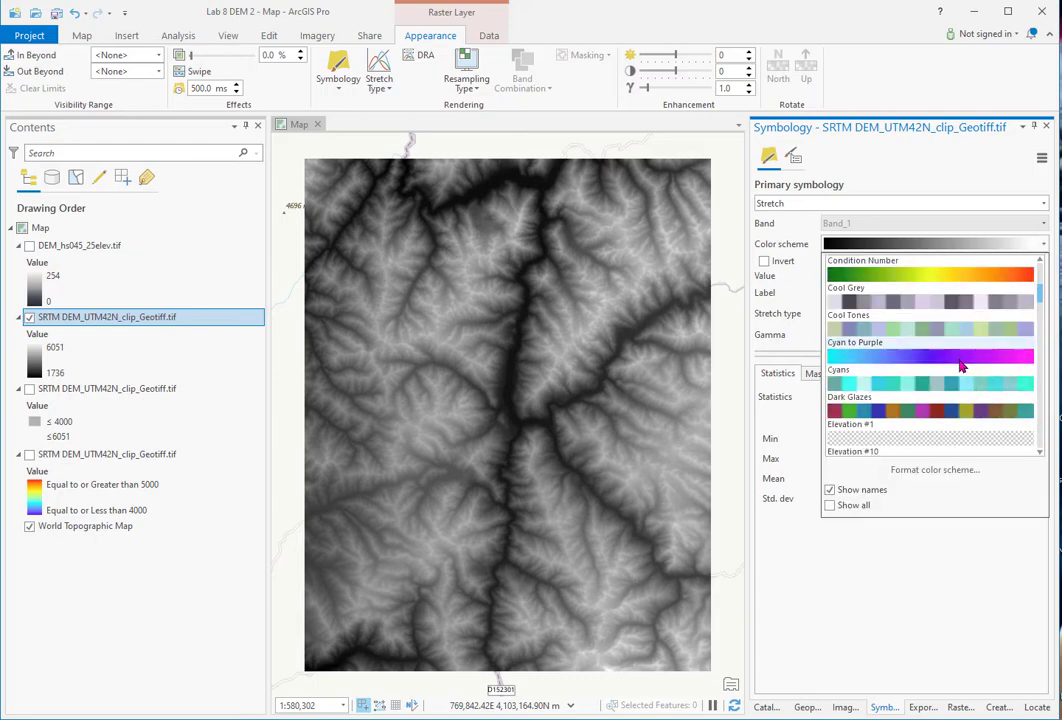
scroll(960, 365, "down", 3)
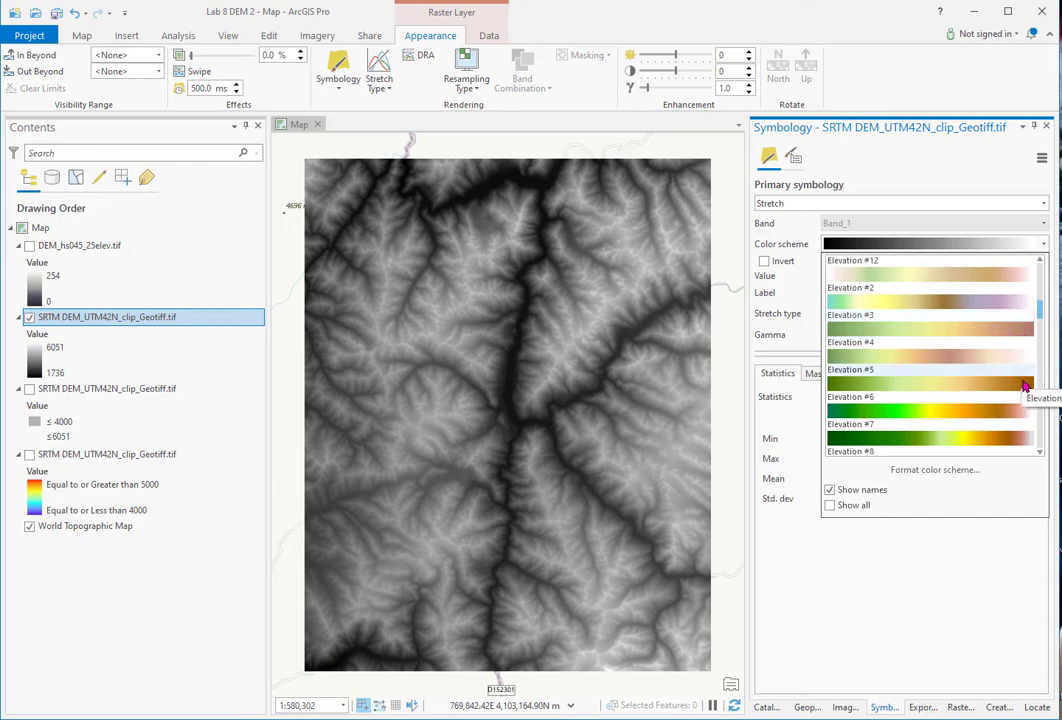
left_click(1010, 413)
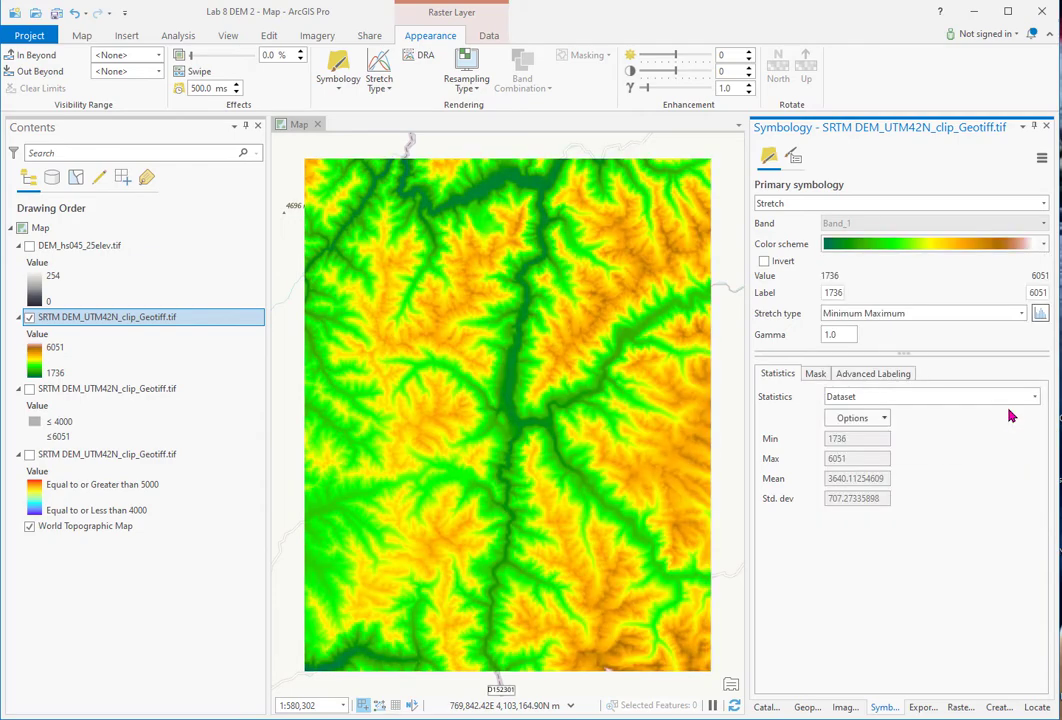
left_click(29, 245)
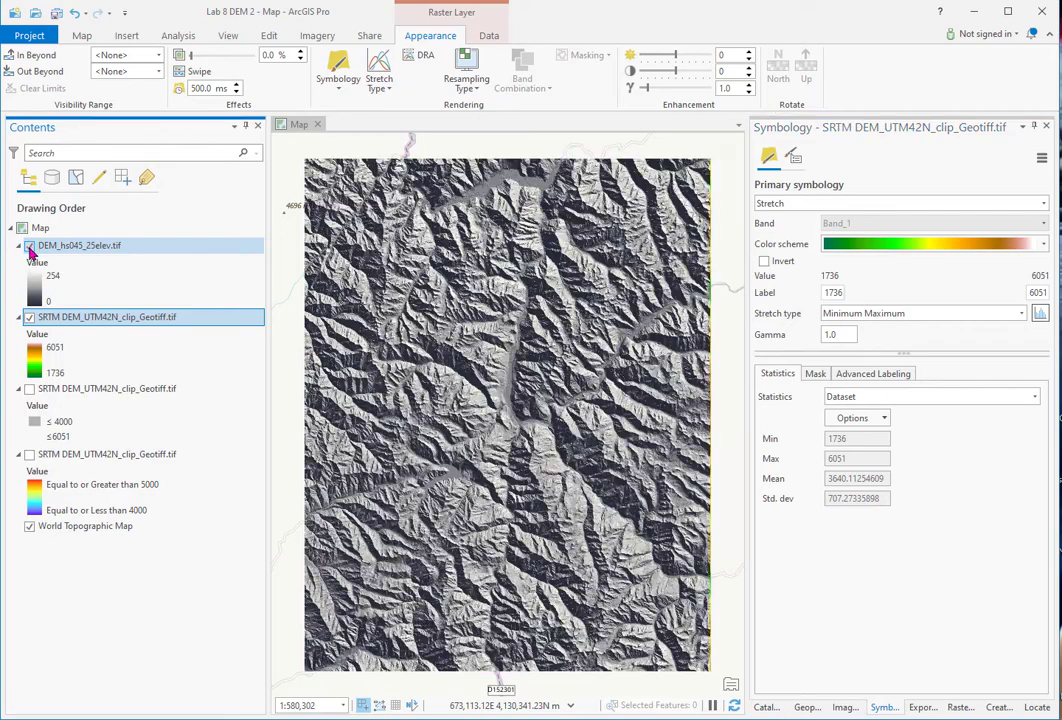
right_click(108, 250)
- Set the hillshade layer's transparency to 43% and pan around to inspect the coloured terrain
left_click(87, 250)
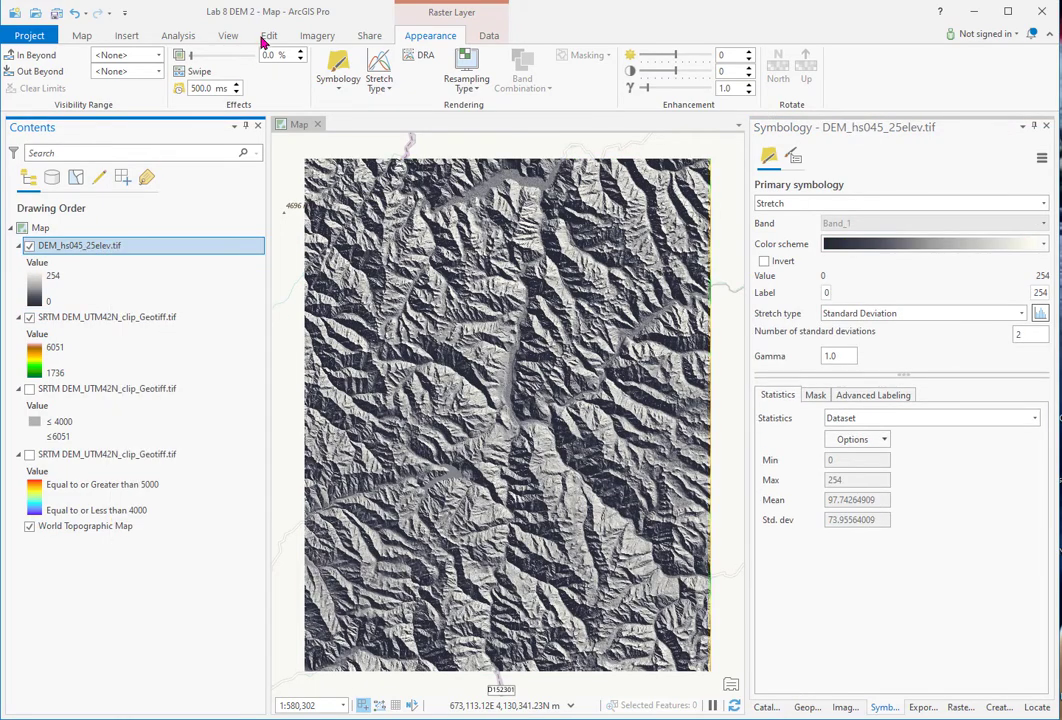
left_click_drag(200, 58, 220, 62)
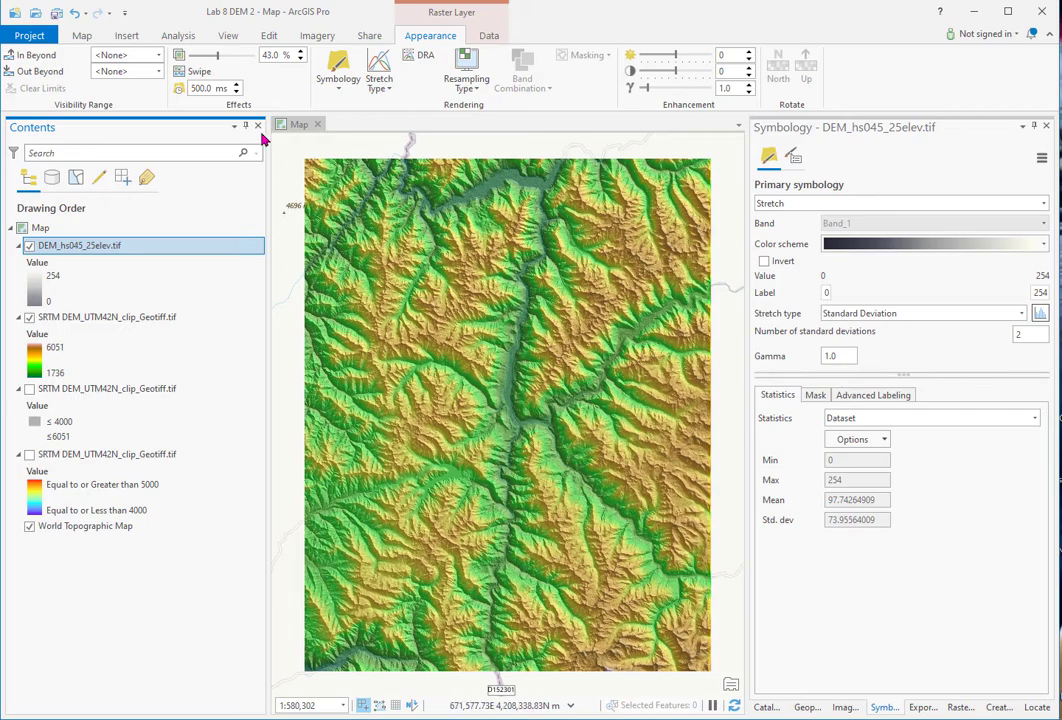
scroll(450, 405, "up", 5)
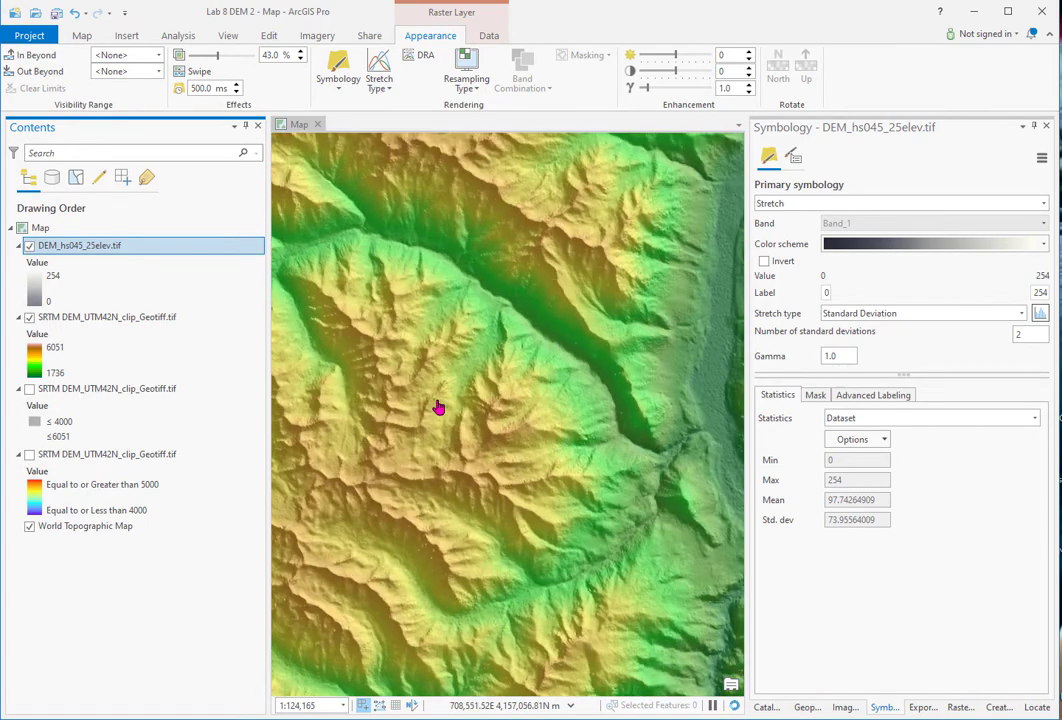
scroll(438, 407, "down", 4)
scroll(436, 407, "up", 2)
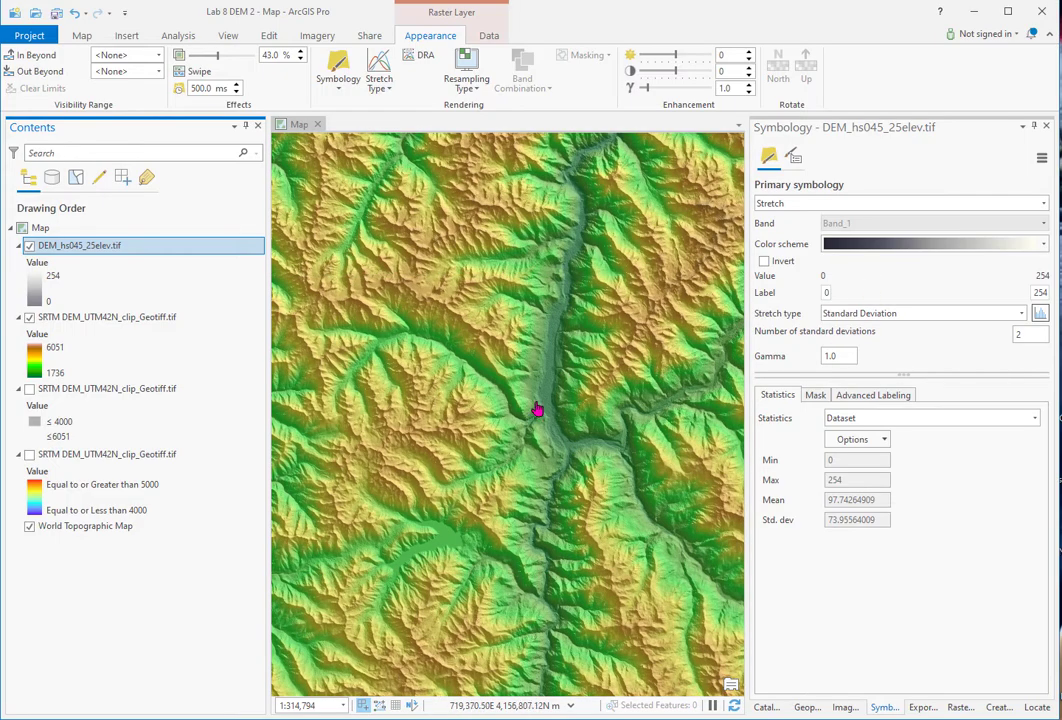
left_click_drag(569, 391, 467, 261)
scroll(427, 453, "up", 2)
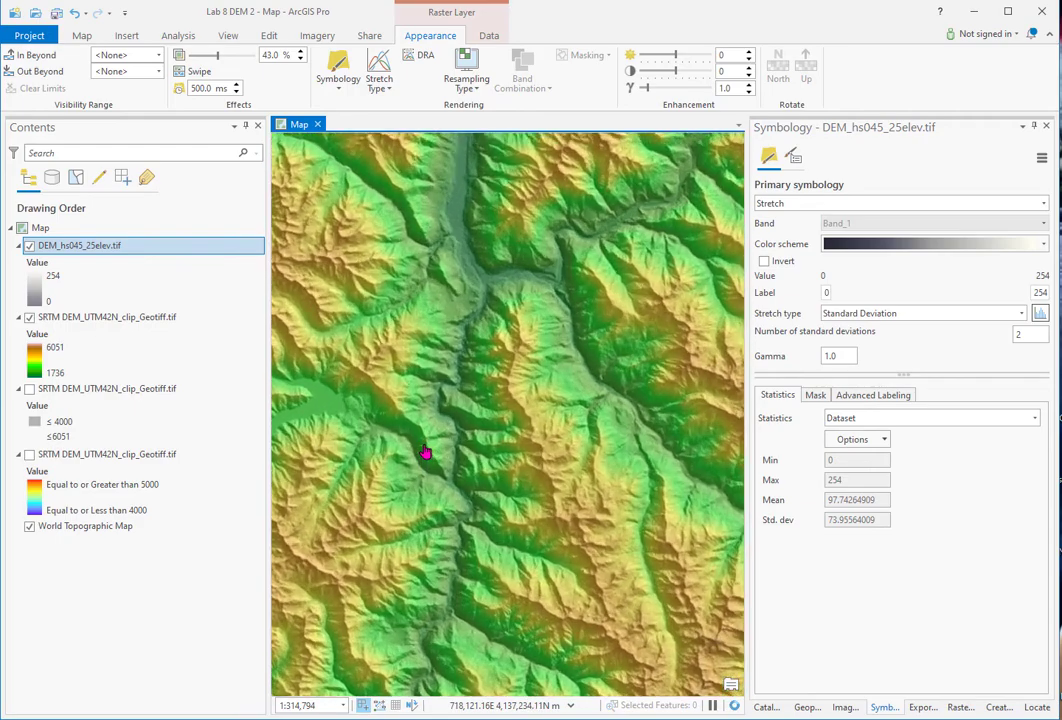
scroll(459, 419, "down", 2)
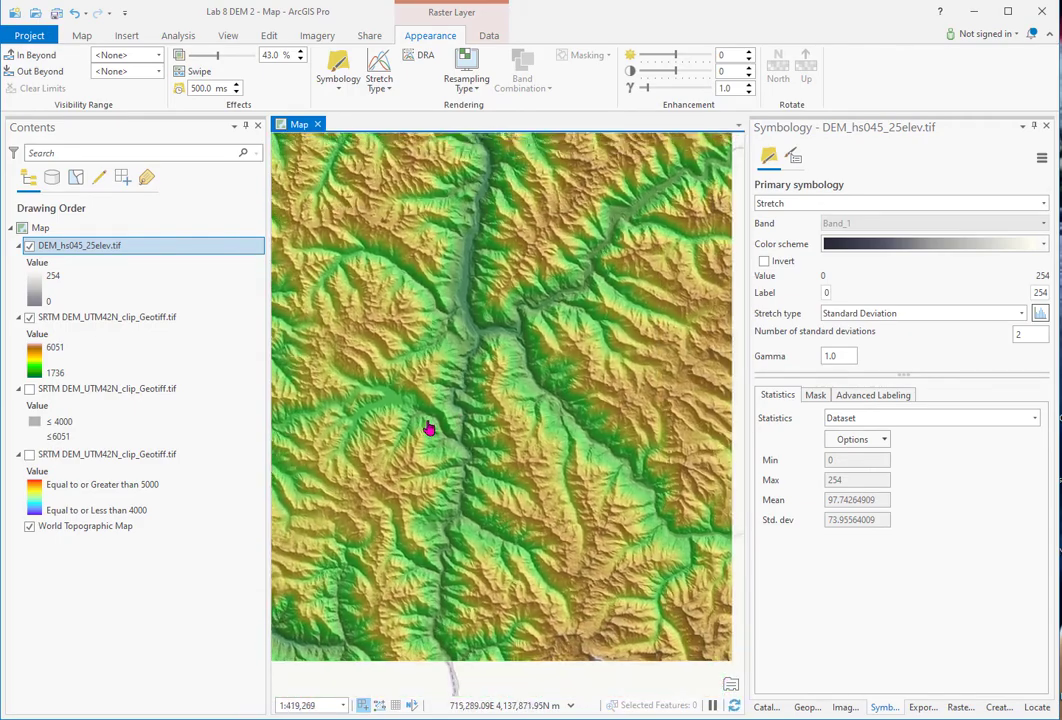
- Zoom to the hillshade layer's full extent and save the project
right_click(97, 246)
left_click(148, 421)
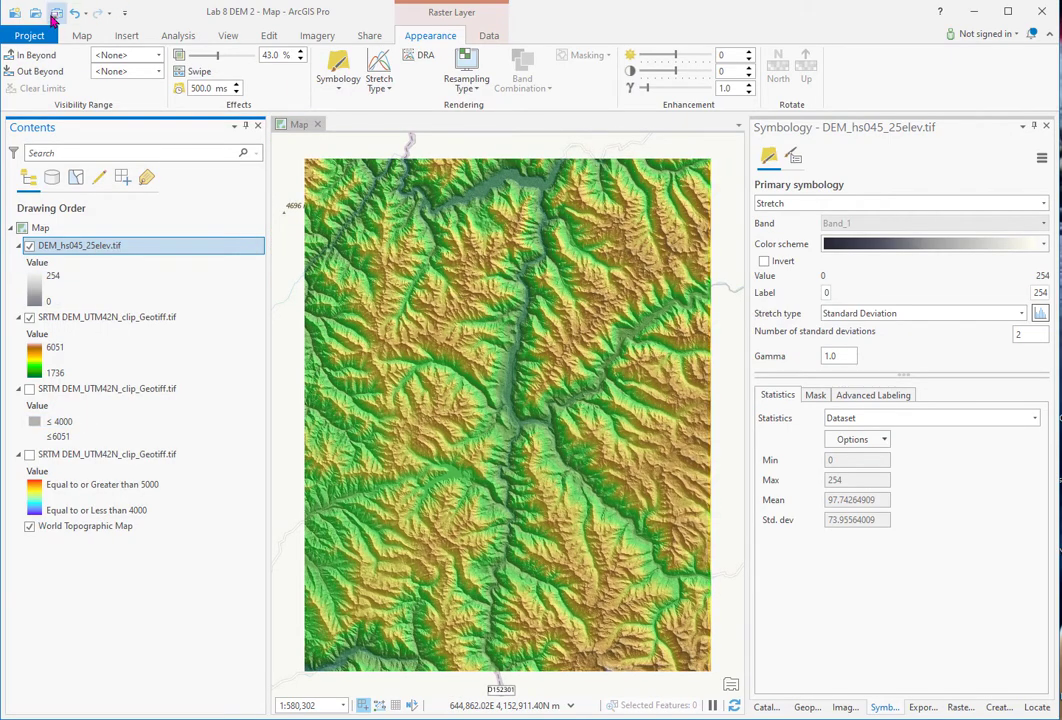
left_click(56, 14)
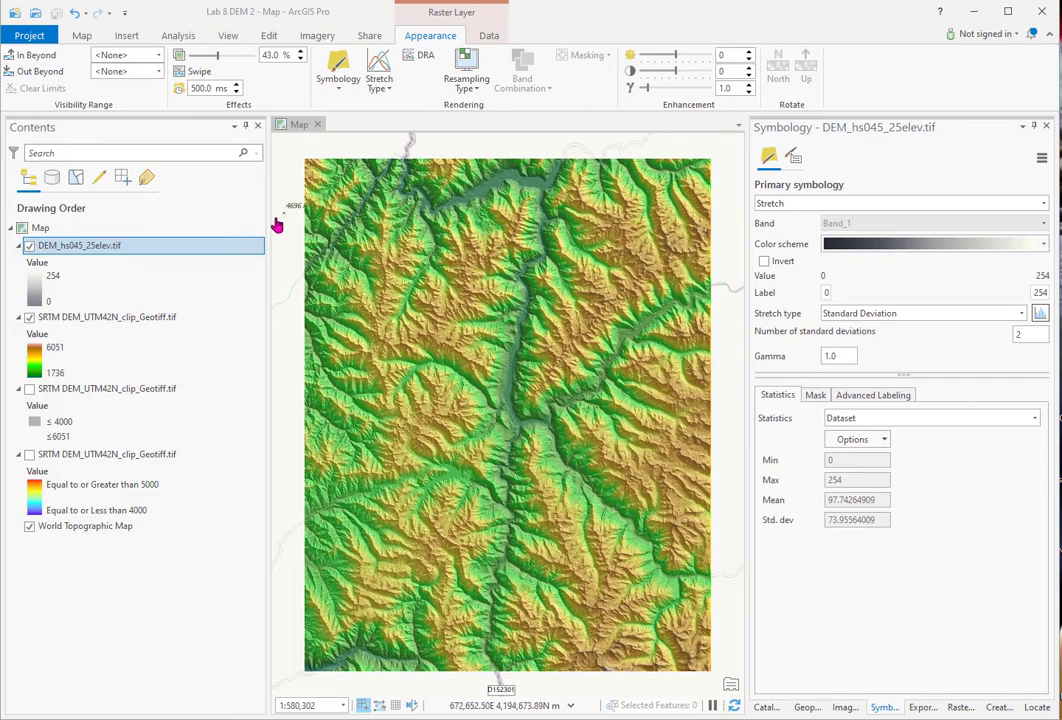
- Rerun Hillshade at azimuth 315, altitude 25, with output DEM_hs315_25elev.tif
left_click(807, 707)
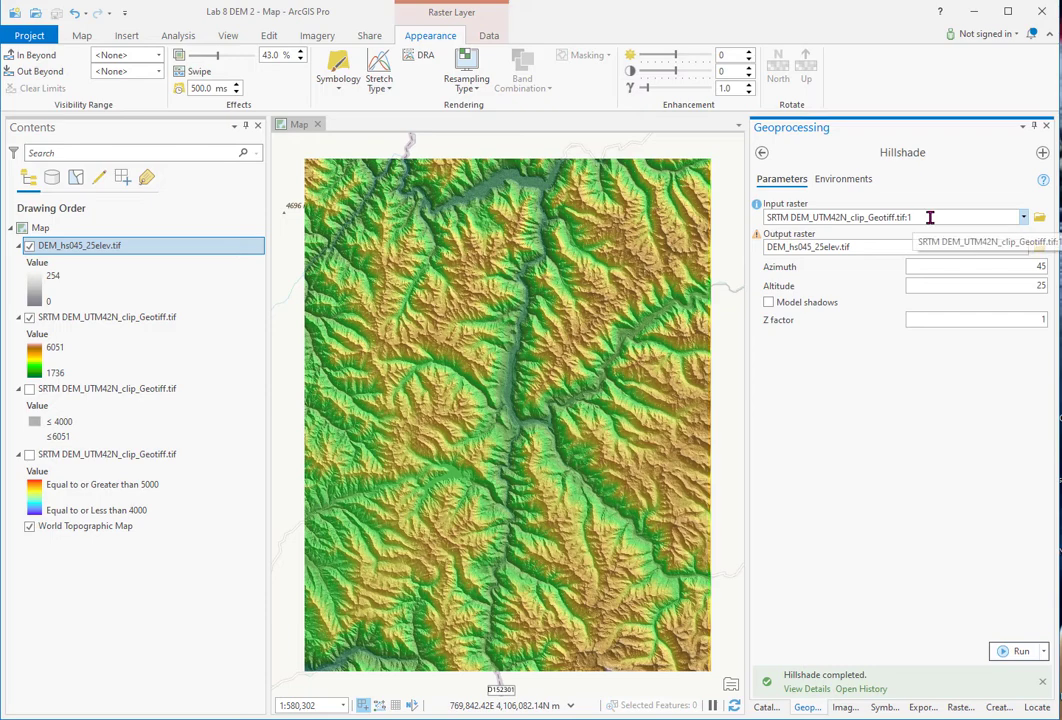
left_click(811, 247)
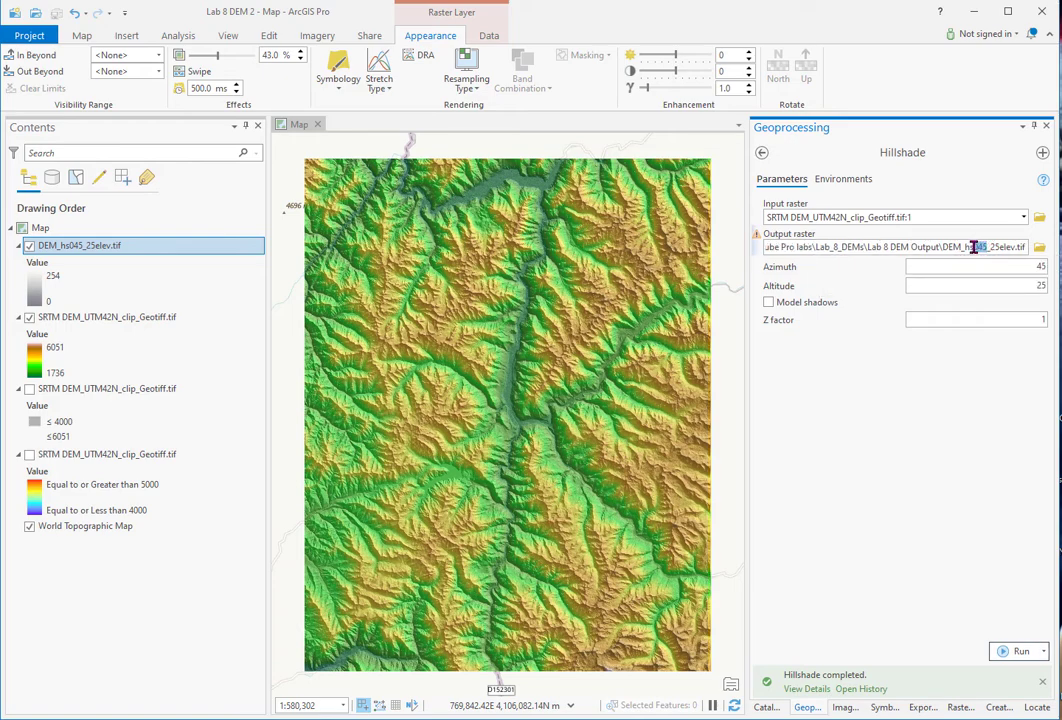
type("315")
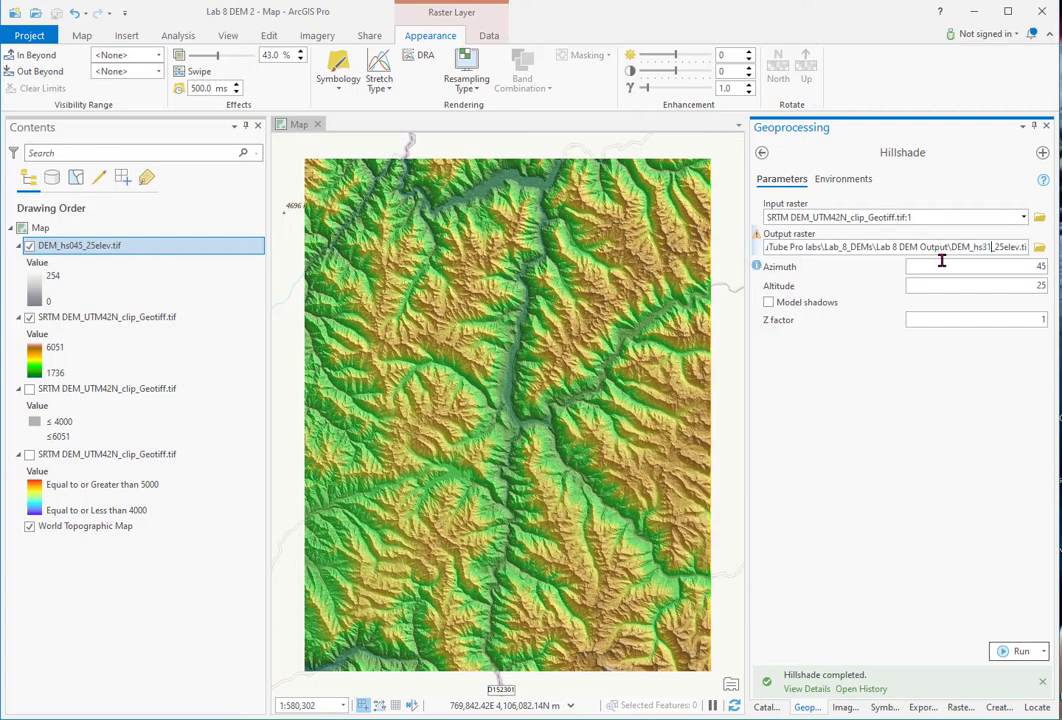
left_click(1027, 265)
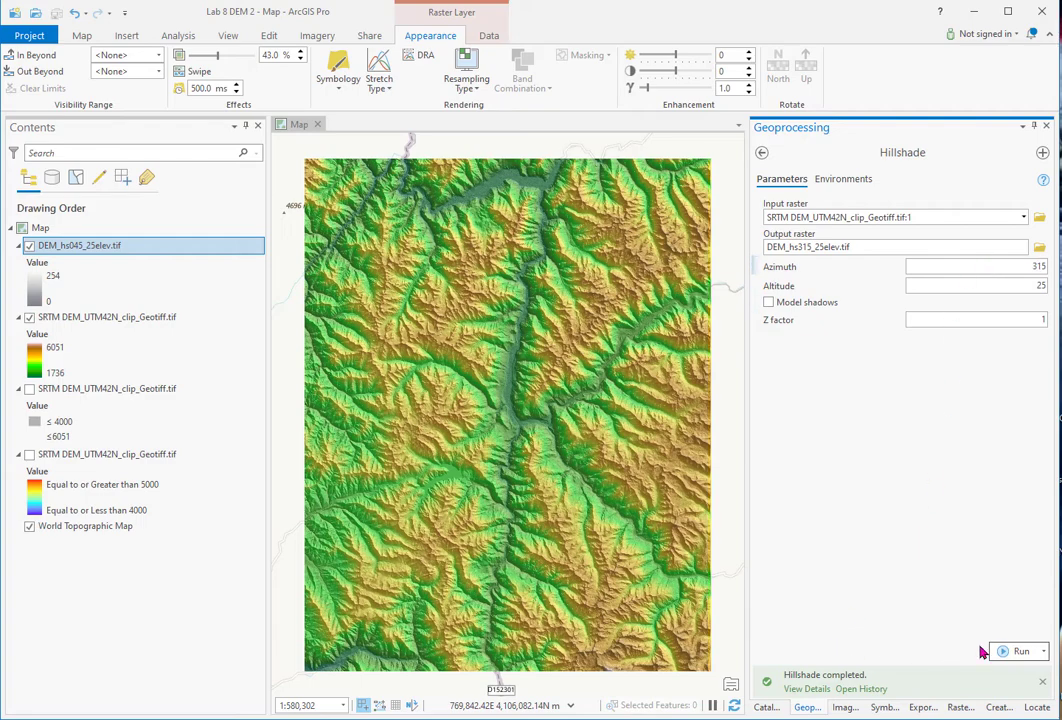
left_click(1020, 651)
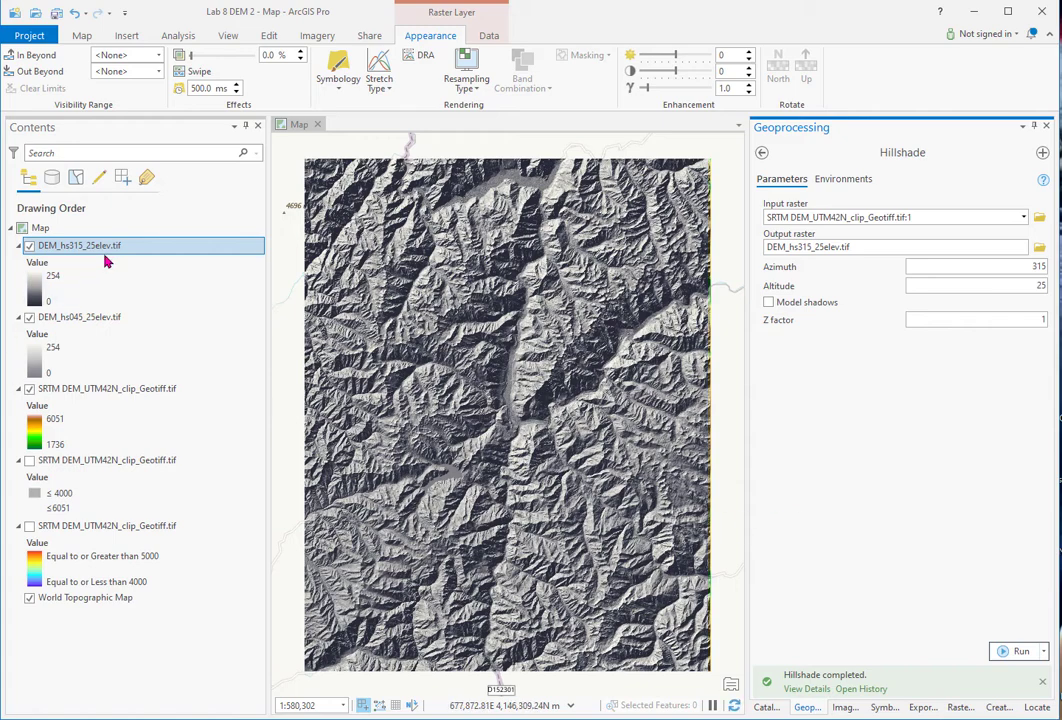
- Give the 315° hillshade a Standard Deviation stretch
left_click(884, 707)
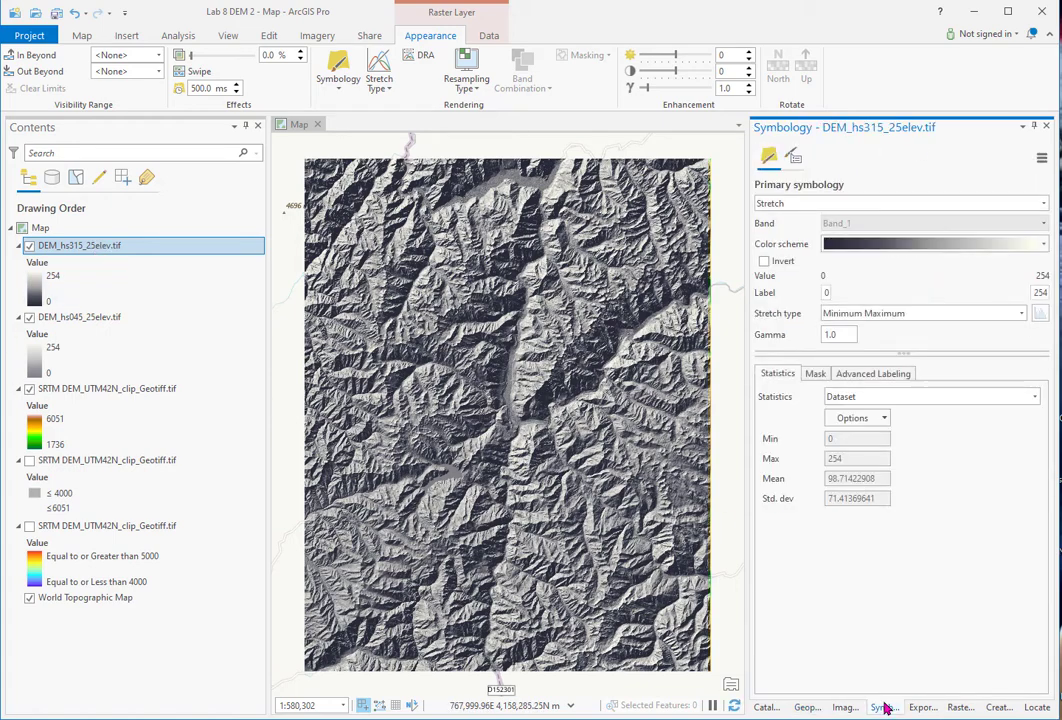
left_click(1022, 314)
left_click(900, 472)
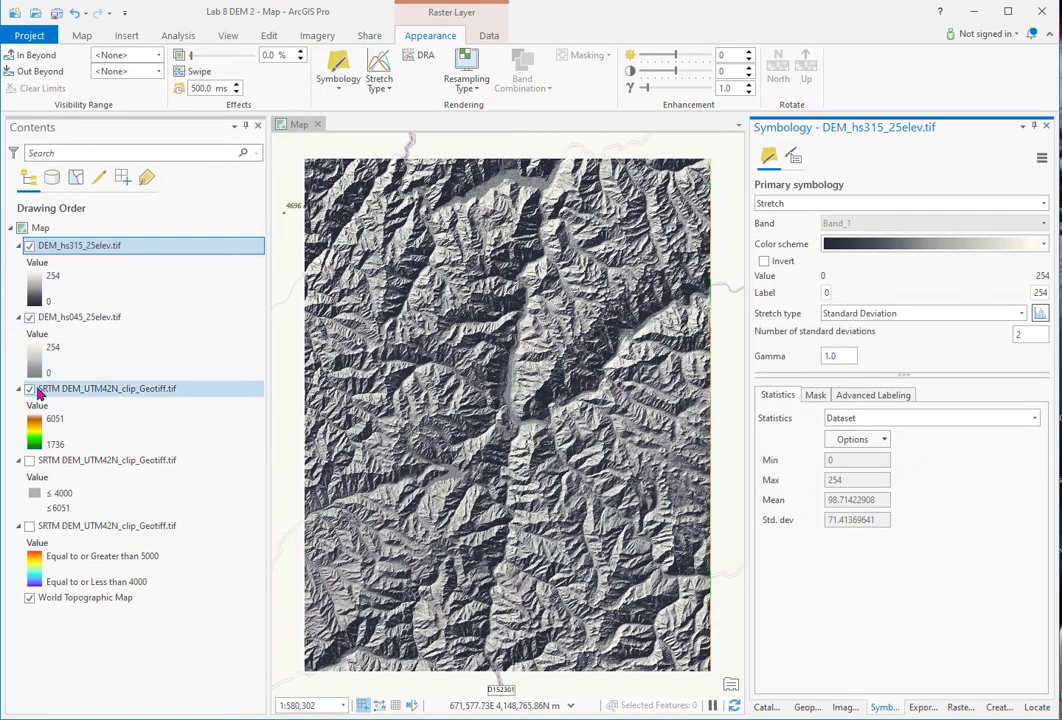
- Hide the SRTM DEM, set the 045° hillshade to 0% transparency, and enable Swipe on the 315° hillshade
left_click(29, 389)
left_click(68, 318)
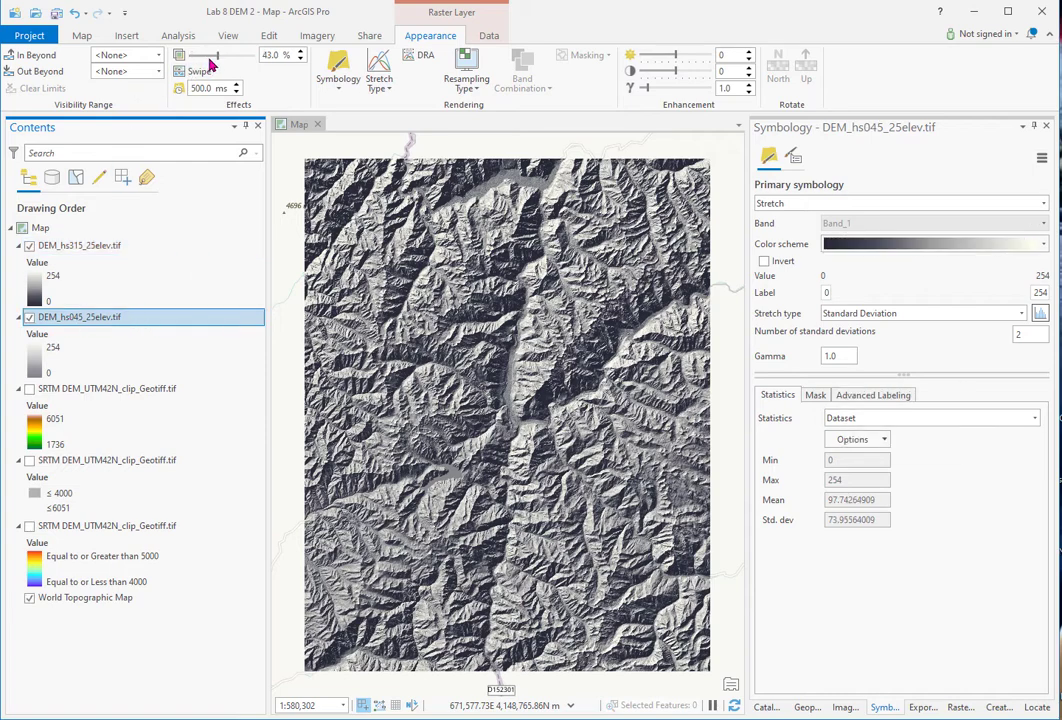
left_click_drag(218, 57, 186, 57)
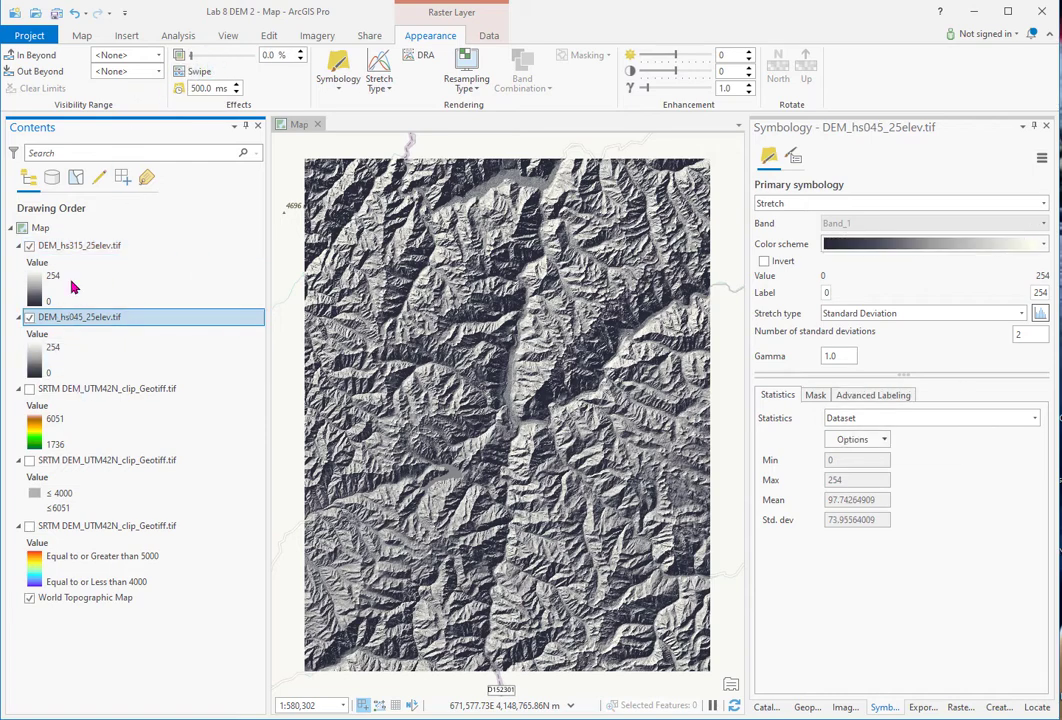
left_click(88, 245)
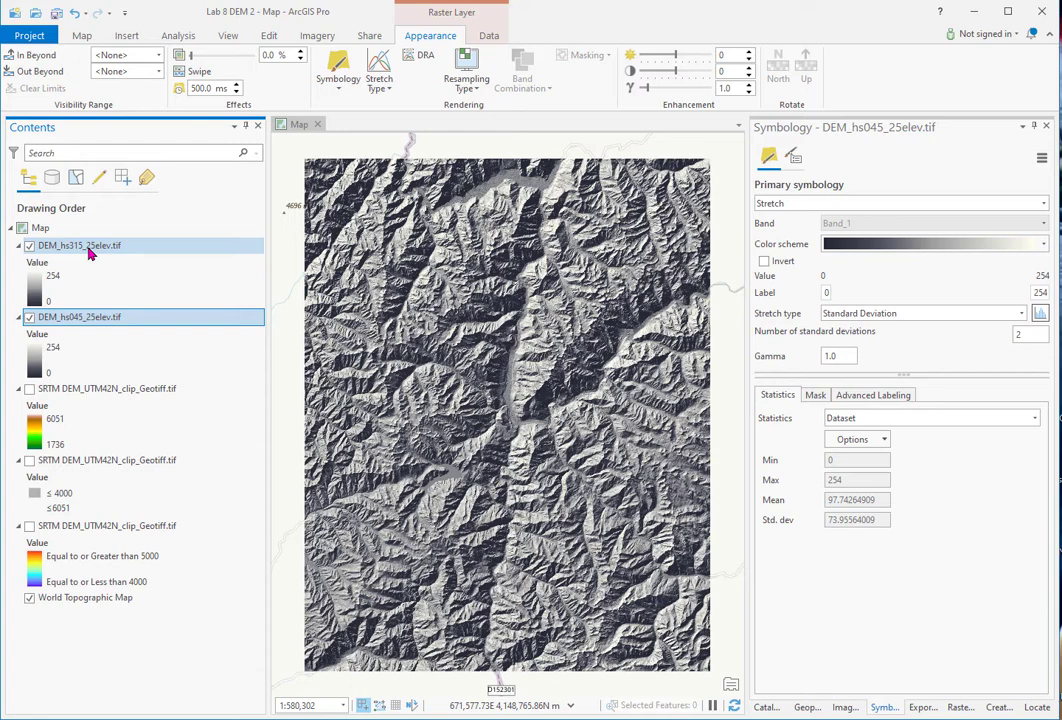
left_click(197, 72)
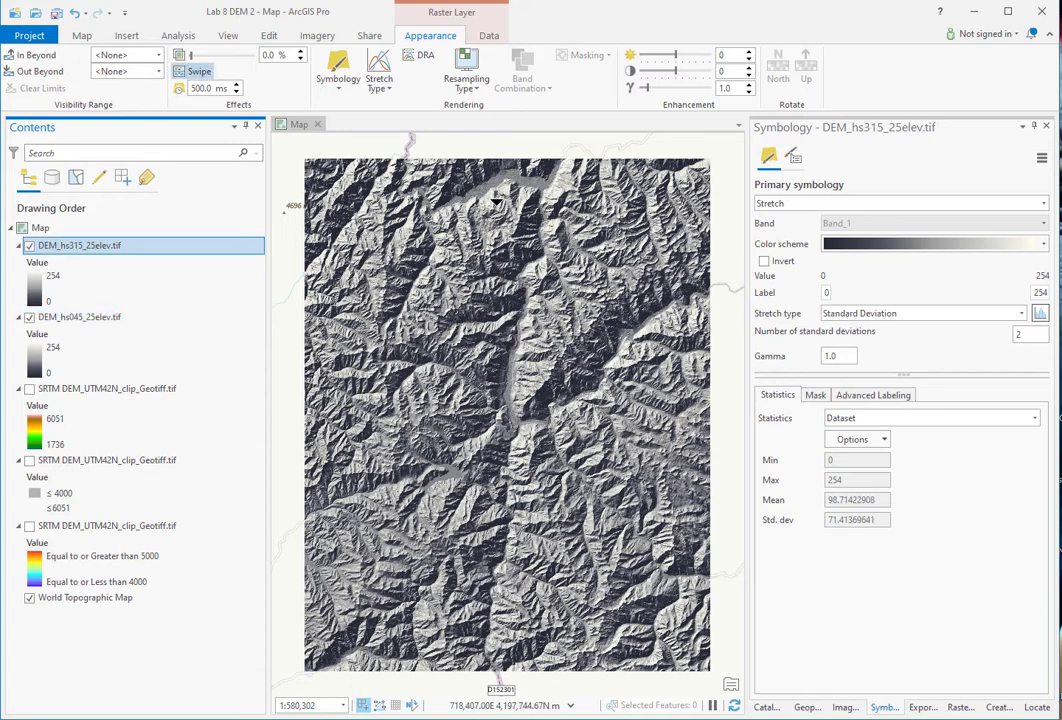
- Swipe the 315° hillshade back and forth across the map, zoomed in, against the 045° hillshade
left_click_drag(481, 215, 548, 150)
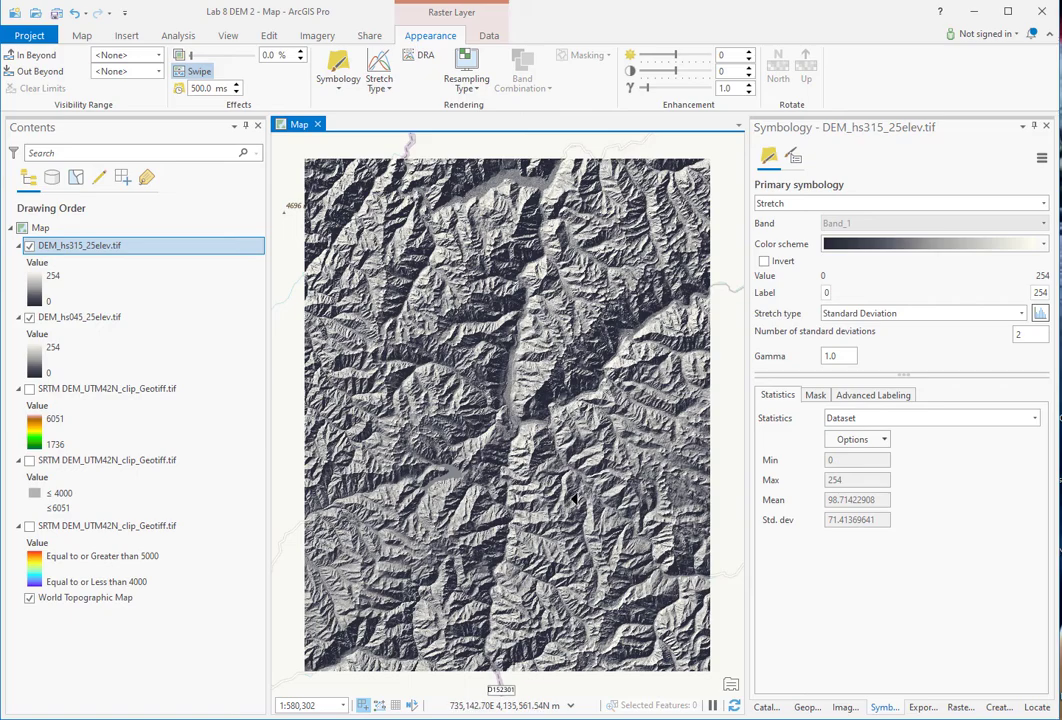
scroll(575, 501, "up", 3)
left_click_drag(408, 438, 310, 437)
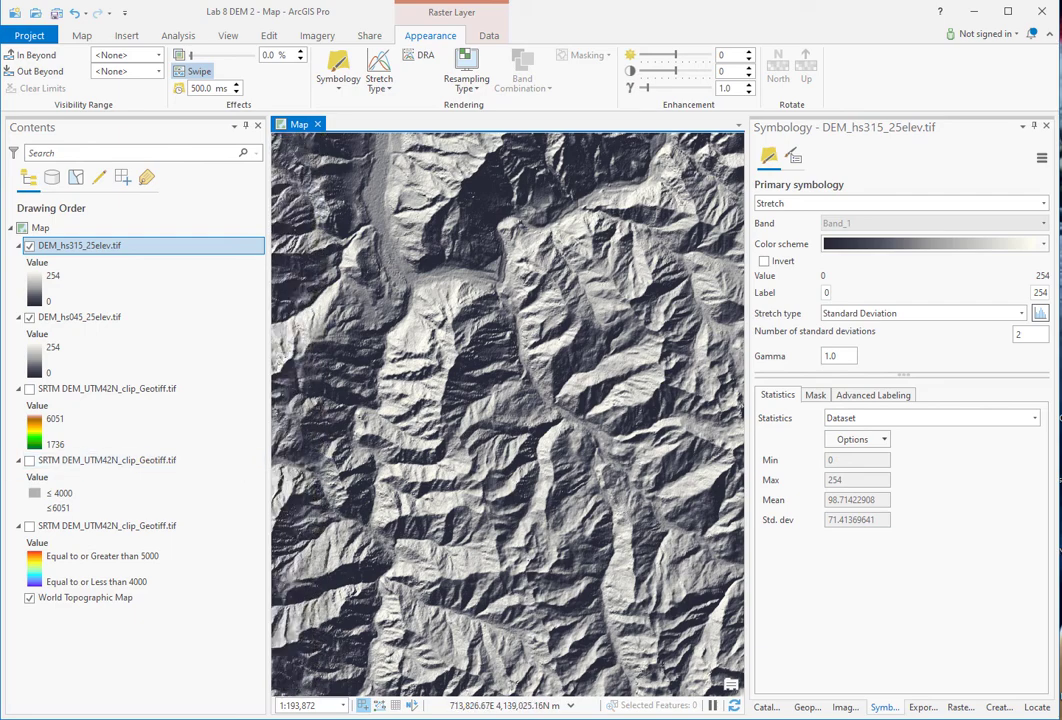
right_click(62, 245)
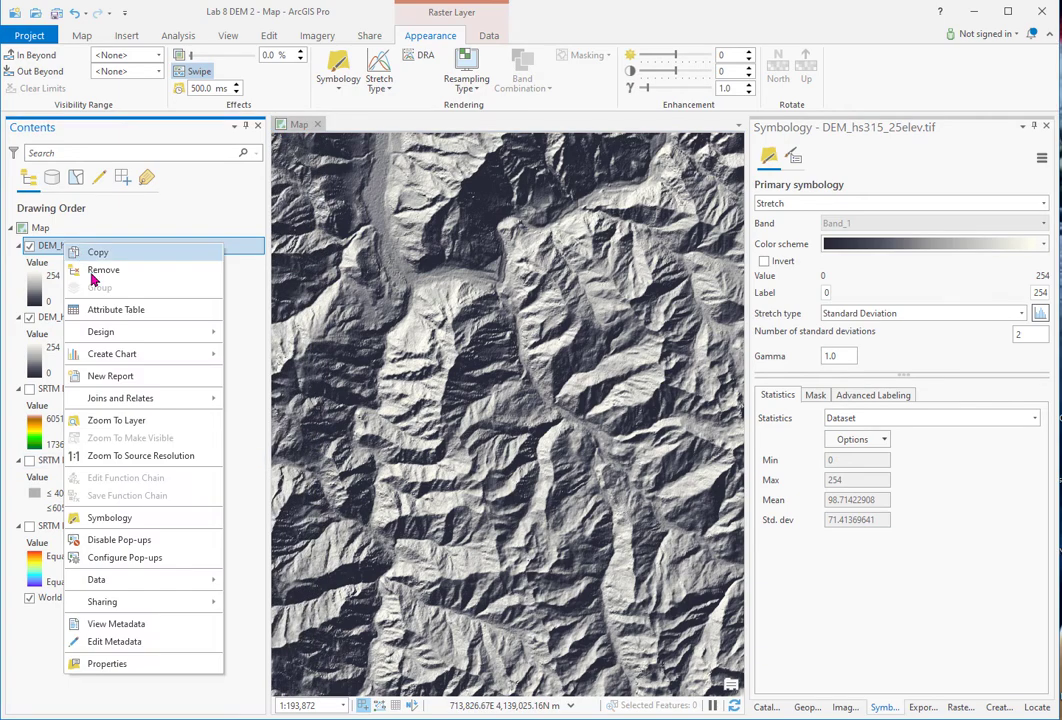
- Zoom to the hillshade's full extent, collapse both hillshade legends and hide the 045° hillshade
left_click(116, 420)
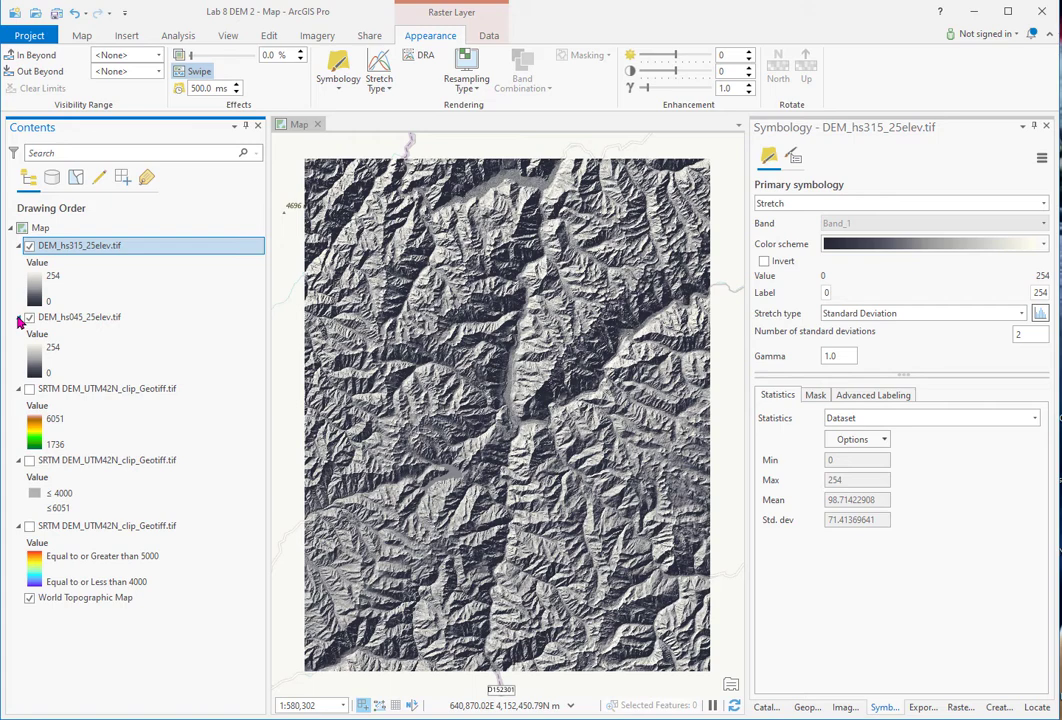
left_click(18, 317)
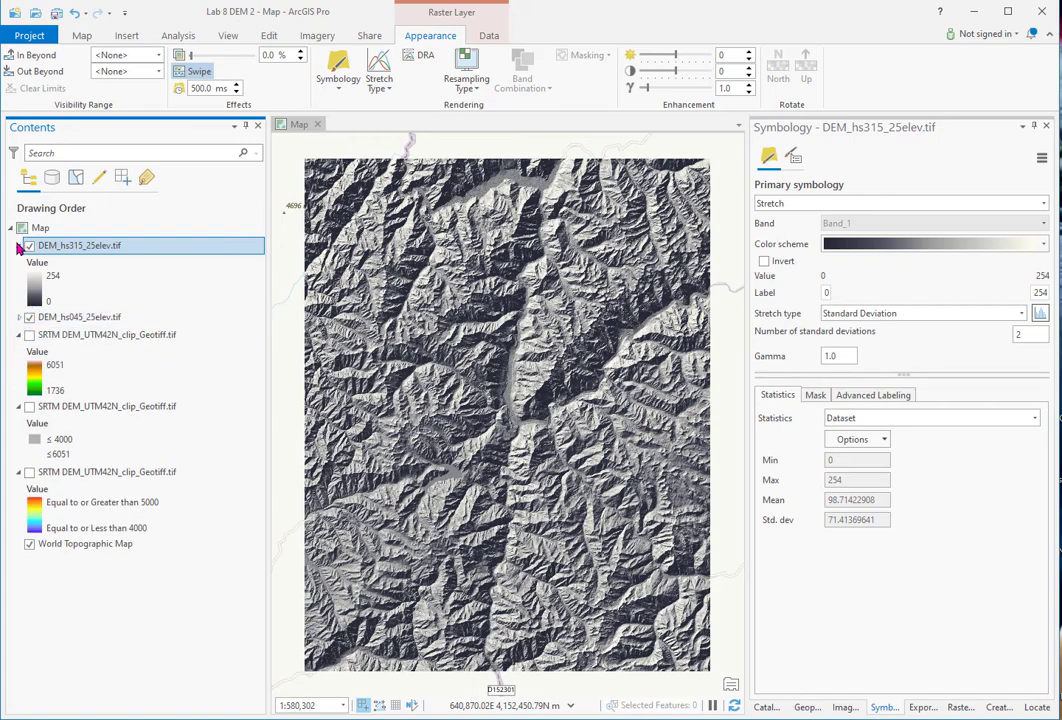
left_click(18, 246)
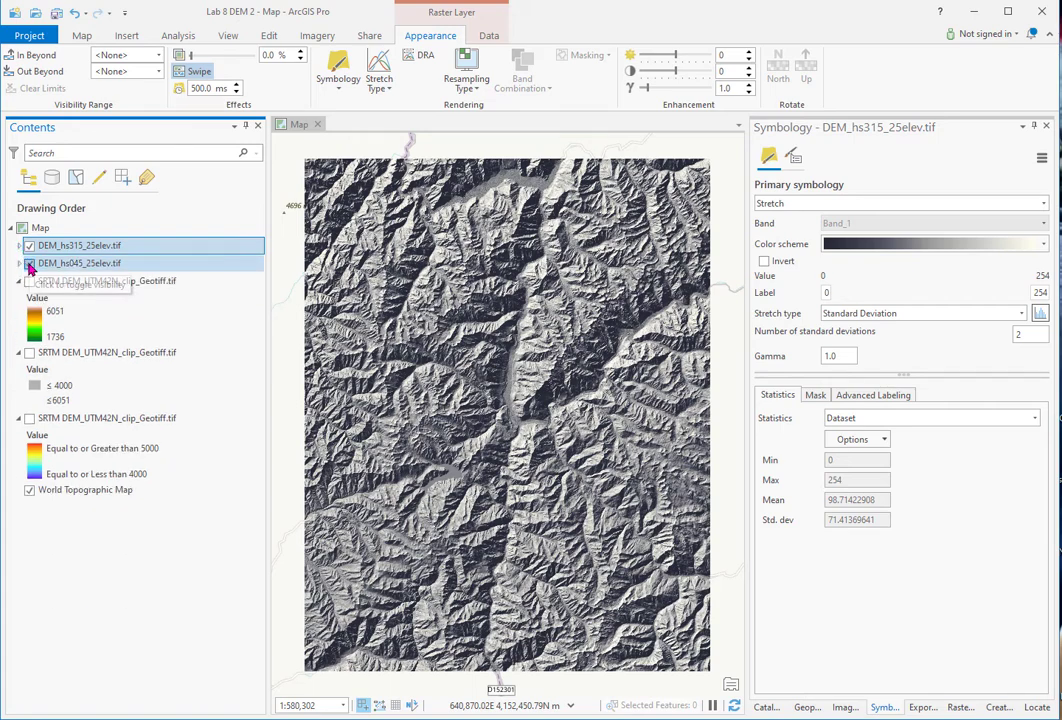
left_click(29, 264)
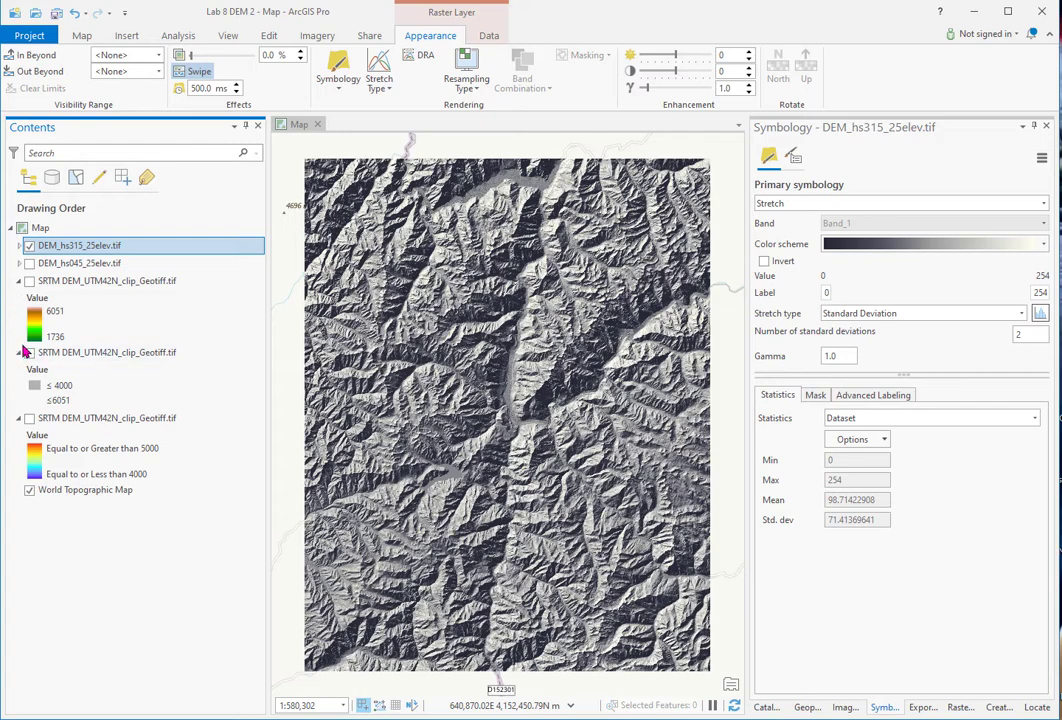
- Search the Geoprocessing tools for 'con' to list the contour tools
left_click(805, 707)
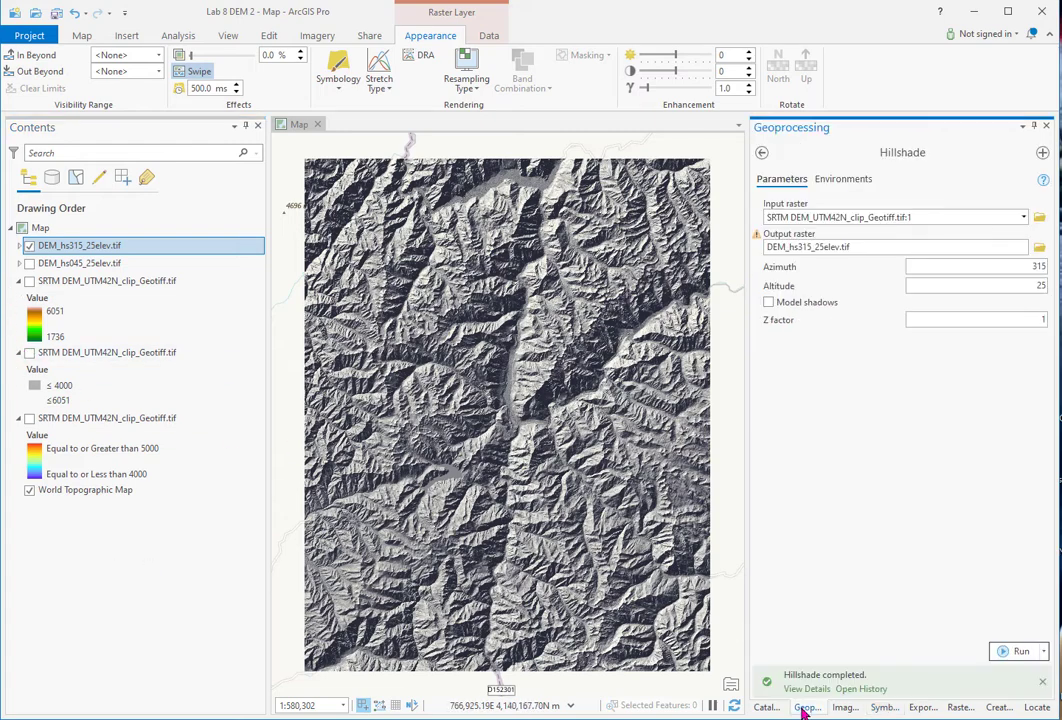
left_click(762, 154)
double_click(838, 152)
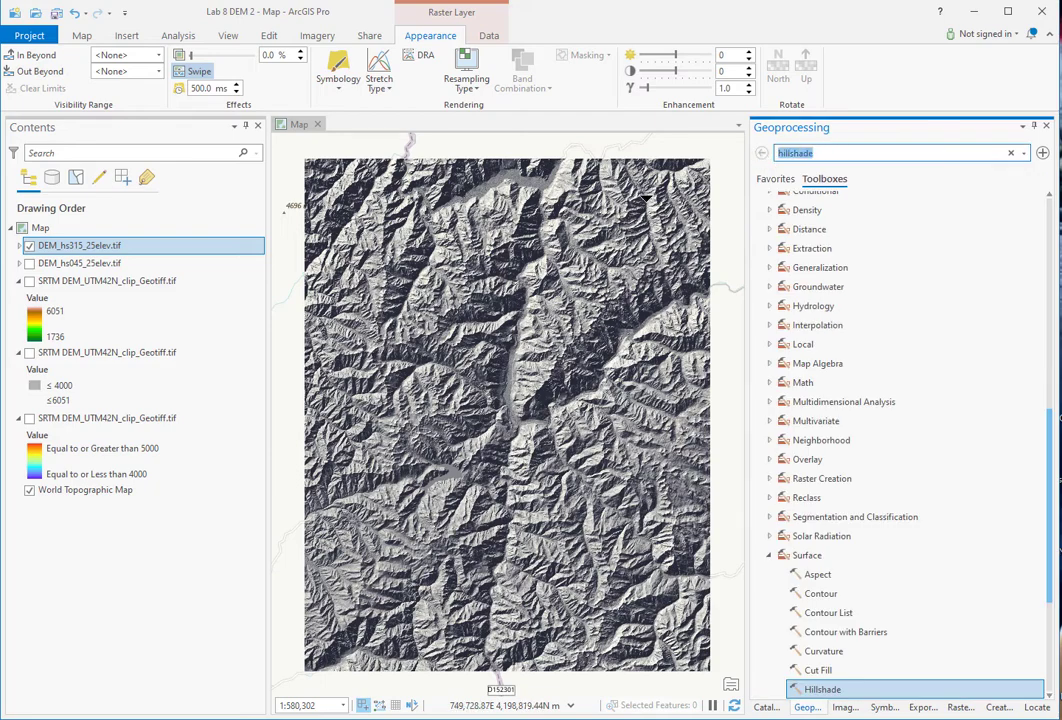
type("contour")
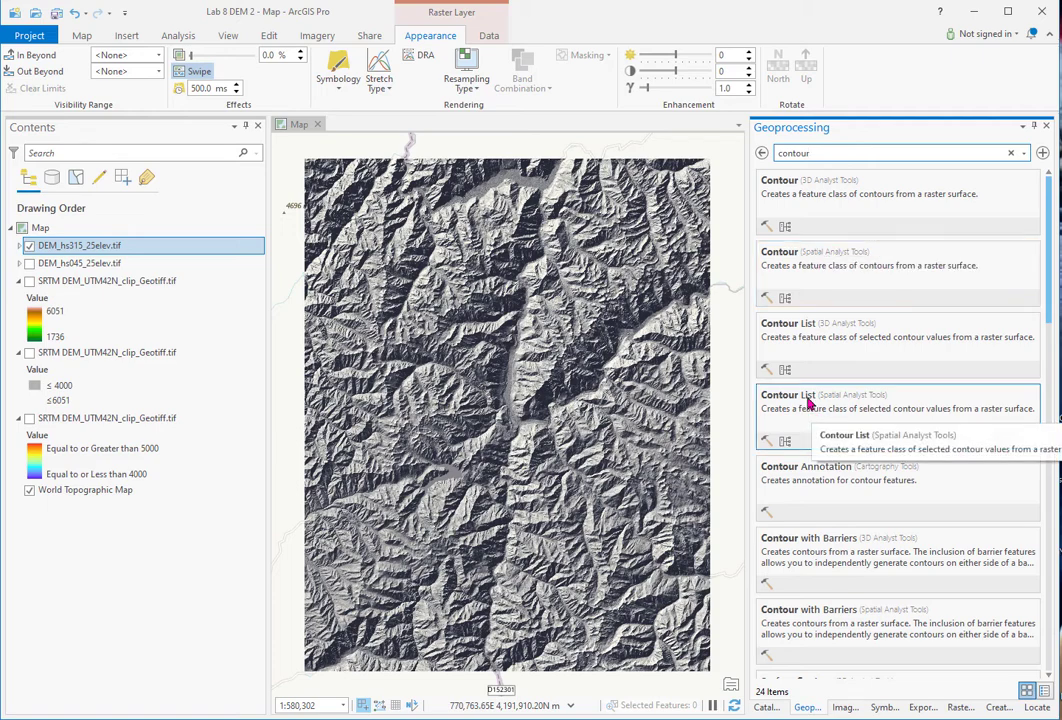
- Open the Spatial Analyst Contour tool with the SRTM DEM as input raster
left_click(786, 258)
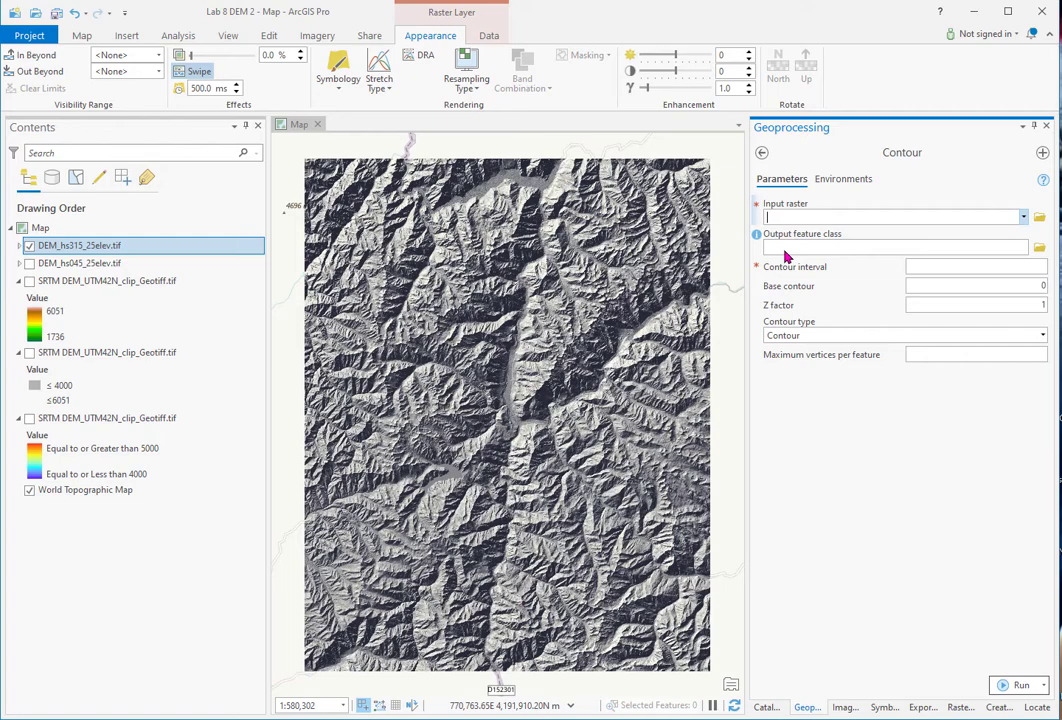
left_click(1024, 218)
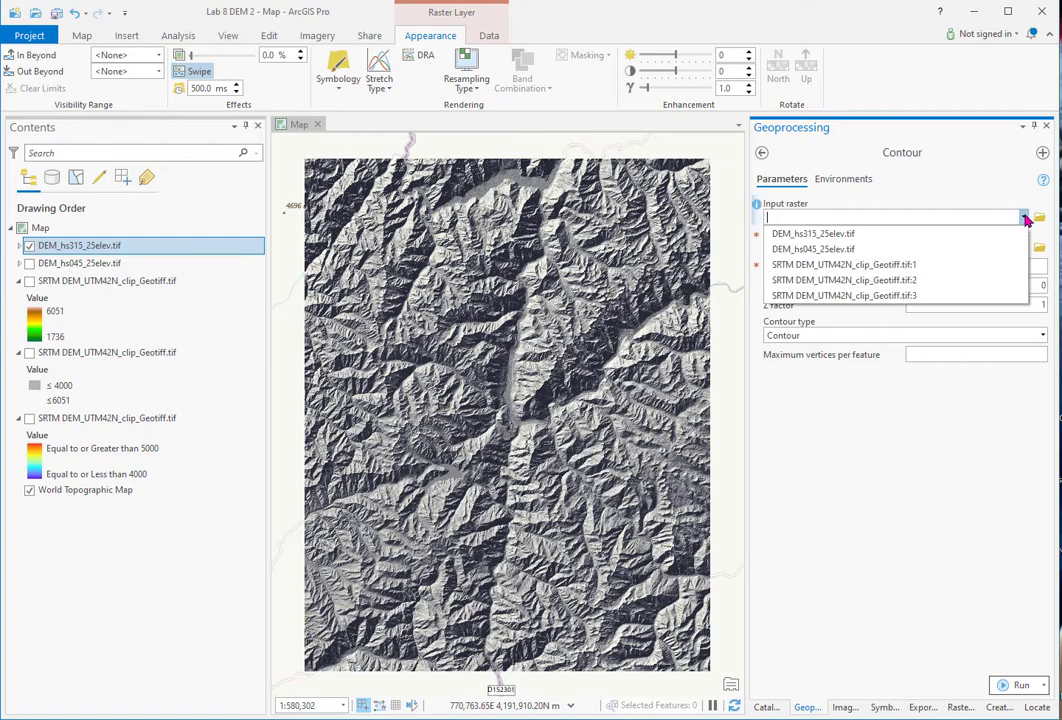
left_click(892, 266)
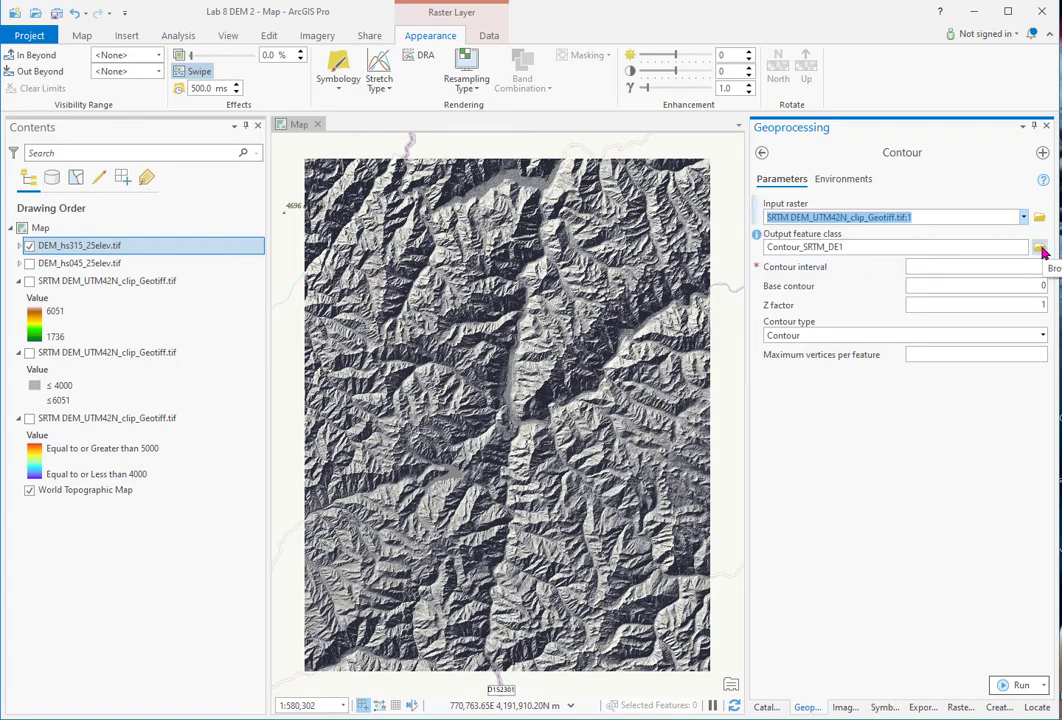
- Save output as SRTM_500m contour.shp in Lab 8 DEM Output and run with interval 500, base 2000
left_click(1040, 249)
double_click(350, 480)
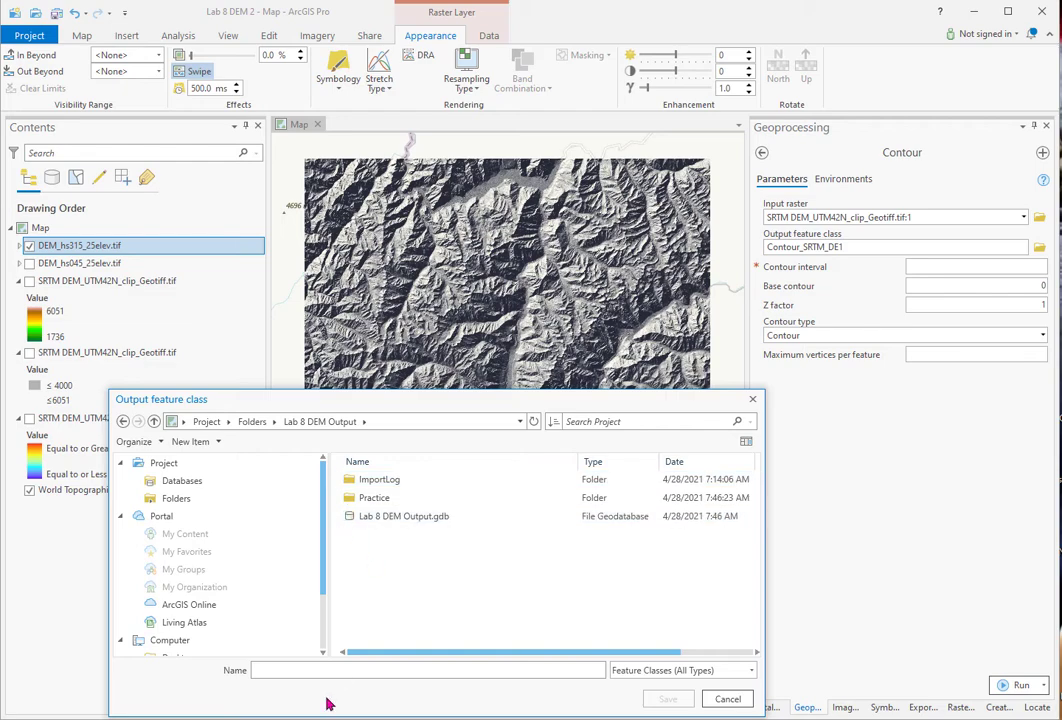
left_click(259, 670)
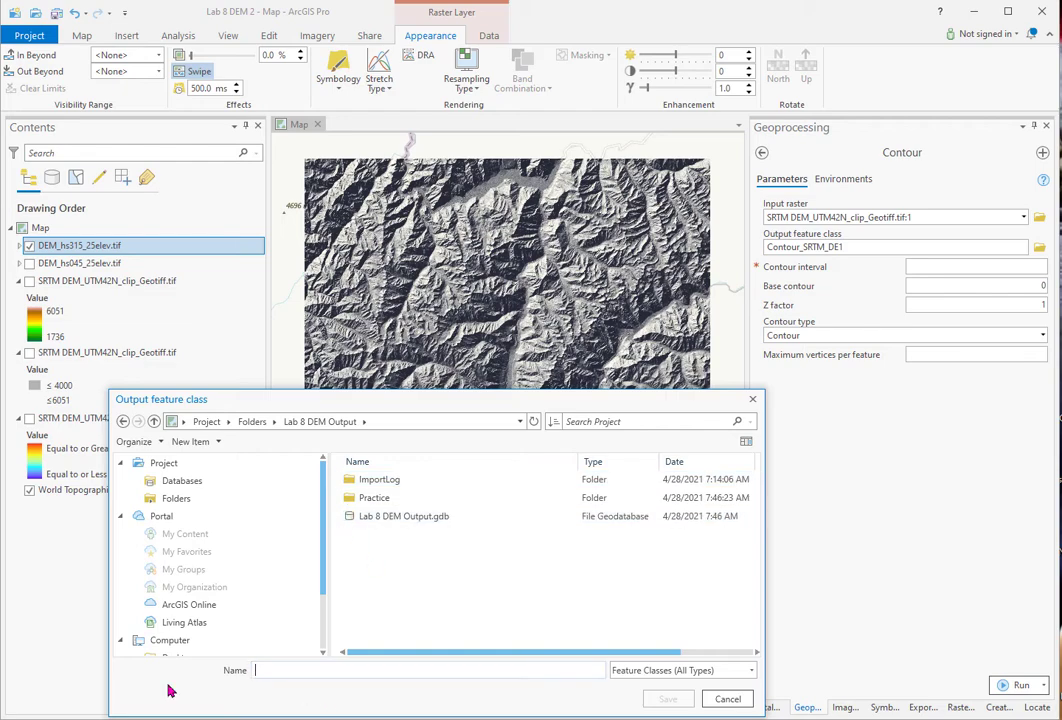
type("SRTM_500m contour.shp")
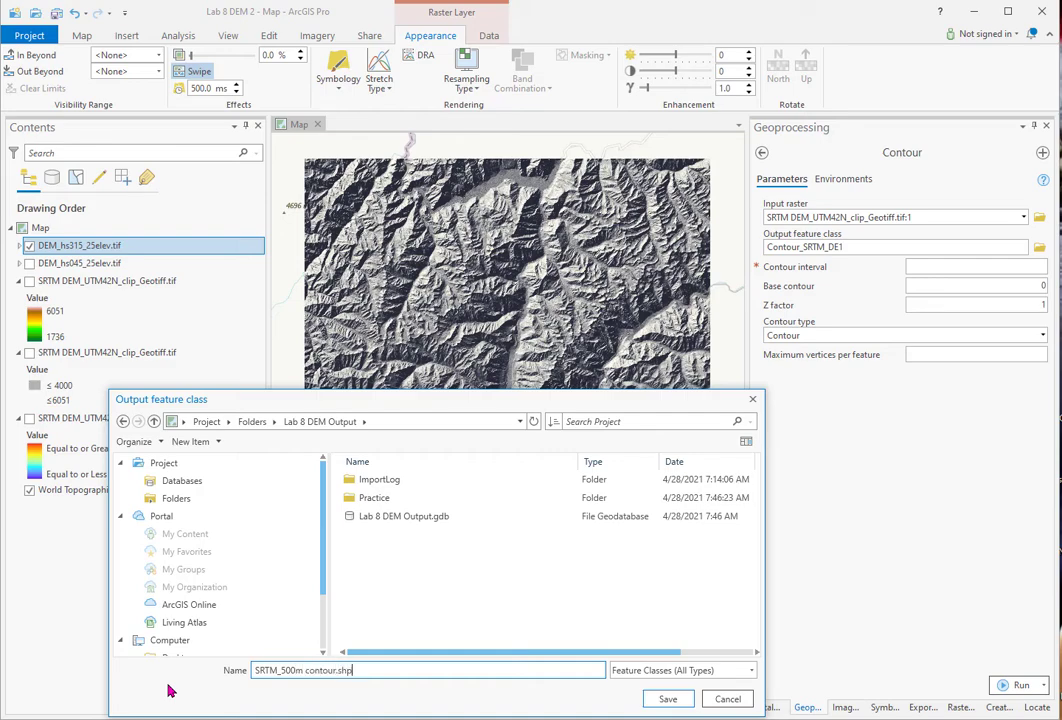
left_click(668, 700)
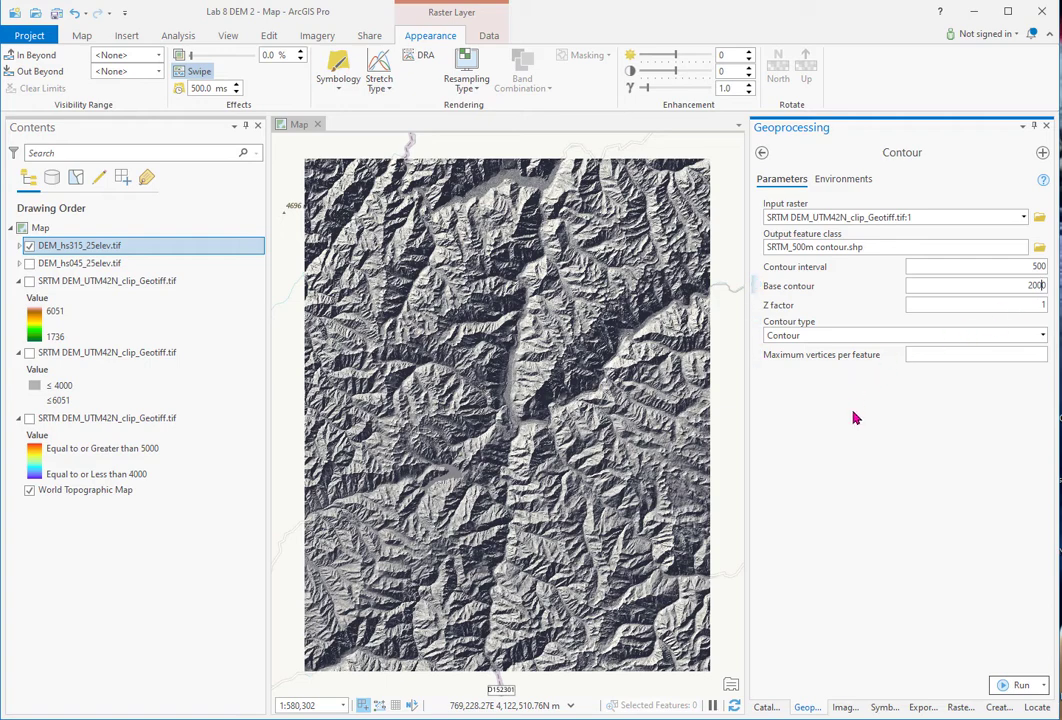
left_click(1018, 686)
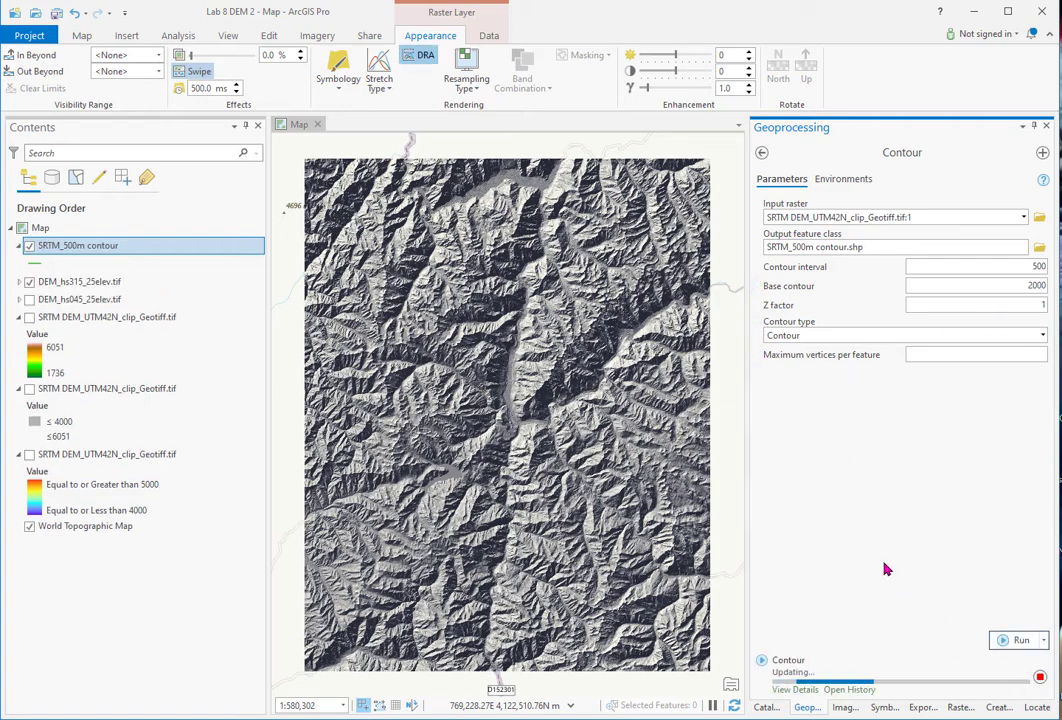
- Symbolize the SRTM_500m contour layer by unique values of the Contour field
scroll(520, 407, "up", 3)
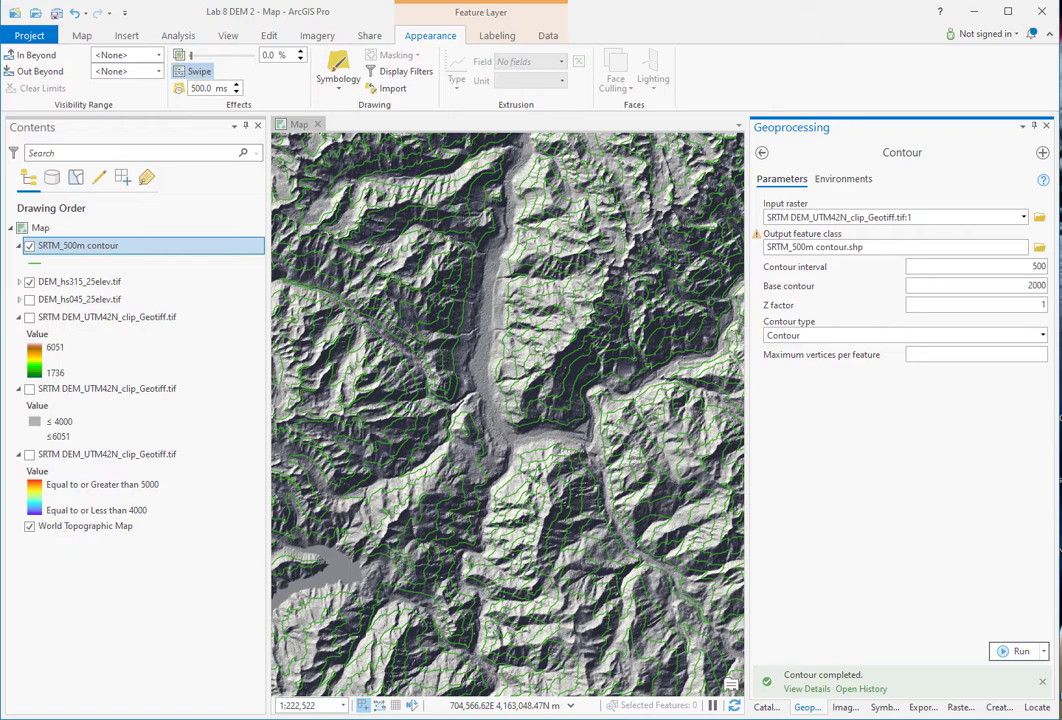
left_click(78, 245)
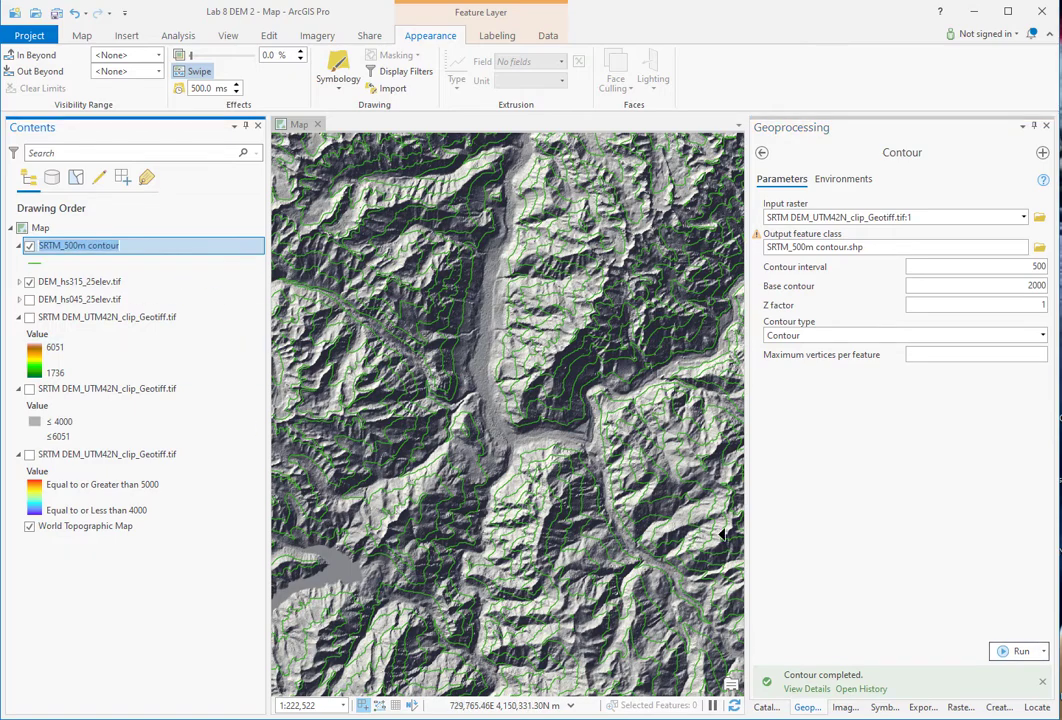
left_click(884, 707)
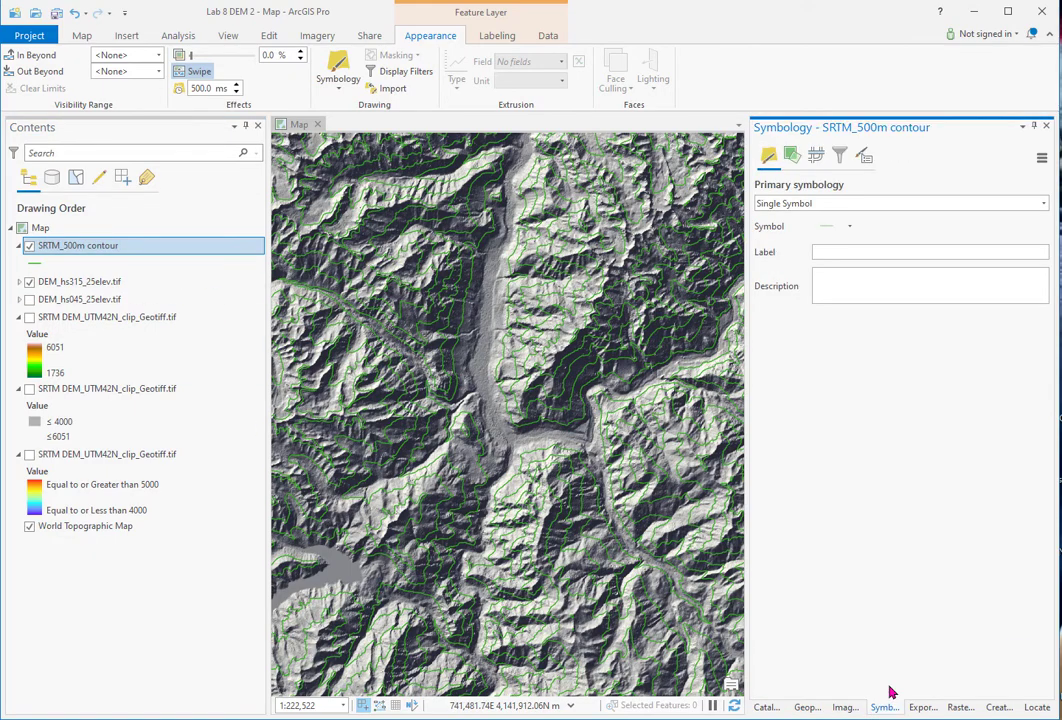
left_click(1043, 204)
left_click(827, 292)
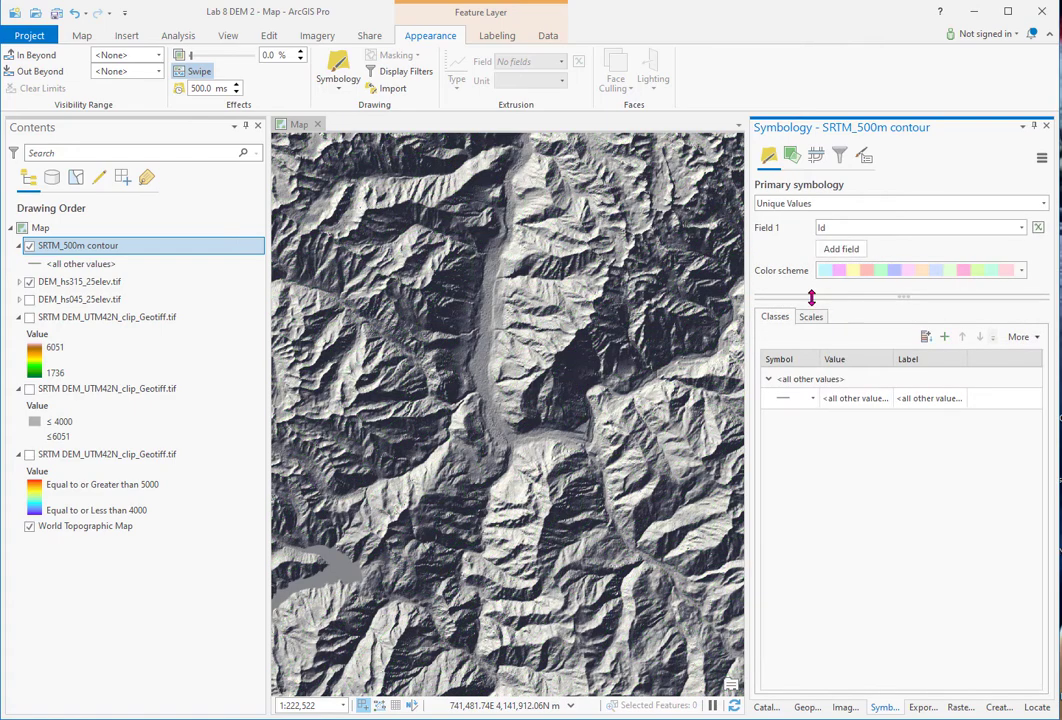
left_click(1021, 228)
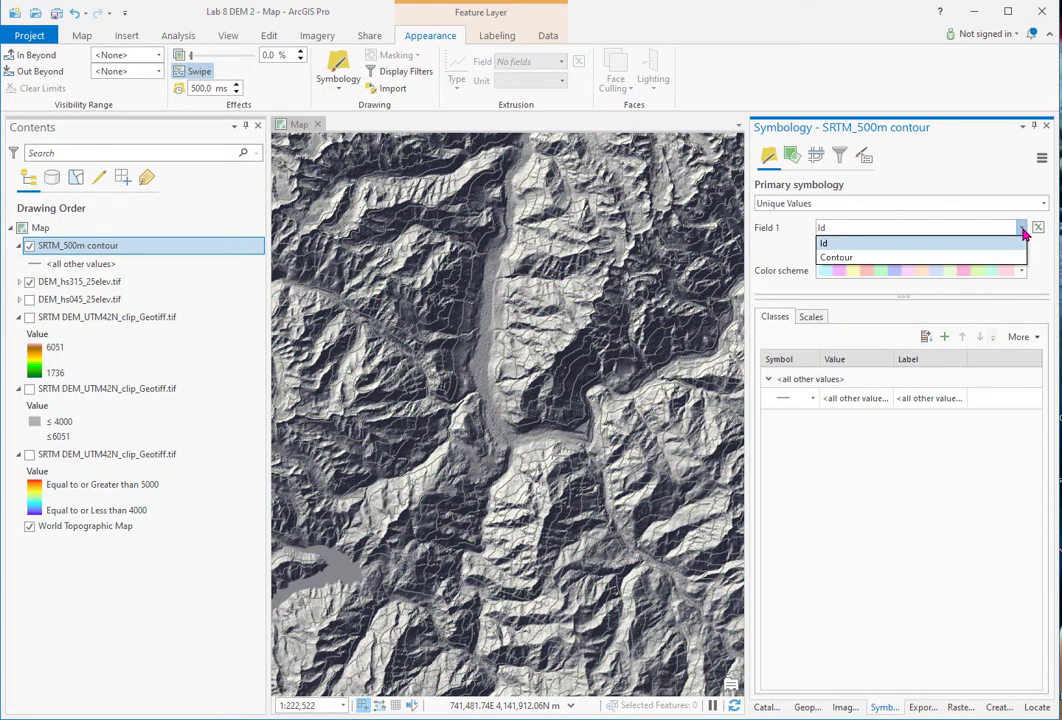
left_click(849, 258)
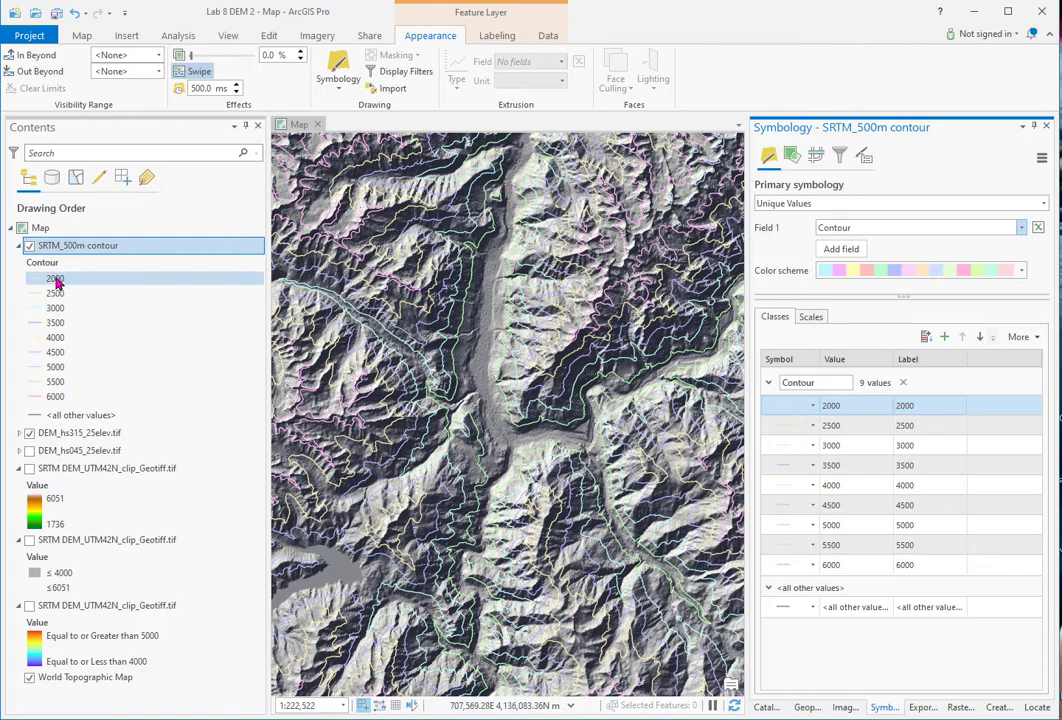
- Open Format color scheme from the colour scheme list
left_click(1022, 271)
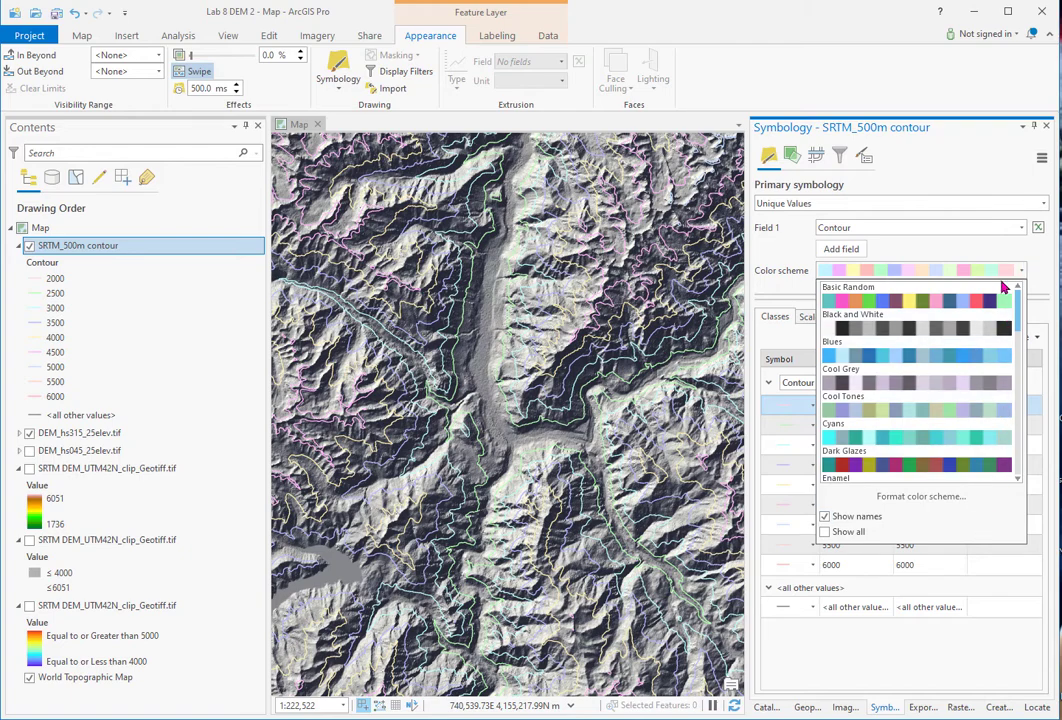
left_click_drag(1015, 330, 1018, 422)
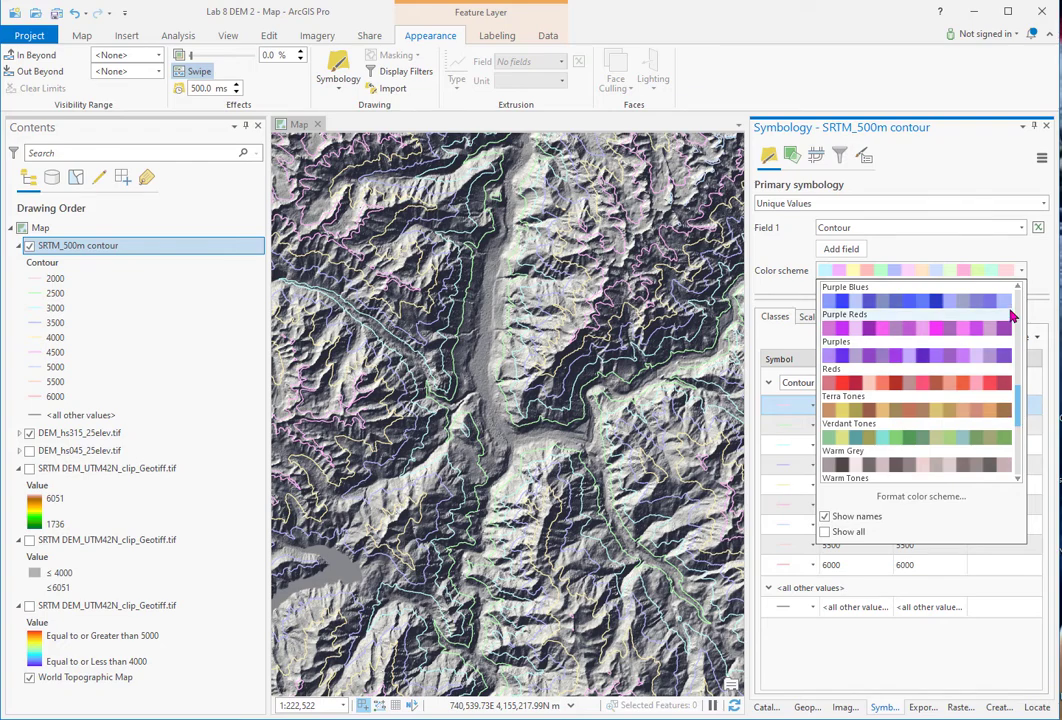
left_click(912, 499)
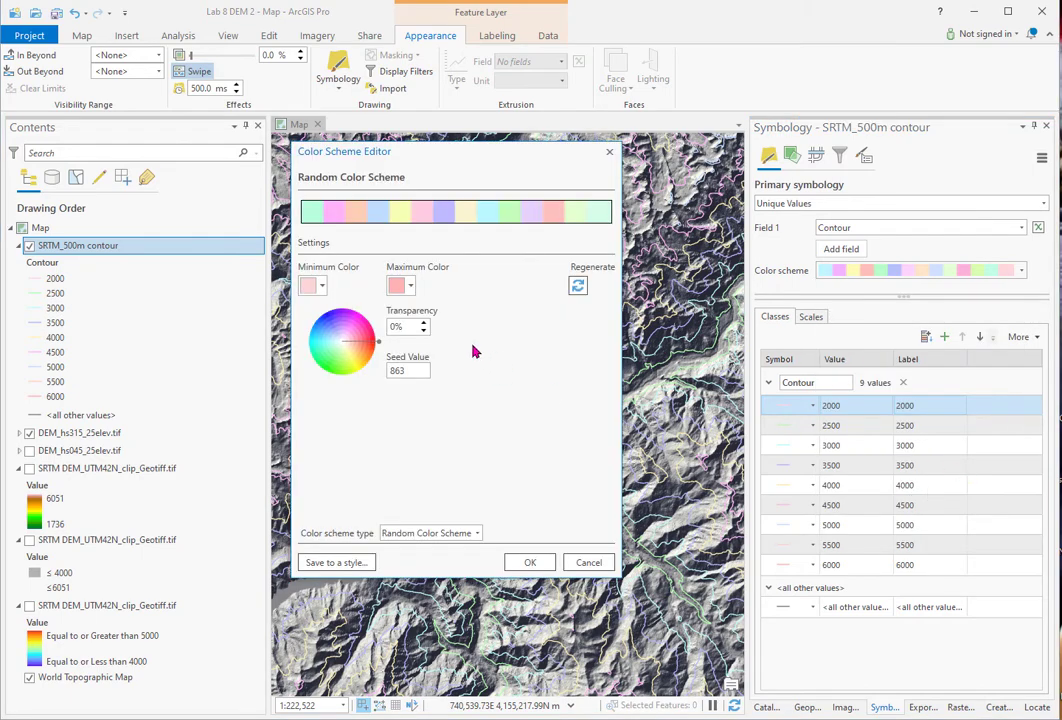
- Build a continuous, linear blue-to-red colour ramp and apply it to the contours
left_click(475, 535)
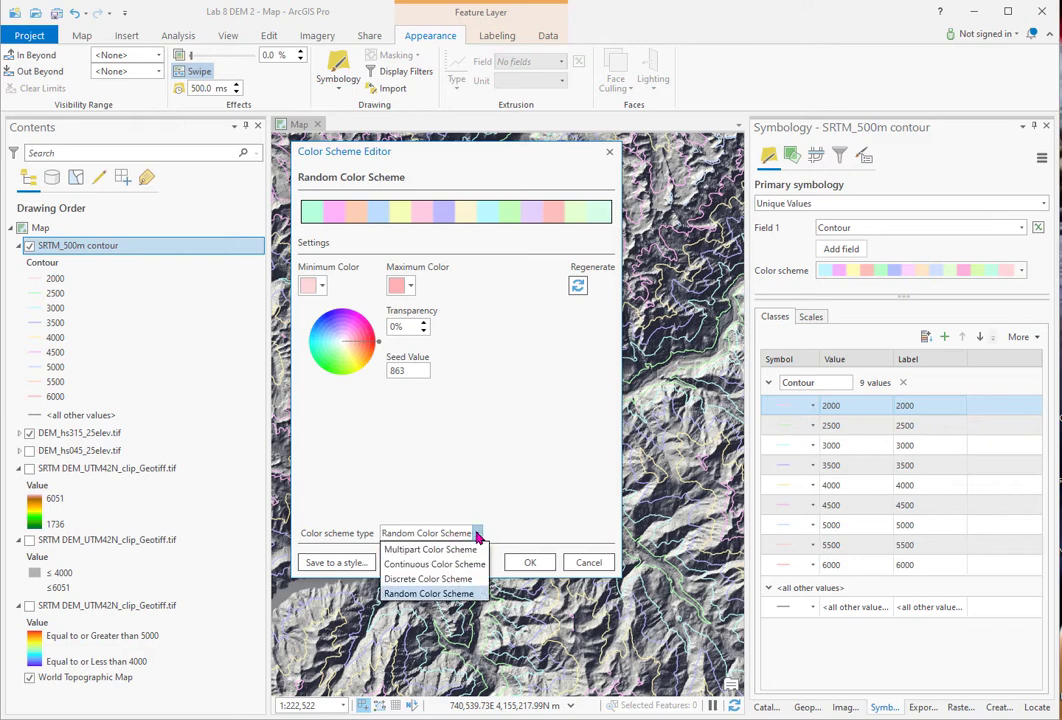
left_click(436, 566)
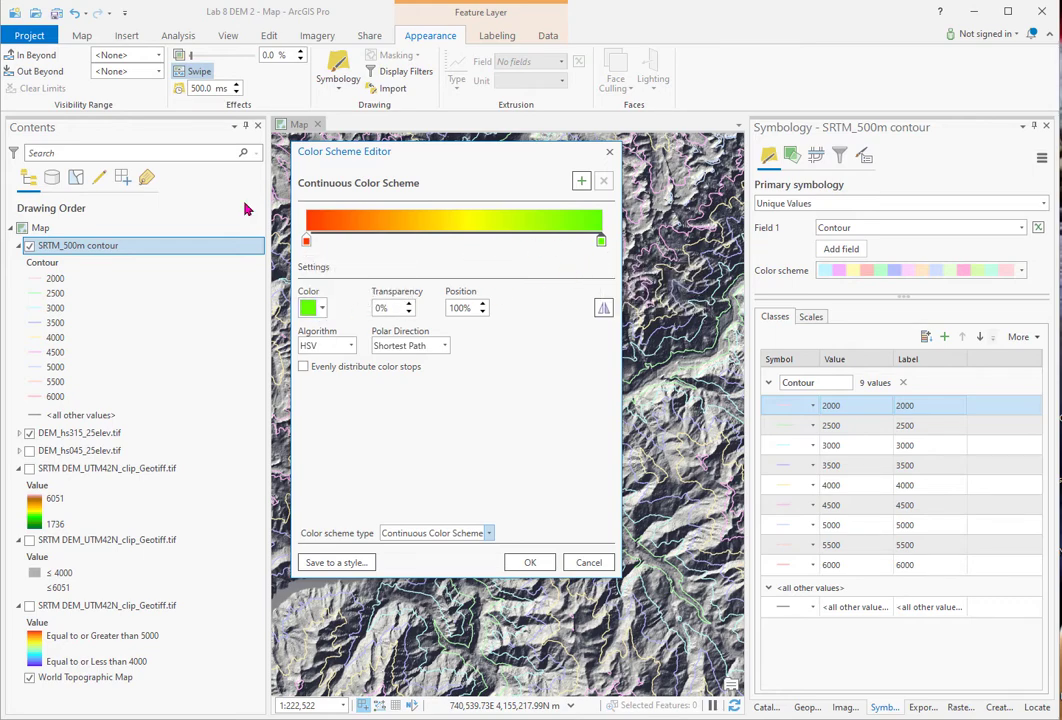
left_click(306, 242)
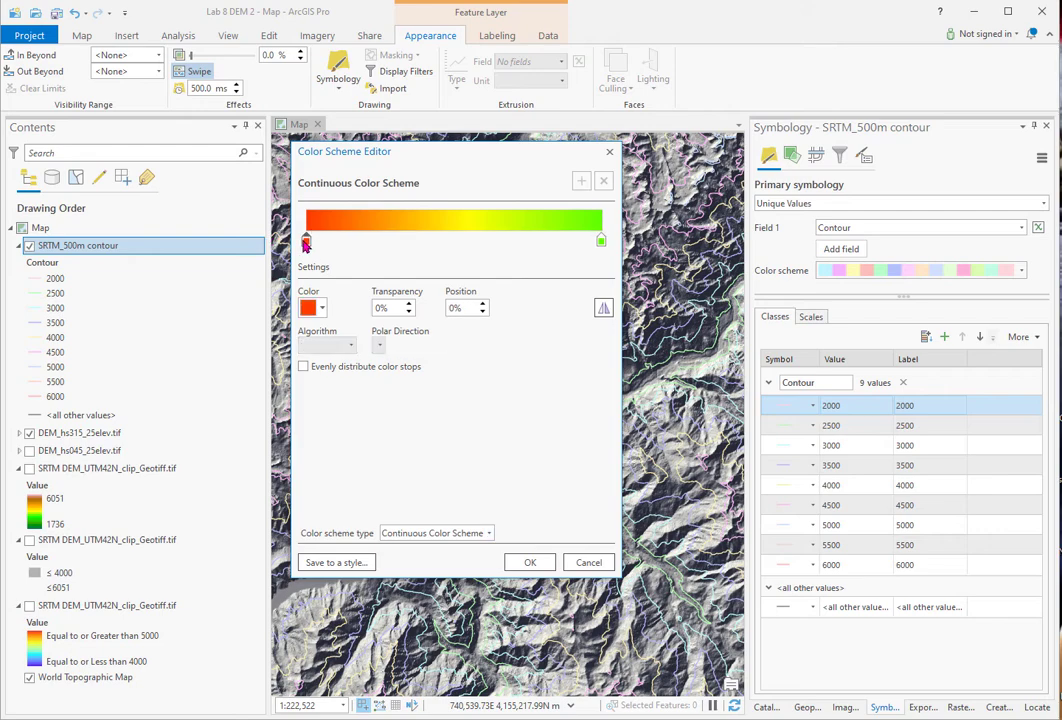
left_click(322, 309)
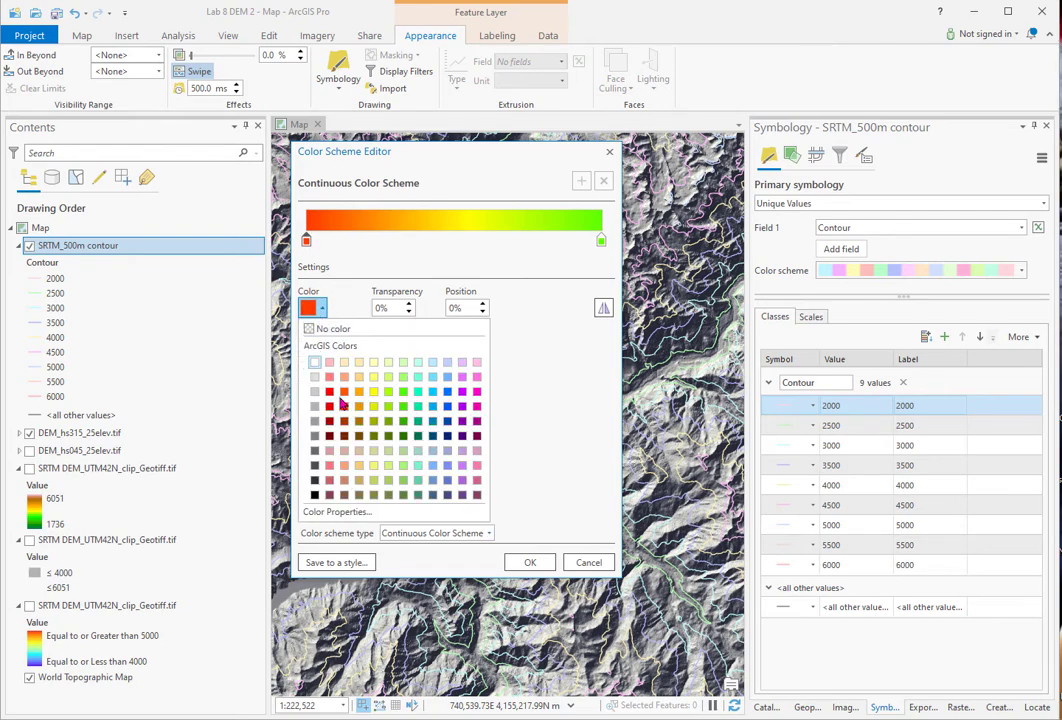
left_click(446, 408)
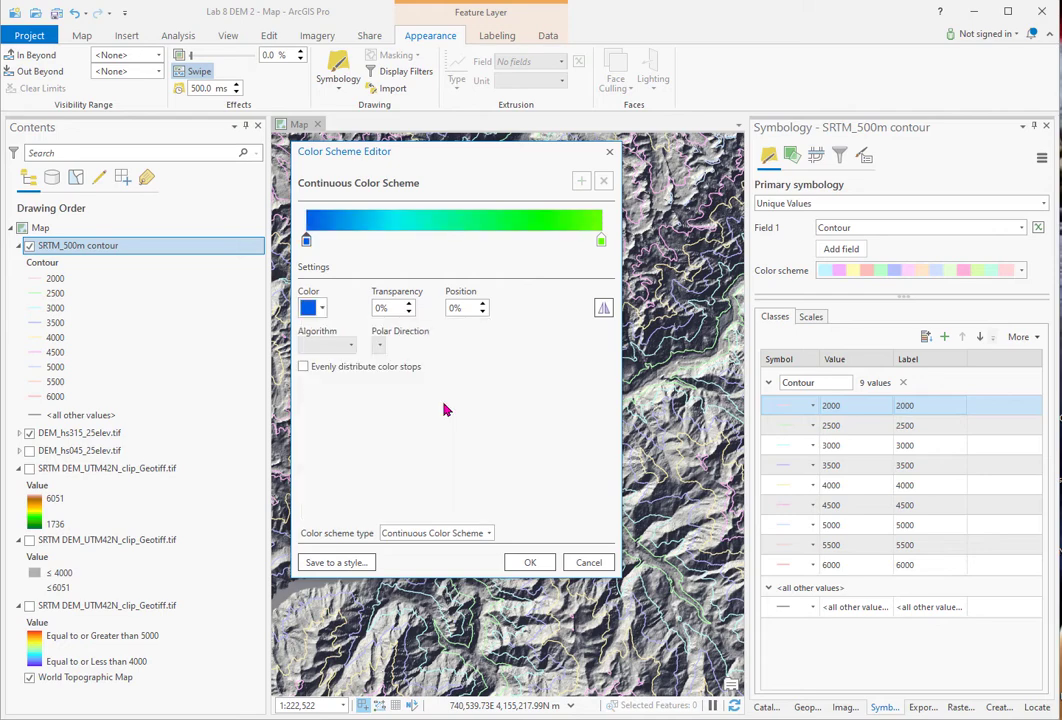
left_click(600, 241)
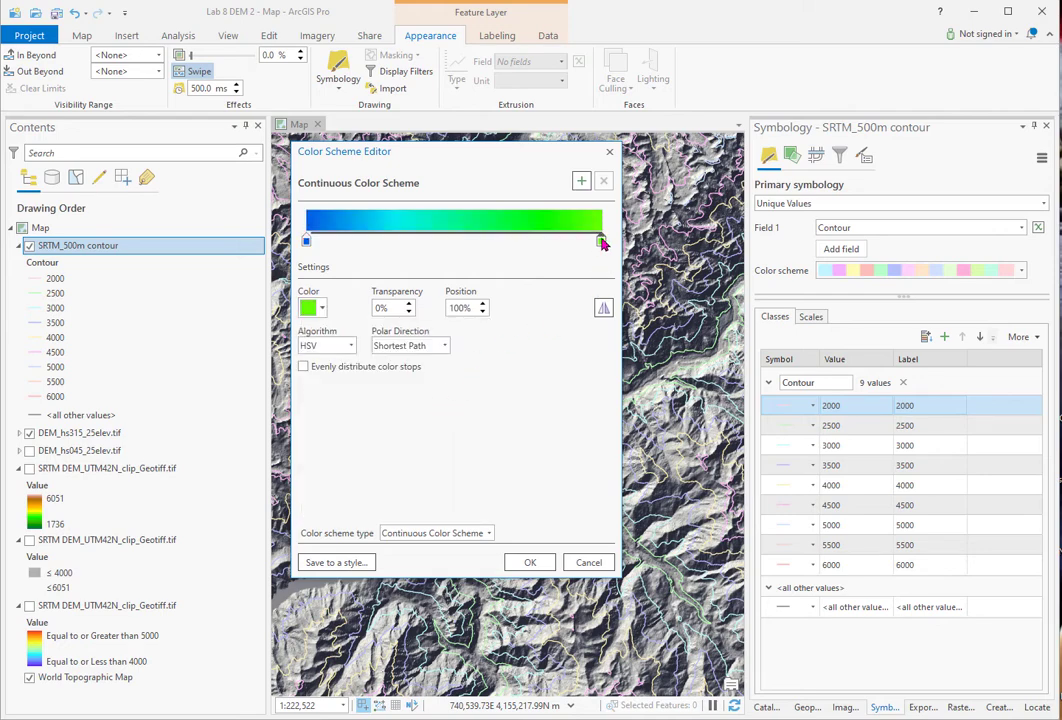
left_click(322, 312)
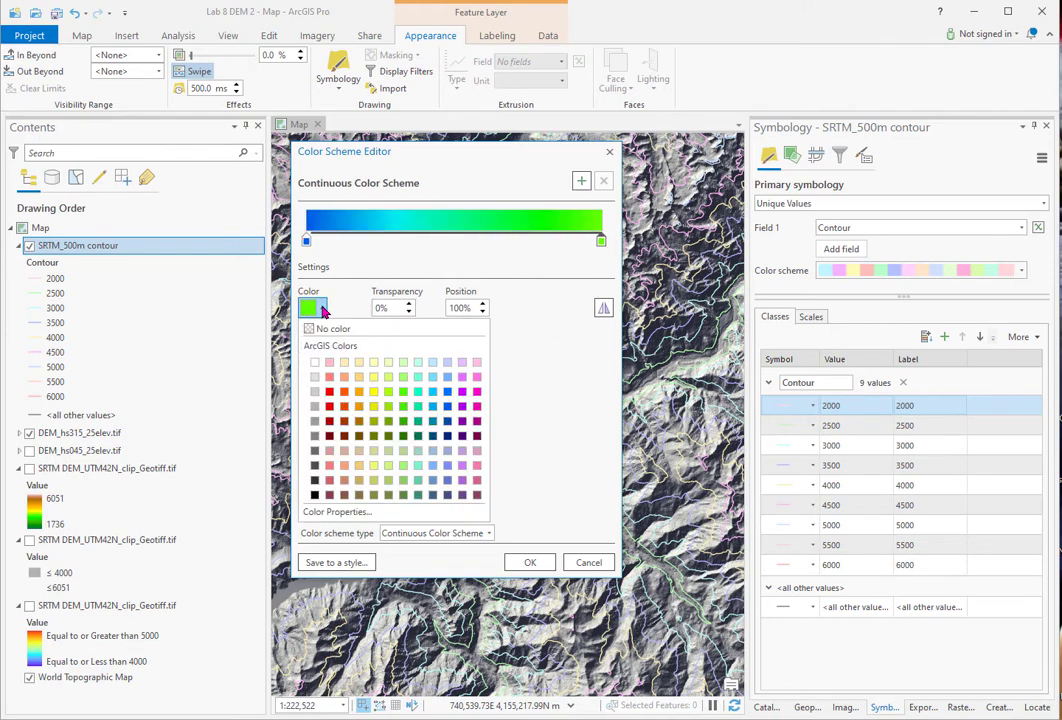
left_click(330, 394)
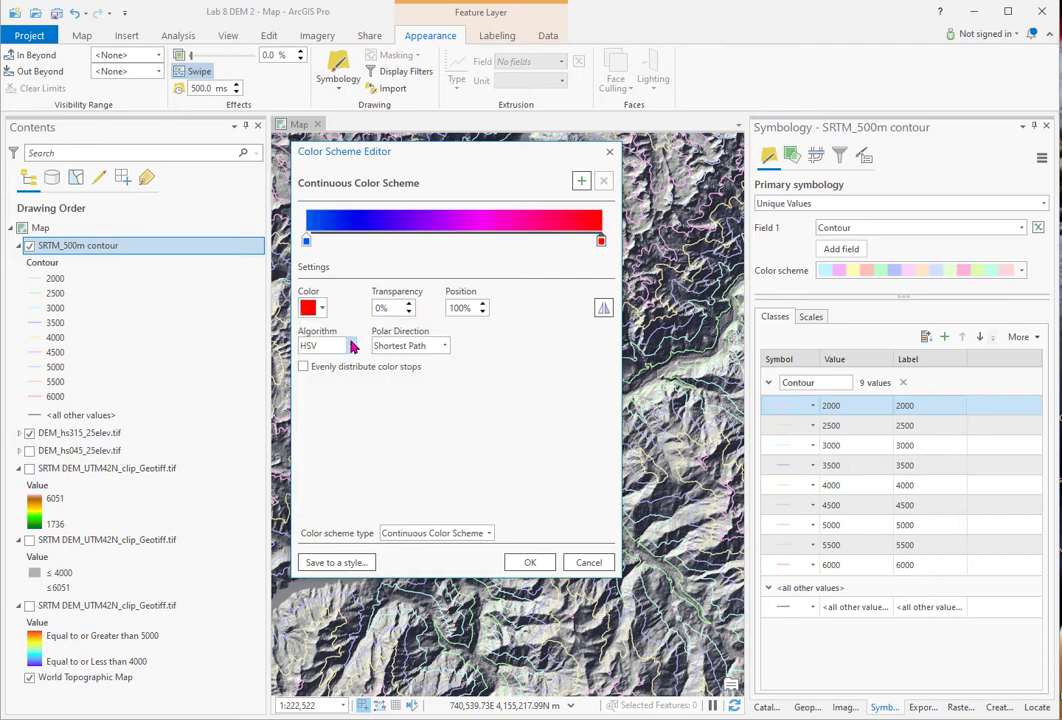
left_click(351, 346)
left_click(326, 394)
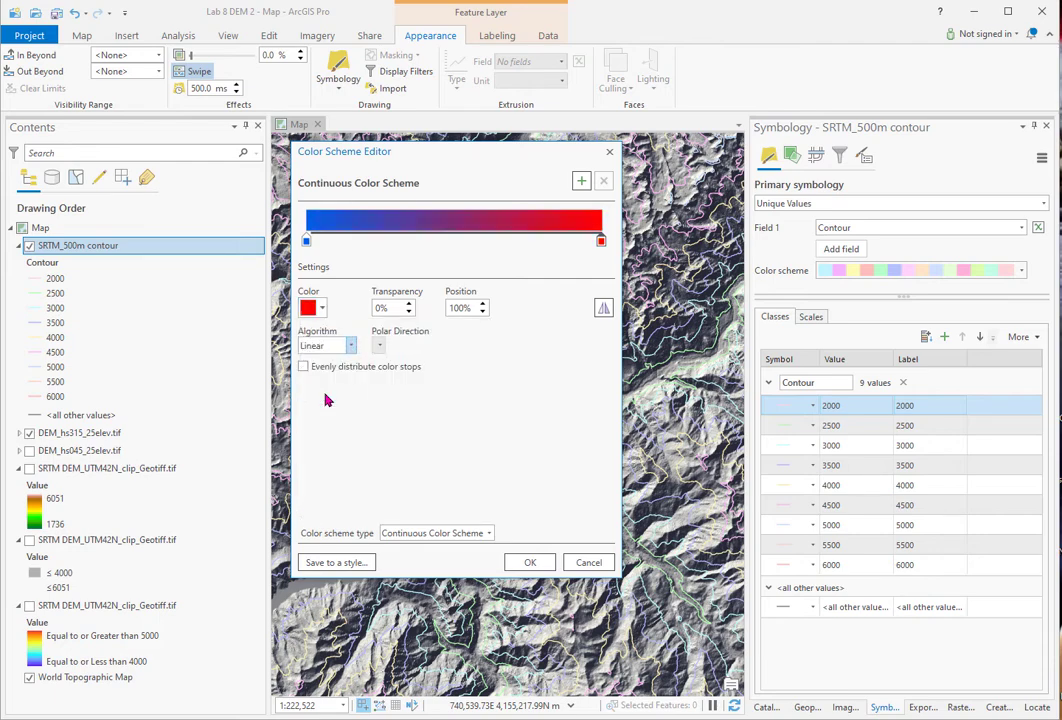
left_click(535, 565)
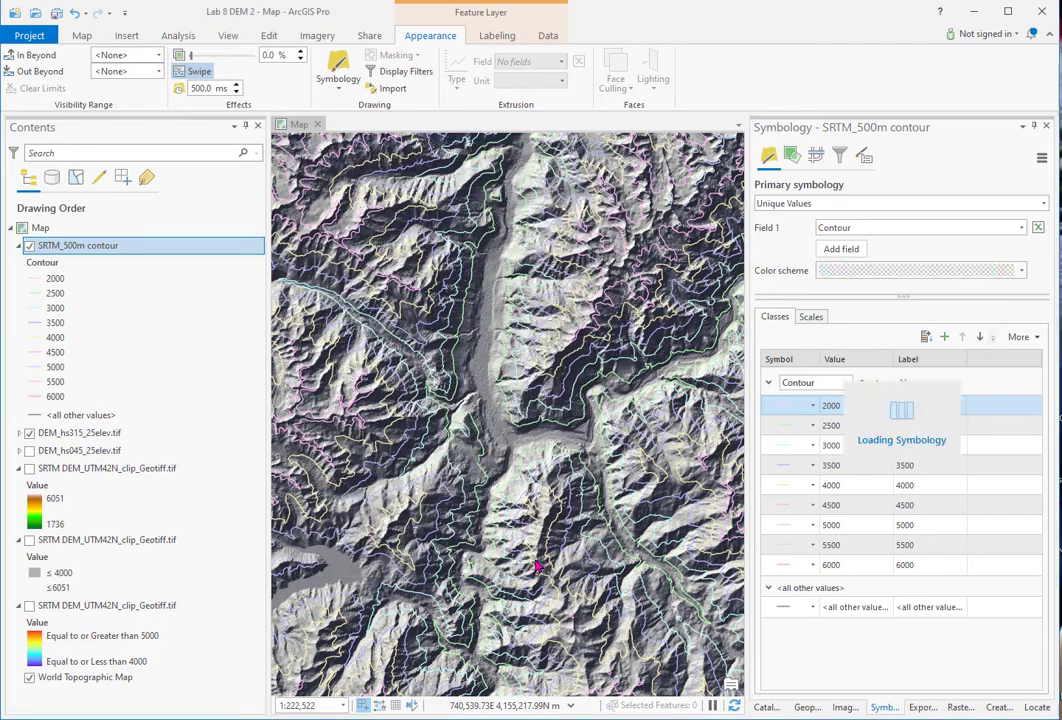
scroll(517, 396, "up", 3)
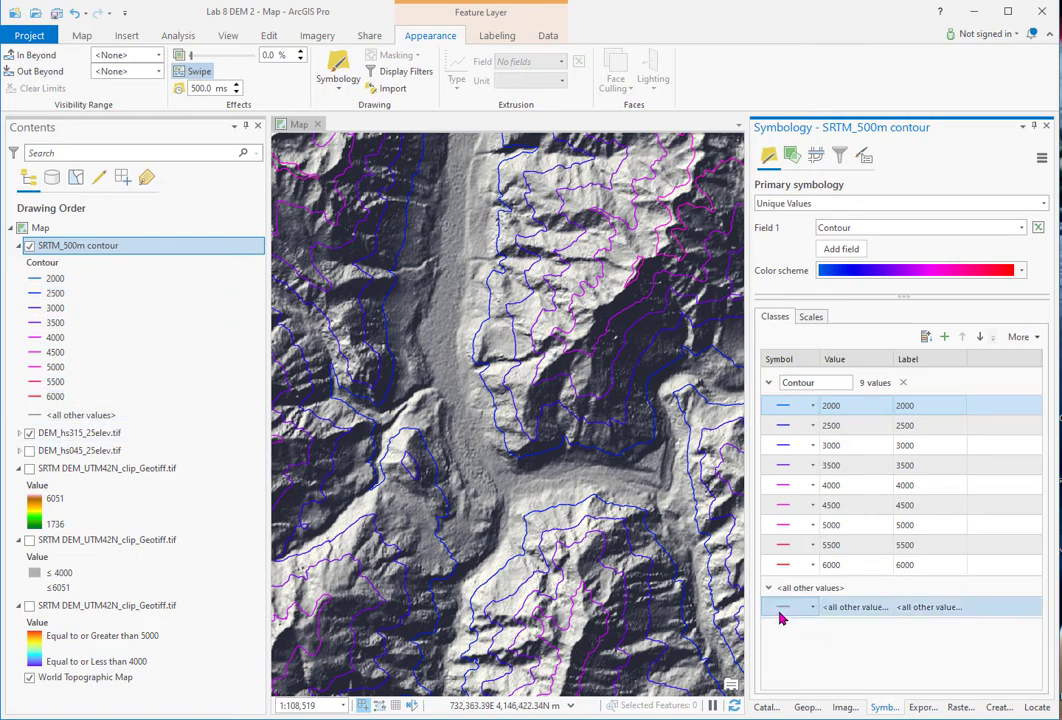
- Turn off Show all other values so the contour legend keeps only its nine classes
left_click(1038, 338)
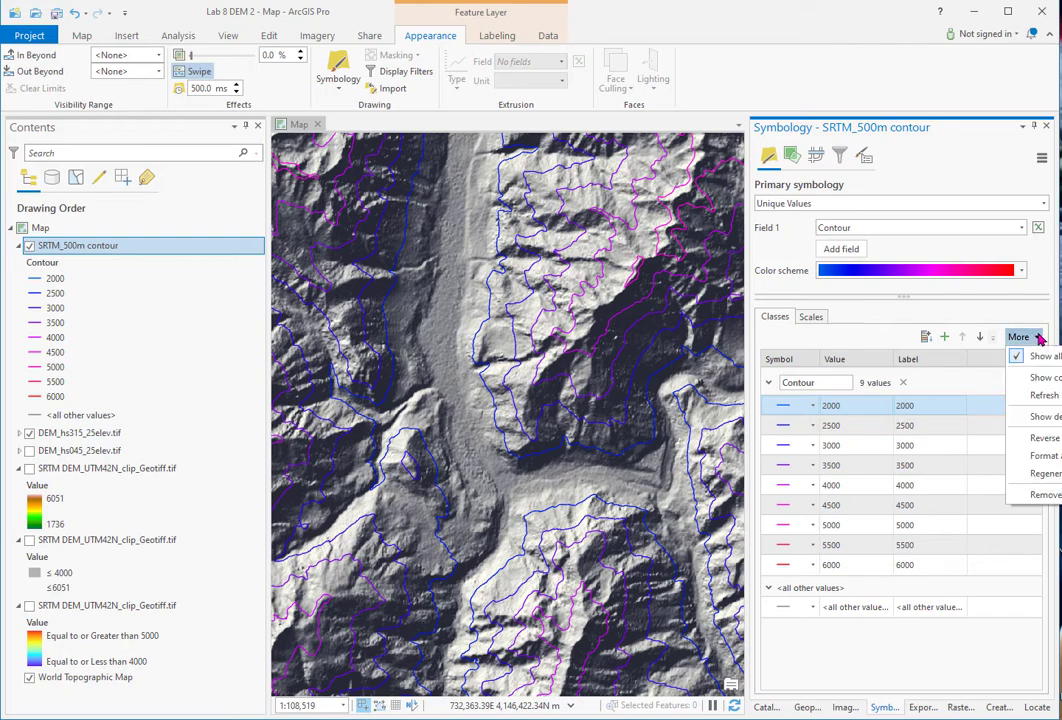
left_click(1017, 362)
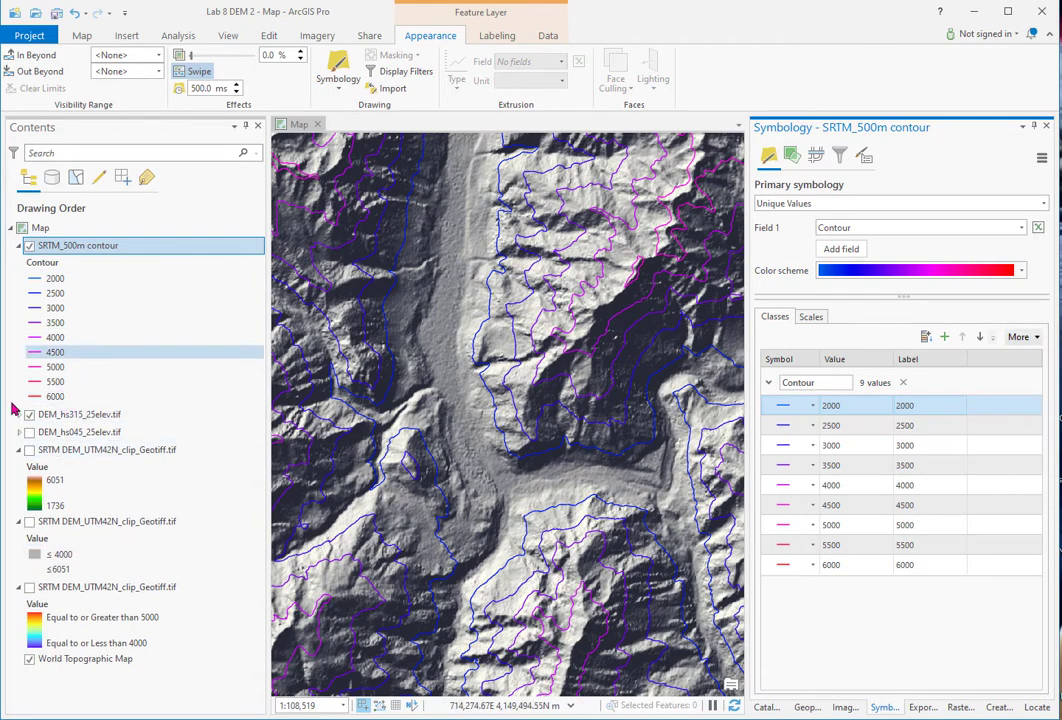
scroll(541, 404, "up", 3)
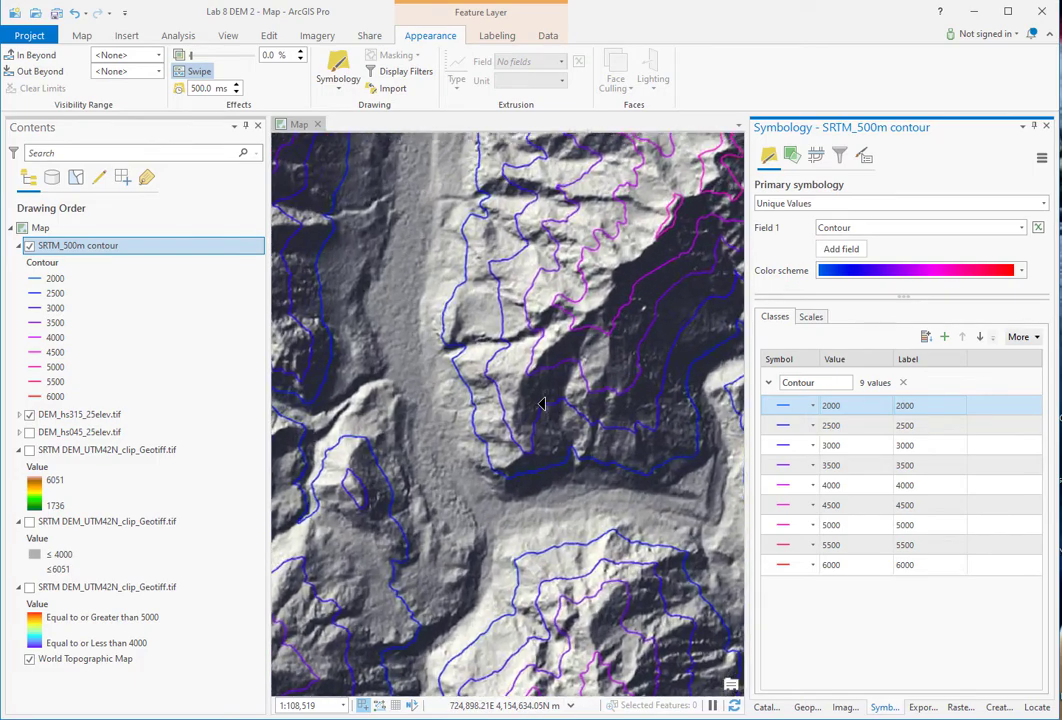
scroll(541, 404, "down", 4)
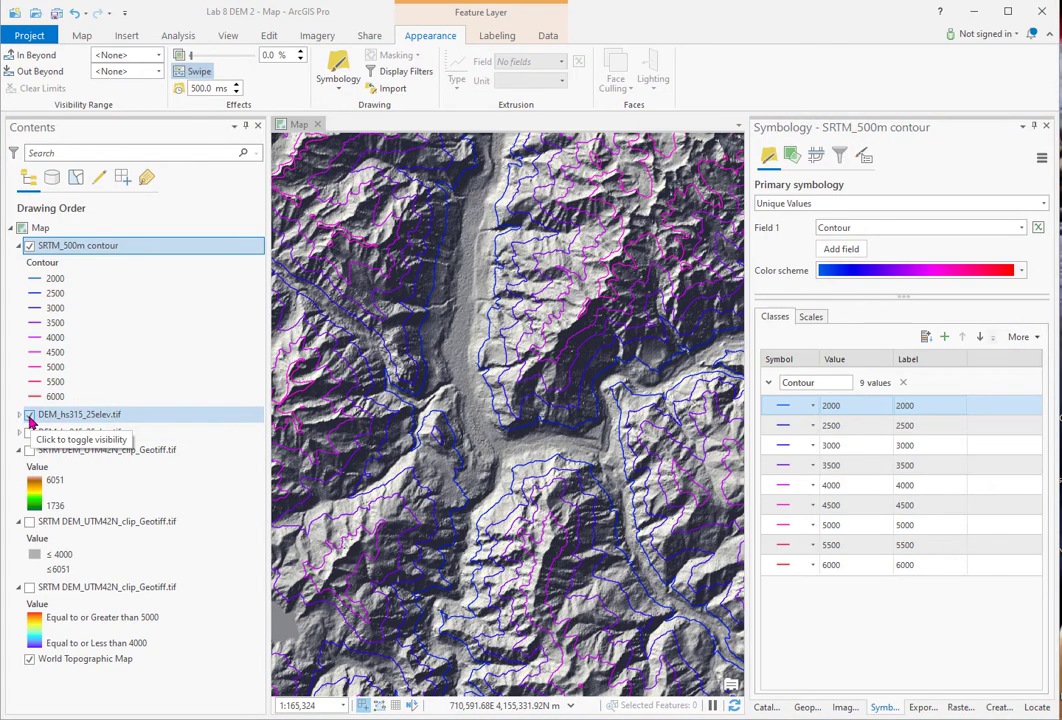
- Replace DEM_hs315 with DEM_hs045 and show the coloured SRTM DEM beneath it
left_click(29, 414)
left_click(29, 432)
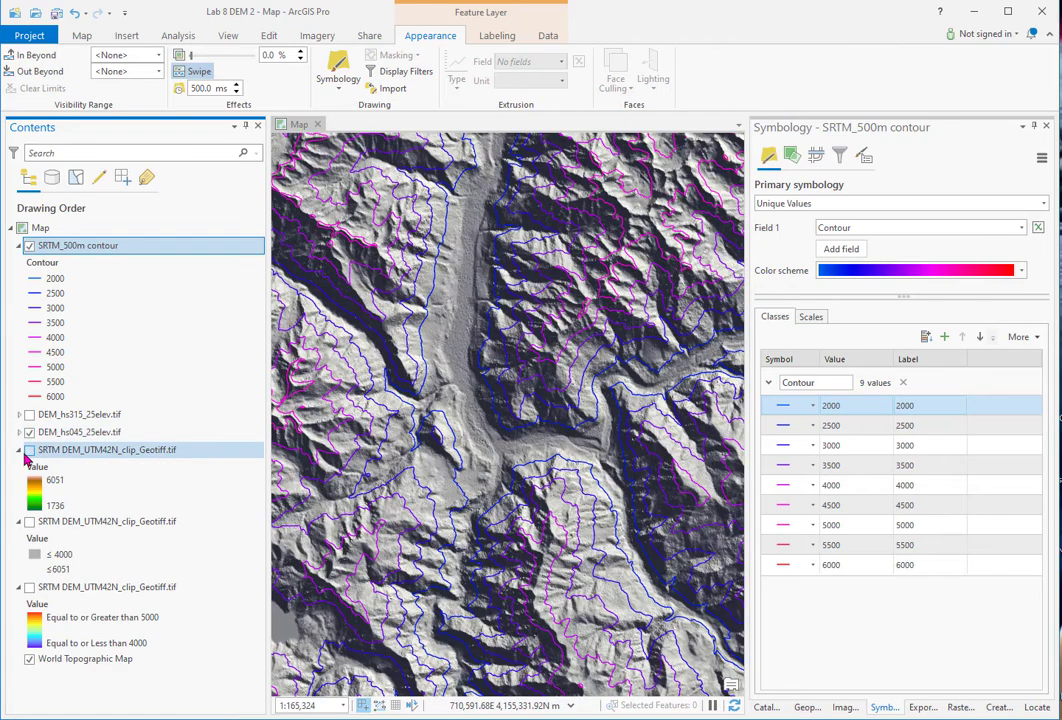
left_click(29, 432)
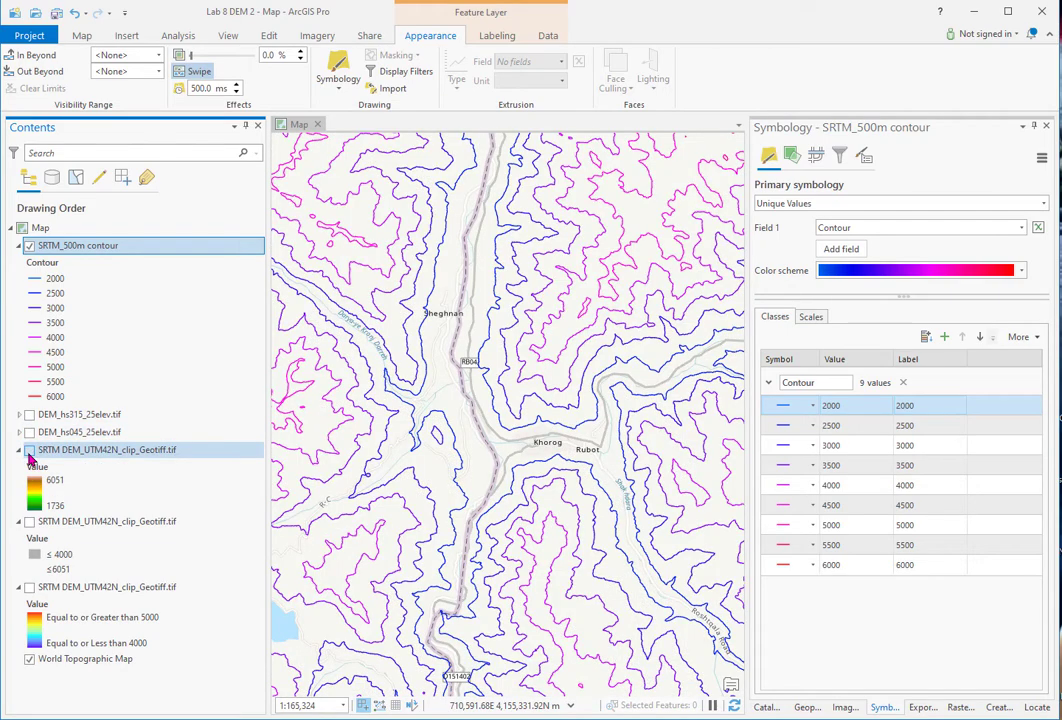
left_click(29, 450)
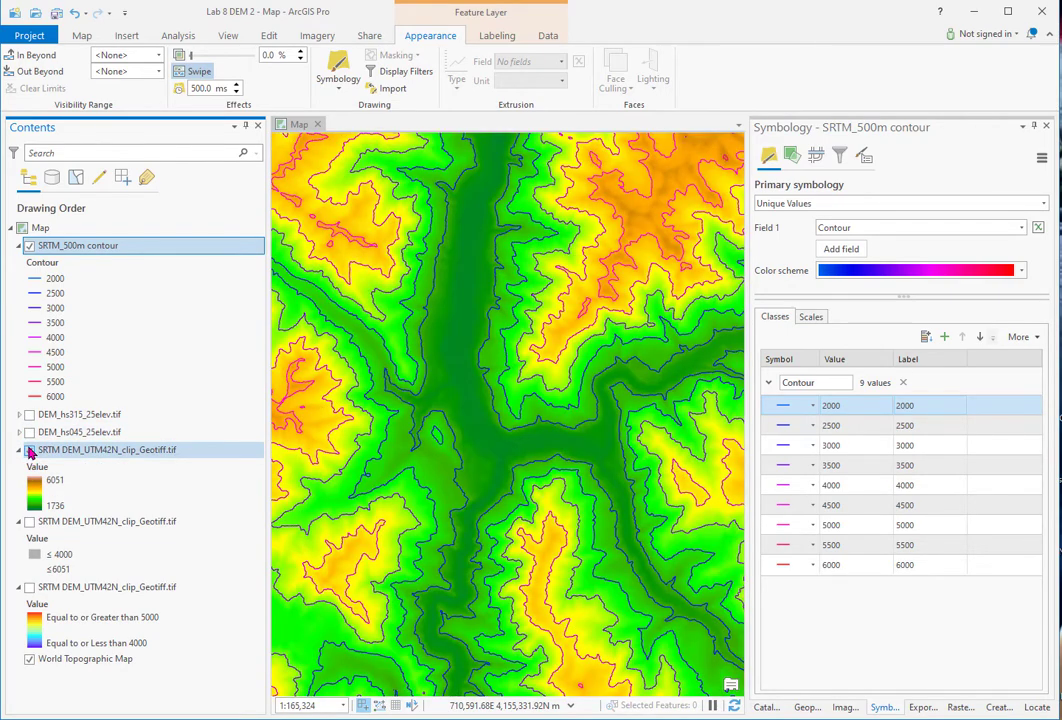
left_click(29, 432)
left_click(29, 432)
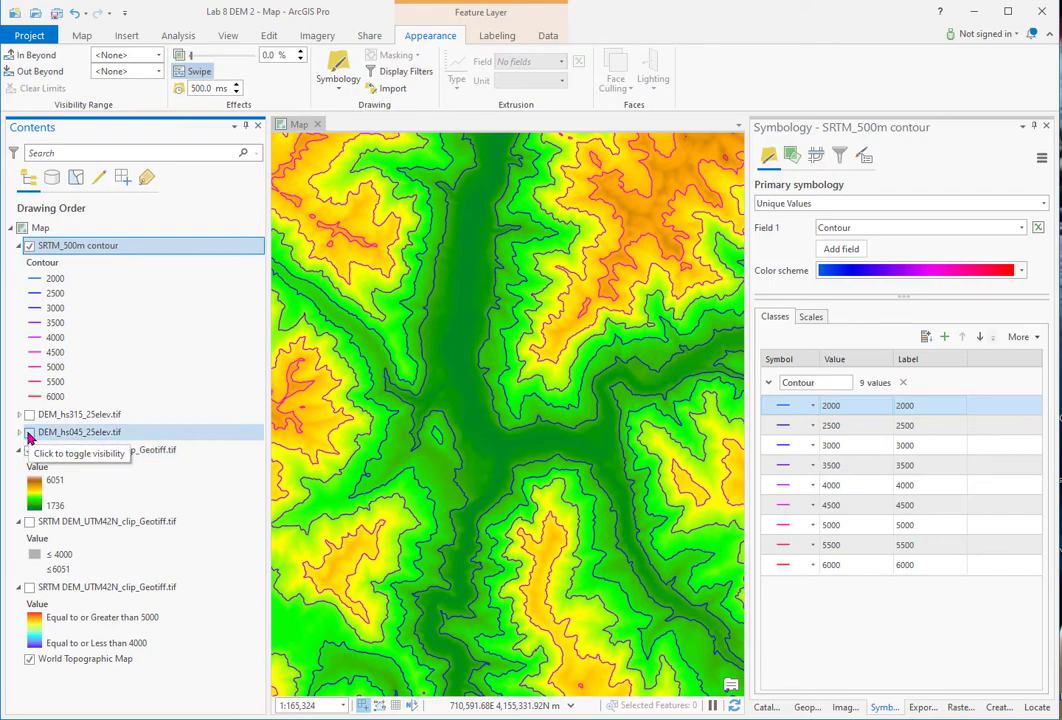
left_click(29, 432)
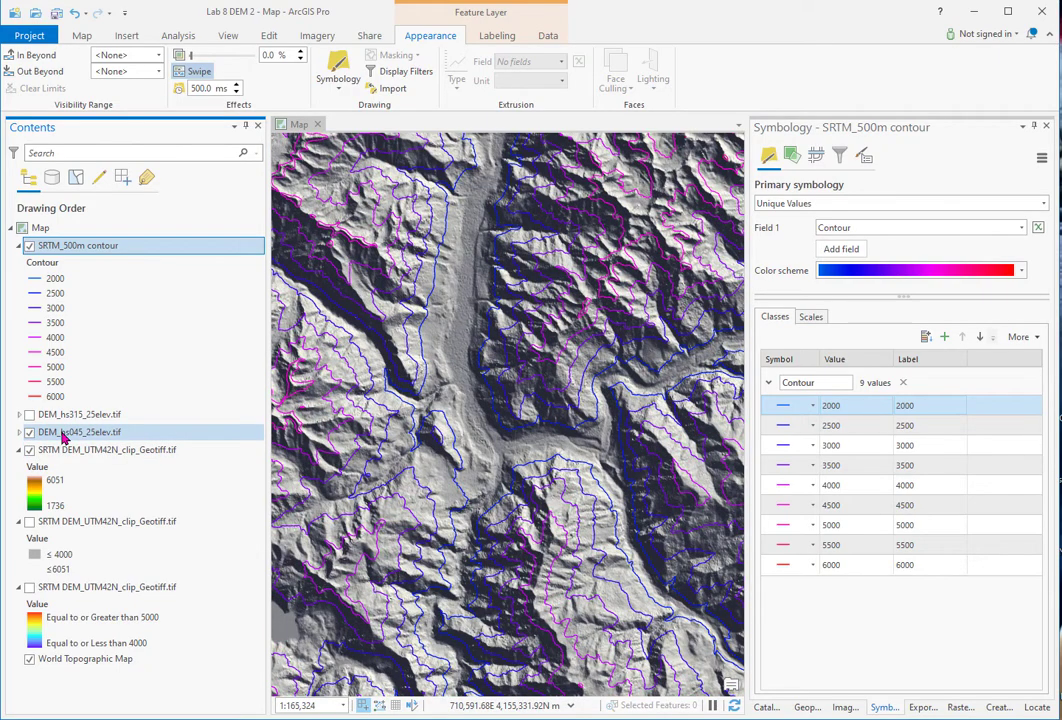
- Set the DEM_hs045 layer transparency to 46% and save the project
left_click(70, 432)
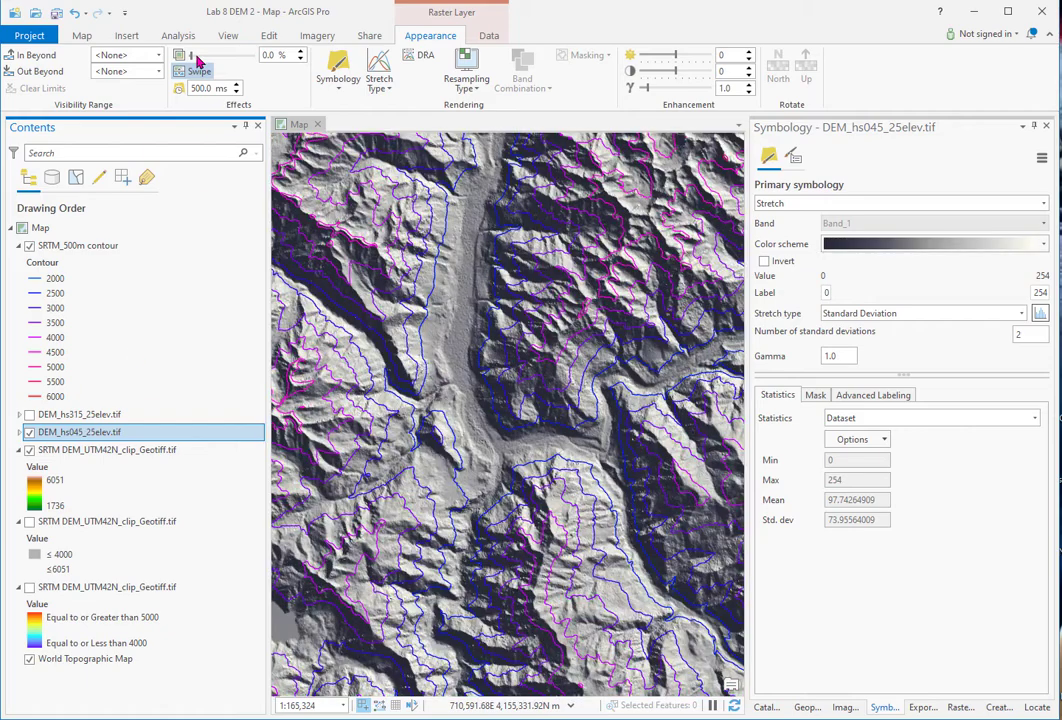
left_click_drag(191, 56, 222, 62)
scroll(550, 350, "down", 2)
scroll(550, 350, "down", 1)
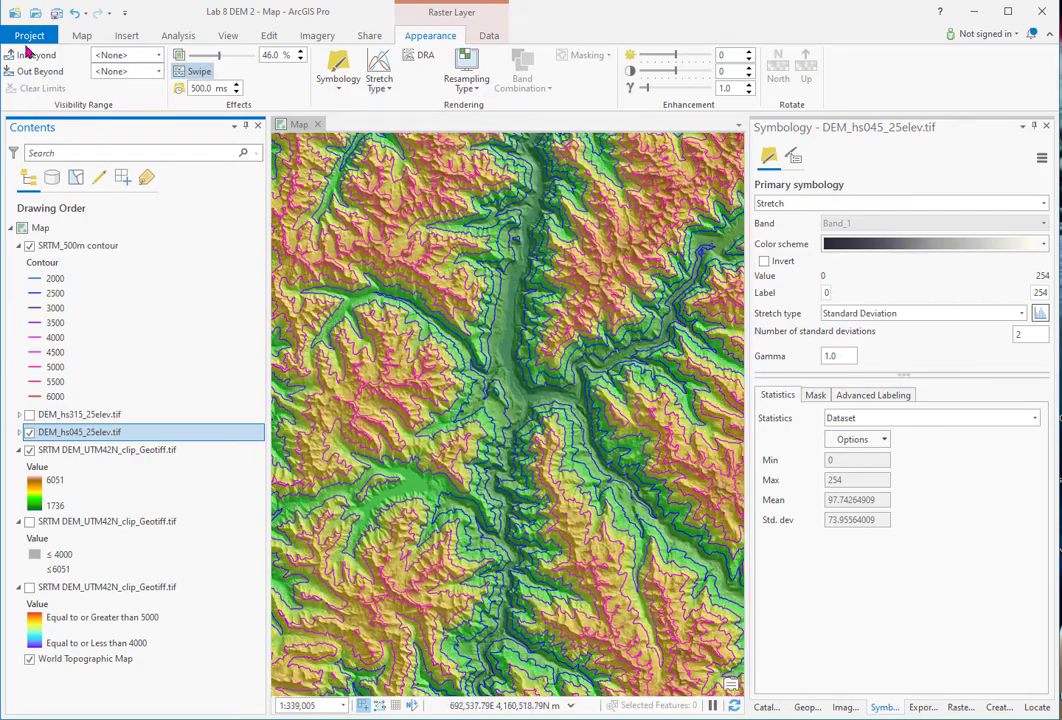
left_click(56, 16)
scroll(513, 433, "down", 2)
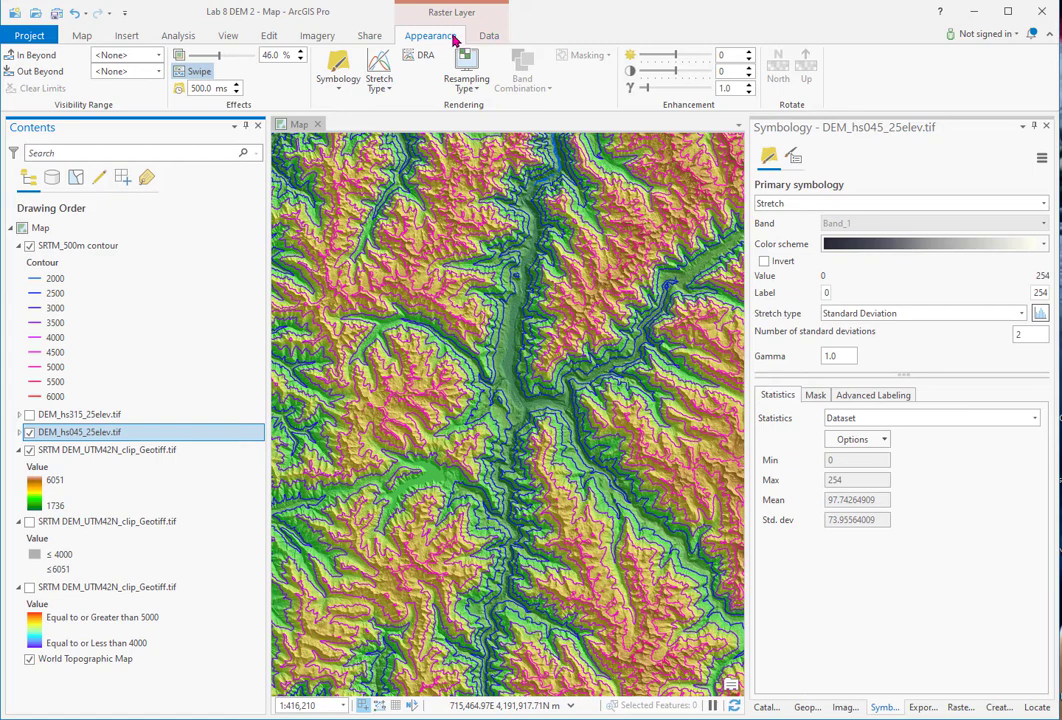
- Export the map as JPEG Map.jpg into the Lab 8 DEM Output folder
left_click(372, 36)
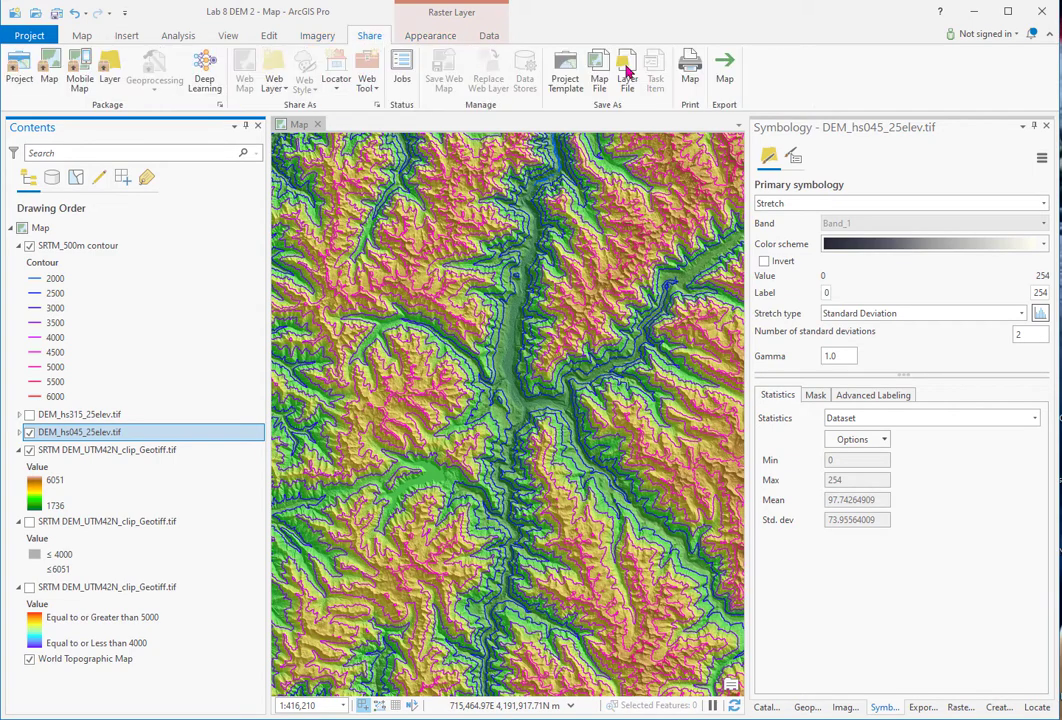
left_click(724, 66)
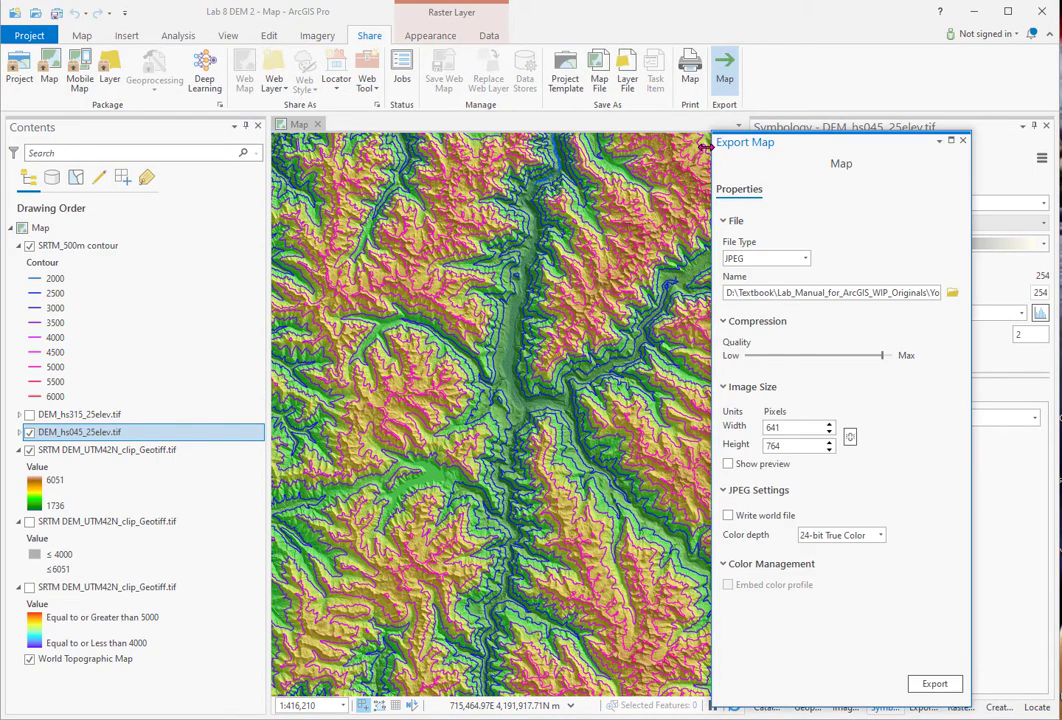
left_click_drag(892, 291, 1024, 283)
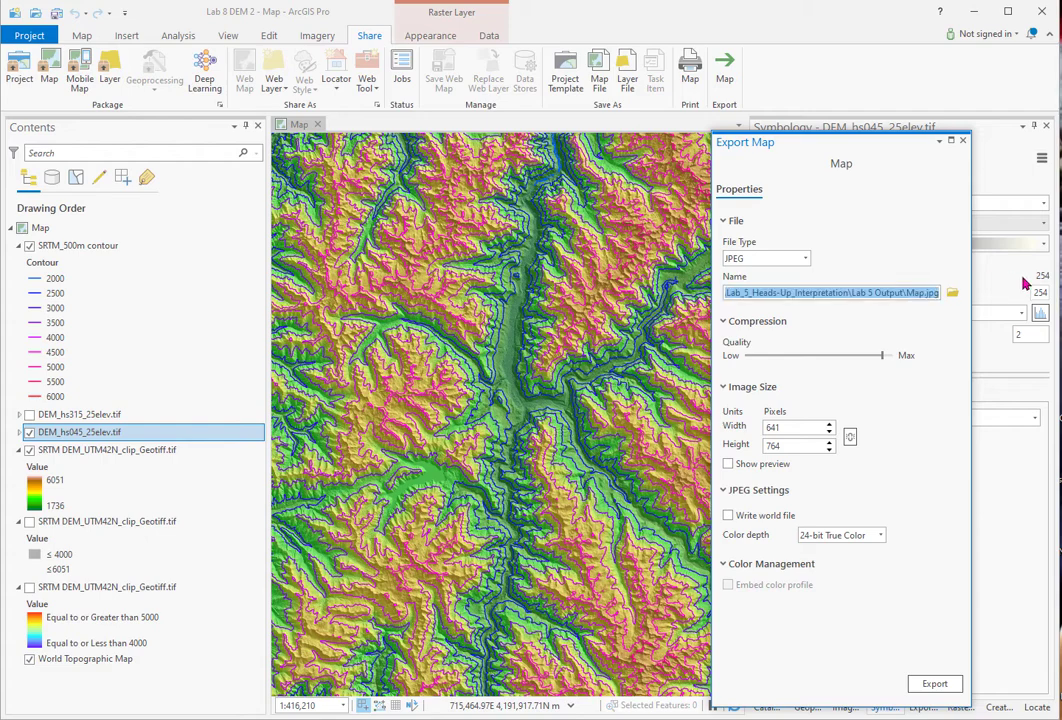
left_click(952, 293)
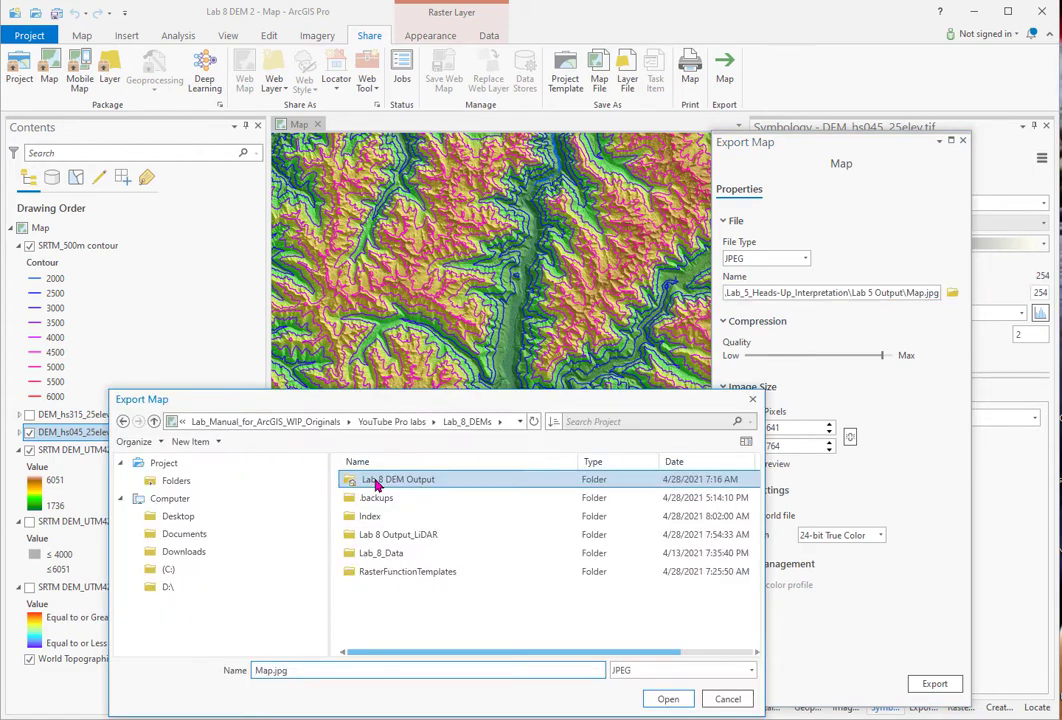
left_click(667, 699)
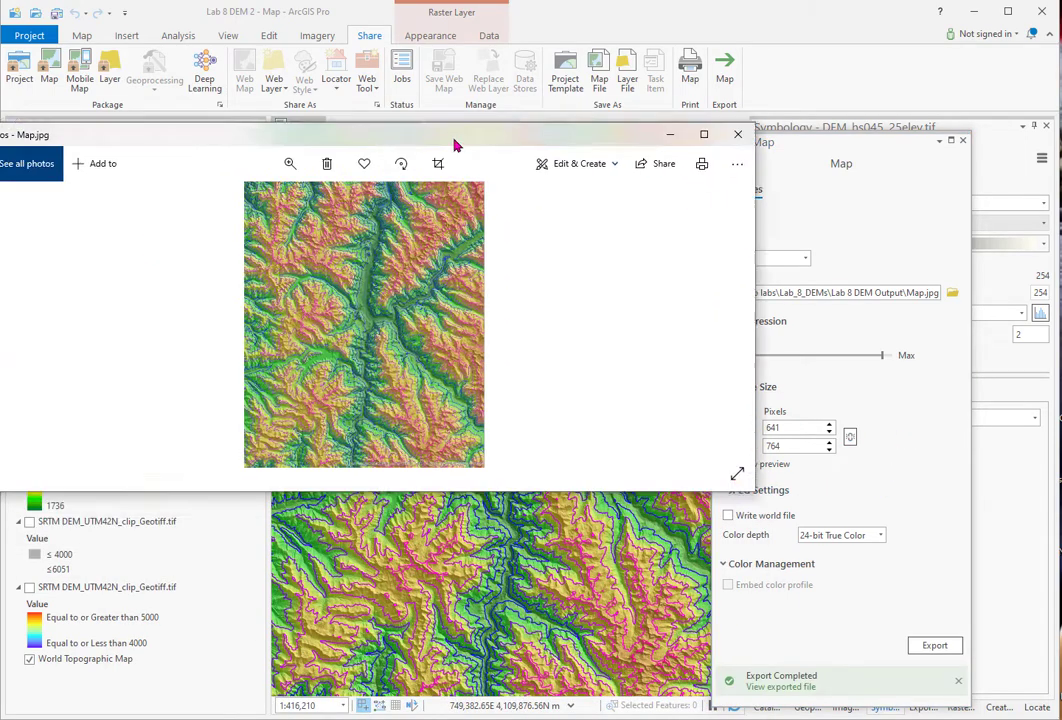
left_click_drag(457, 142, 578, 207)
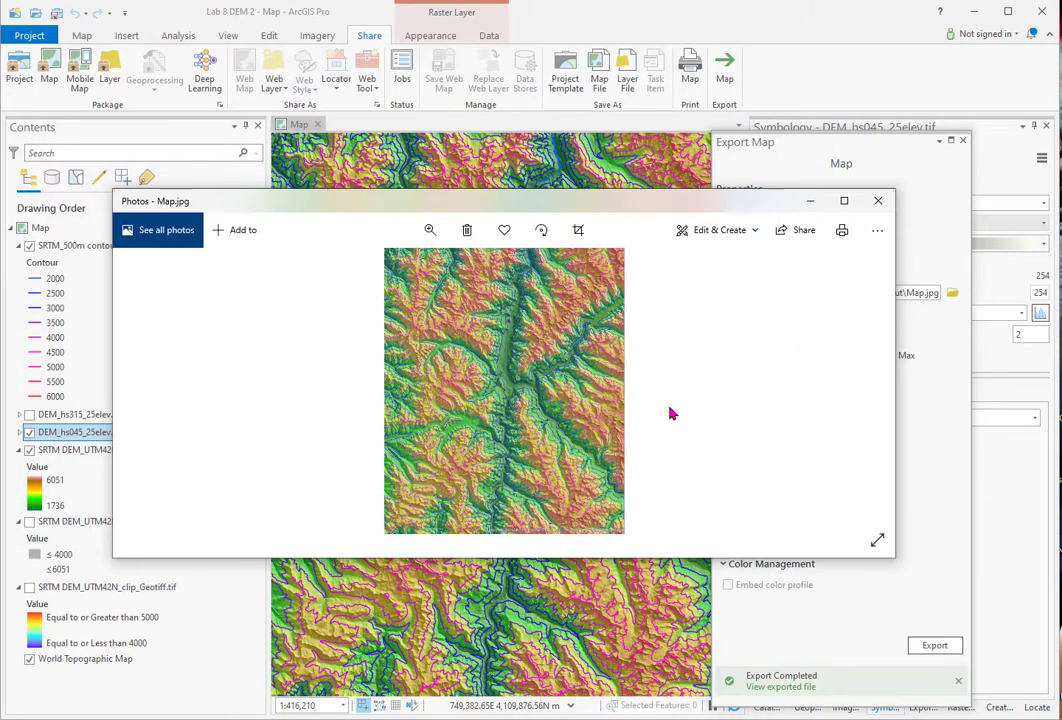
- Zoom into Map.jpg in an enlarged Photos window, then return to ArcGIS Pro
left_click(430, 230)
left_click_drag(364, 269, 387, 269)
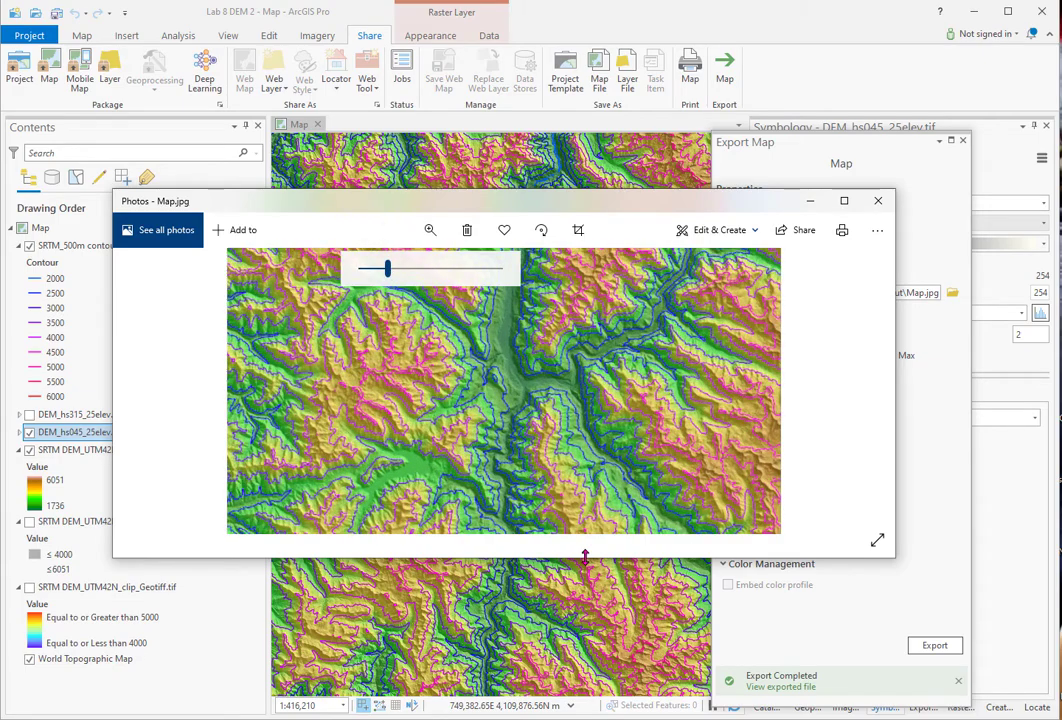
left_click_drag(585, 557, 616, 711)
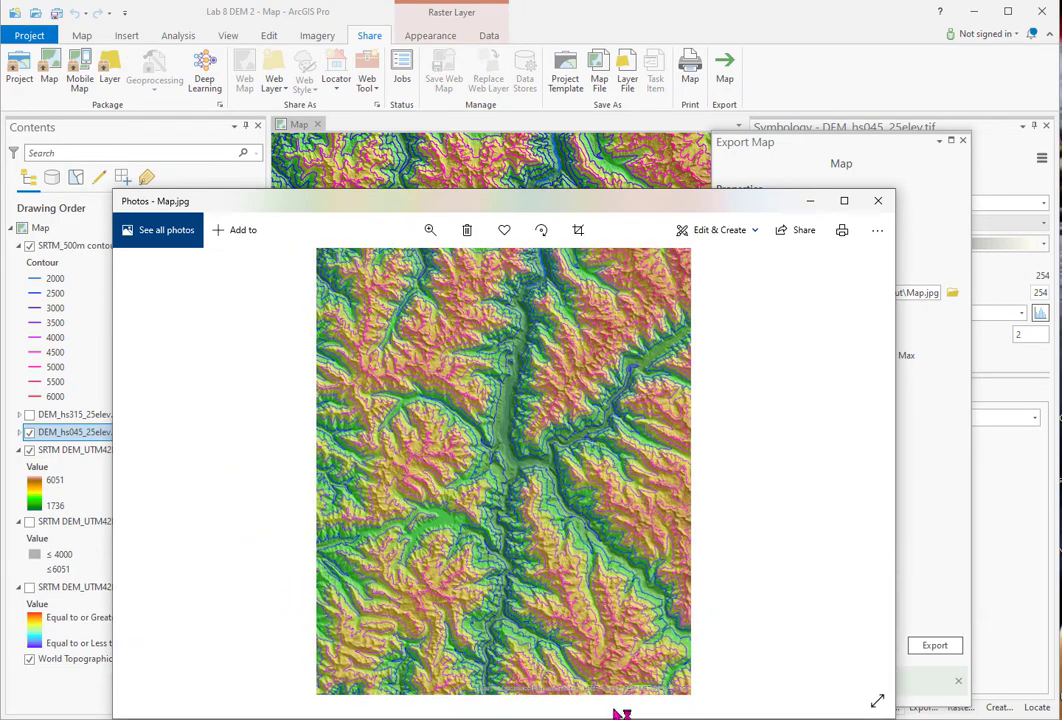
left_click_drag(657, 200, 612, 156)
left_click(838, 167)
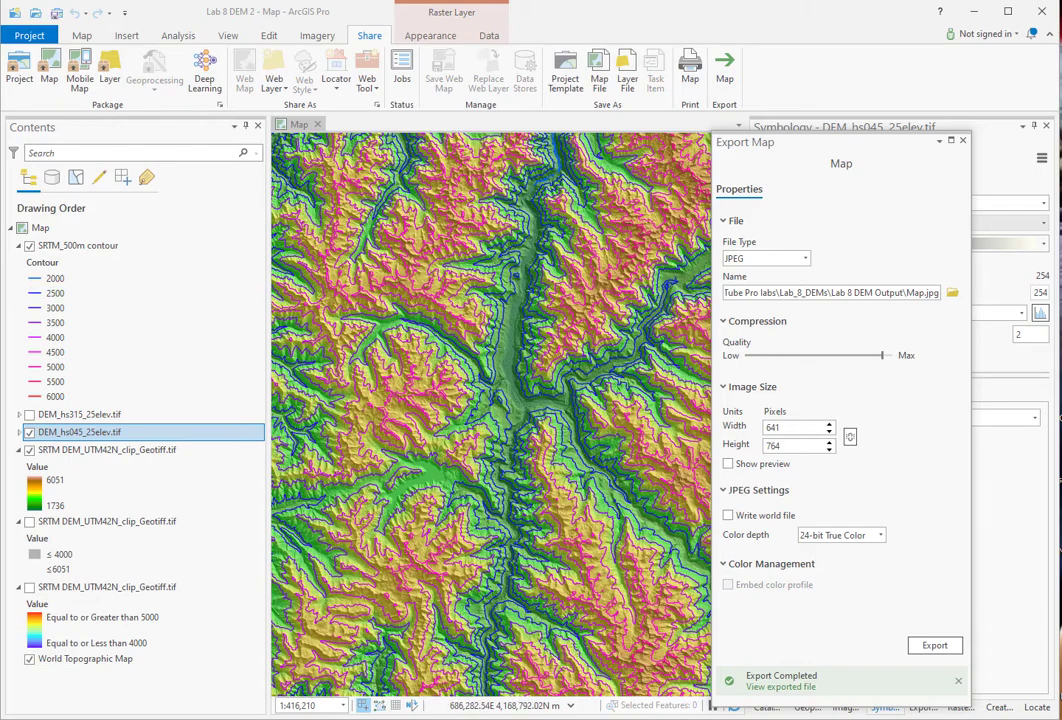
- Zoom the lab PDF and read ahead to the 4a DEM topographic profile section, then move Edge aside
left_click_drag(0, 60, 580, 7)
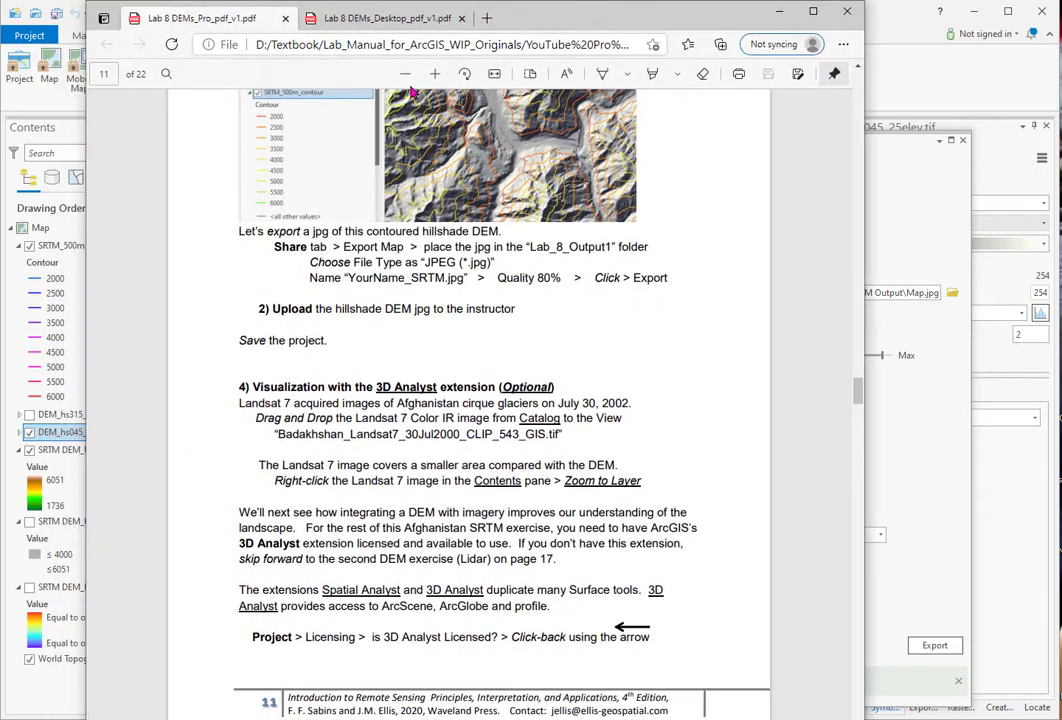
left_click(435, 73)
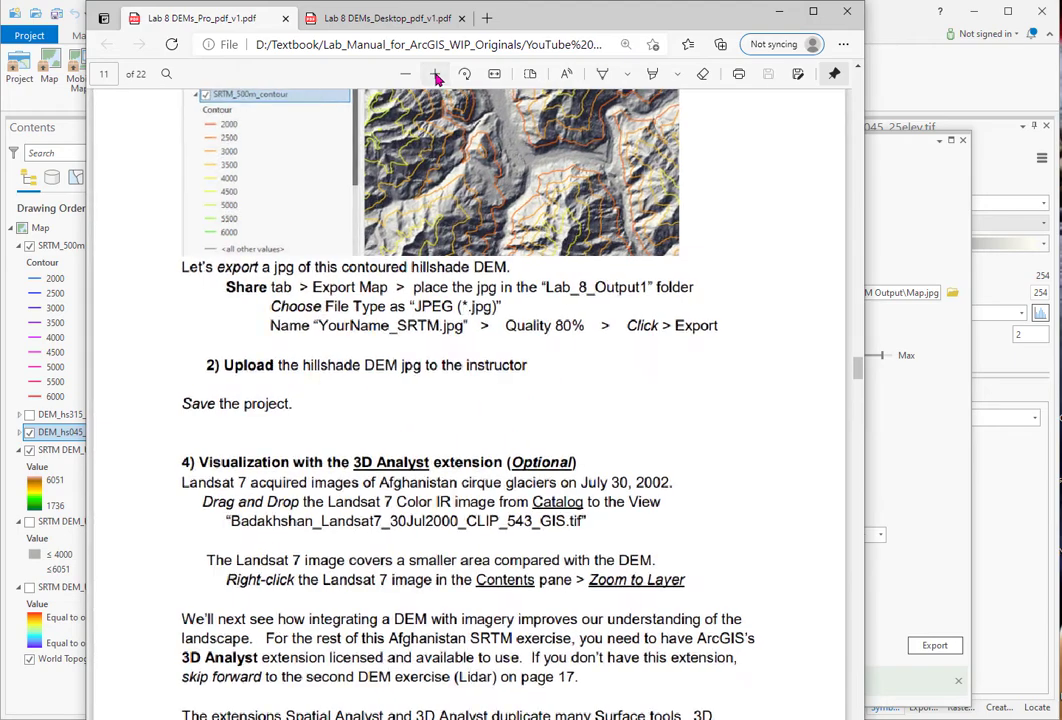
scroll(622, 451, "down", 15)
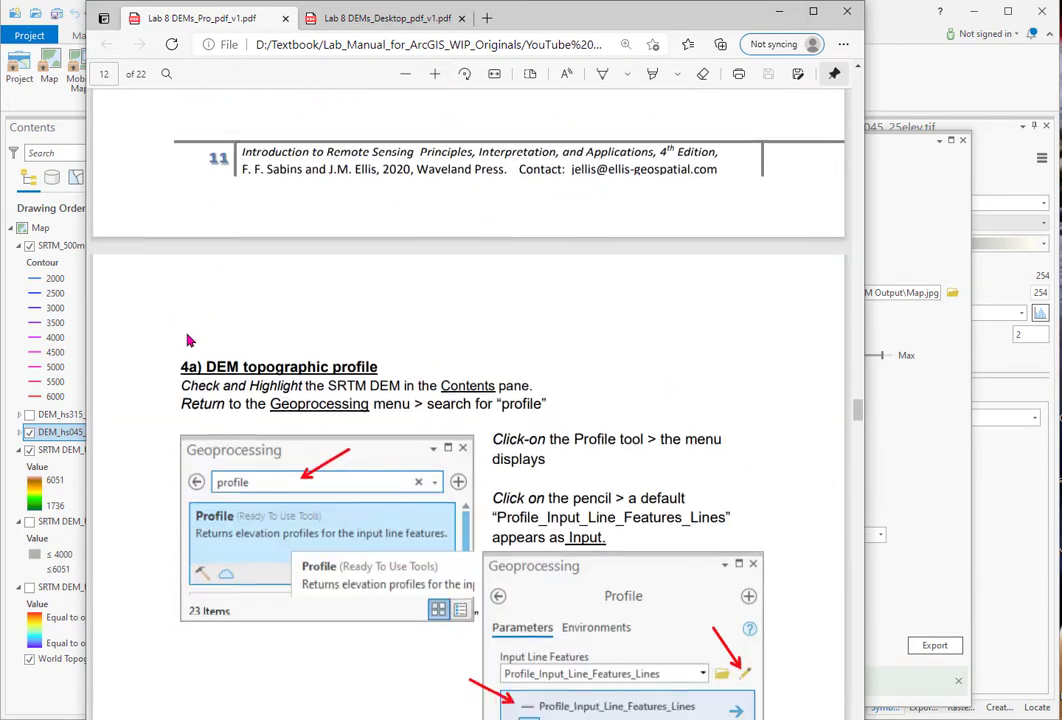
scroll(175, 346, "down", 1)
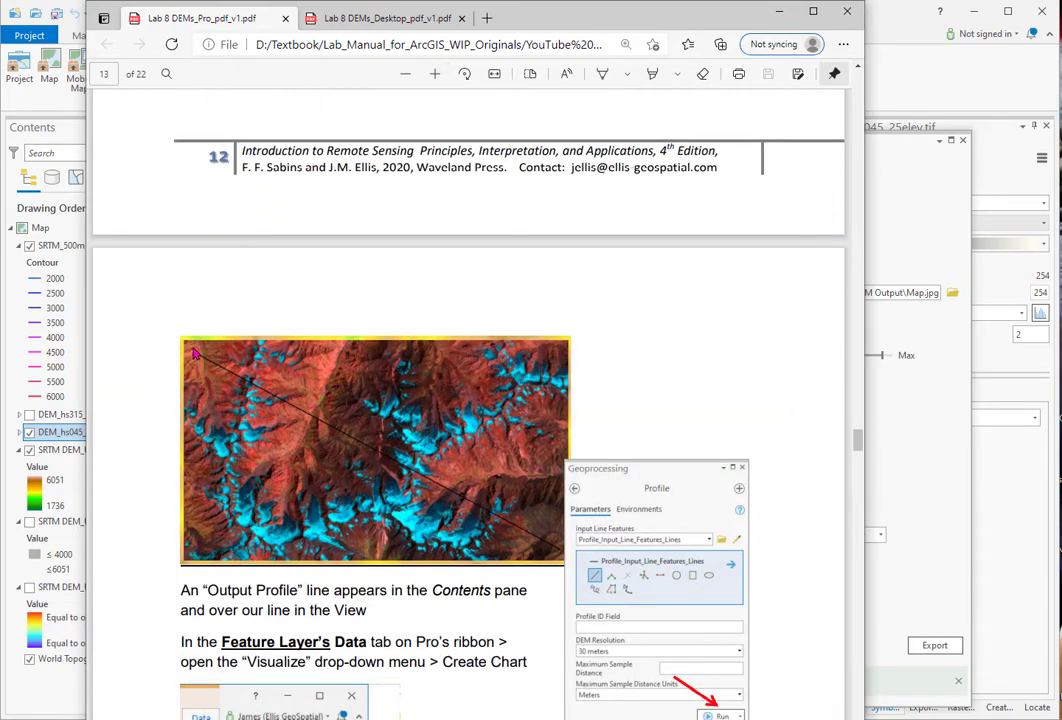
left_click_drag(630, 19, 0, 27)
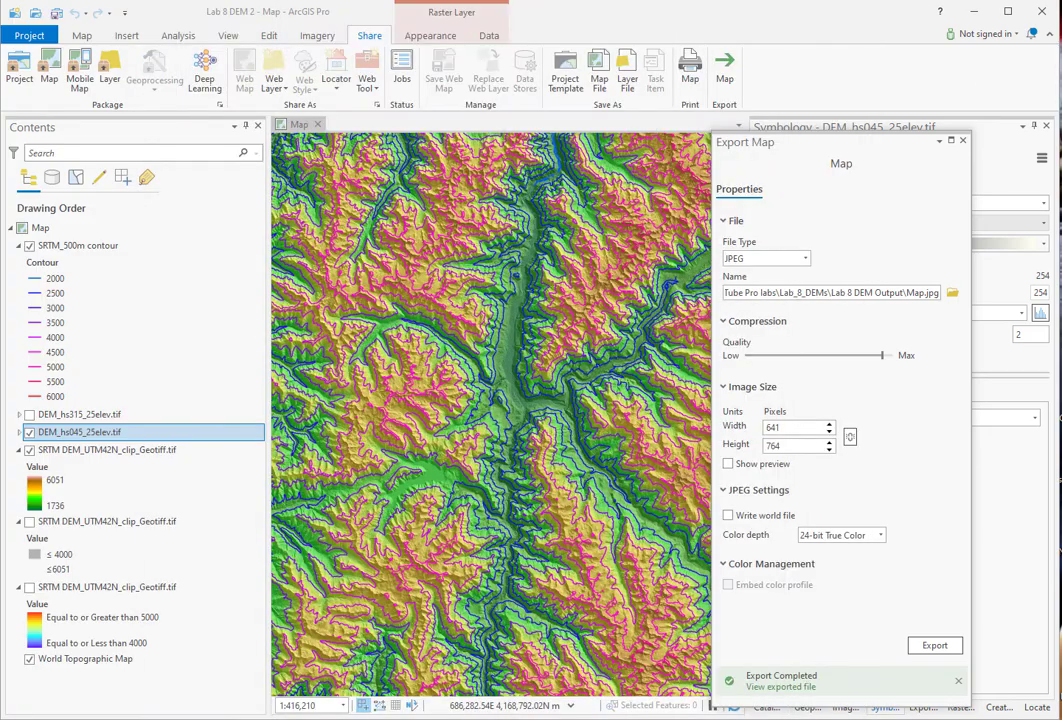
- Zoom to the SRTM_500m contour layer, close Export Map, and open the Catalog pane
right_click(85, 248)
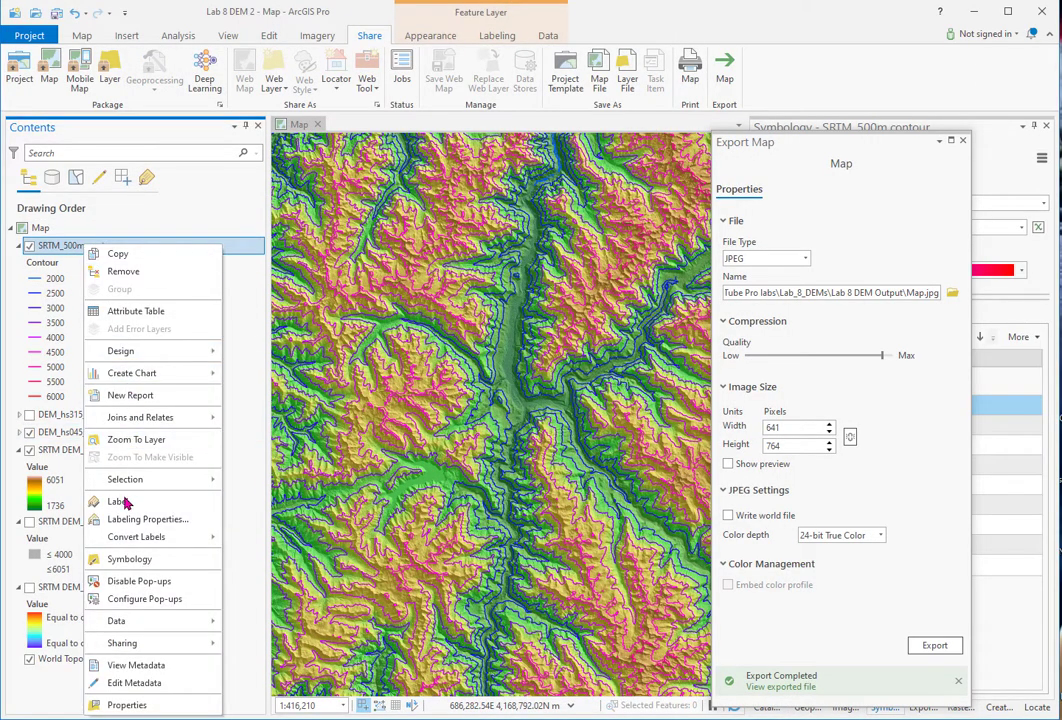
left_click(140, 440)
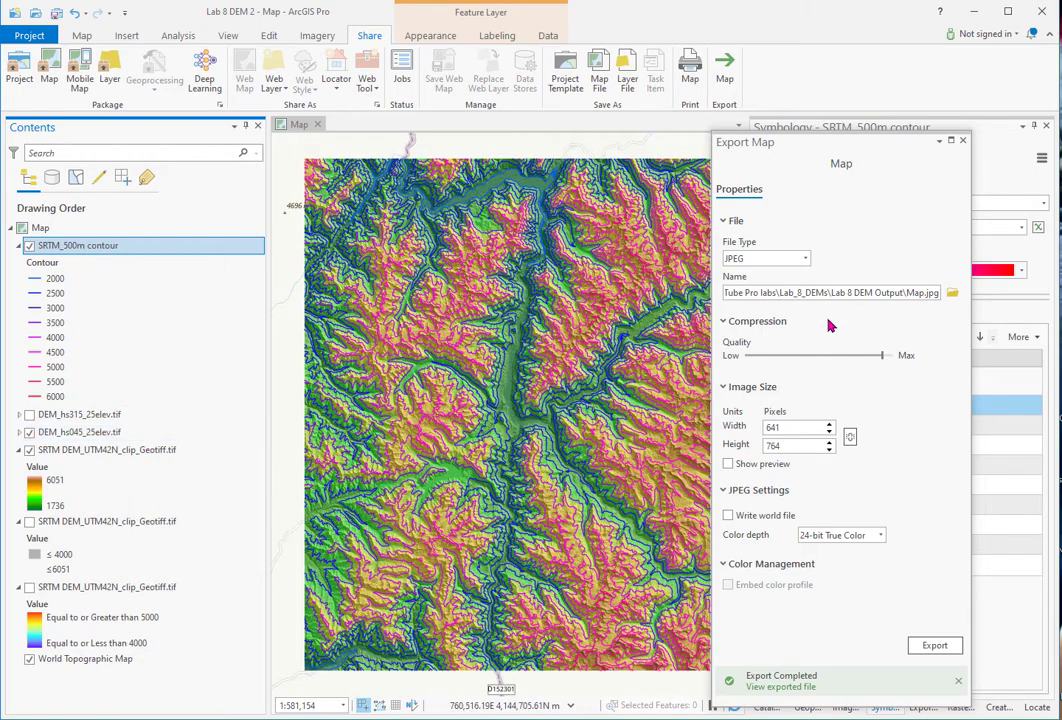
left_click(963, 140)
left_click(772, 708)
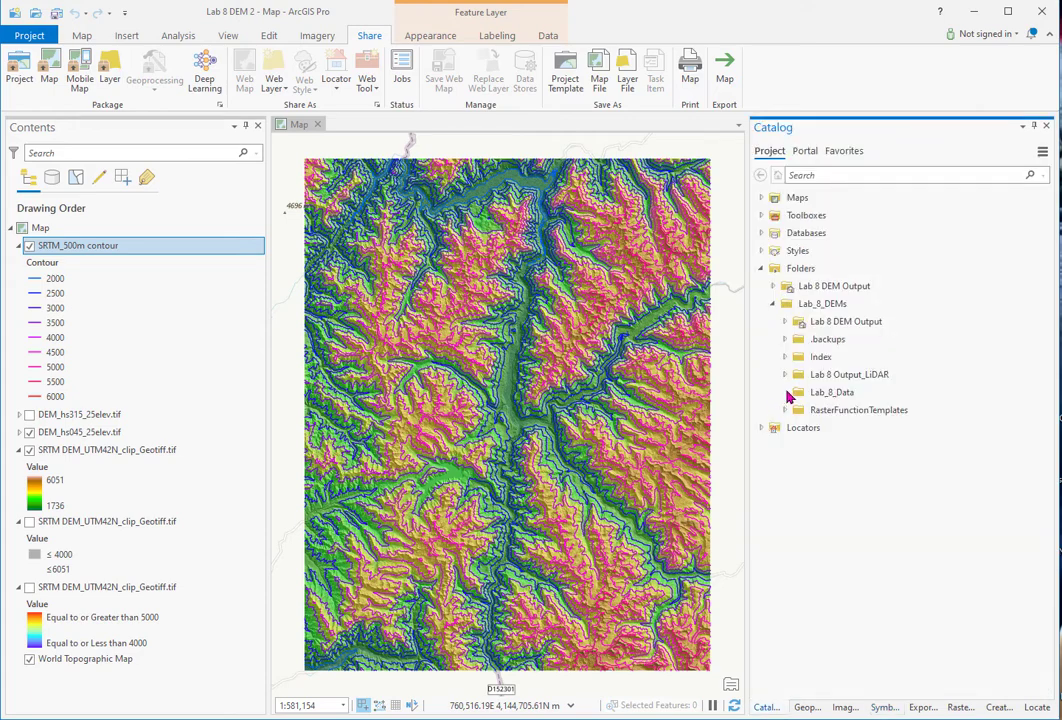
- Add a folder connection to Lab_8_Data and expand its SRTM_DEM_Afghanistan folder
left_click(785, 393)
mouse_move(789, 396)
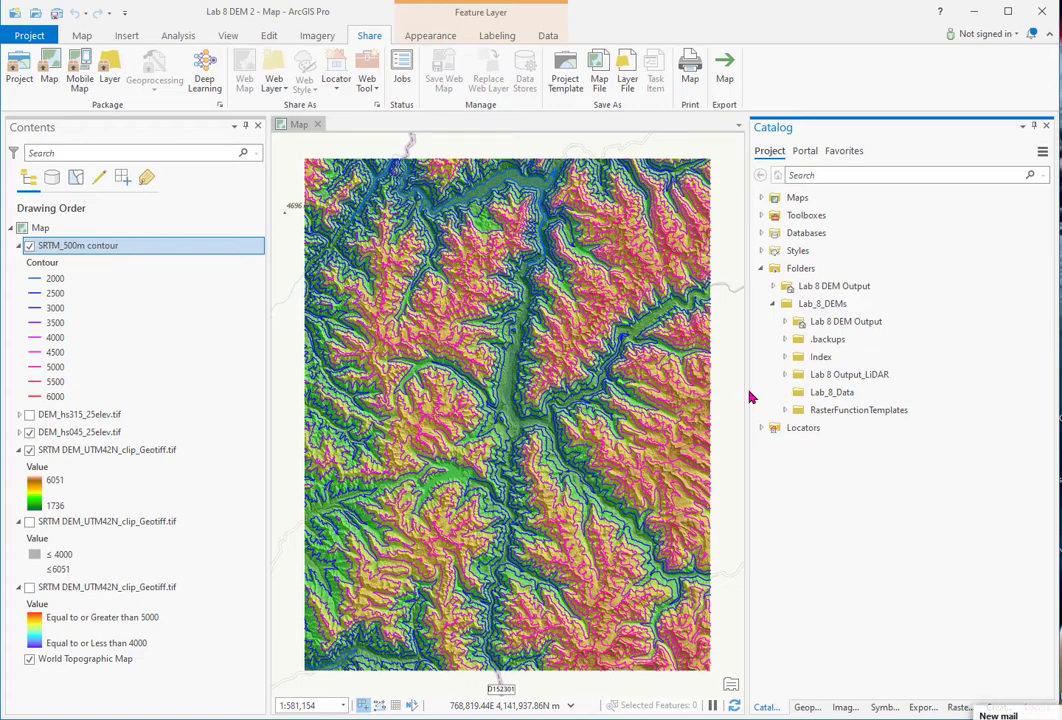
left_click_drag(782, 395, 800, 270)
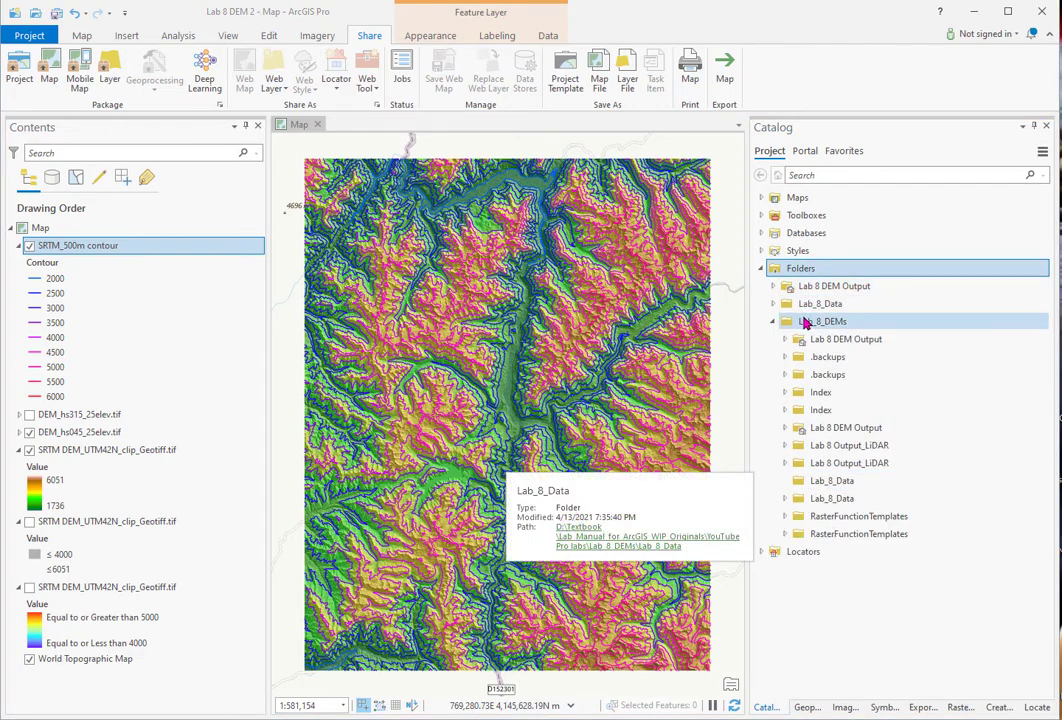
left_click_drag(805, 321, 793, 272)
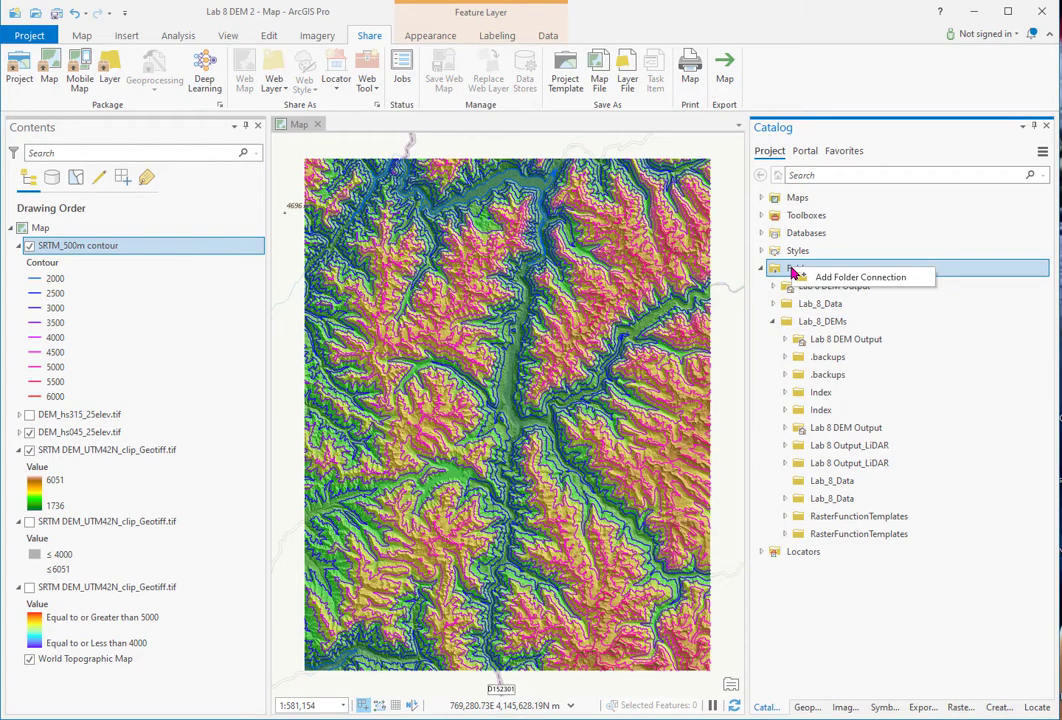
left_click(785, 499)
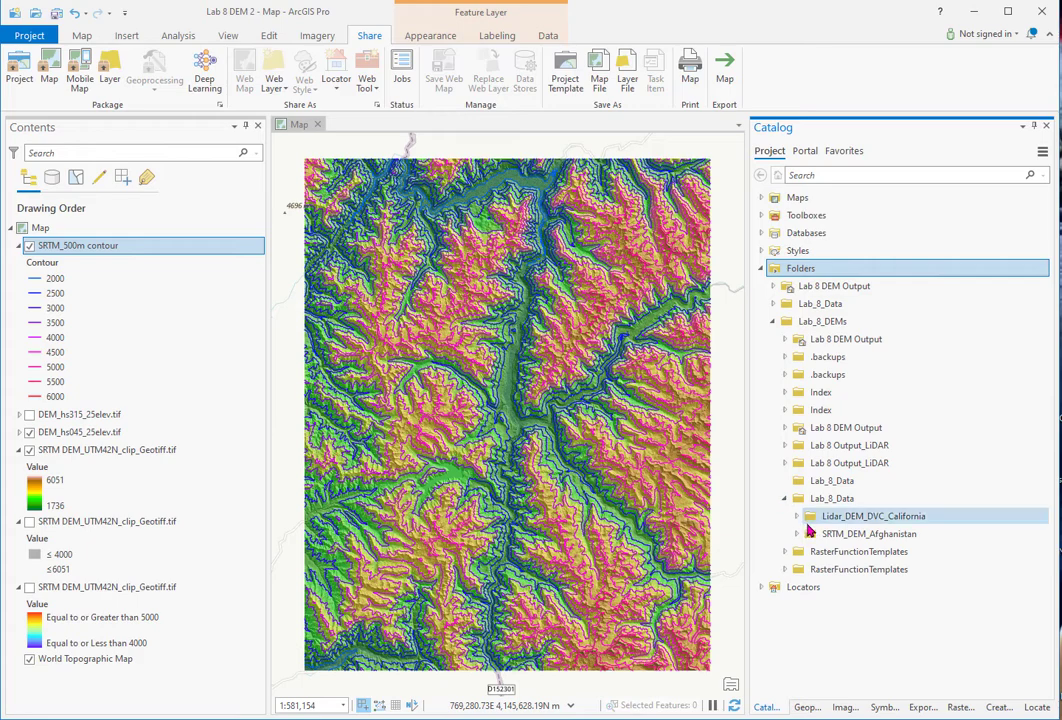
left_click(797, 534)
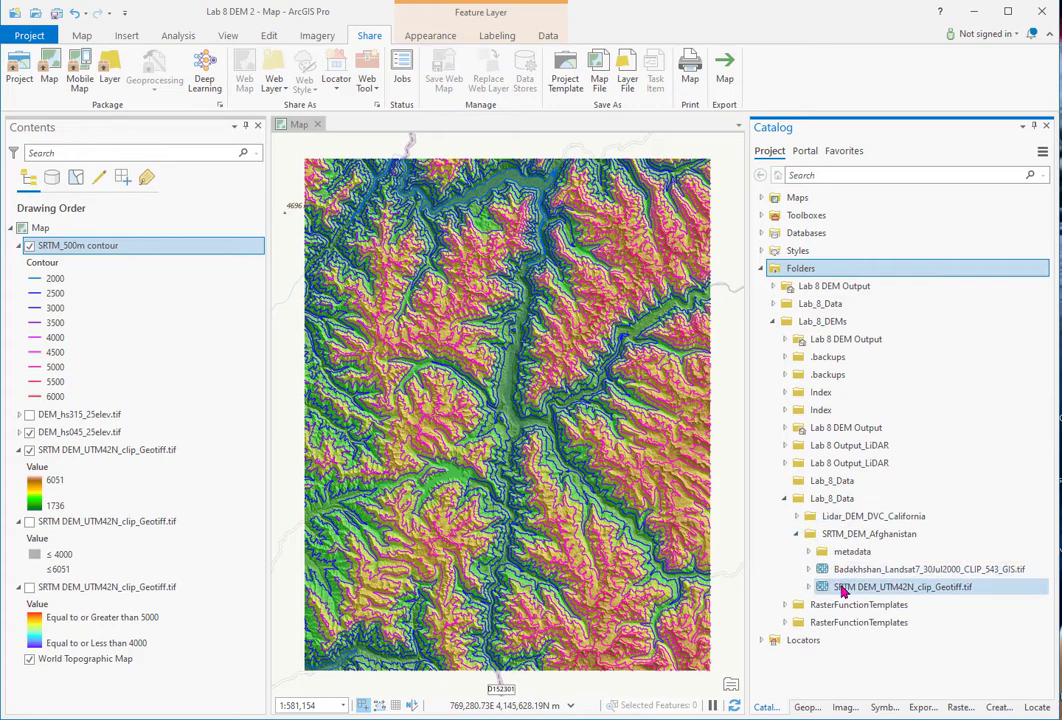
- Add the Badakhshan Landsat tif below SRTM_500m contour, centre on it, and hide the contours
mouse_move(842, 573)
mouse_move(842, 573)
left_mouse_down()
mouse_move(737, 538)
mouse_move(257, 272)
mouse_move(190, 286)
mouse_move(137, 250)
left_mouse_up()
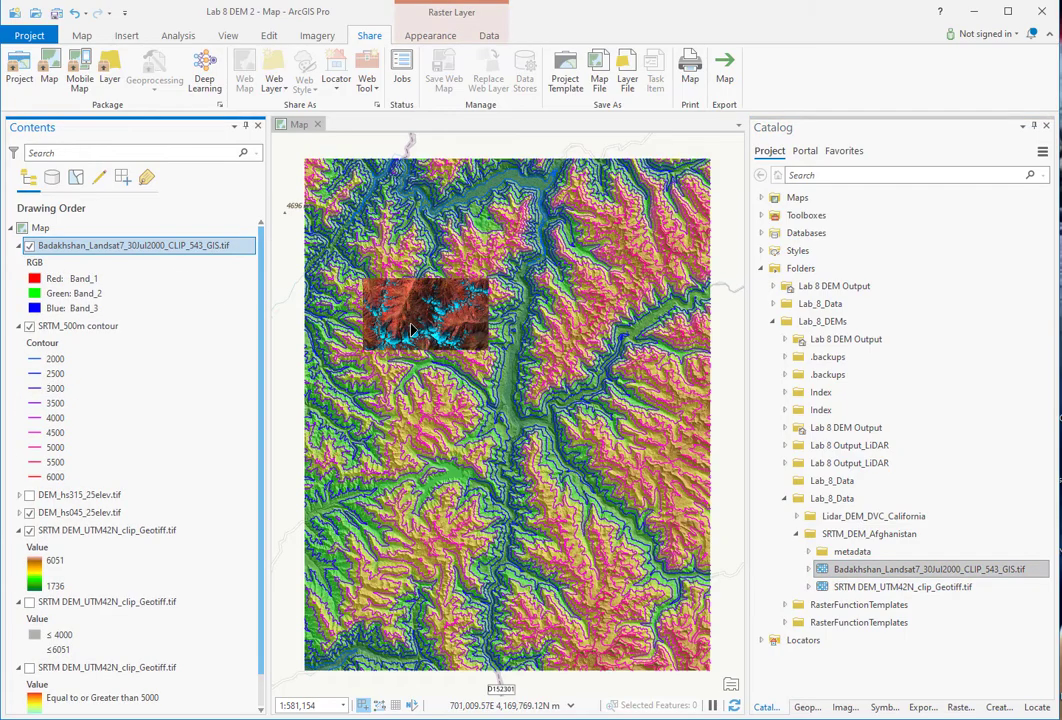
scroll(390, 316, "up", 2)
scroll(390, 316, "up", 3)
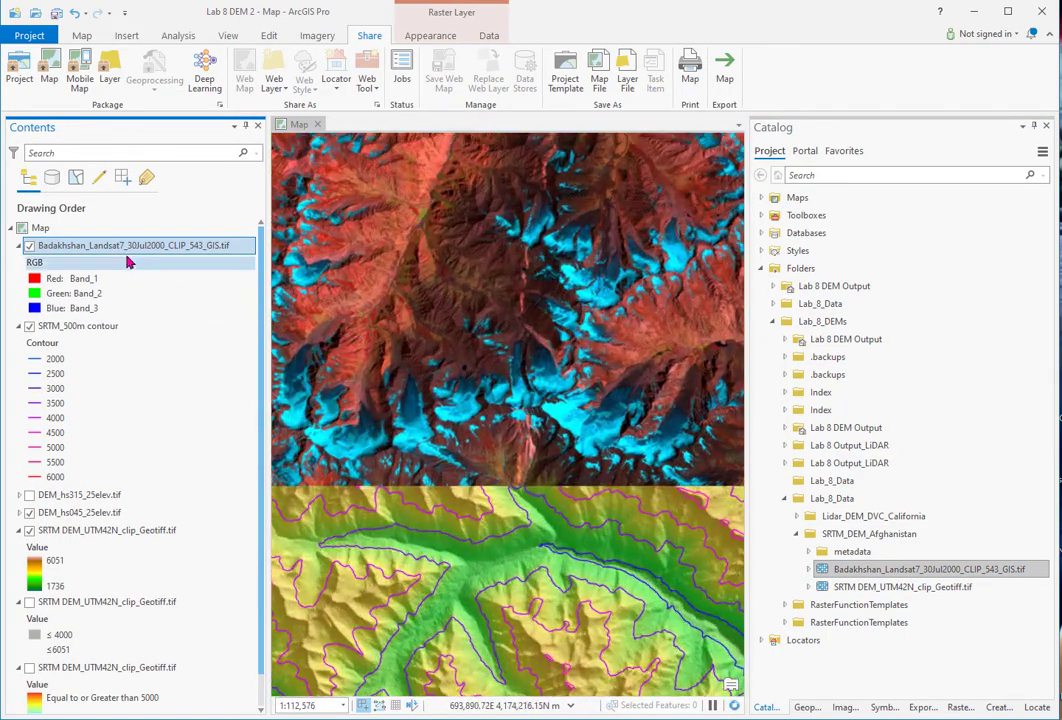
left_click_drag(130, 243, 119, 475)
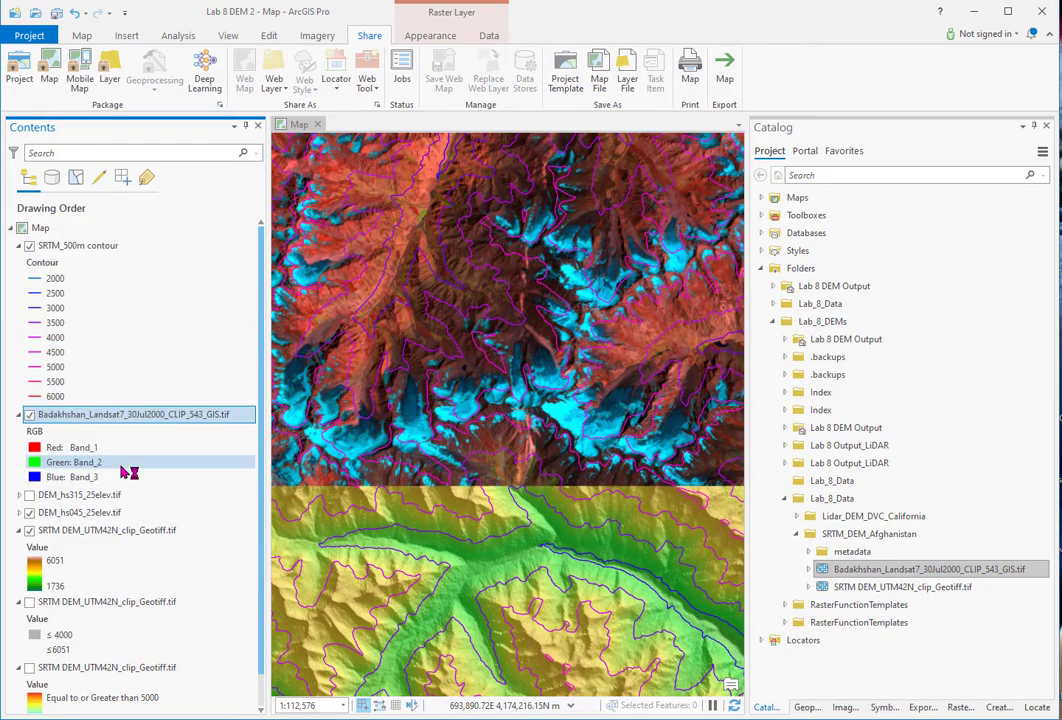
left_click(78, 37)
left_click_drag(392, 404, 520, 420)
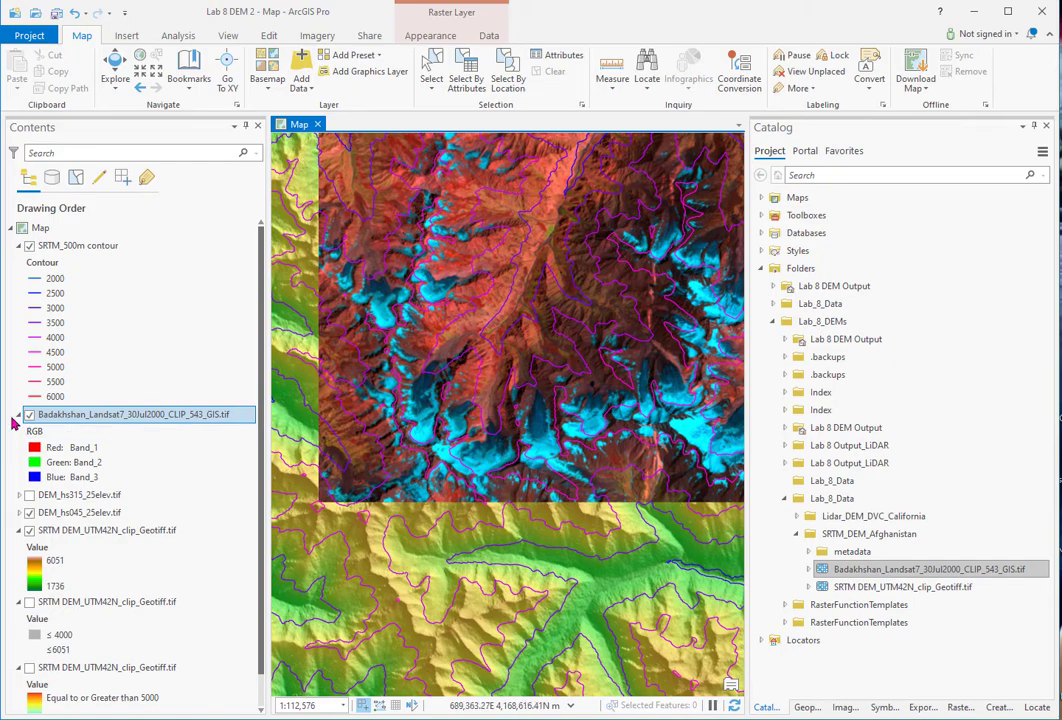
left_click(29, 245)
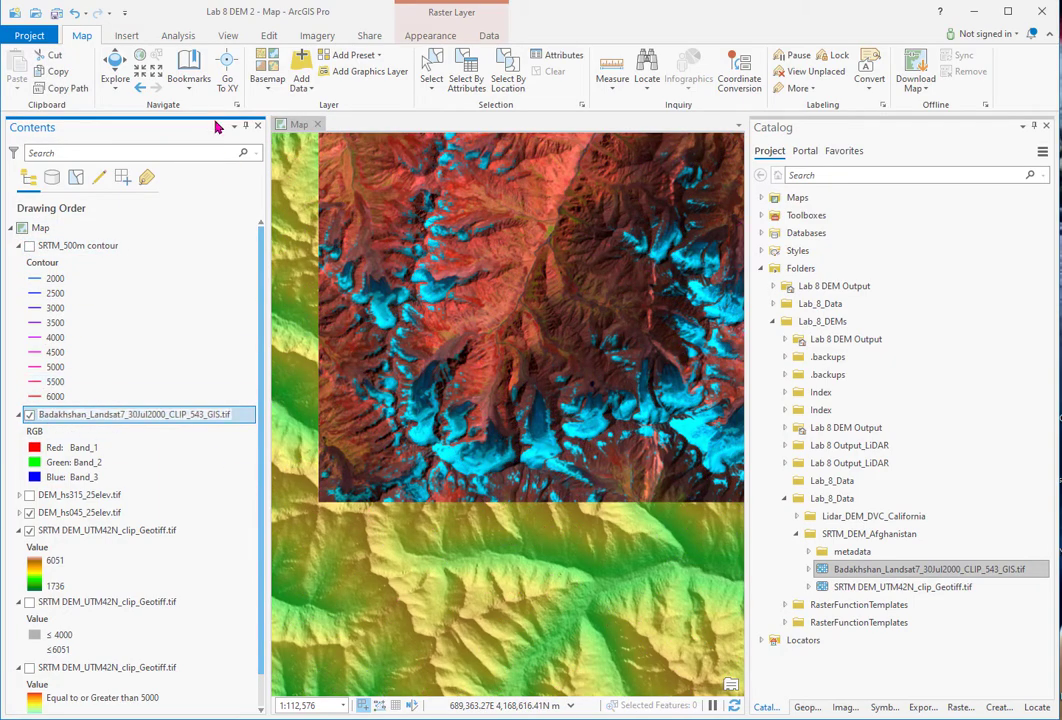
- Set the Landsat transparency to 46% over DEM_hs315, hiding DEM_hs045 and the SRTM DEM
left_click(430, 35)
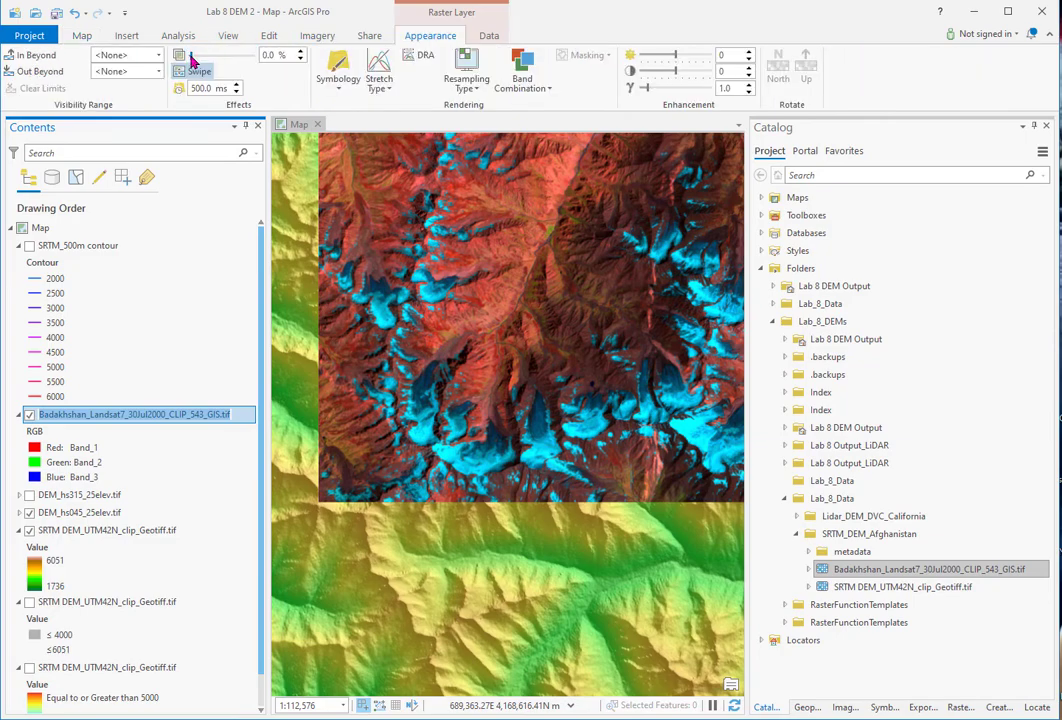
left_click_drag(191, 55, 220, 62)
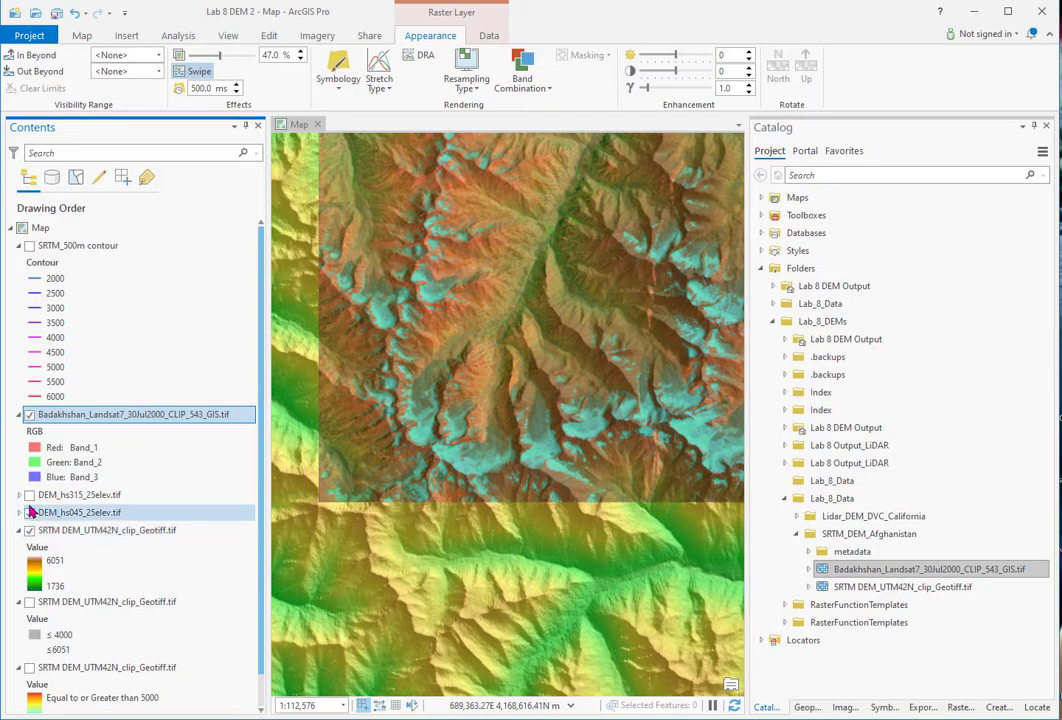
left_click(29, 494)
left_click(29, 512)
left_click(29, 530)
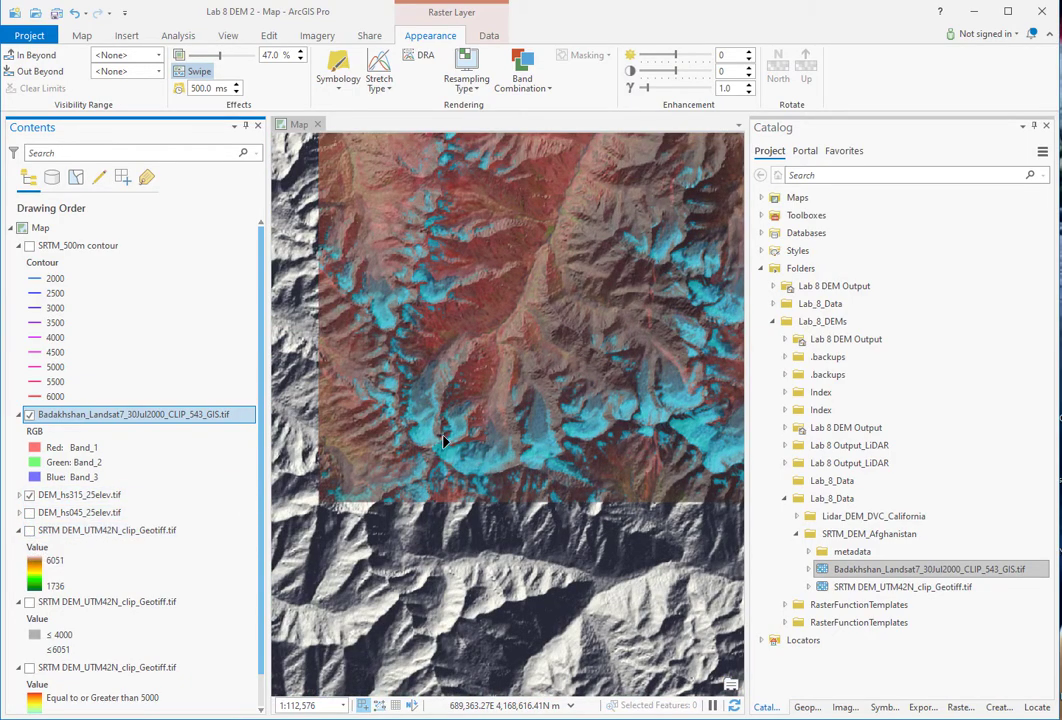
- Fine-tune the Landsat transparency, then hide the Landsat image to view the hillshade alone
scroll(563, 414, "down", 2)
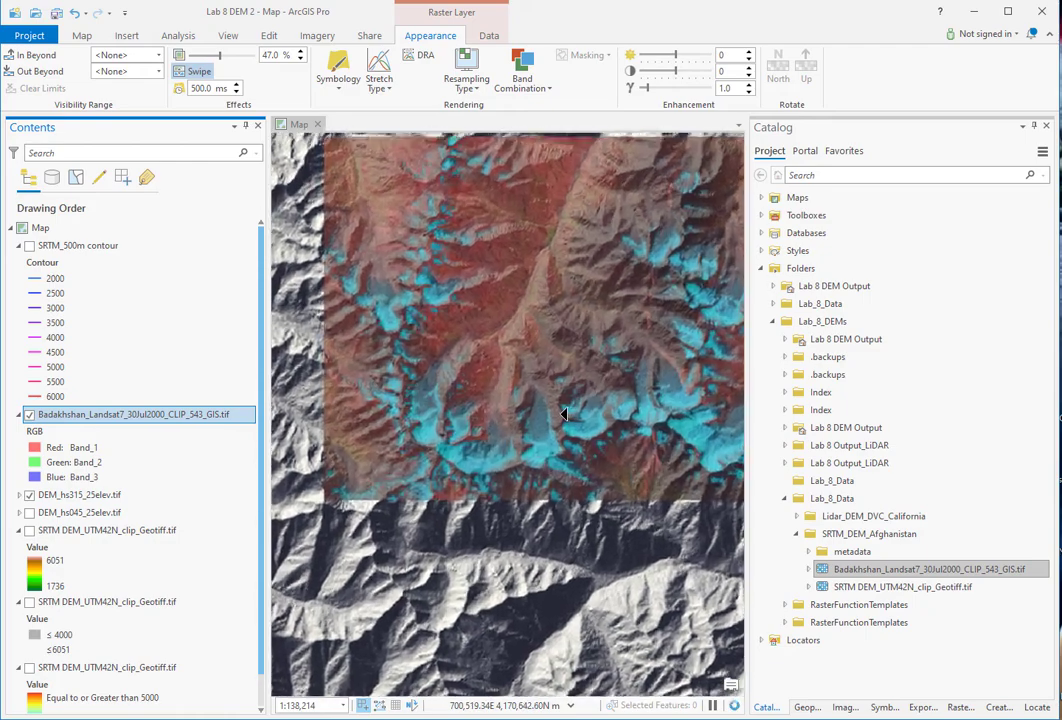
scroll(563, 414, "up", 3)
mouse_move(221, 60)
left_mouse_down()
mouse_move(233, 60)
mouse_move(197, 65)
mouse_move(222, 62)
left_mouse_up()
scroll(408, 335, "down", 3)
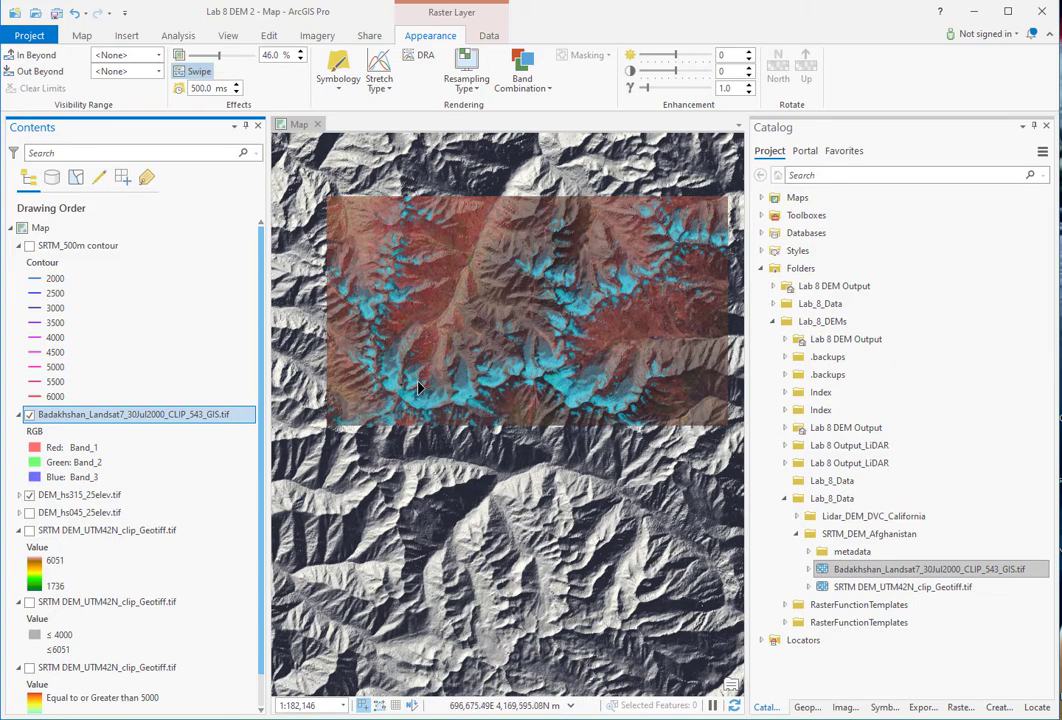
scroll(402, 363, "up", 3)
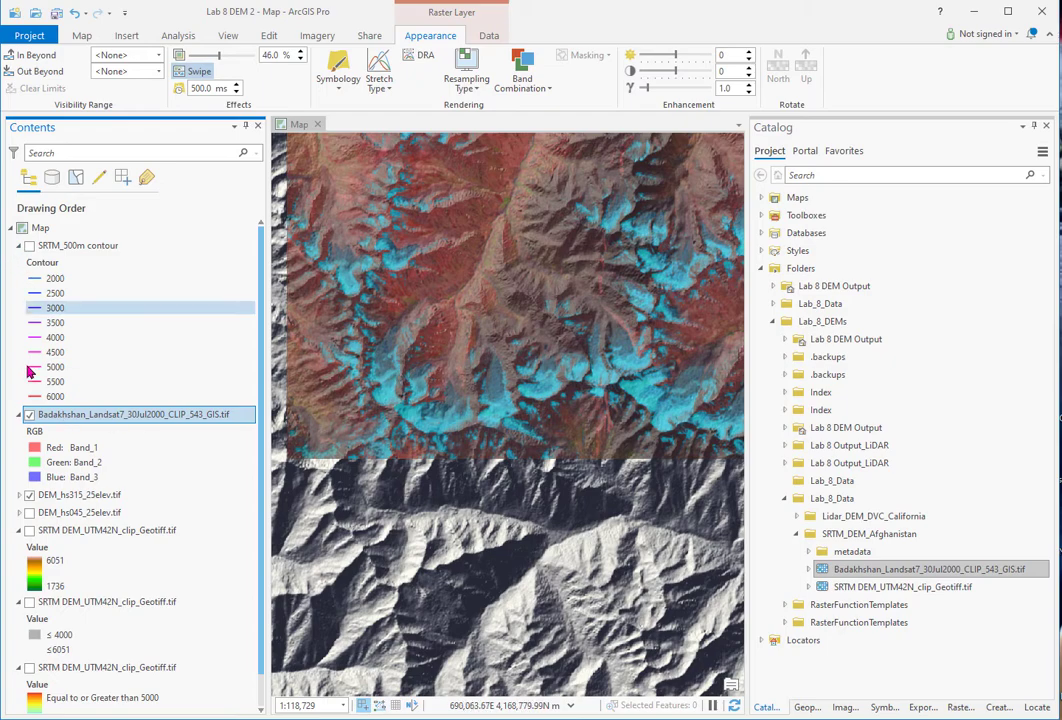
left_click(29, 415)
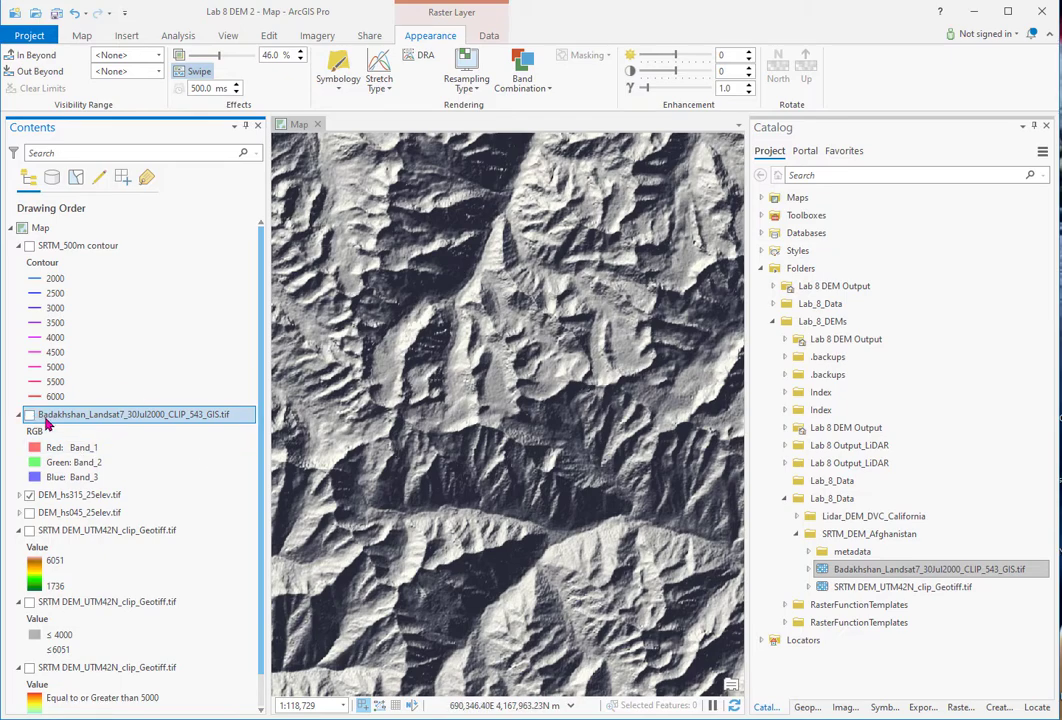
- Show the Landsat image again and pan the map to see its edge
left_click(29, 415)
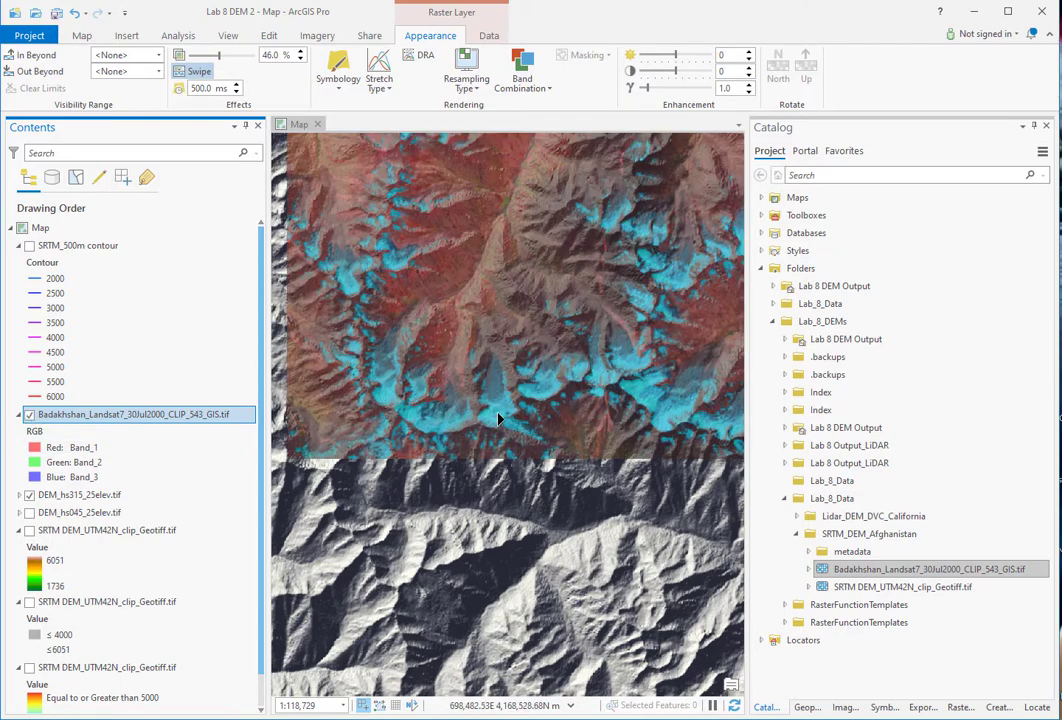
key("c")
left_click_drag(640, 390, 505, 475)
scroll(505, 475, "up", 2)
scroll(519, 430, "up", 2)
scroll(519, 430, "down", 2)
scroll(575, 406, "down", 1)
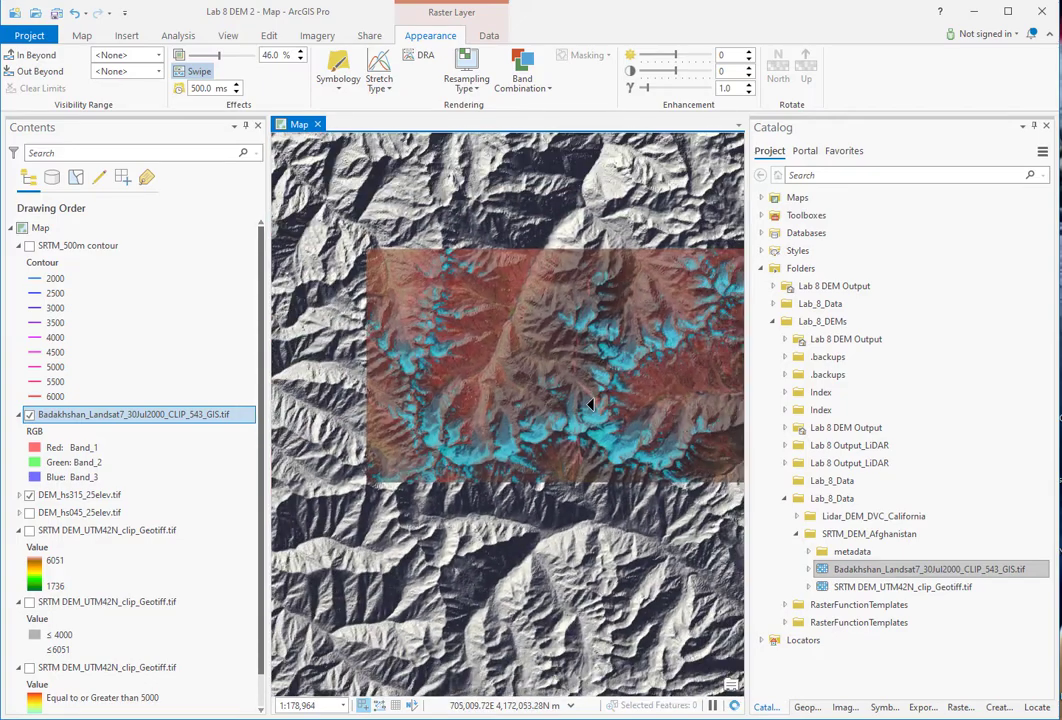
left_click_drag(590, 405, 526, 405)
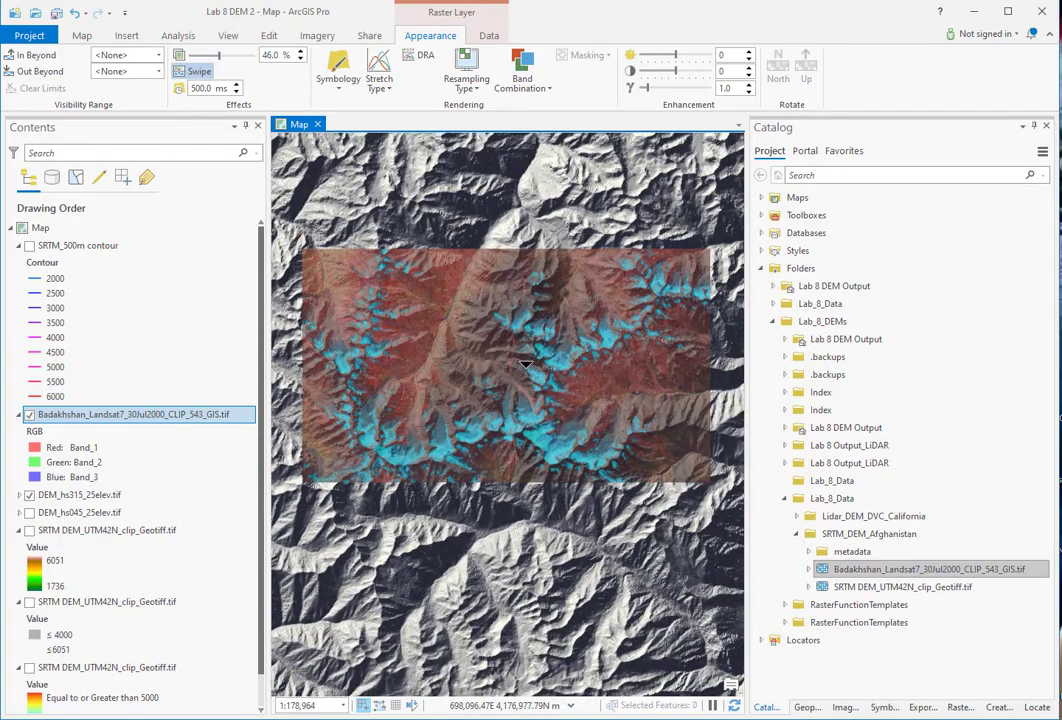
- Set the Landsat layer's transparency to 0% and bring the lab PDF on screen
left_click(100, 414)
left_click_drag(218, 60, 188, 57)
left_click_drag(0, 33, 630, 17)
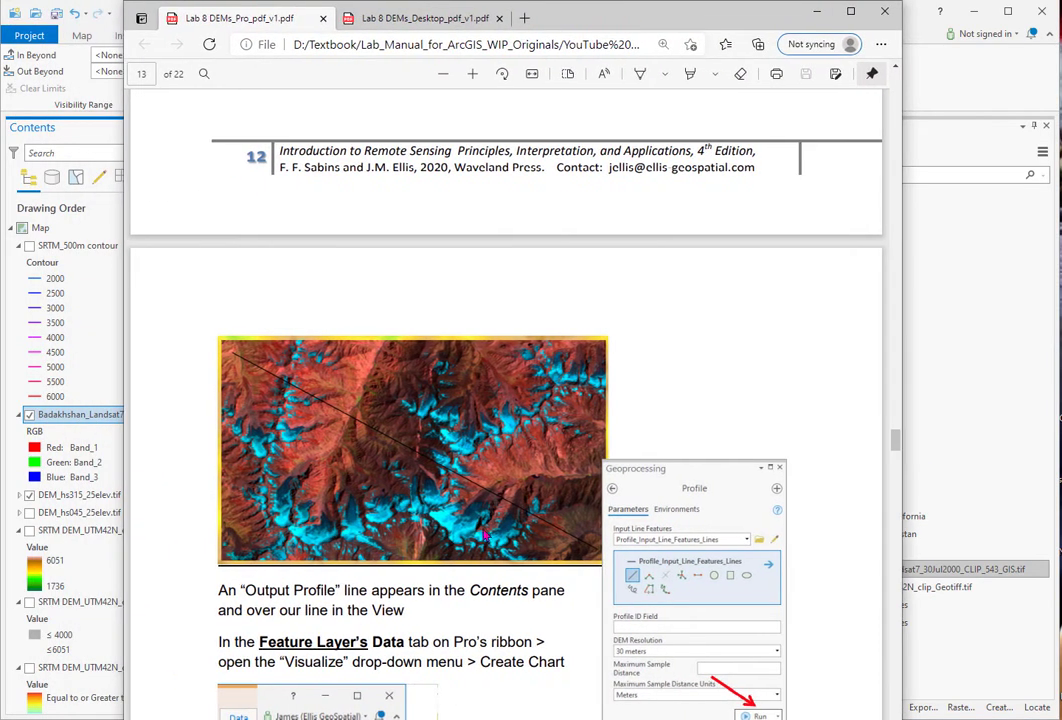
- Scroll through the Pro lab PDF, switch to Lab 8 DEMs_Desktop_pdf_v1.pdf, then return to ArcGIS Pro
scroll(580, 541, "down", 4)
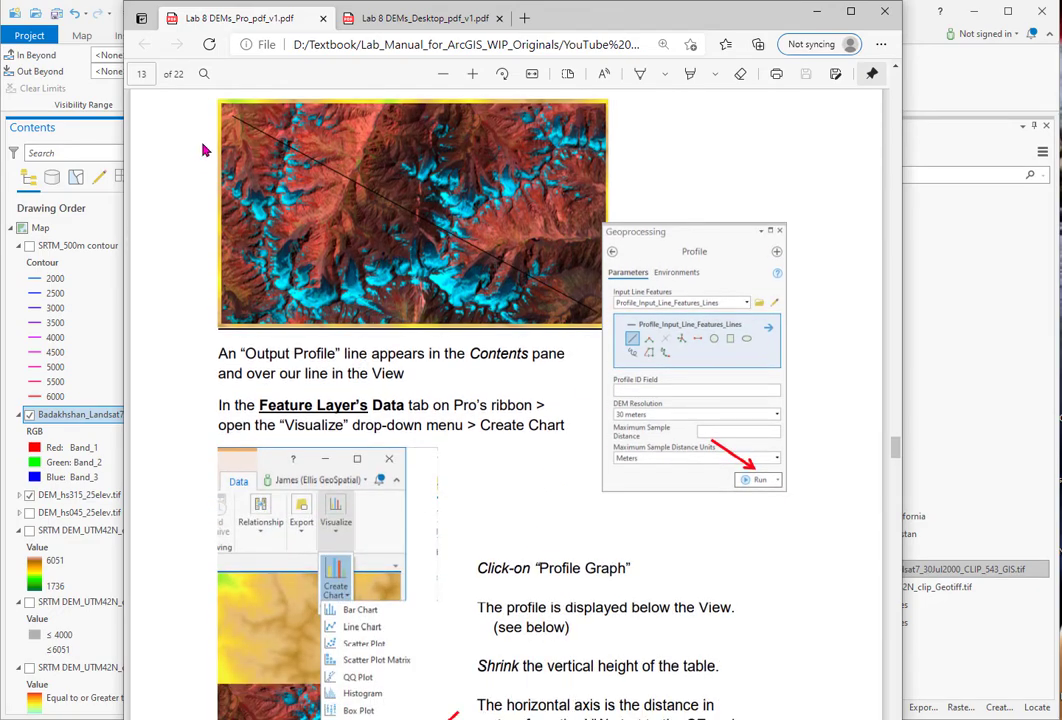
scroll(520, 470, "down", 3)
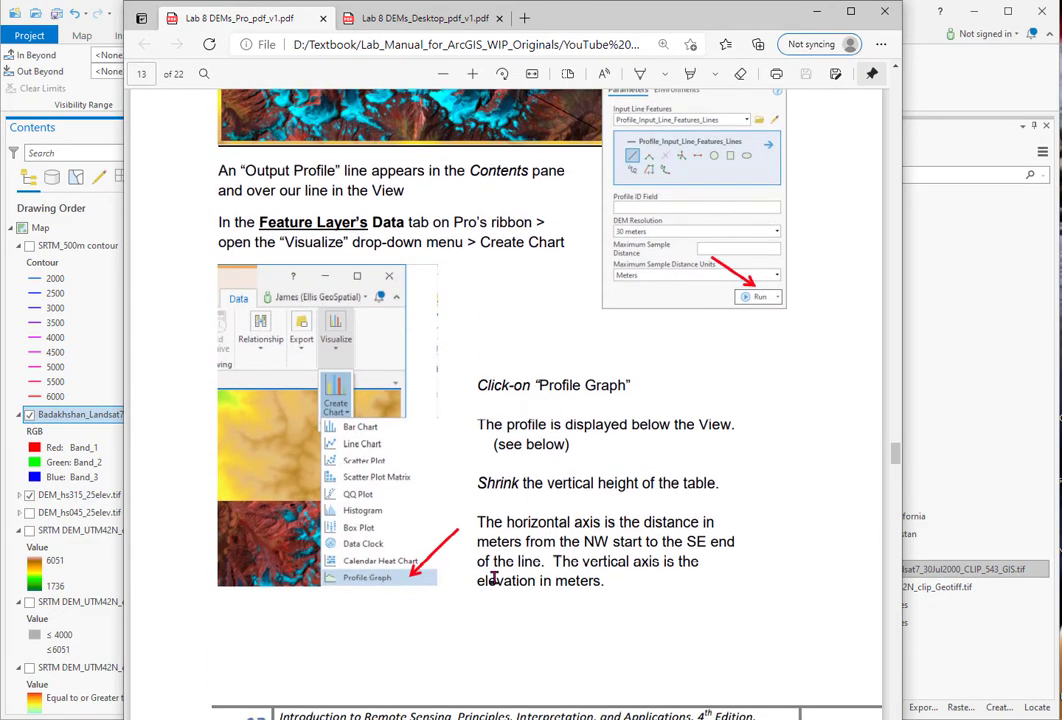
scroll(552, 547, "down", 4)
scroll(552, 547, "down", 5)
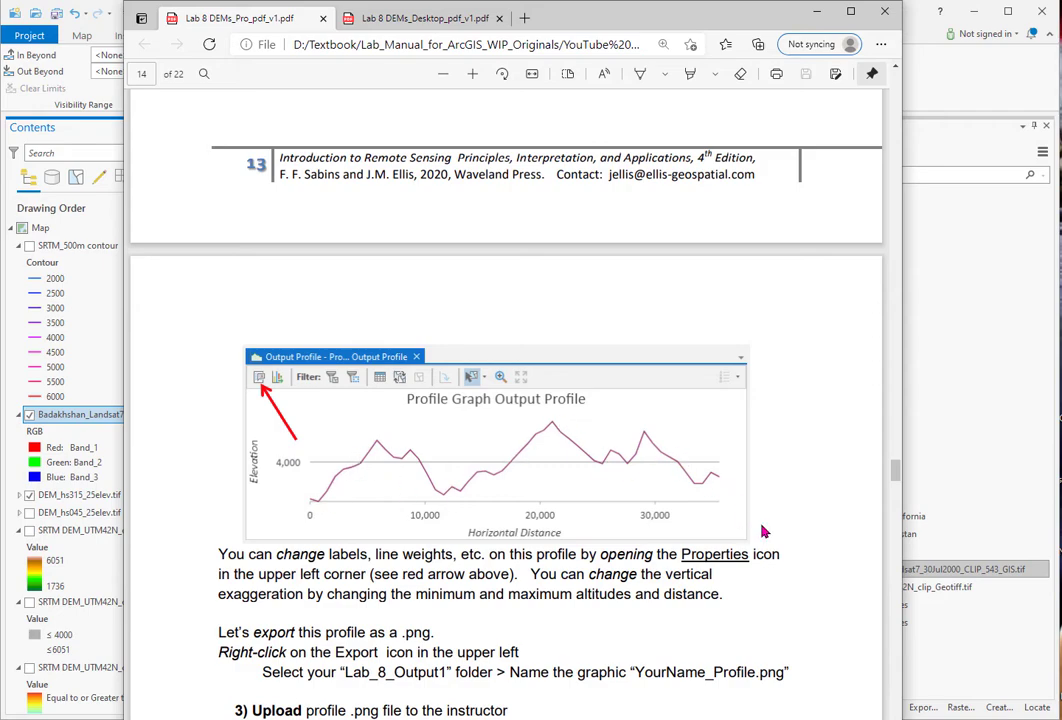
scroll(820, 556, "down", 7)
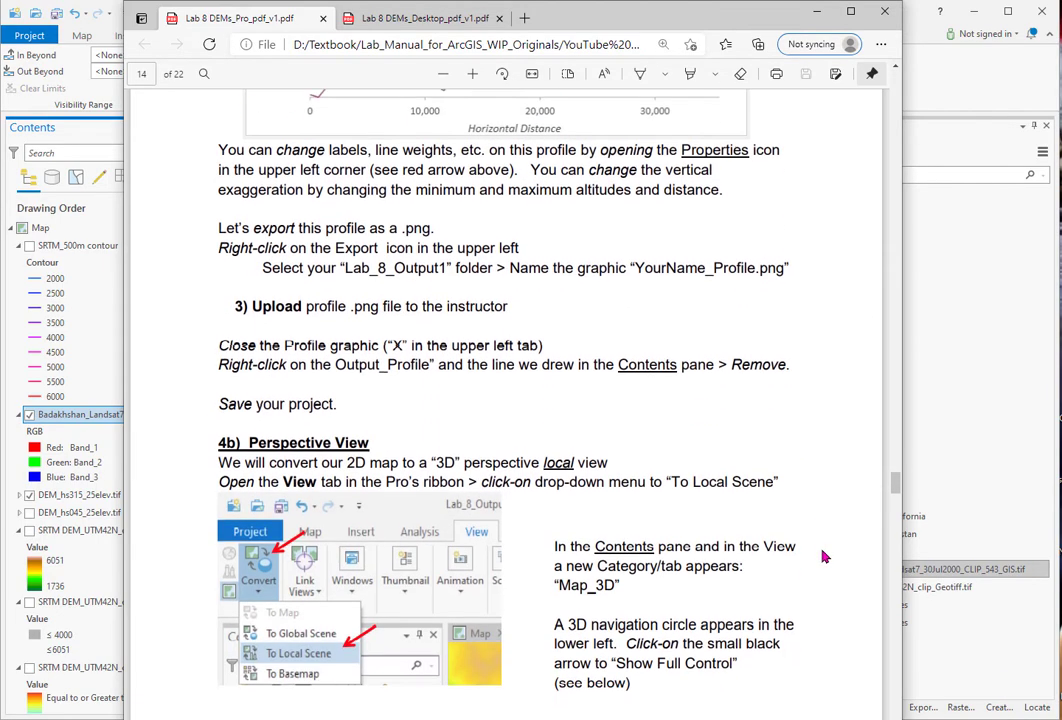
scroll(826, 556, "down", 3)
scroll(826, 556, "down", 10)
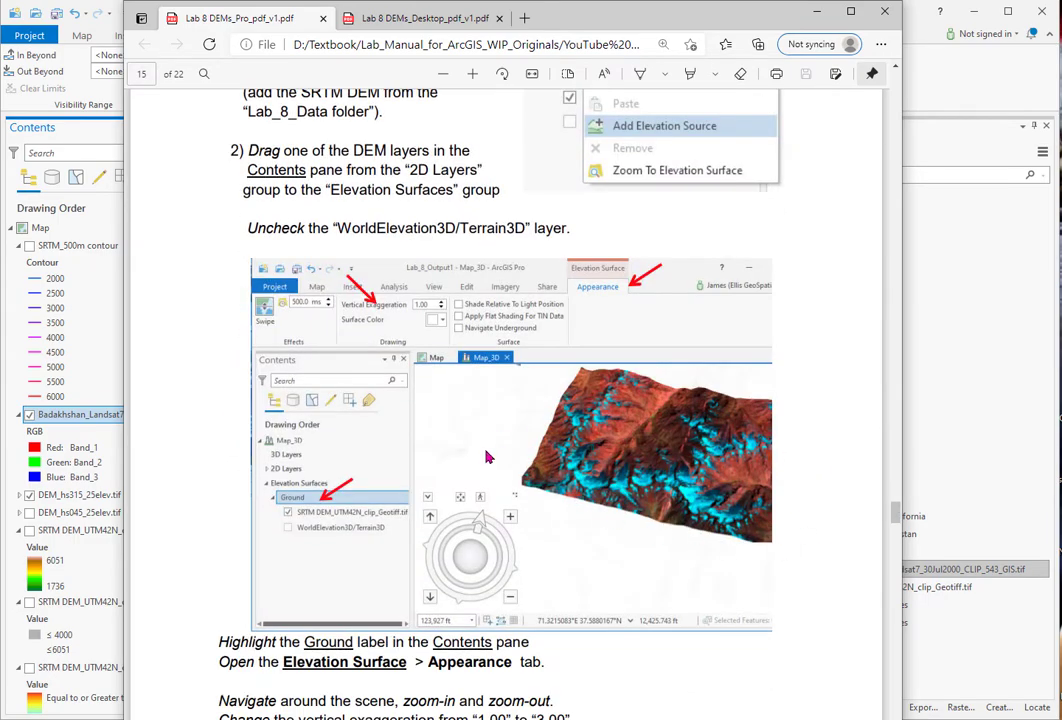
scroll(816, 495, "down", 10)
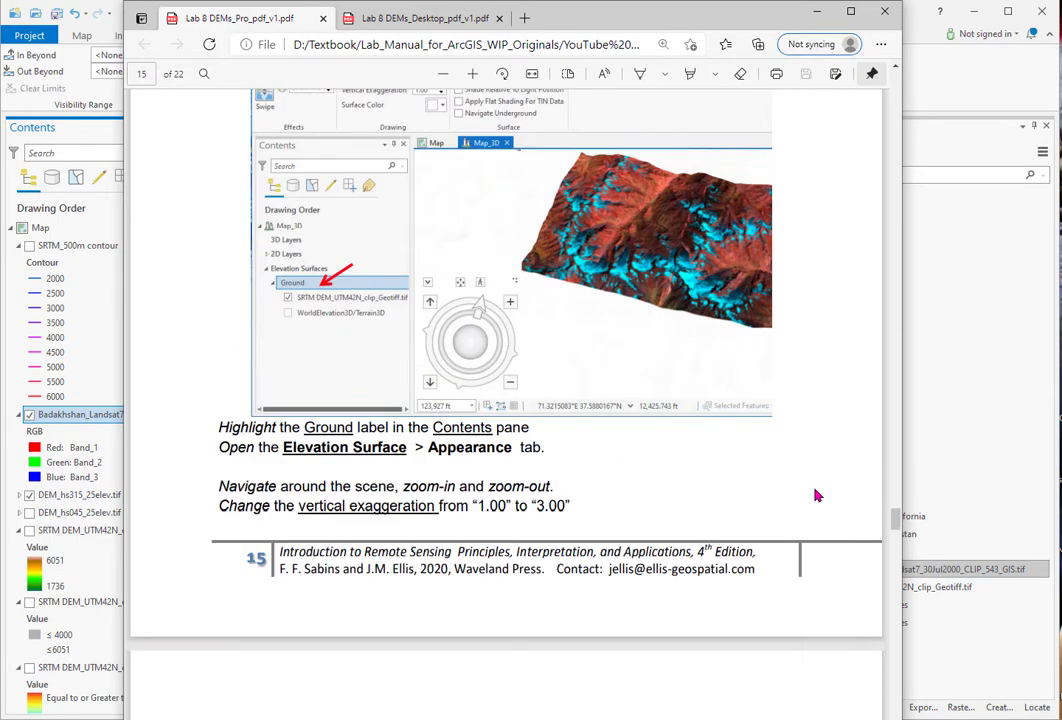
scroll(816, 495, "down", 2)
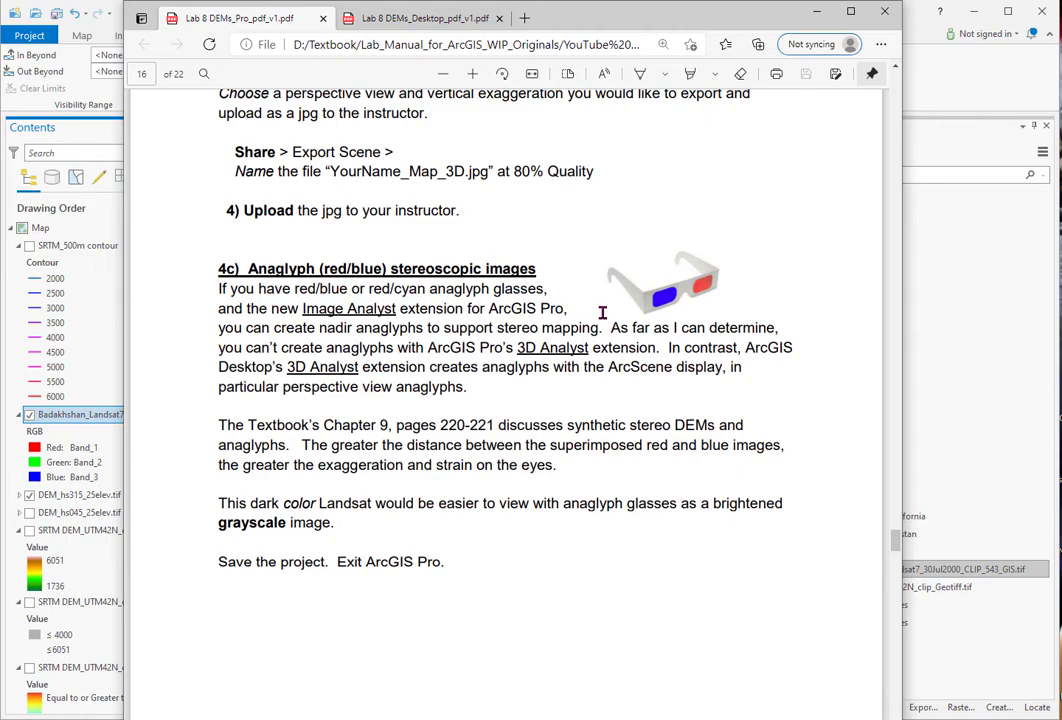
left_click(386, 20)
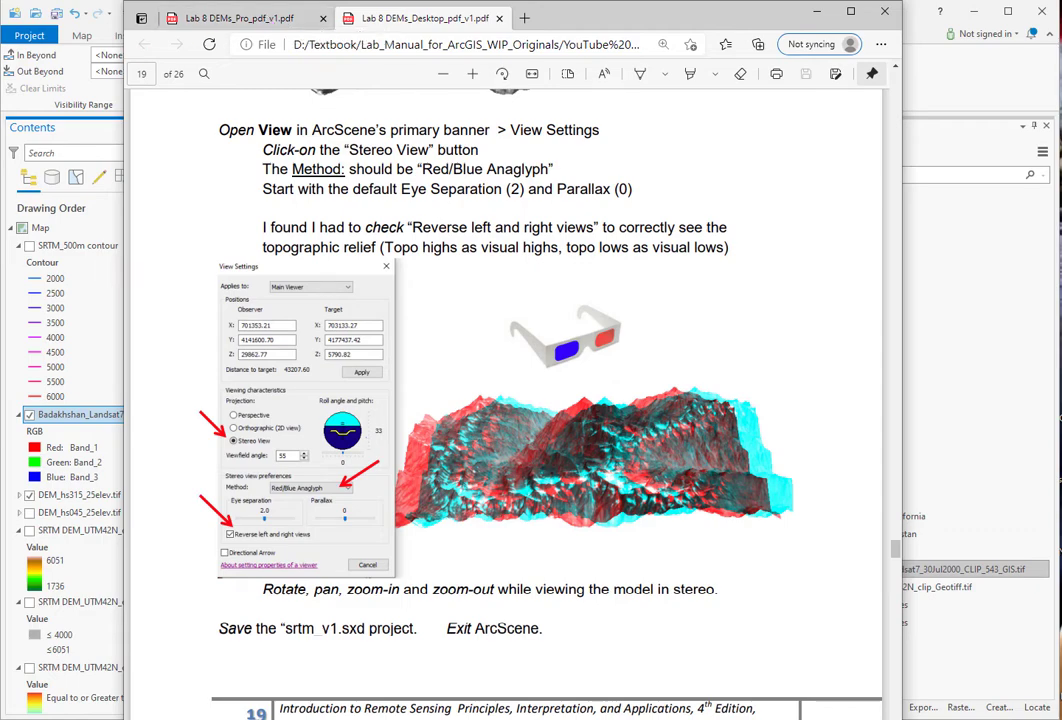
key("alt+Tab")
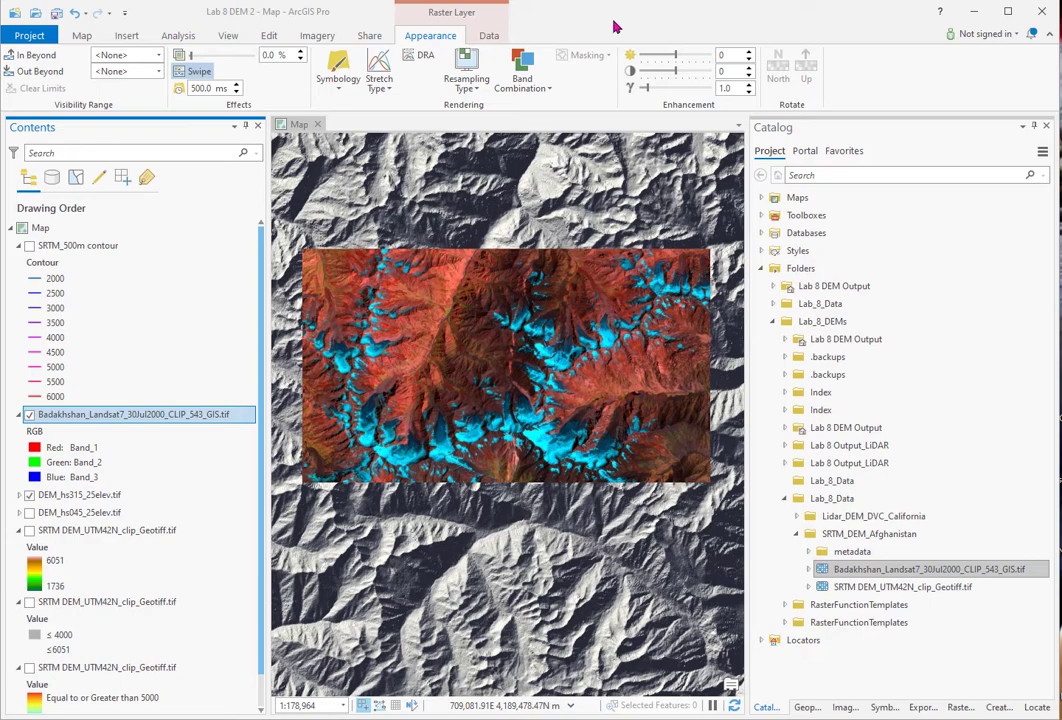
- Save the current DEM project from the quick access toolbar
left_click(56, 14)
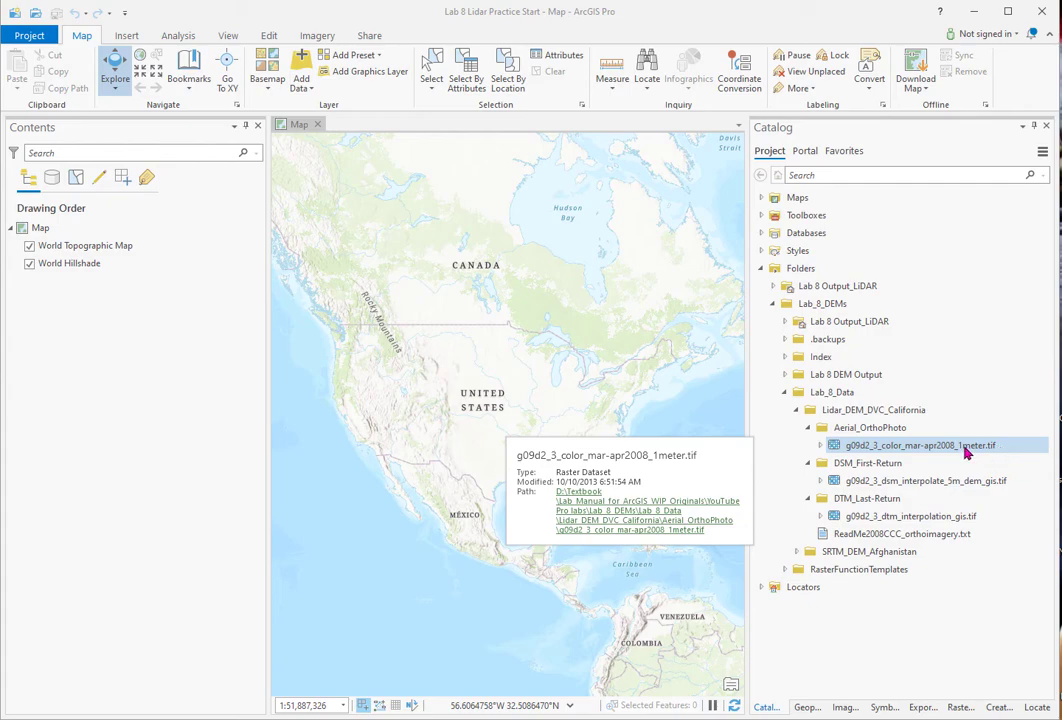
- Add the 1-meter colour orthophoto to Contents and hide the World Hillshade basemap
left_click_drag(865, 452, 178, 247)
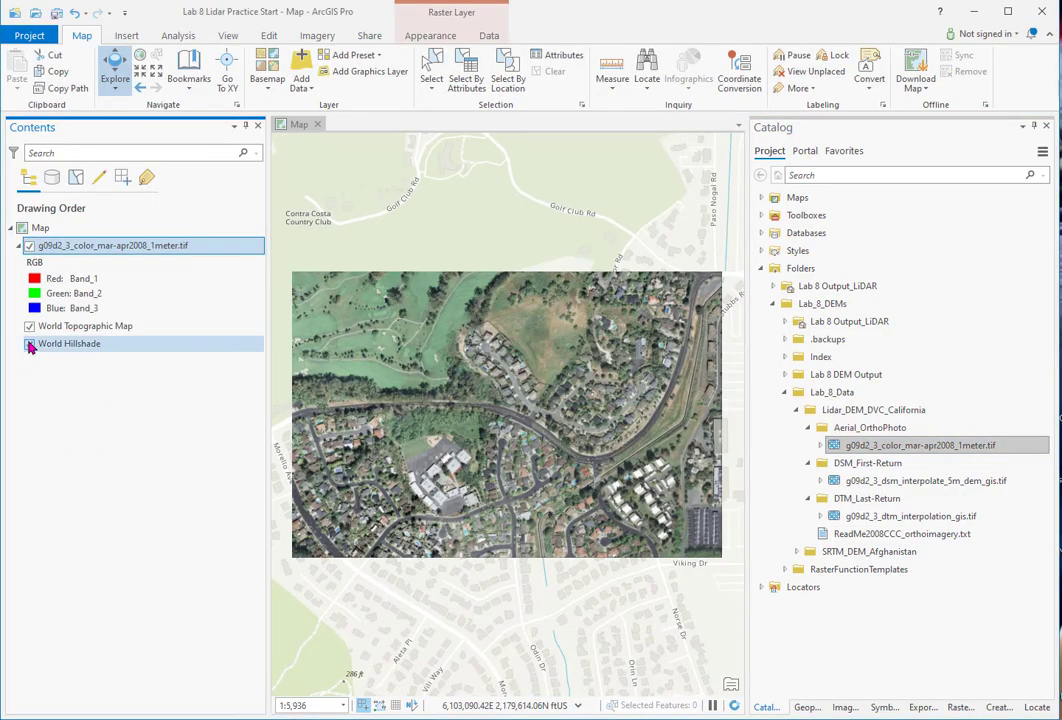
left_click(30, 343)
left_click(29, 330)
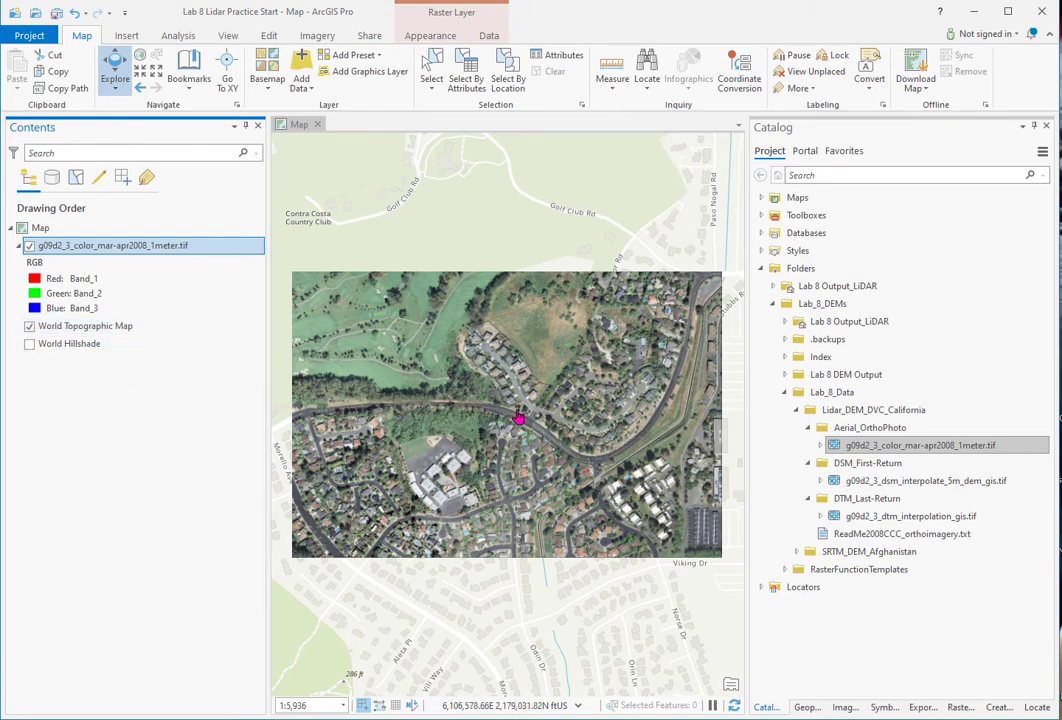
- Zoom and pan the map to frame the orthophoto
scroll(510, 421, "up", 3)
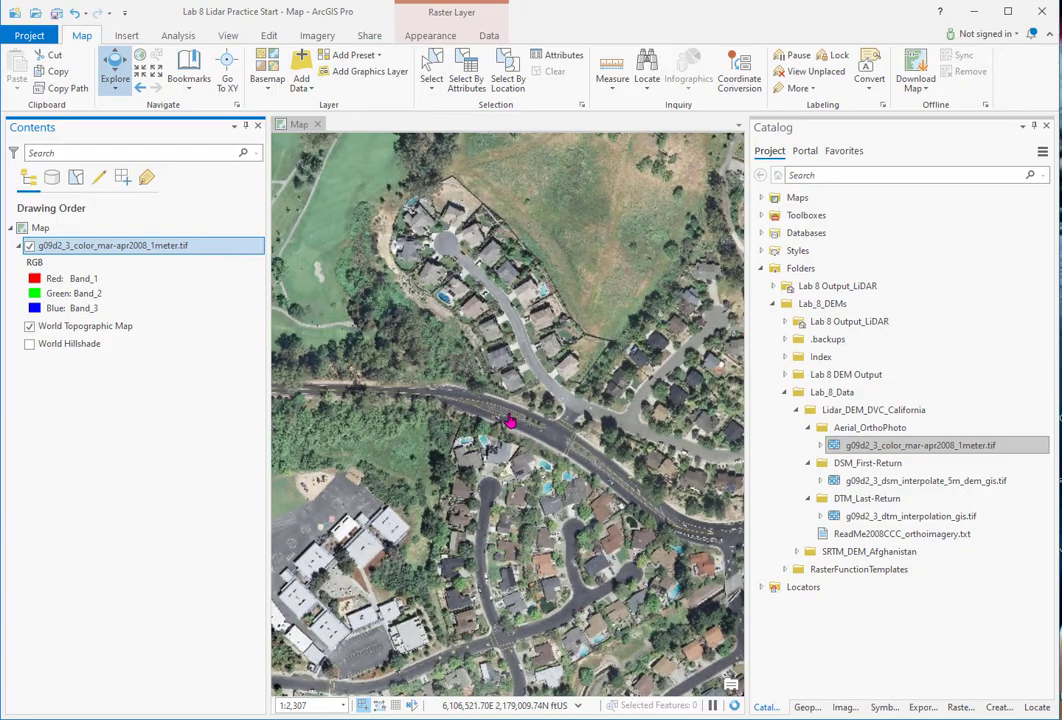
scroll(510, 421, "up", 2)
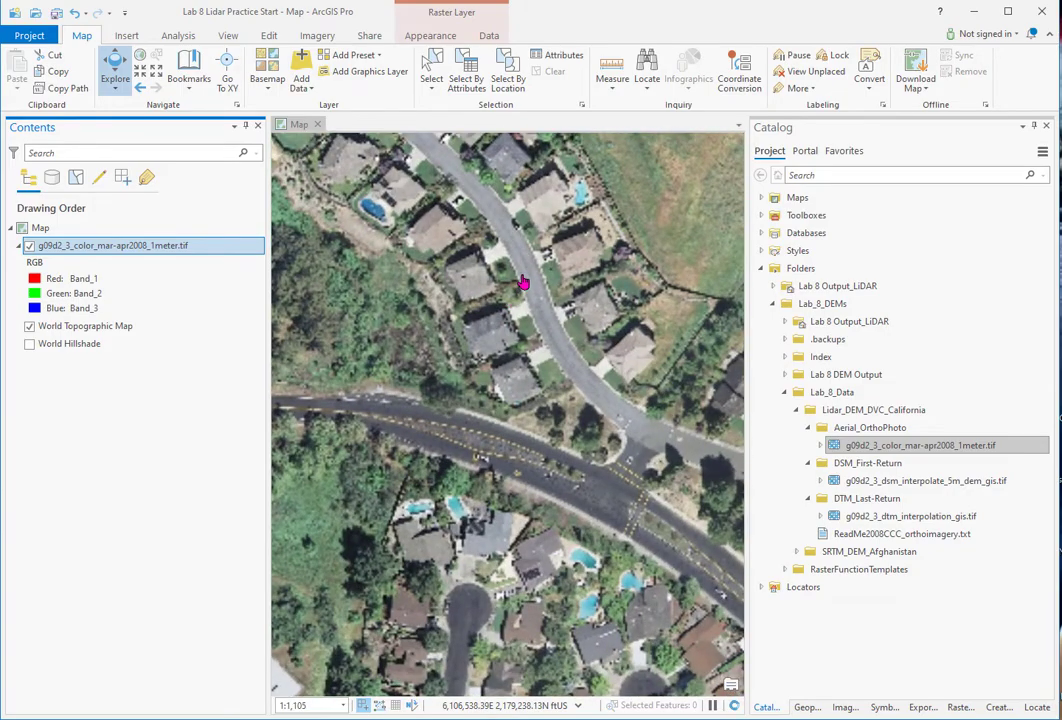
scroll(524, 284, "down", 3)
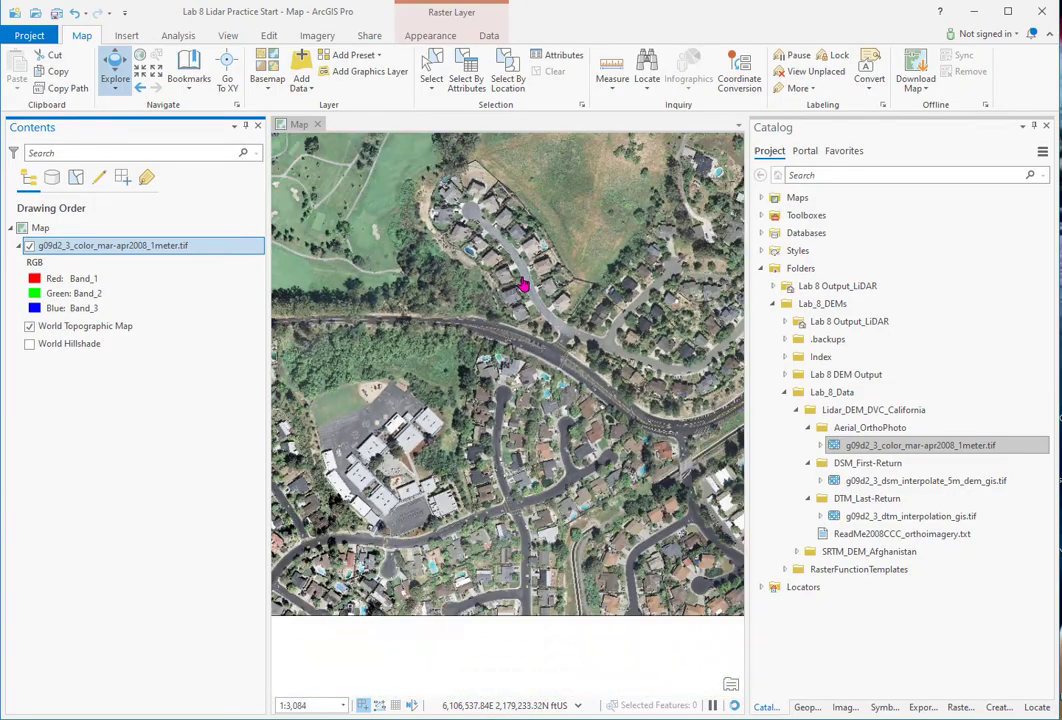
scroll(533, 306, "down", 3)
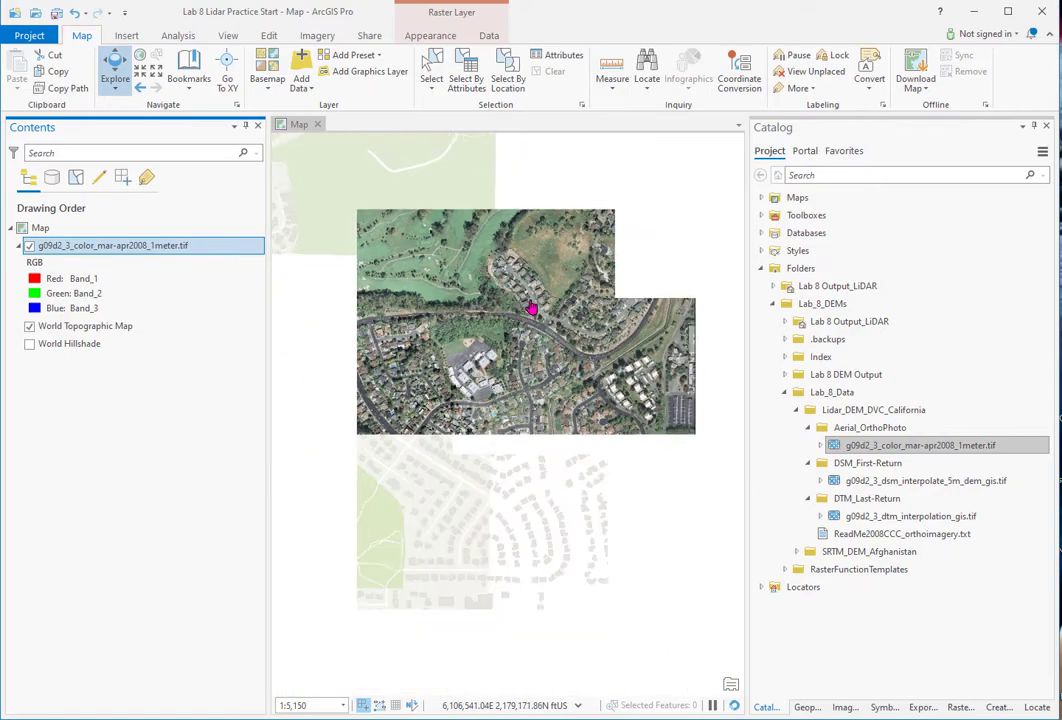
left_click_drag(524, 278, 468, 408)
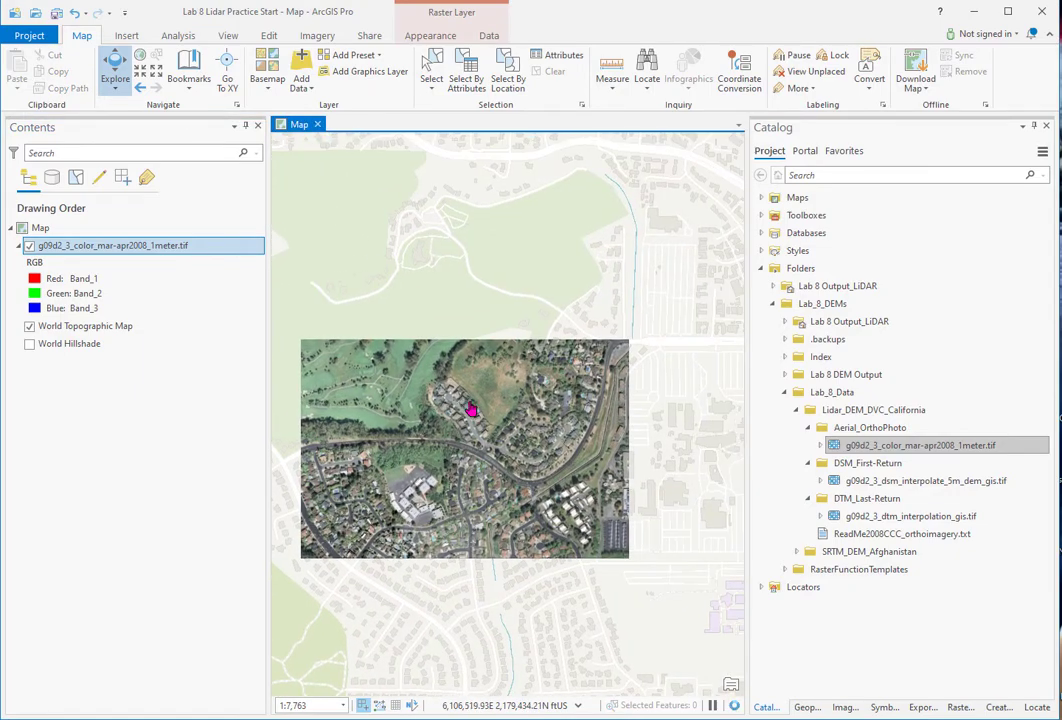
scroll(472, 410, "up", 2)
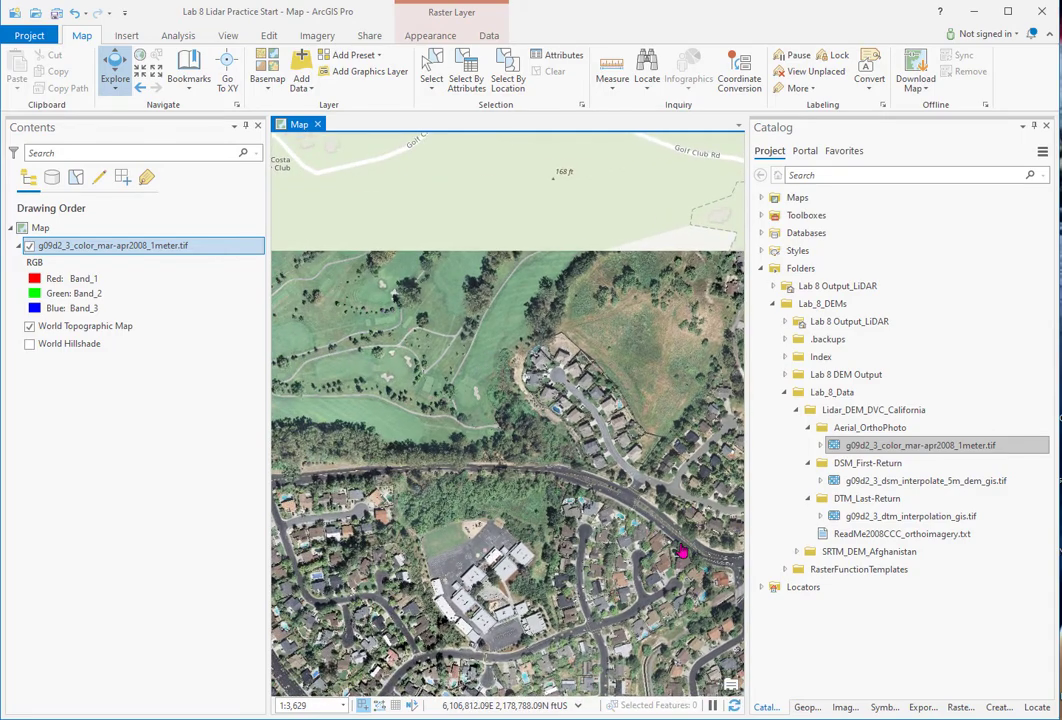
scroll(595, 458, "down", 2)
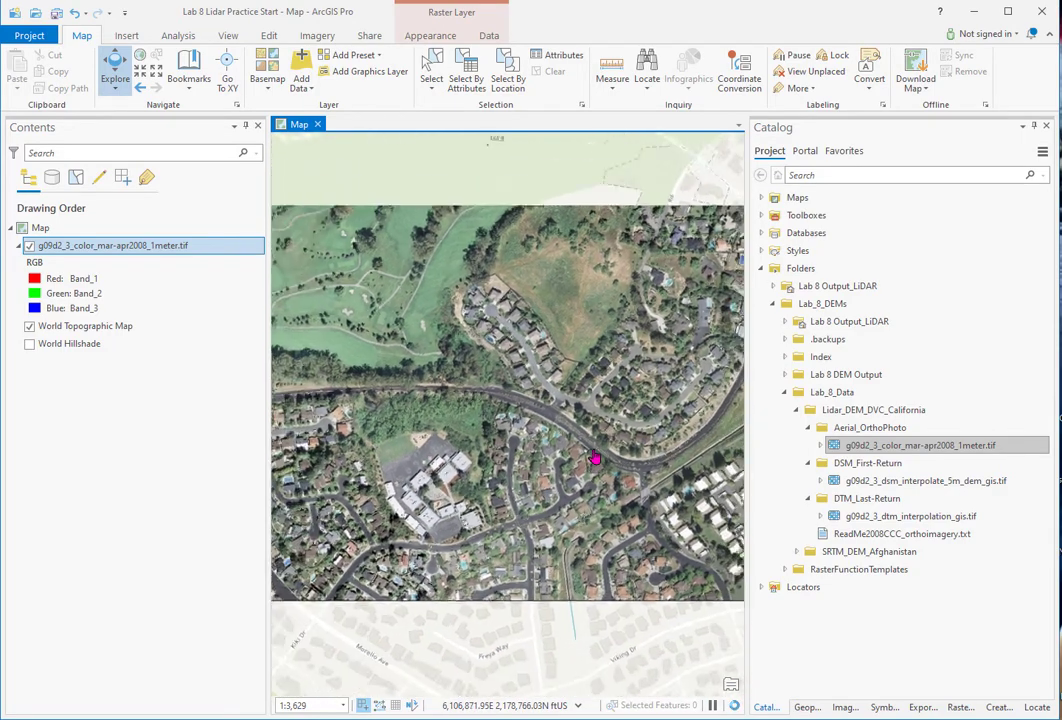
left_click_drag(628, 462, 580, 456)
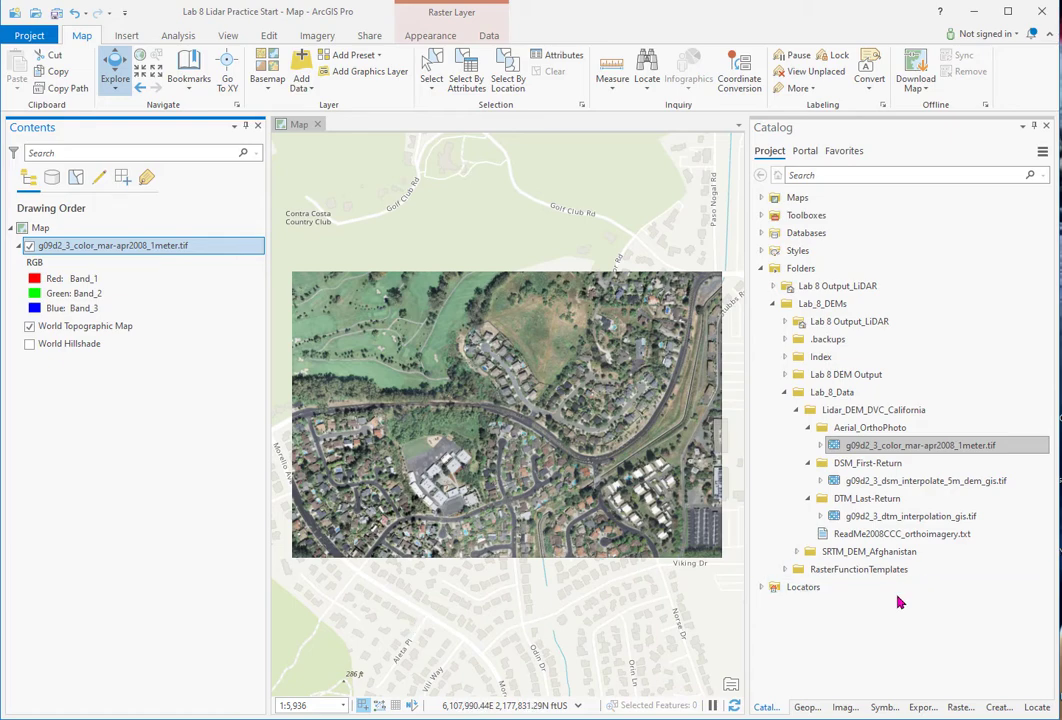
- Add g09d2_3_dsm_interpolate_5m_dem_gis.tif with a Minimum Maximum stretch and spectrum ramp (68.5383–278.807)
left_click(864, 482)
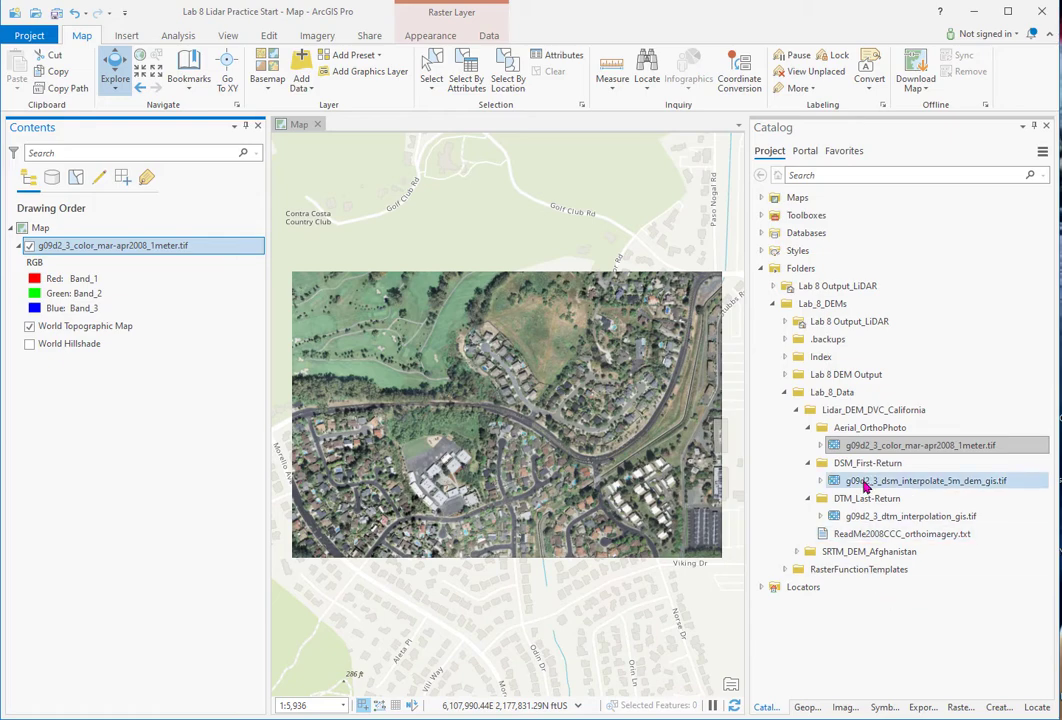
left_click_drag(866, 487, 175, 247)
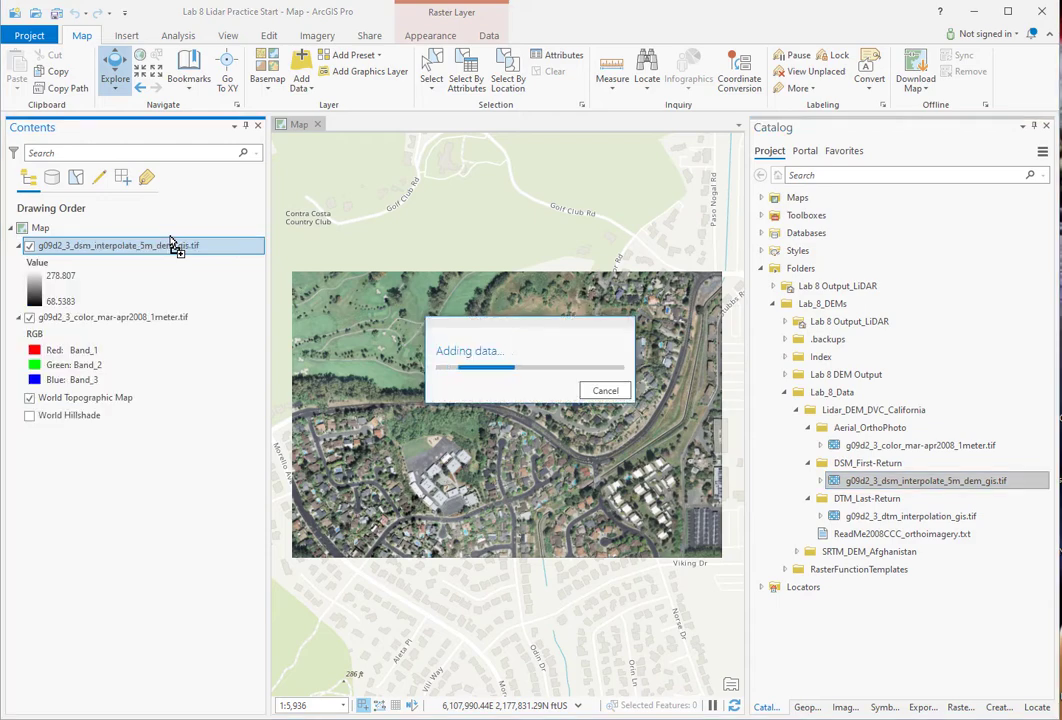
left_click(884, 707)
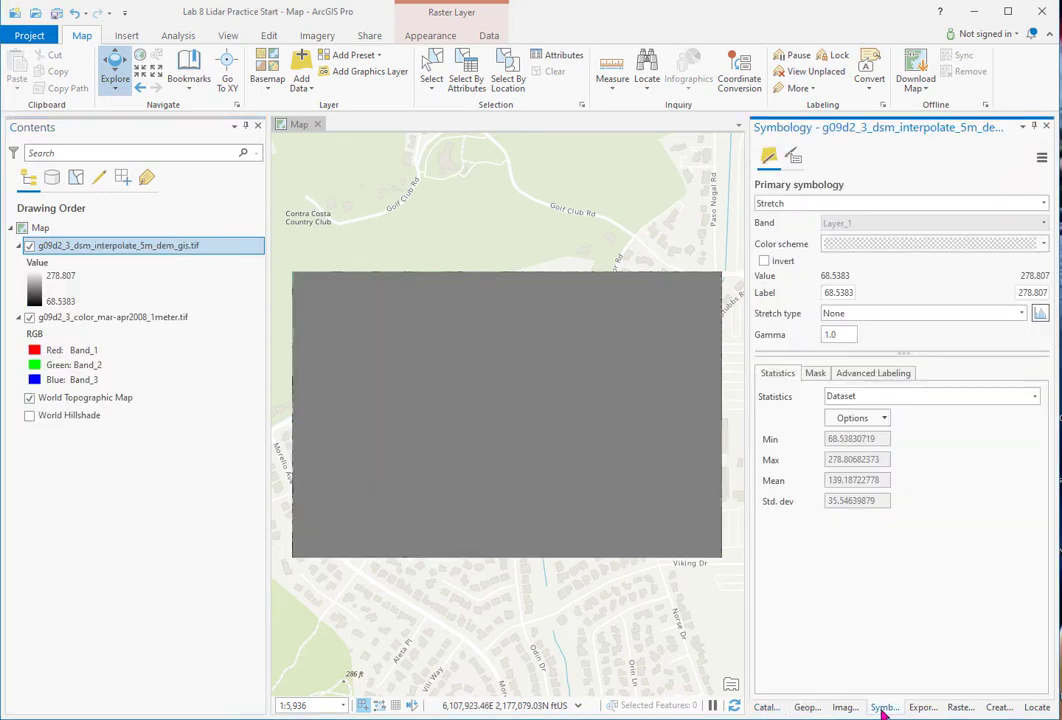
left_click(1021, 313)
left_click(932, 387)
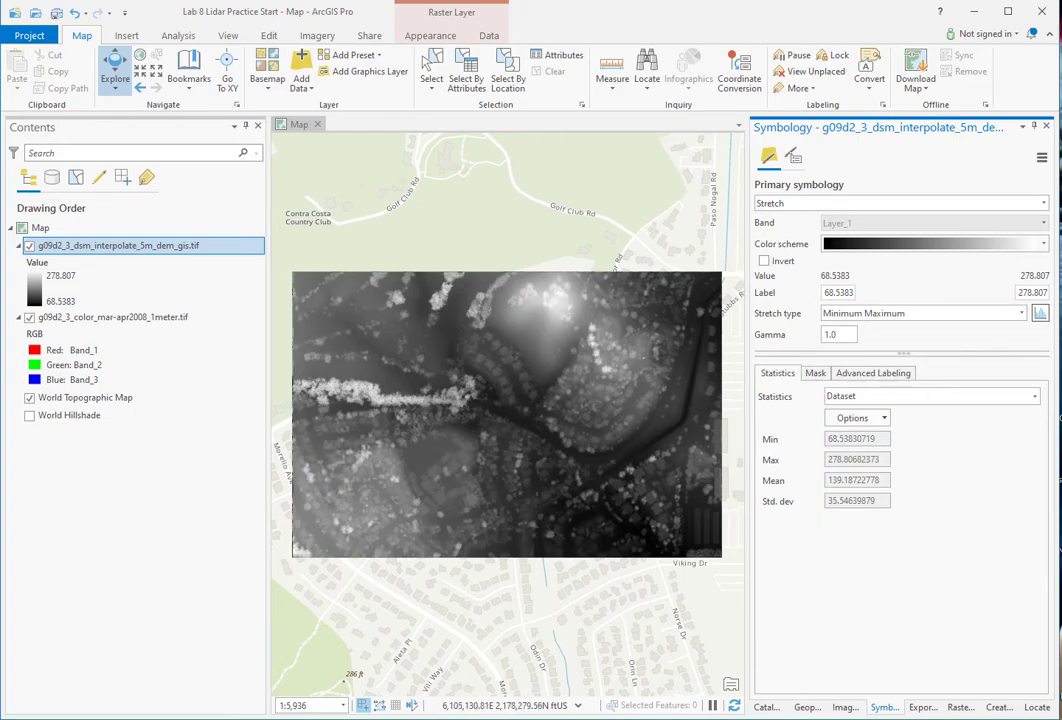
left_click(1045, 249)
left_click(1000, 383)
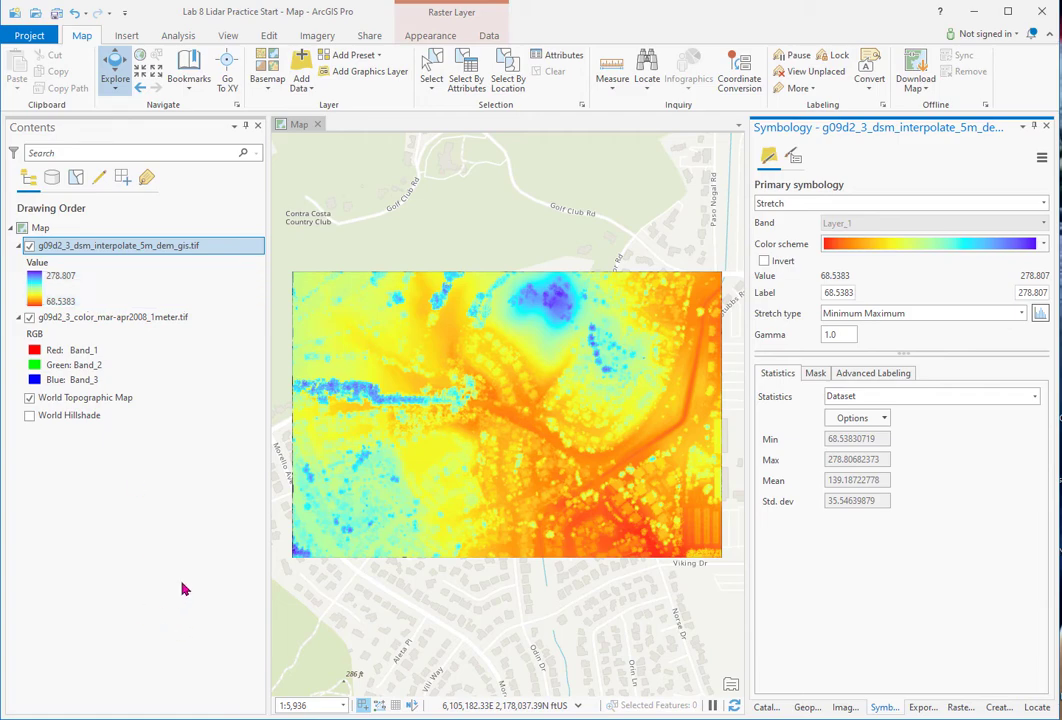
scroll(322, 422, "up", 4)
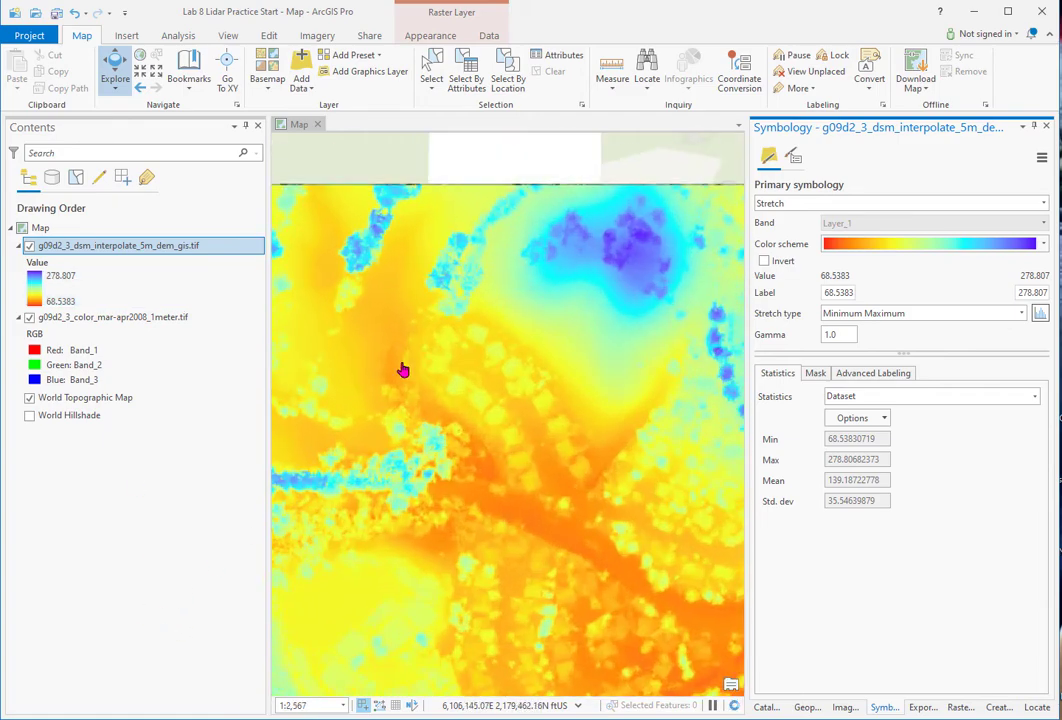
scroll(406, 370, "down", 4)
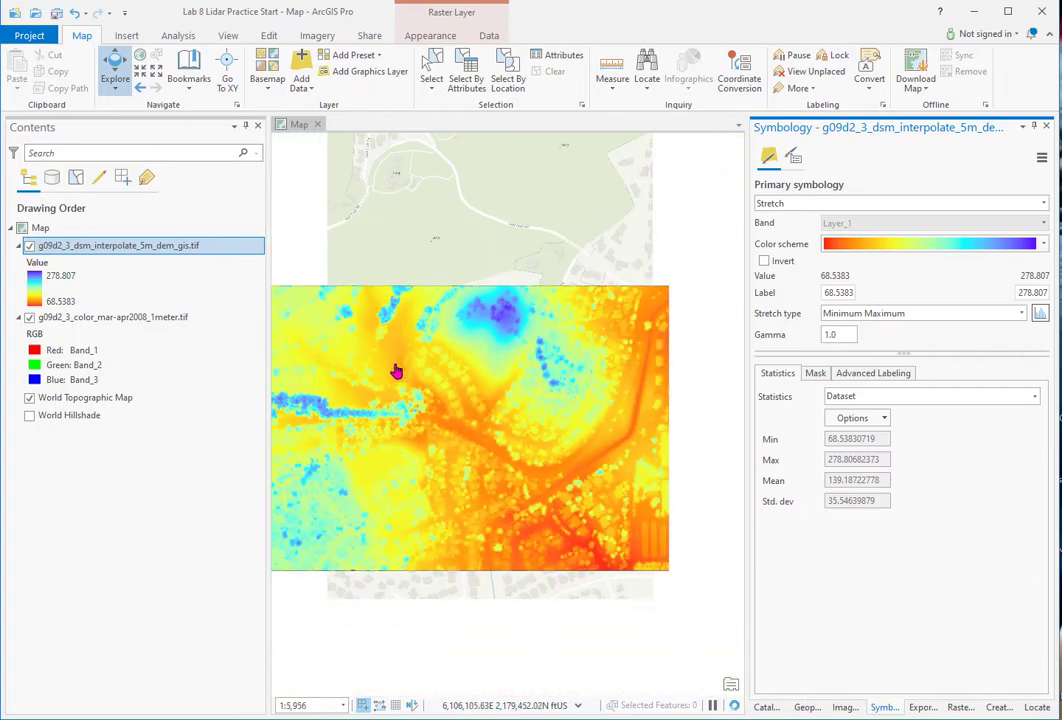
- Find and open the Hillshade surface tool in the geoprocessing search
left_click(806, 707)
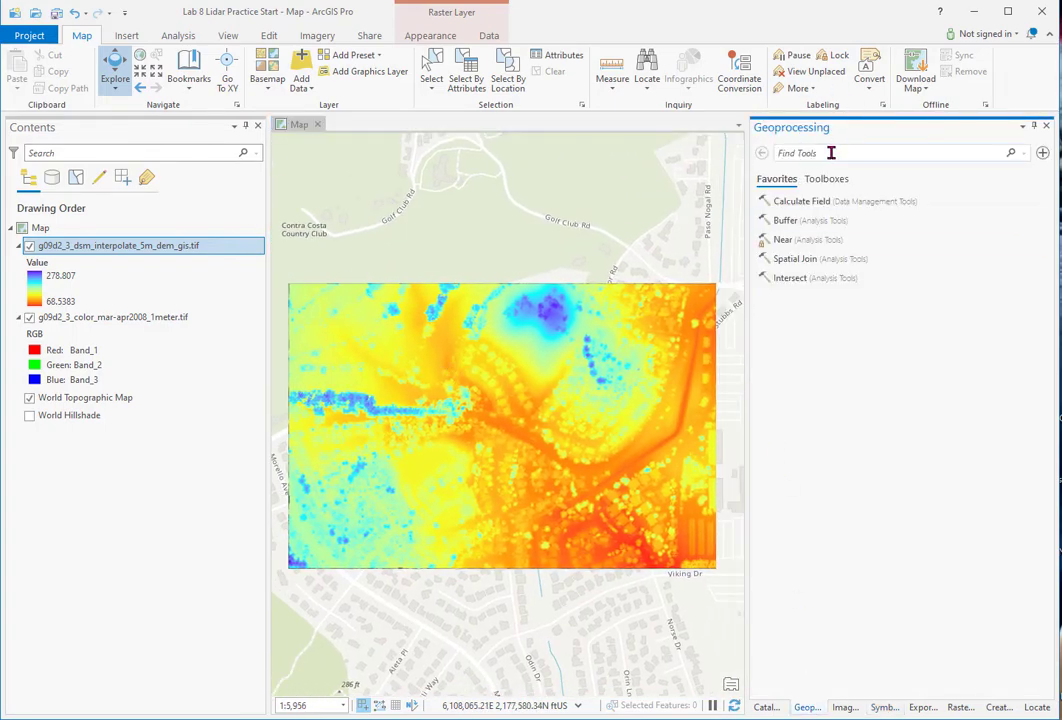
type("hillshade")
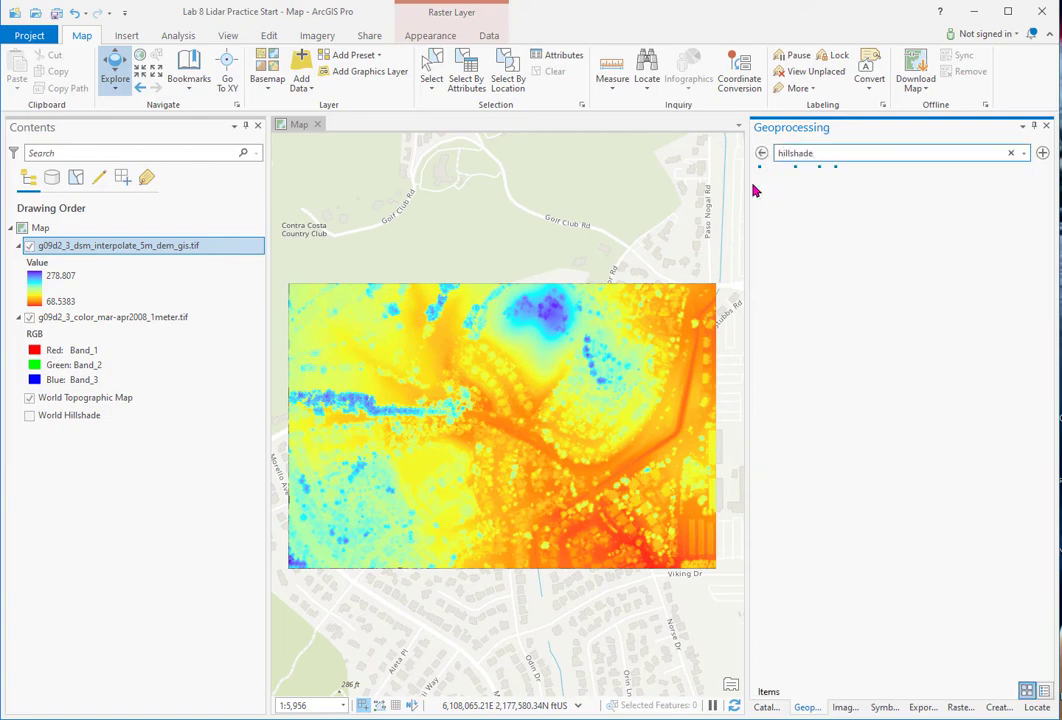
left_click(808, 258)
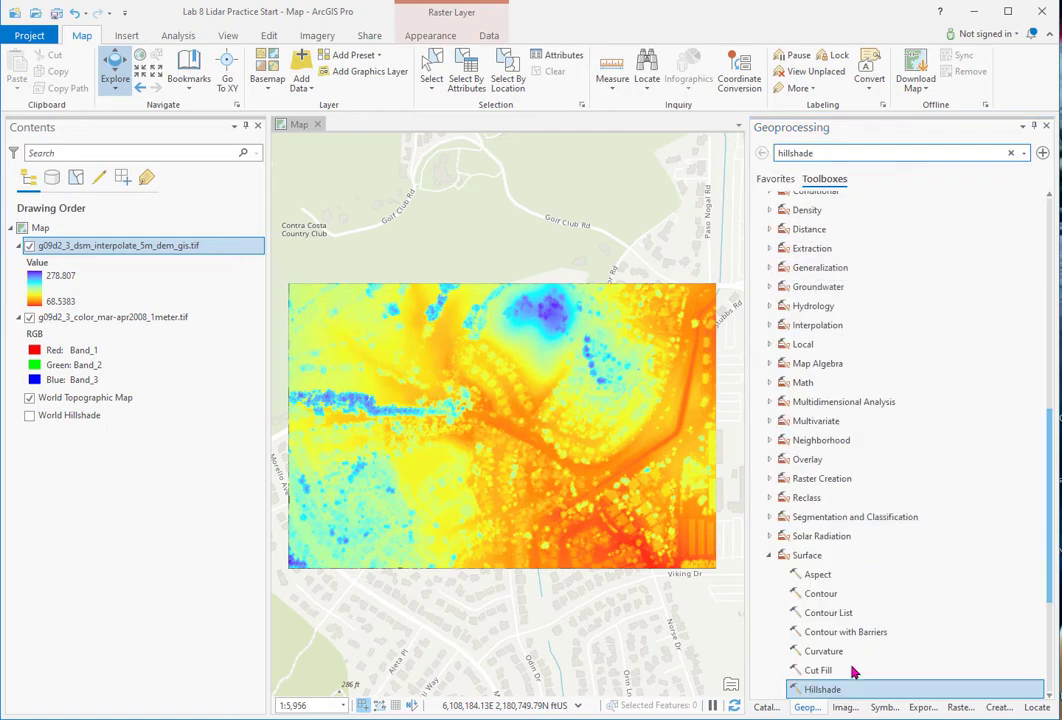
left_click(846, 690)
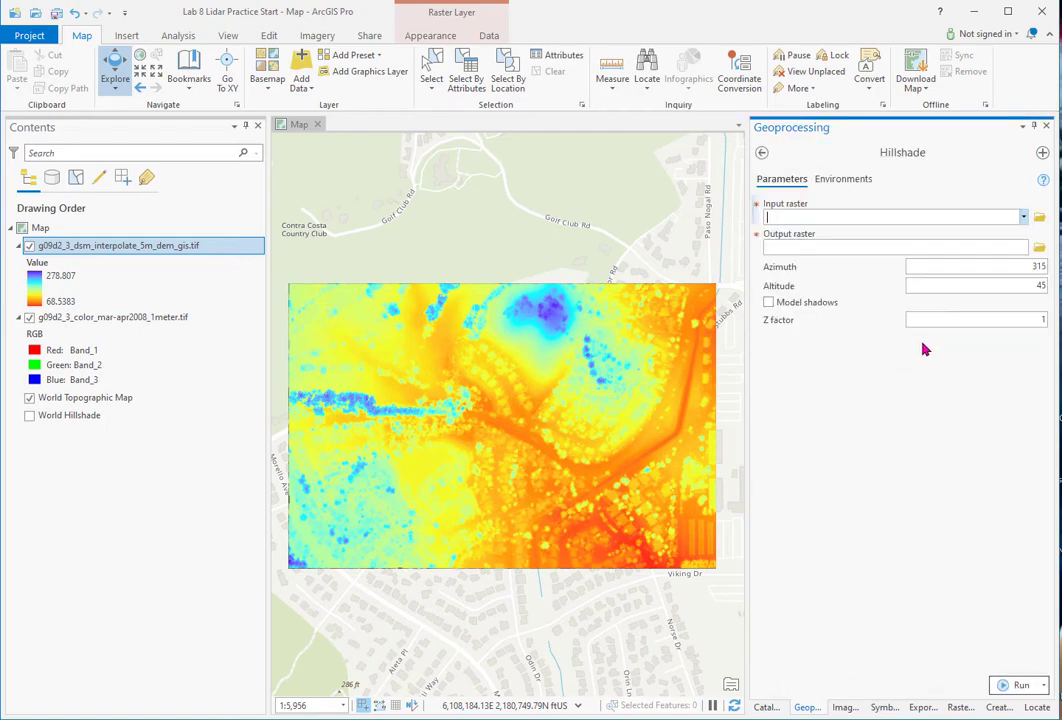
- Run Hillshade on the DSM with output DSM_315_25elev, azimuth 315, altitude 25
left_click(1023, 217)
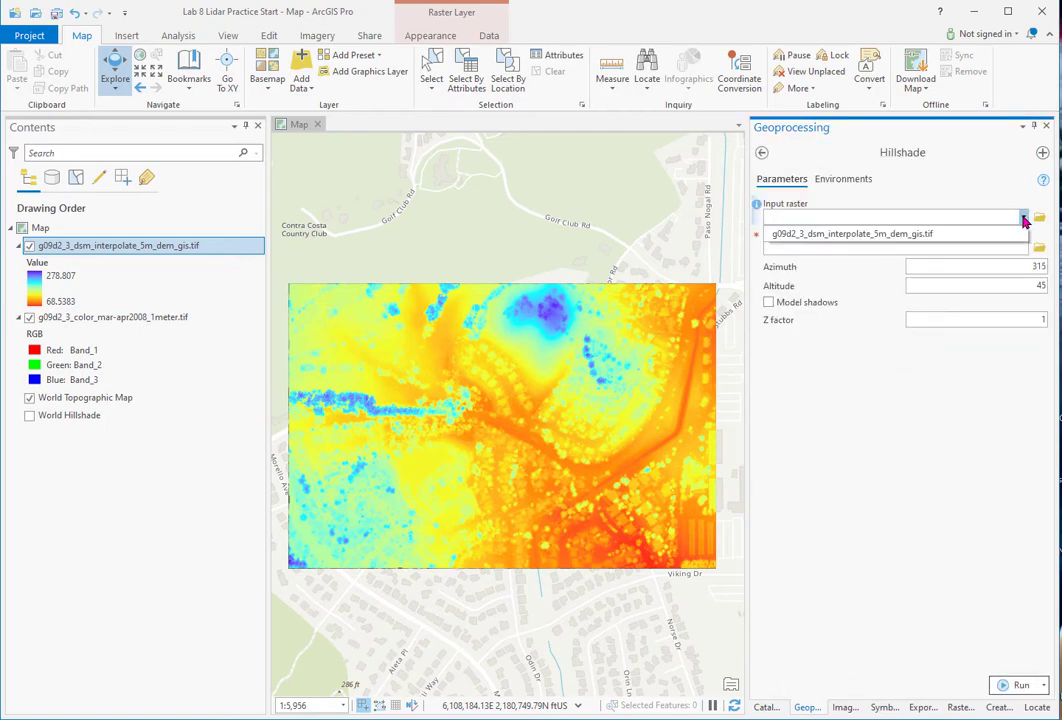
left_click(916, 236)
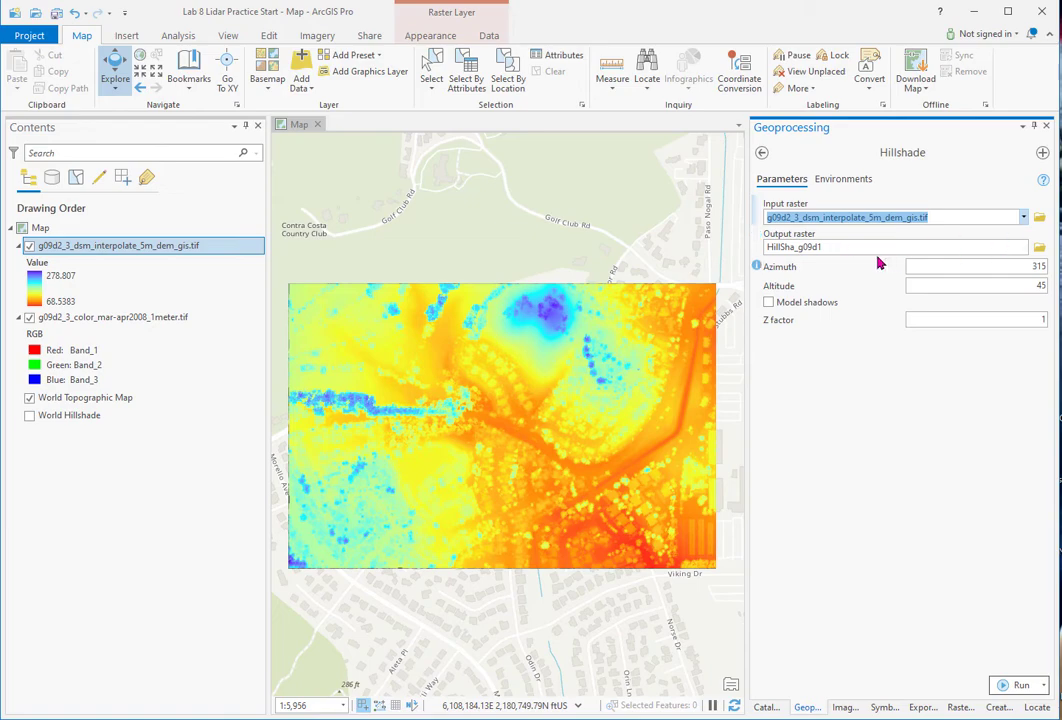
left_click(827, 248)
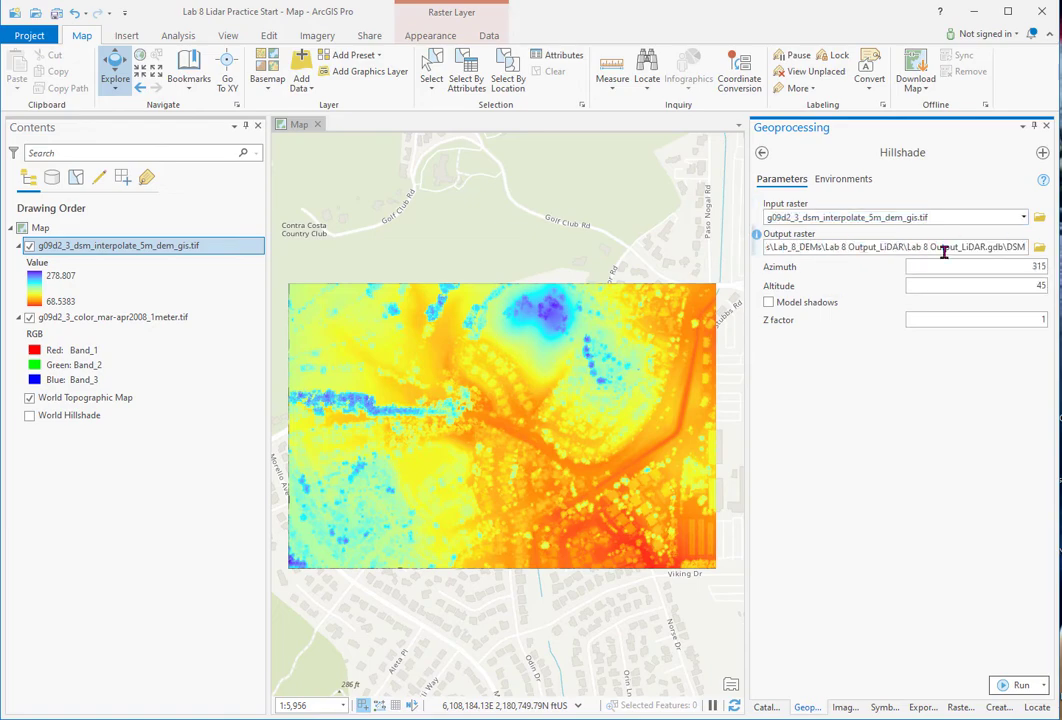
type("_")
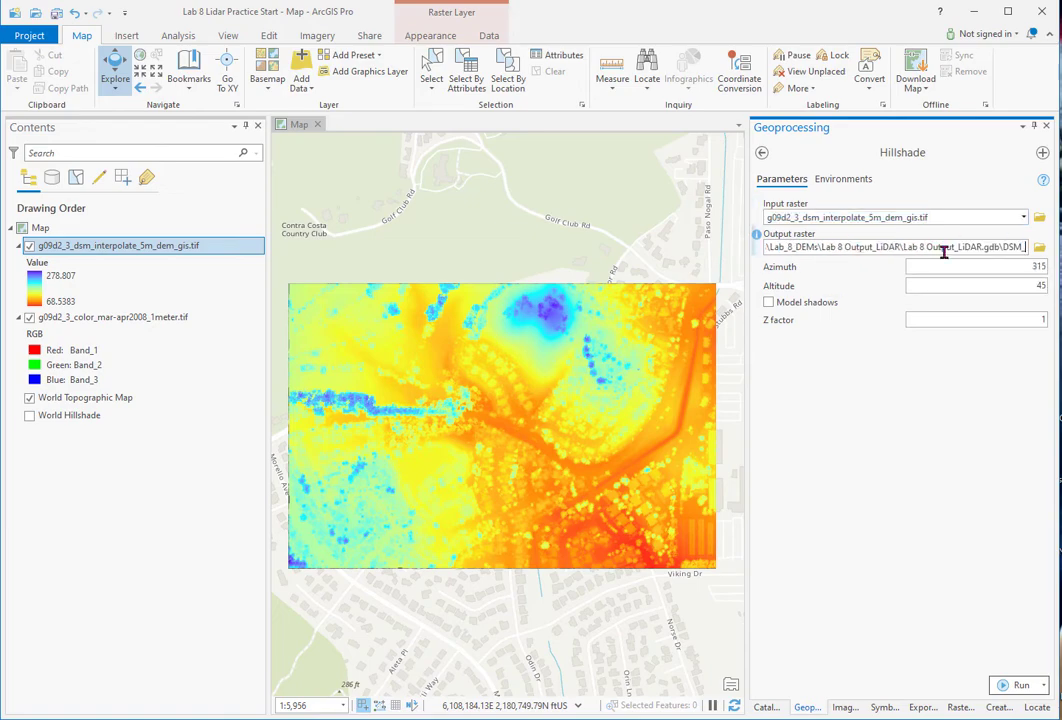
type("3")
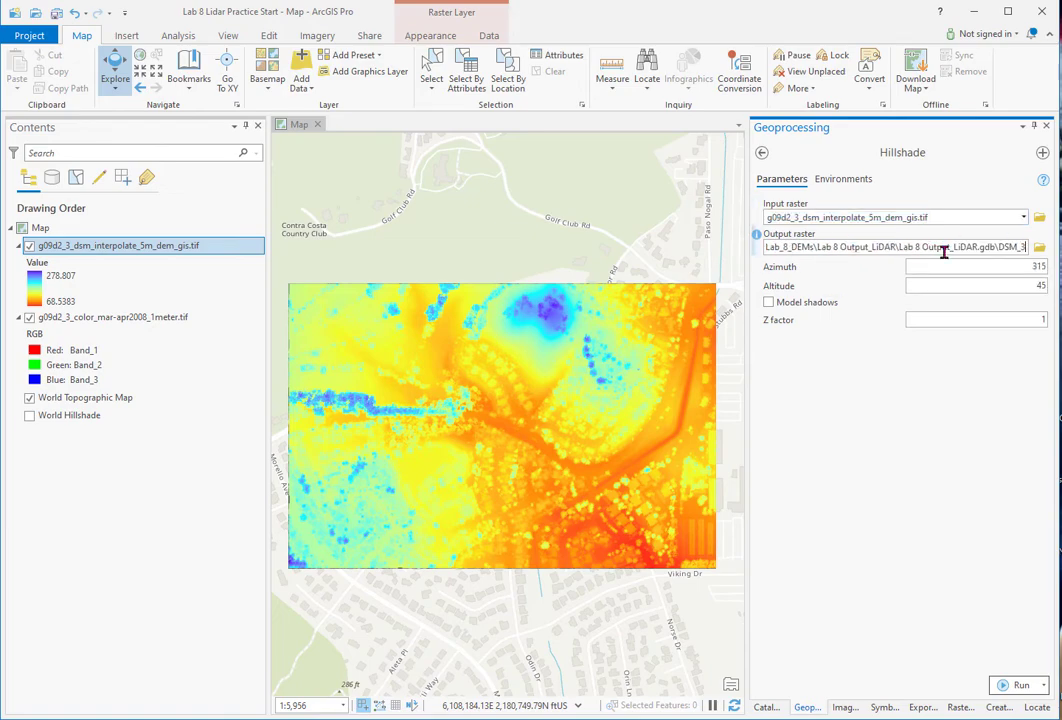
type("15_25elev")
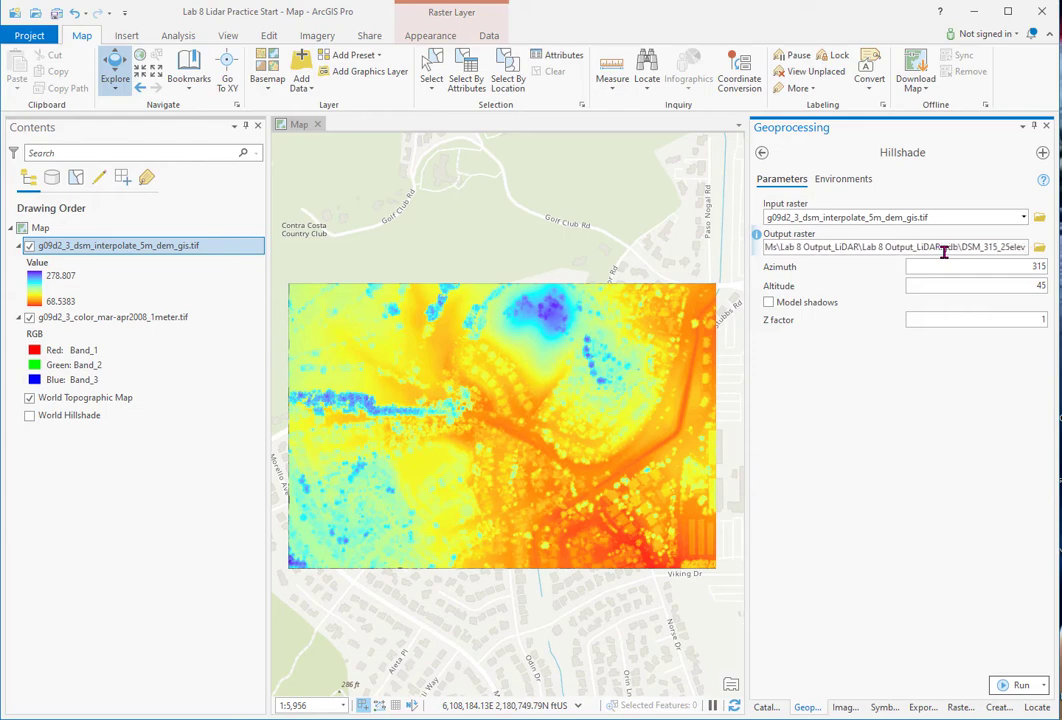
double_click(1036, 286)
type("25")
left_click(977, 387)
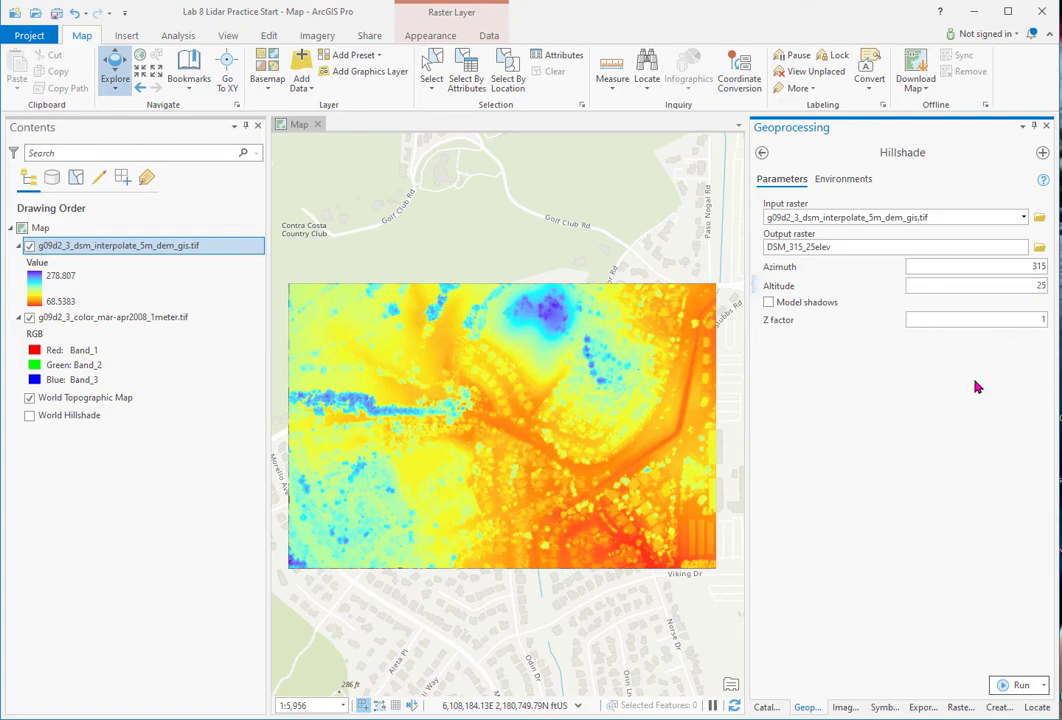
left_click(1019, 686)
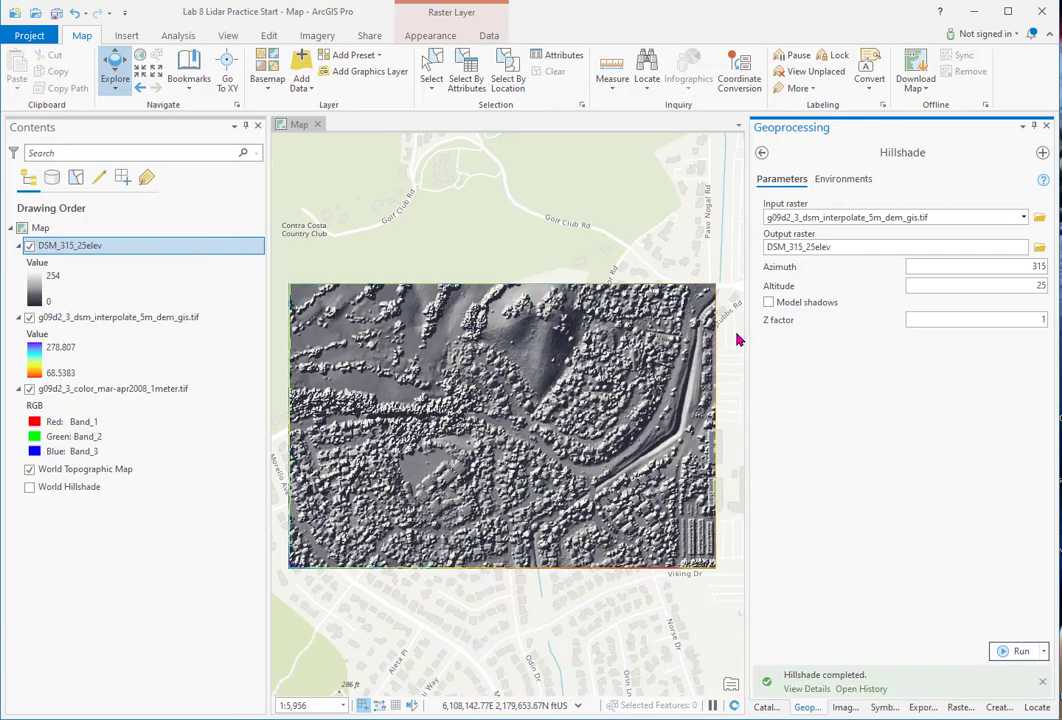
- Set the DSM_315_25elev layer's resampling type to Bilinear and inspect the smoothed shading
scroll(493, 415, "up", 3)
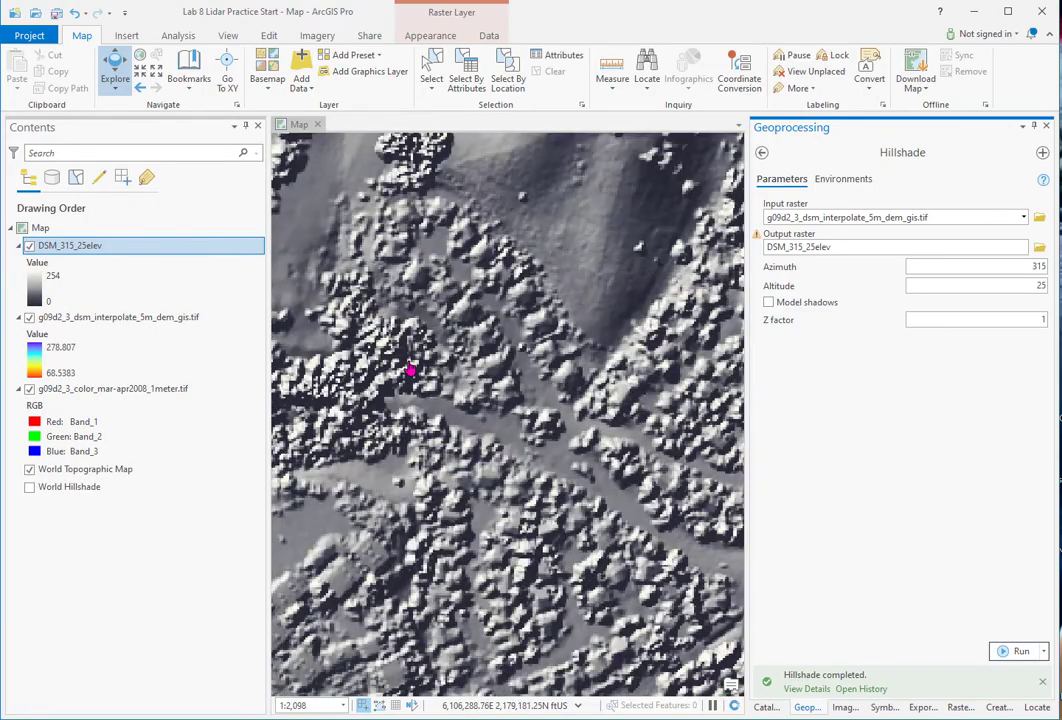
scroll(410, 370, "down", 2)
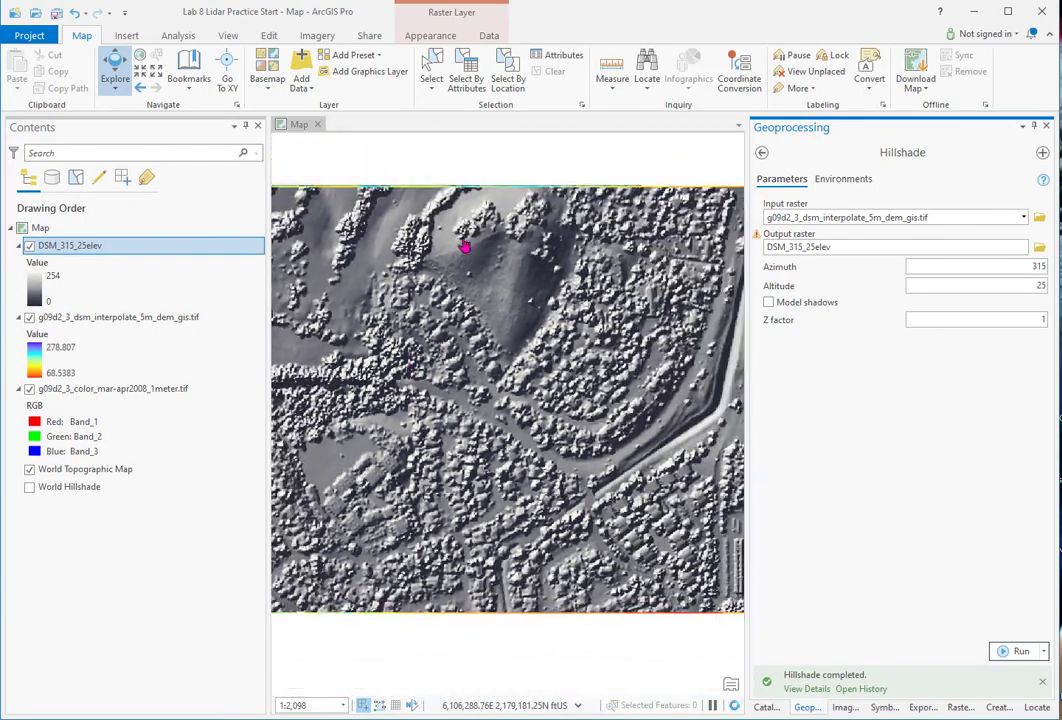
left_click(430, 35)
left_click(476, 88)
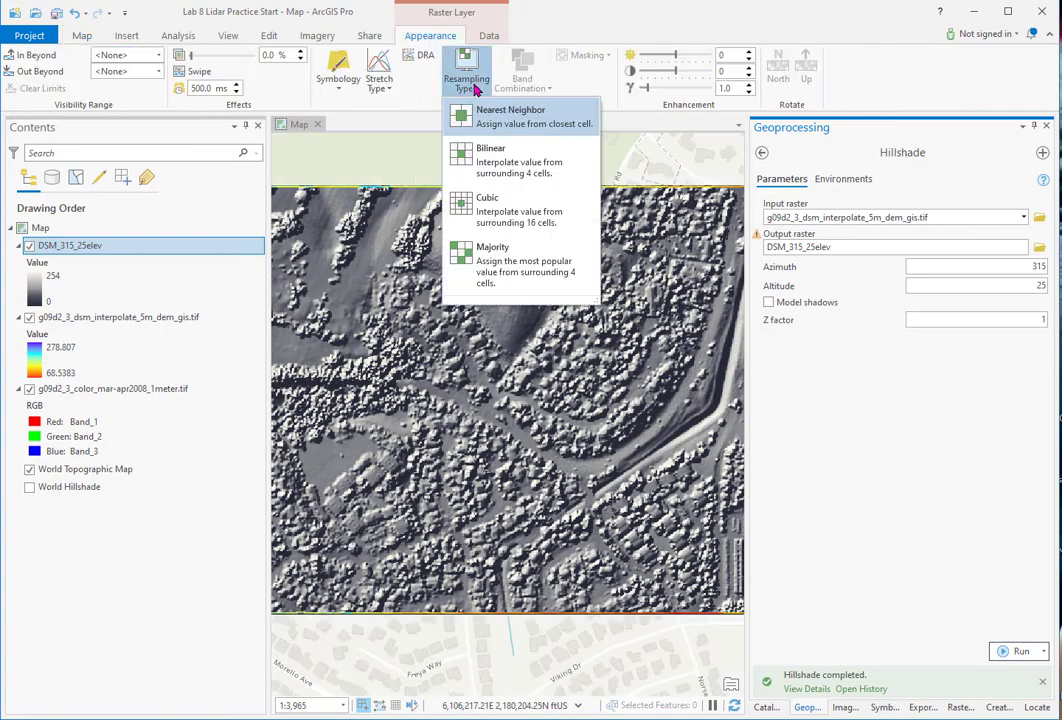
left_click(490, 163)
scroll(476, 420, "up", 4)
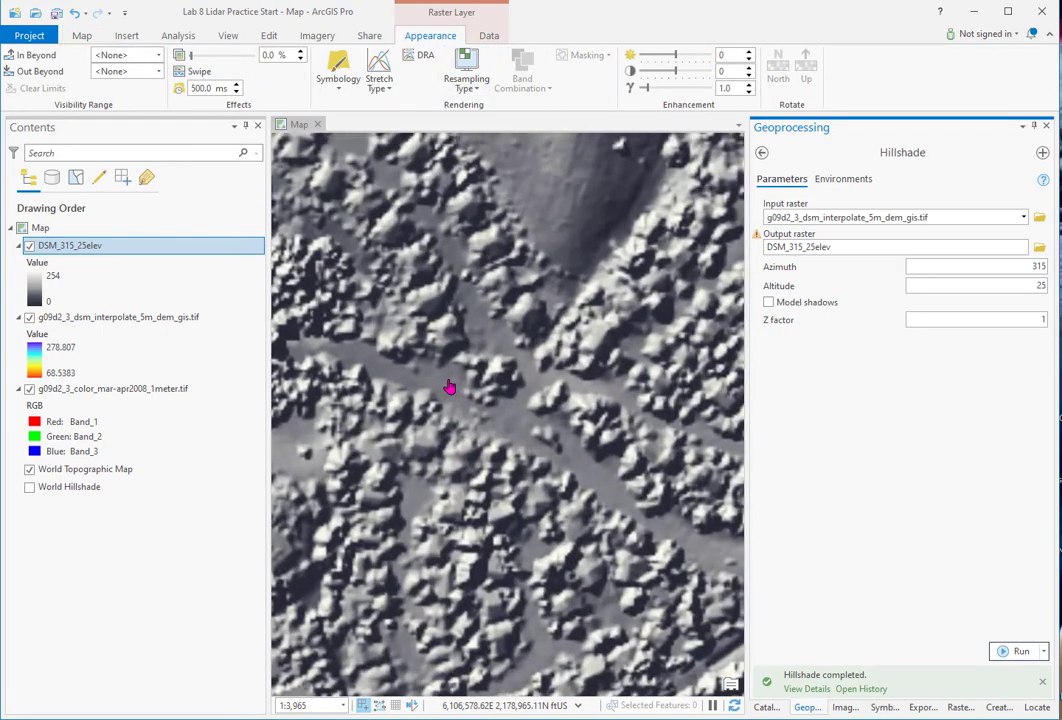
scroll(358, 386, "down", 4)
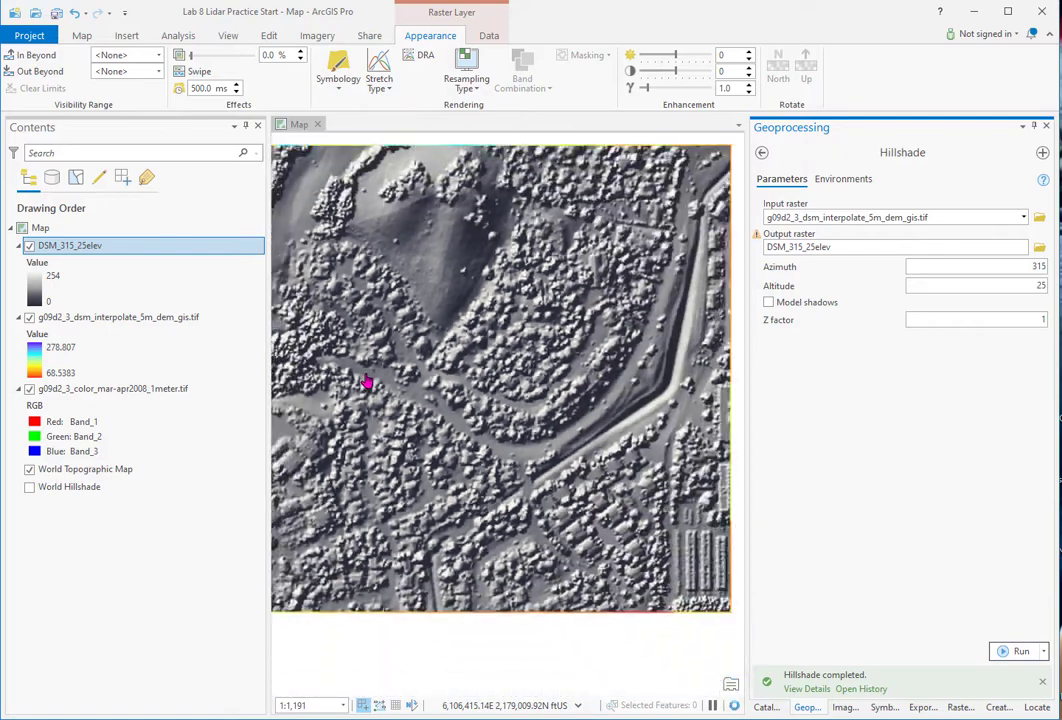
scroll(364, 432, "down", 1)
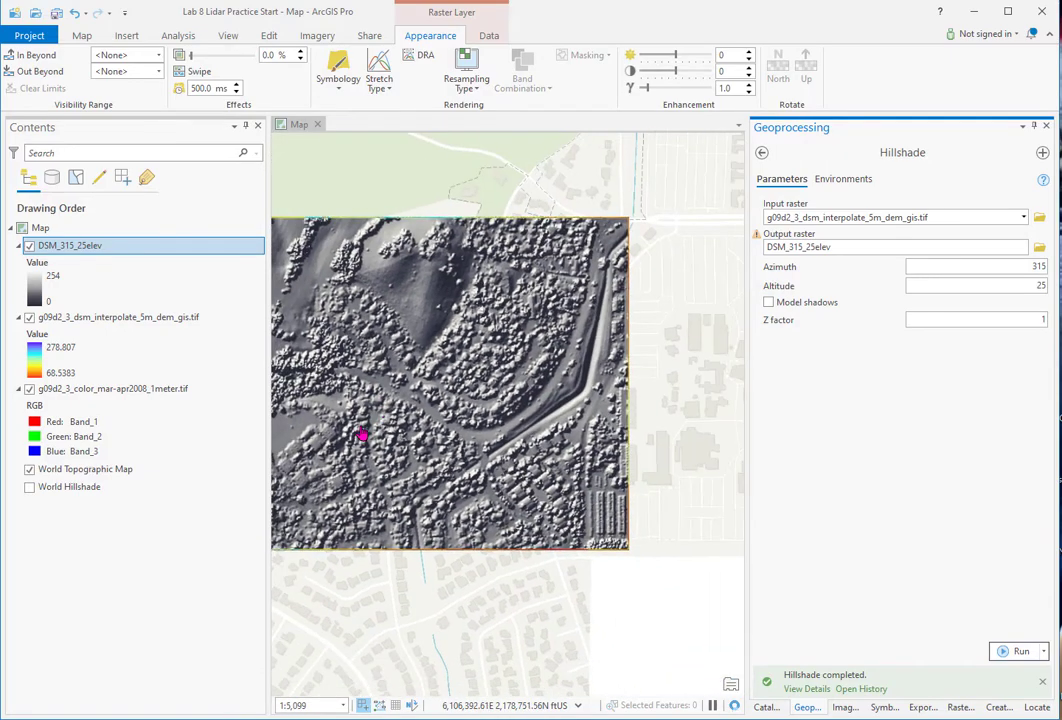
left_click_drag(427, 434, 503, 441)
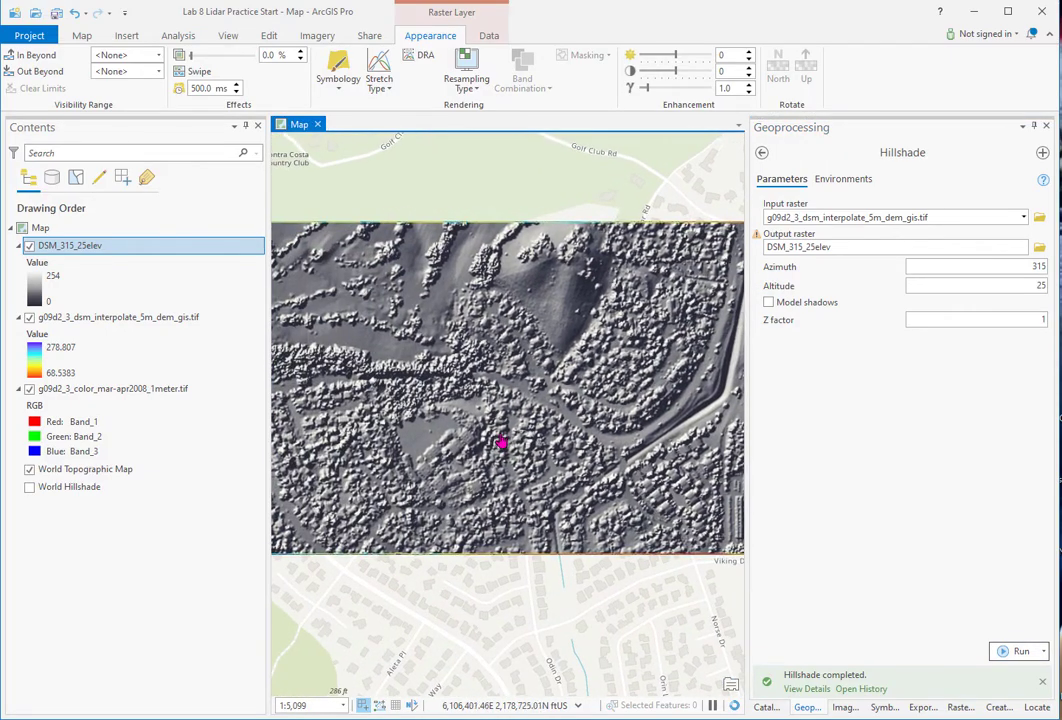
scroll(494, 440, "down", 1)
scroll(538, 428, "up", 1)
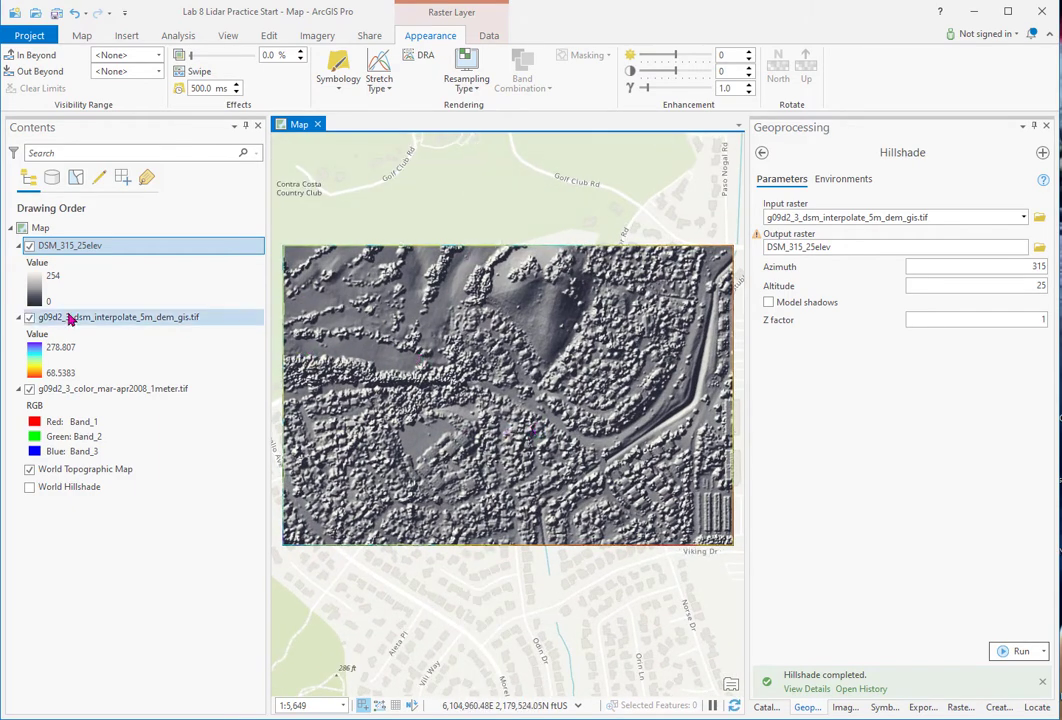
- Set DSM_315_25elev transparency to about 47% and open the DSM's colour scheme list
right_click(87, 250)
left_click(209, 100)
left_click_drag(191, 55, 228, 62)
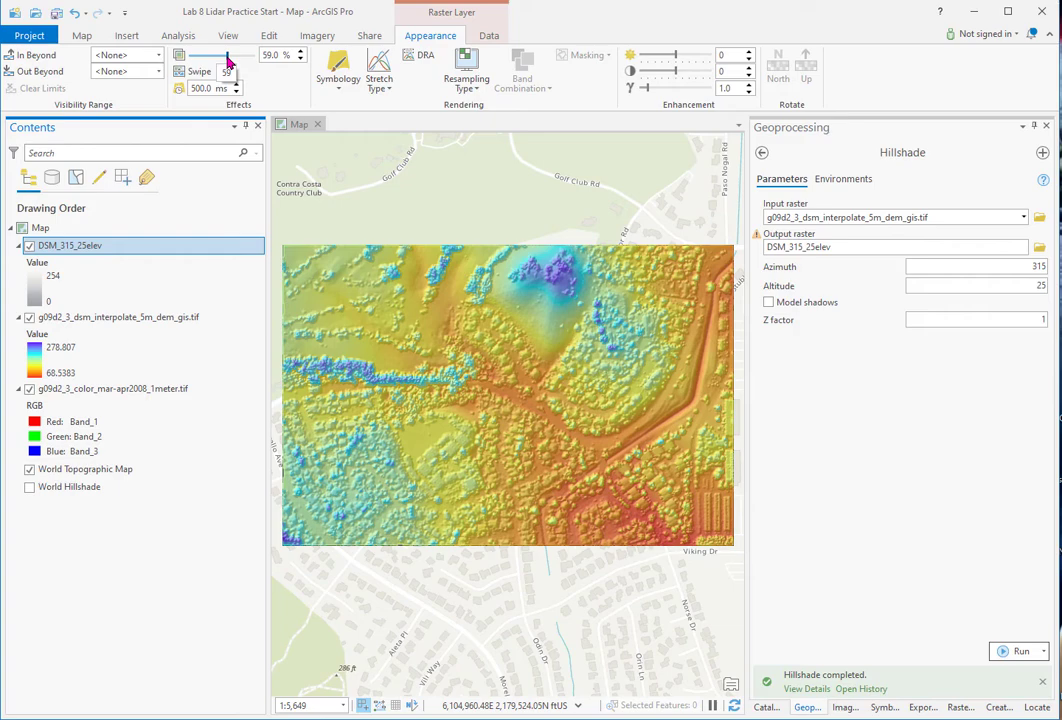
left_click(300, 60)
left_click(300, 60)
left_click(300, 60)
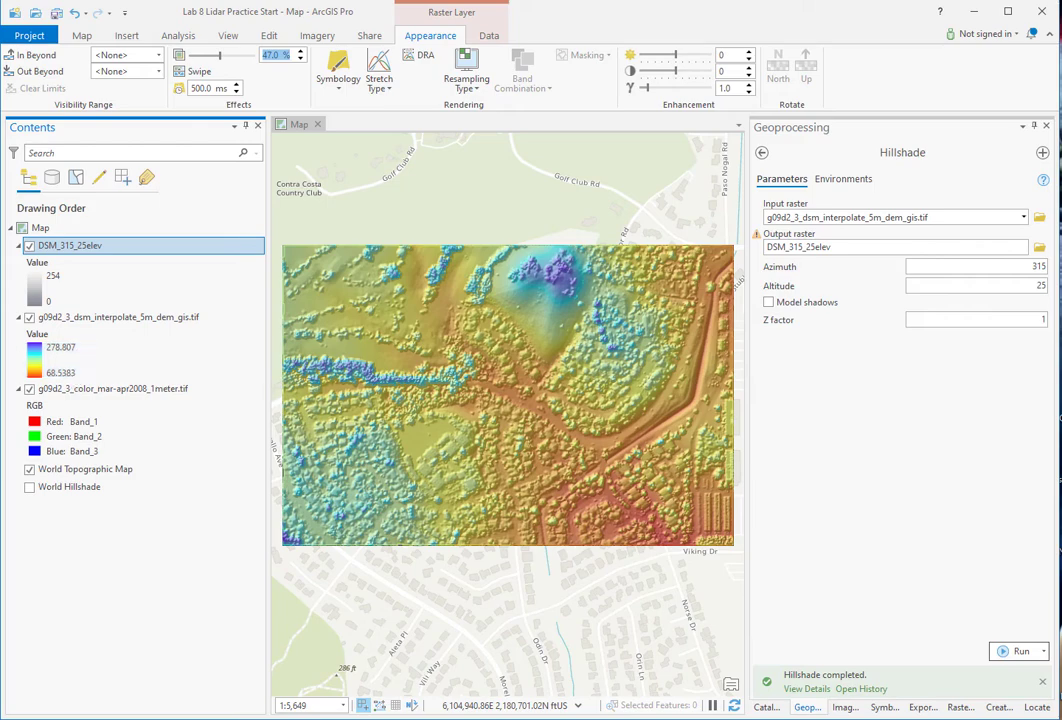
left_click(34, 358)
left_click(1043, 244)
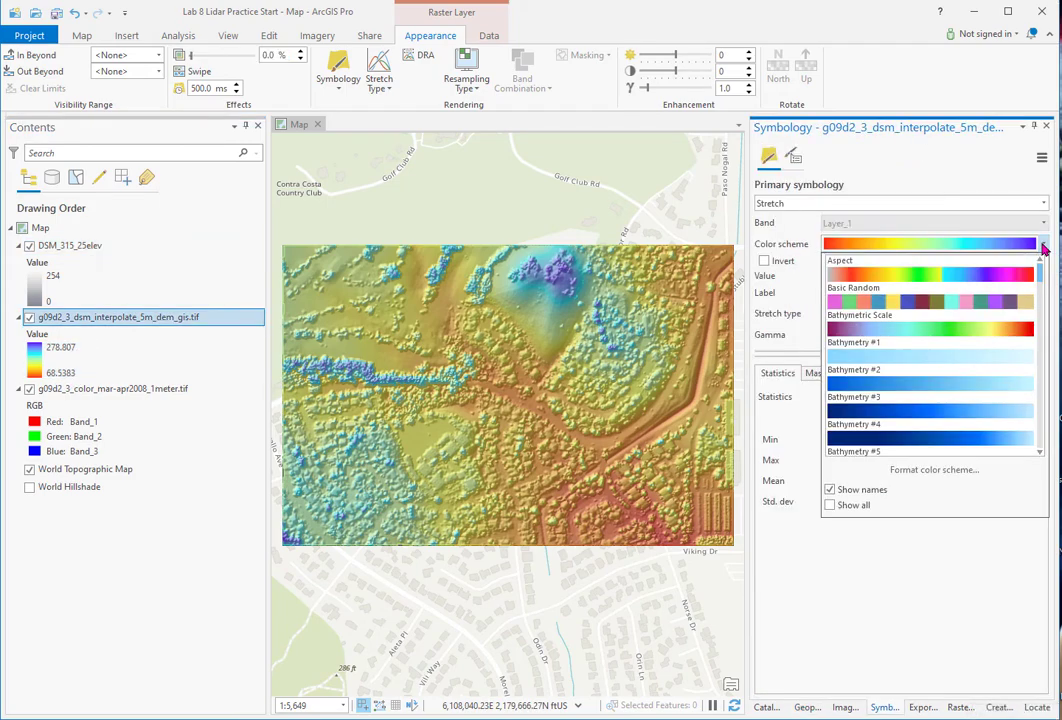
- Reverse the DSM colour ramp so 68.5383 shows purple and 278.807 red
left_click(935, 470)
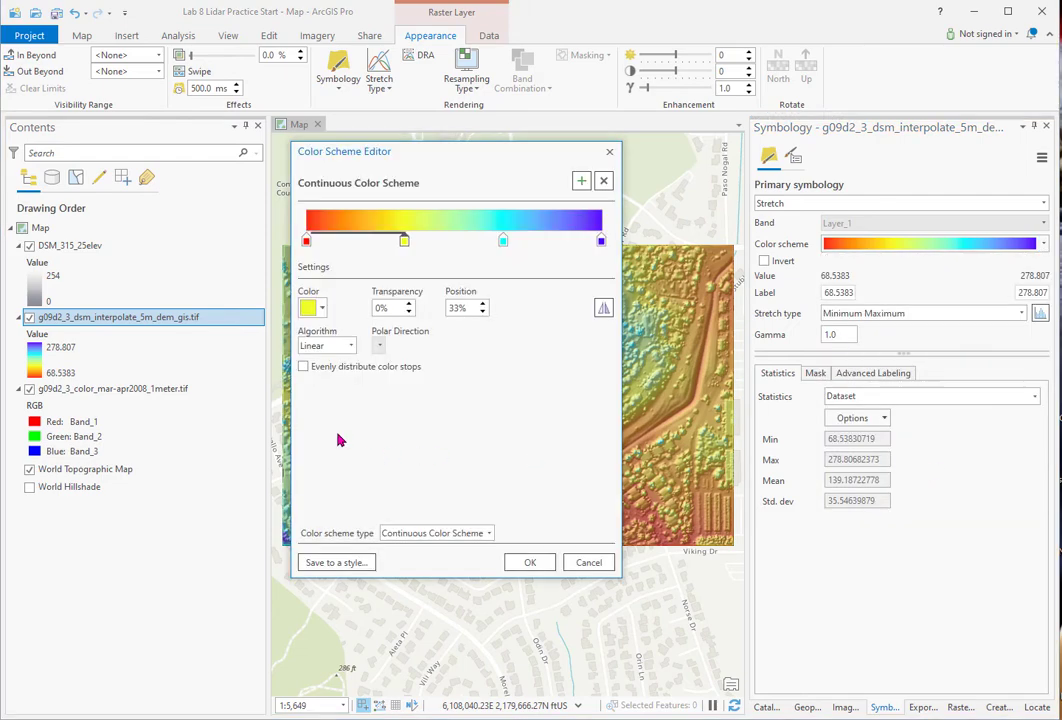
left_click(602, 308)
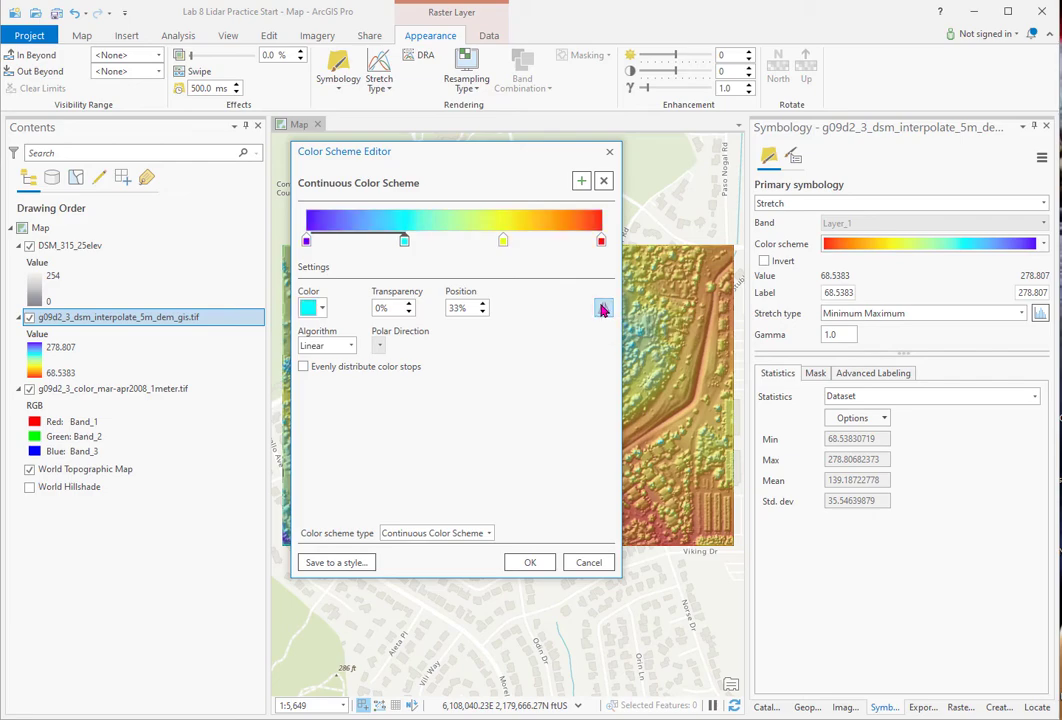
left_click(524, 562)
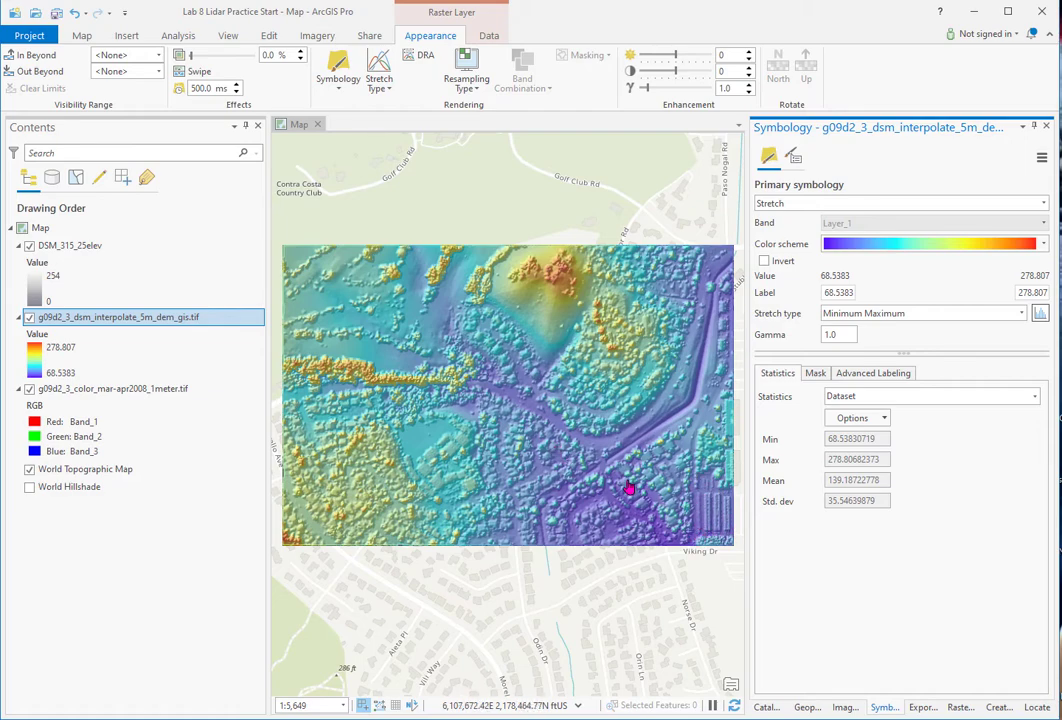
left_click(766, 709)
- Drag g09d2_3_dtm_interpolation_gis.tif from the Catalog into Contents as the top layer
left_click(865, 518)
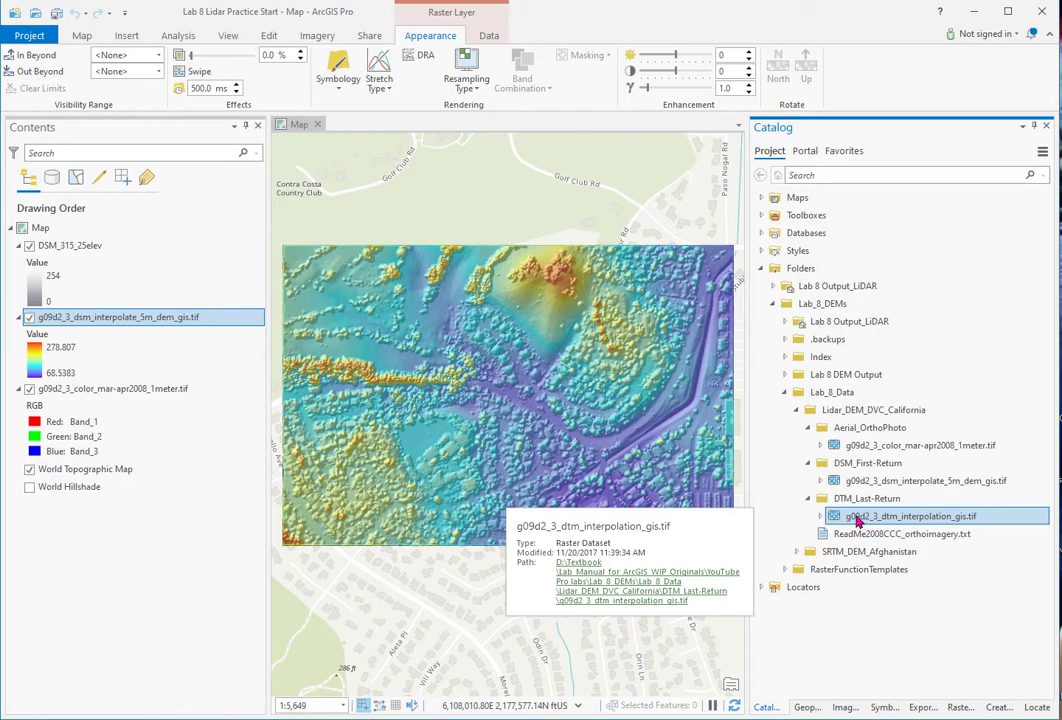
left_click_drag(857, 521, 125, 244)
- Give the DTM a Minimum Maximum stretch with Spectrum By Wavelength-Full Bright across 68.0515–261.884
left_click(885, 707)
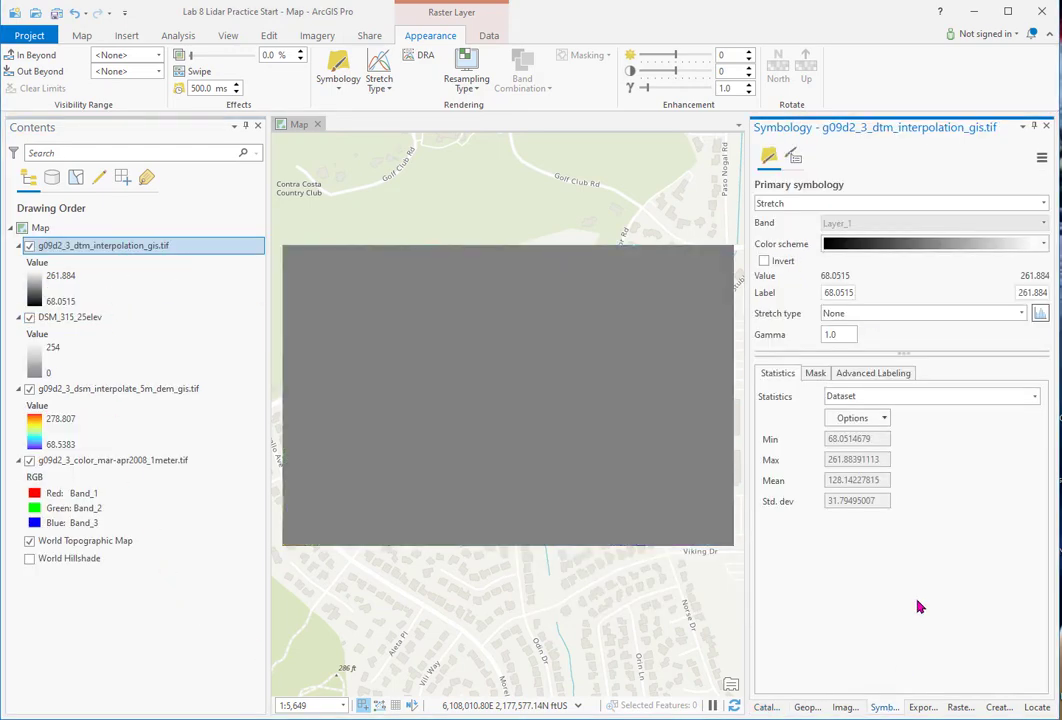
left_click(1022, 313)
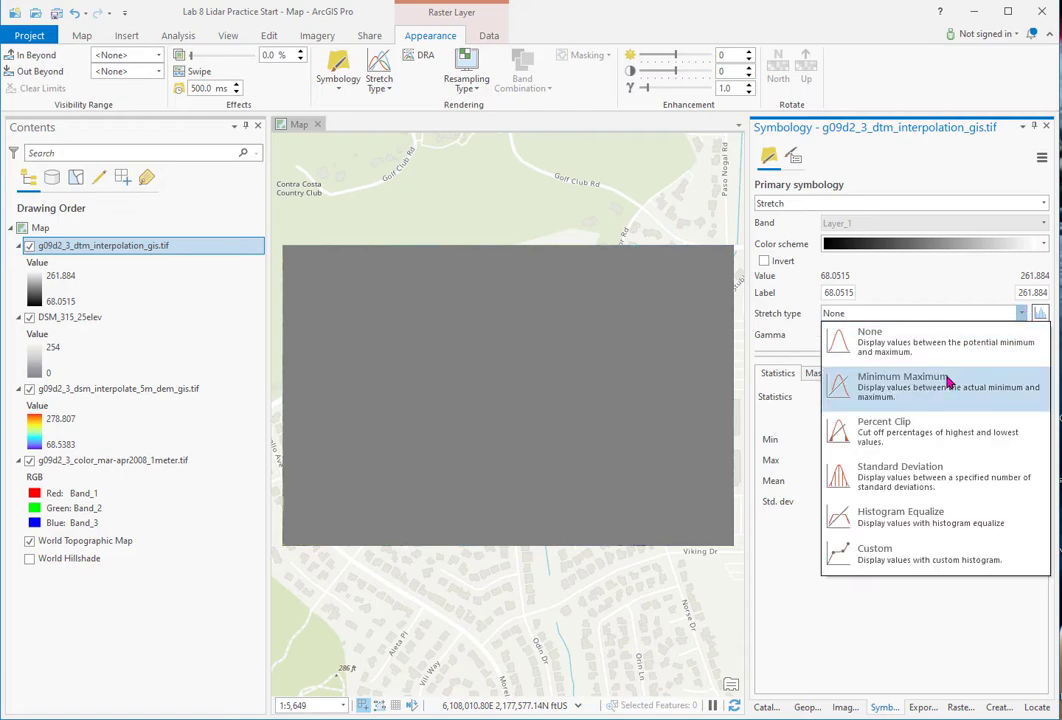
left_click(870, 382)
left_click(1042, 248)
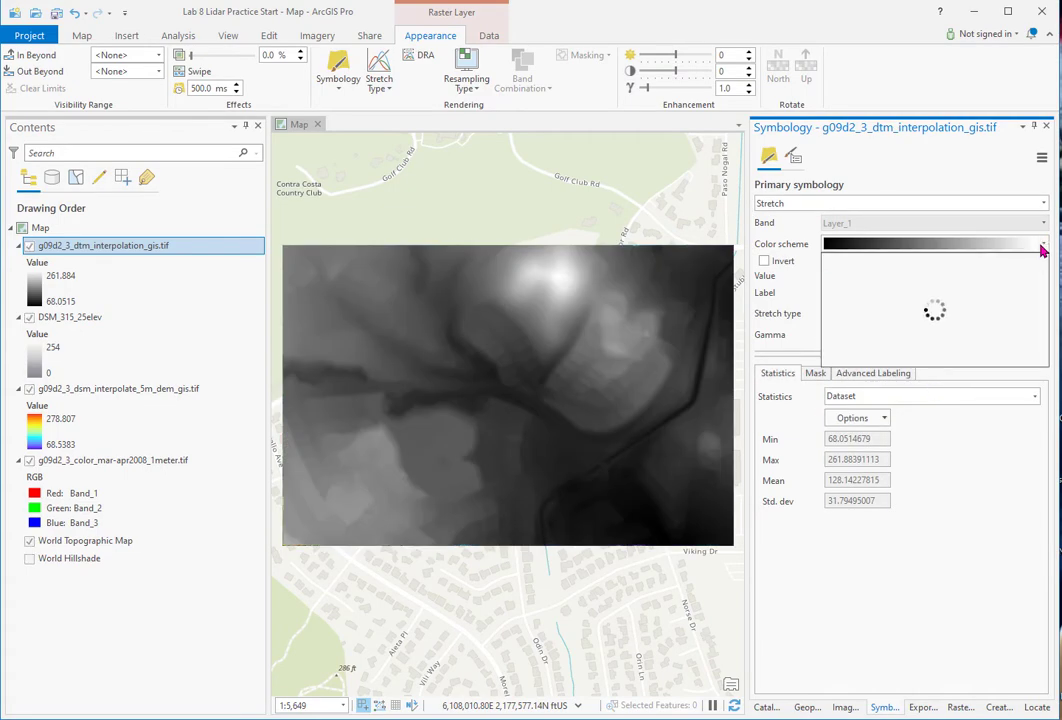
left_click_drag(1042, 265, 1041, 362)
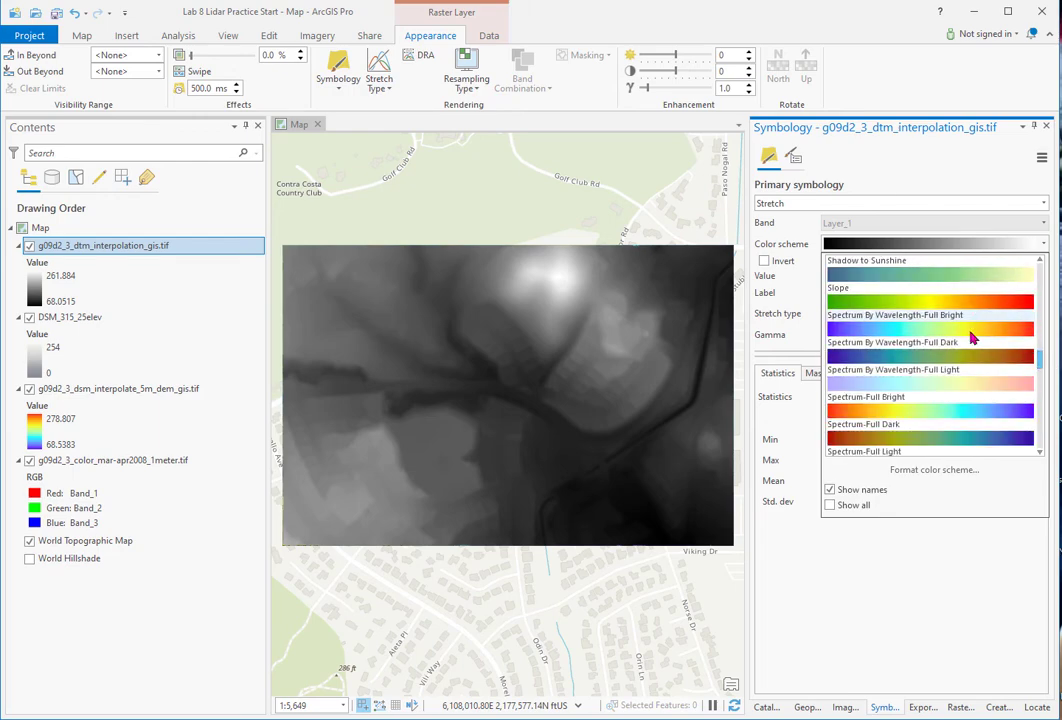
left_click(903, 331)
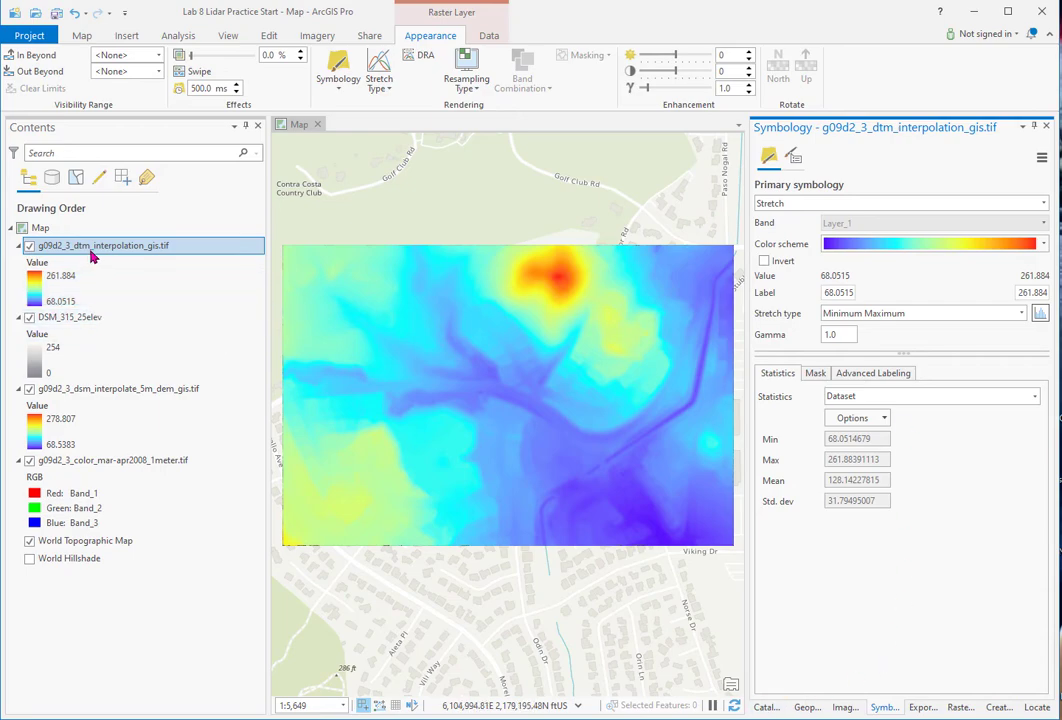
left_click(807, 707)
- Rerun Hillshade on the DTM raster with the output renamed to DTM_315_25elev
left_click(1023, 217)
left_click(848, 233)
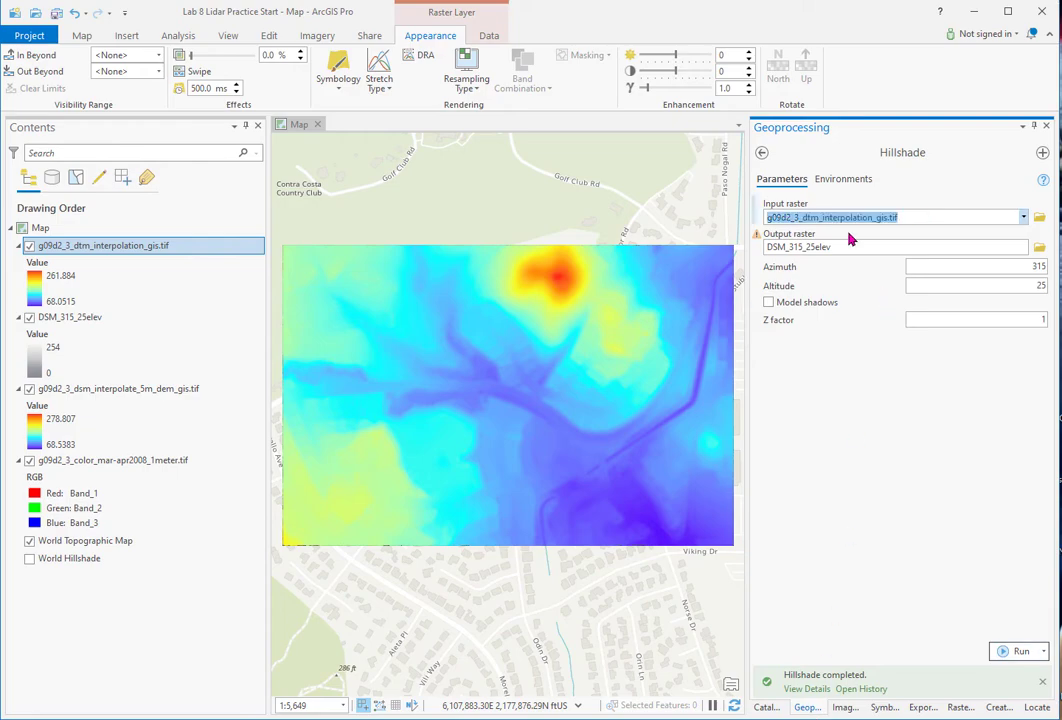
left_click(780, 247)
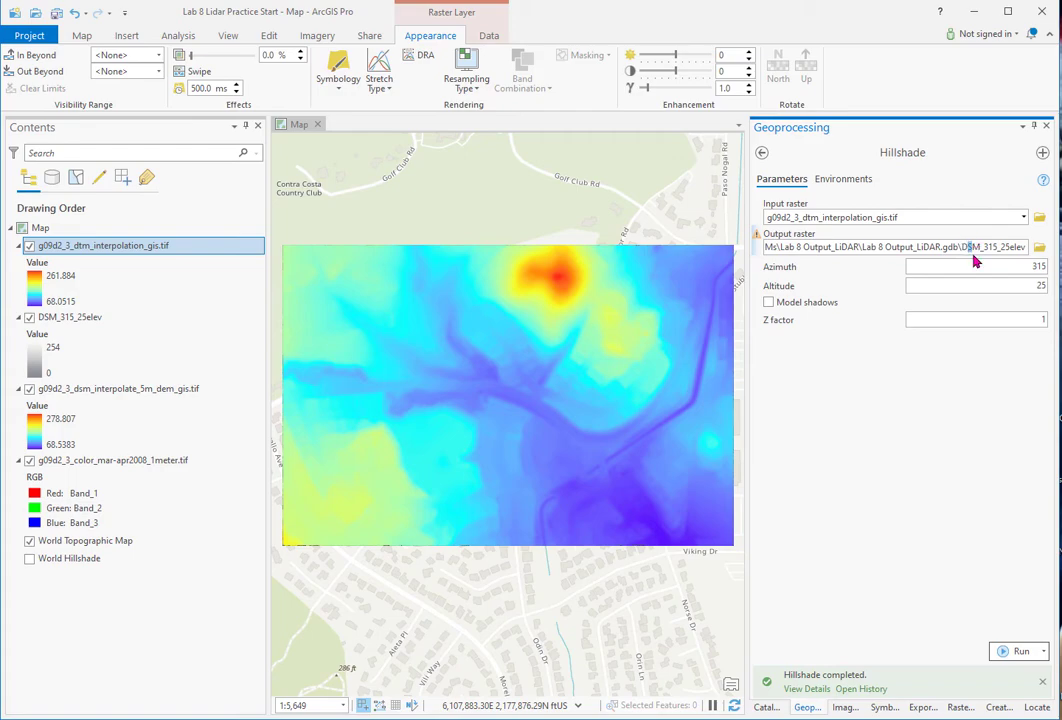
type("T")
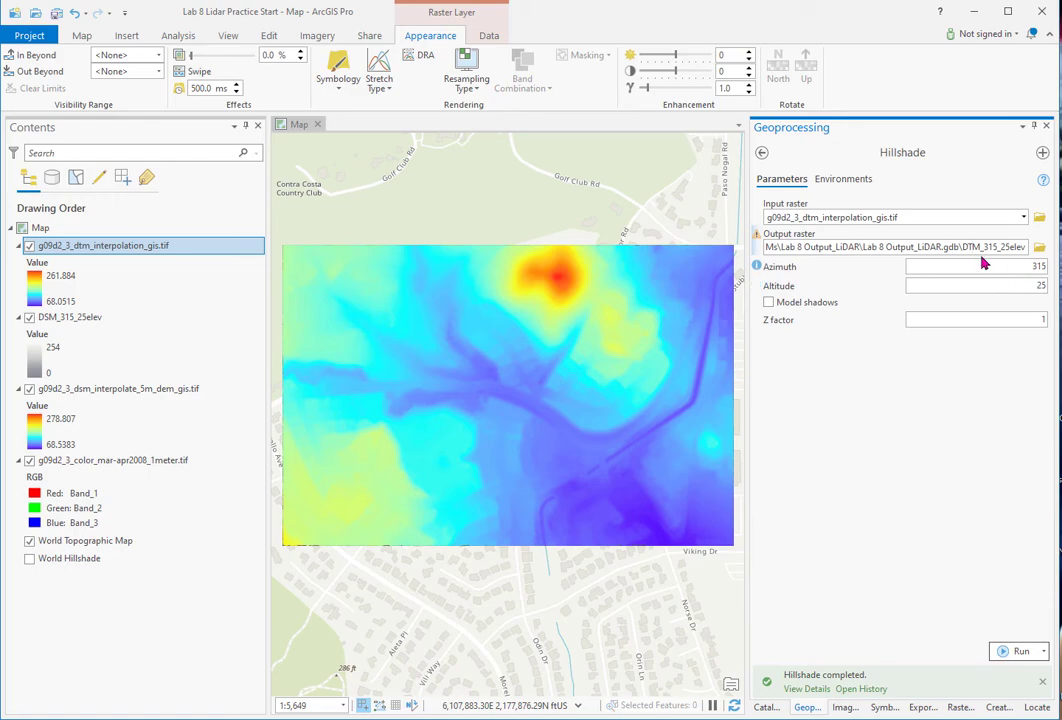
left_click(1020, 651)
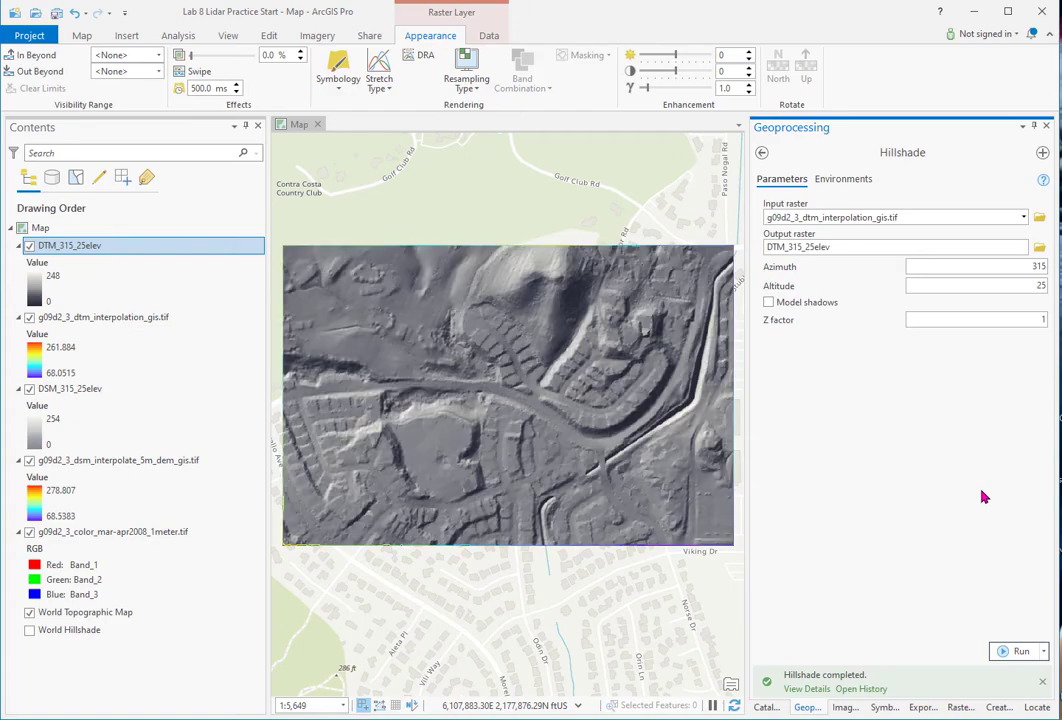
- Set the DTM_315_25elev hillshade layer's transparency to 50%
right_click(97, 248)
left_click(62, 246)
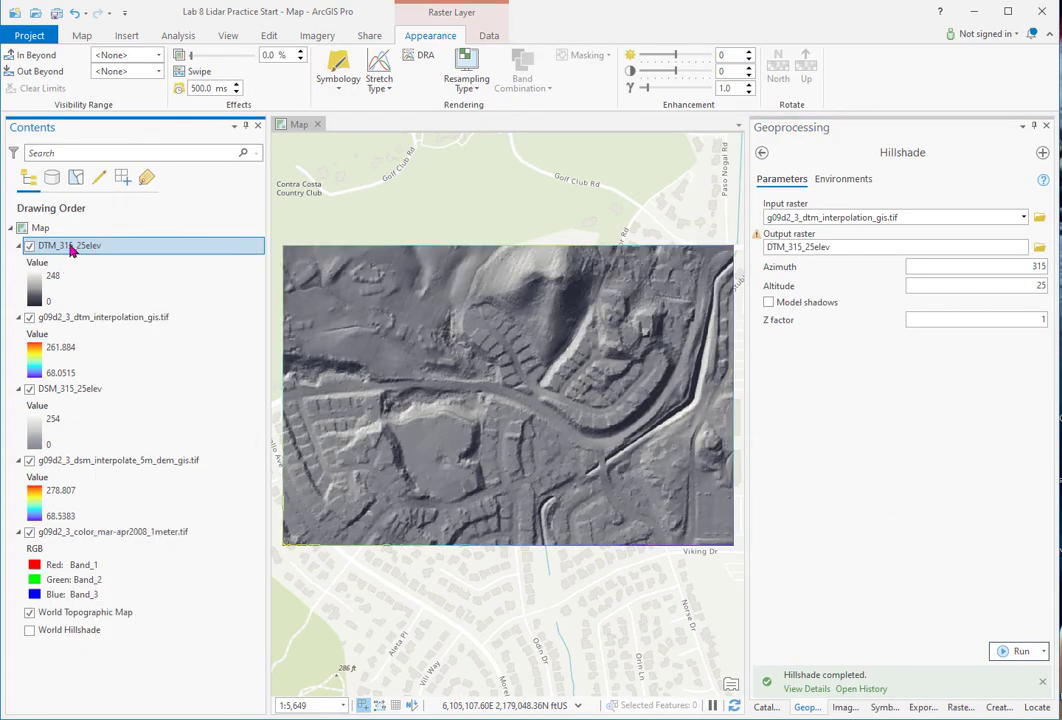
left_click_drag(192, 58, 225, 62)
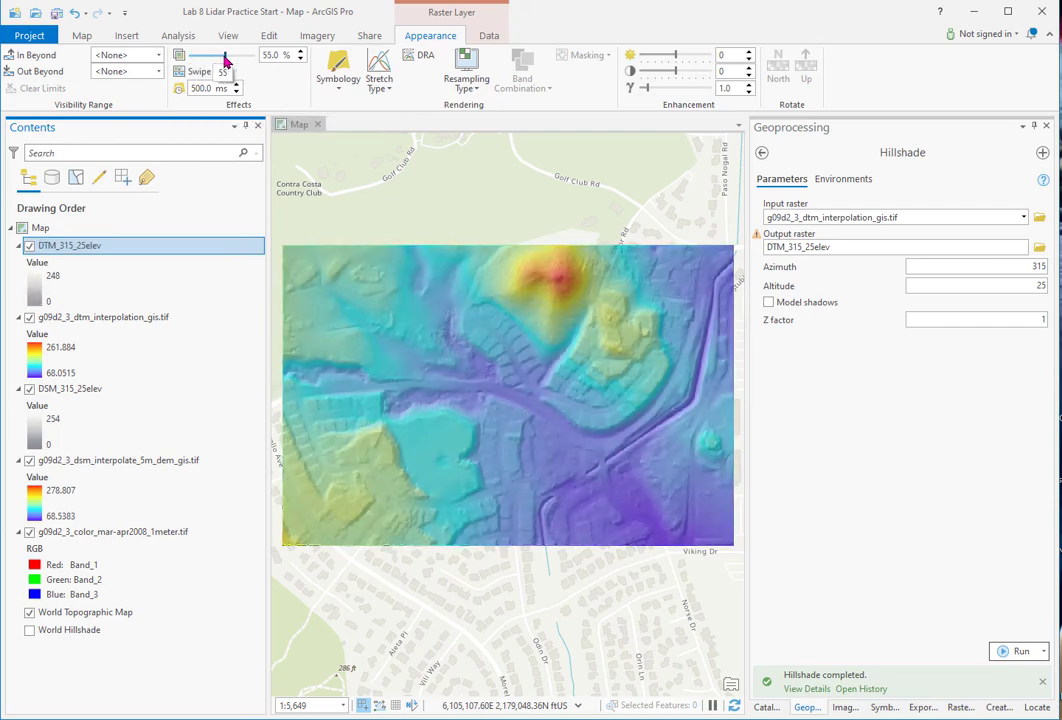
left_click(300, 61)
left_click(300, 61)
left_click(300, 61)
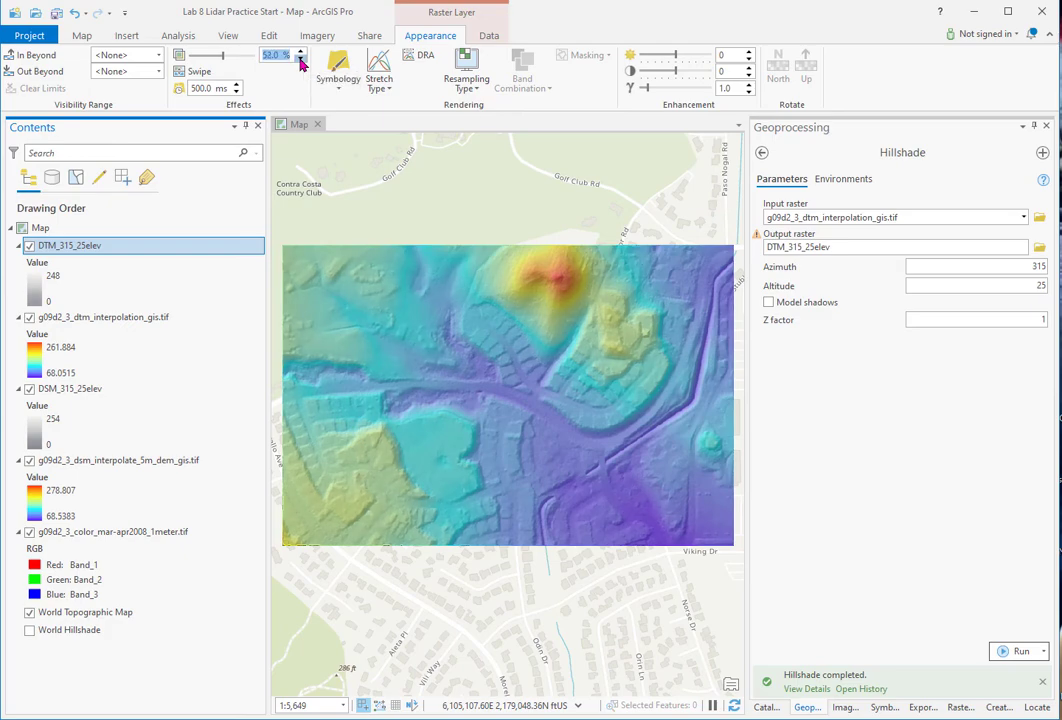
left_click_drag(228, 63, 221, 62)
- Zoom the map to the full extent of DTM_315_25elev
scroll(505, 362, "up", 3)
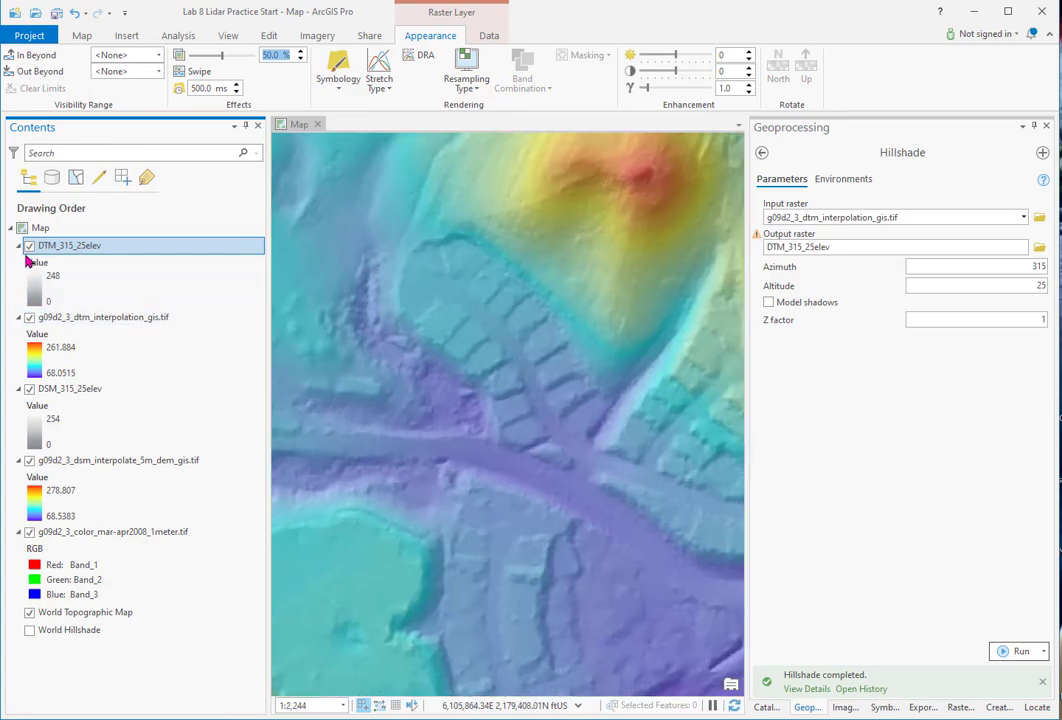
right_click(145, 248)
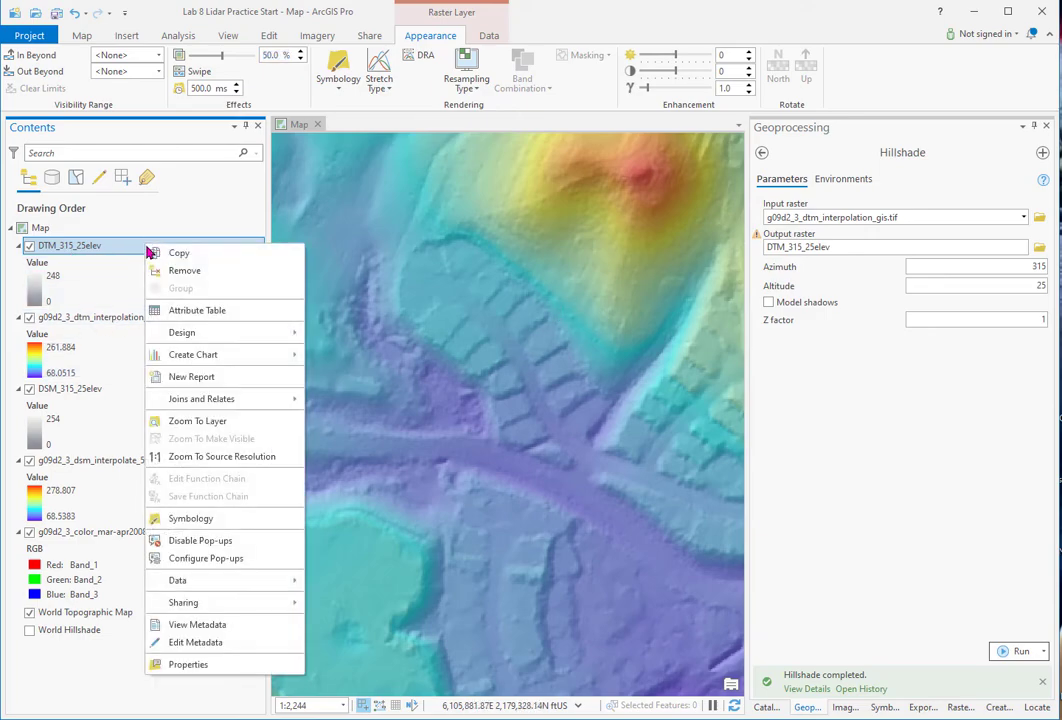
left_click(195, 428)
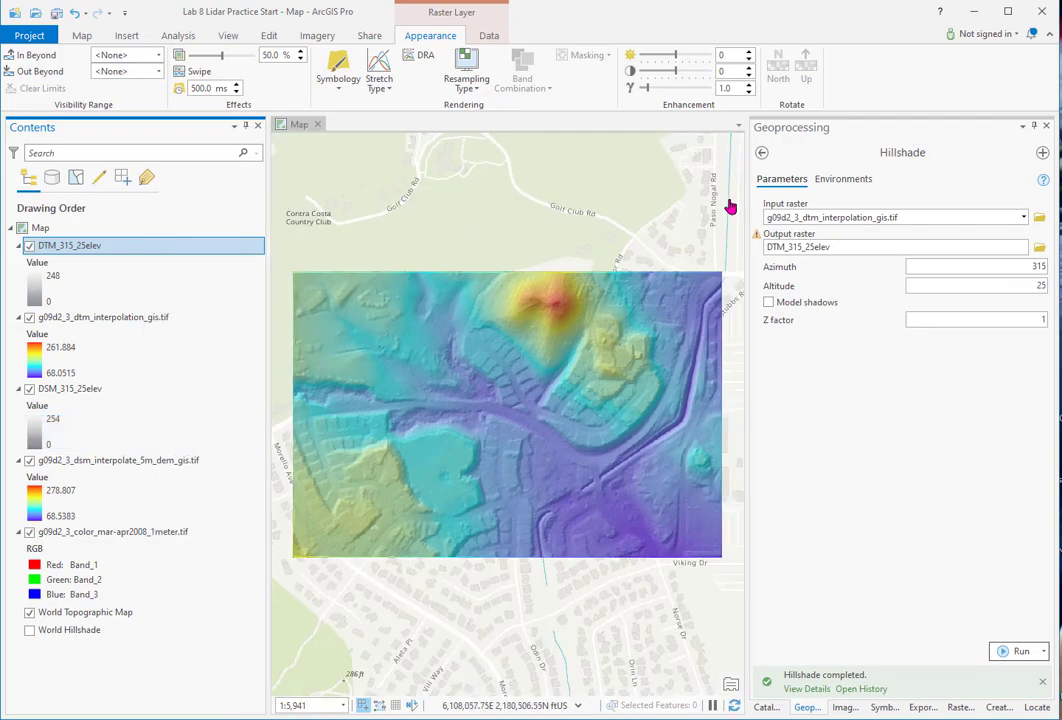
- Hide both hillshades and the coloured DSM and DTM, then zoom in on the orthophoto
left_click(30, 390)
left_click(29, 461)
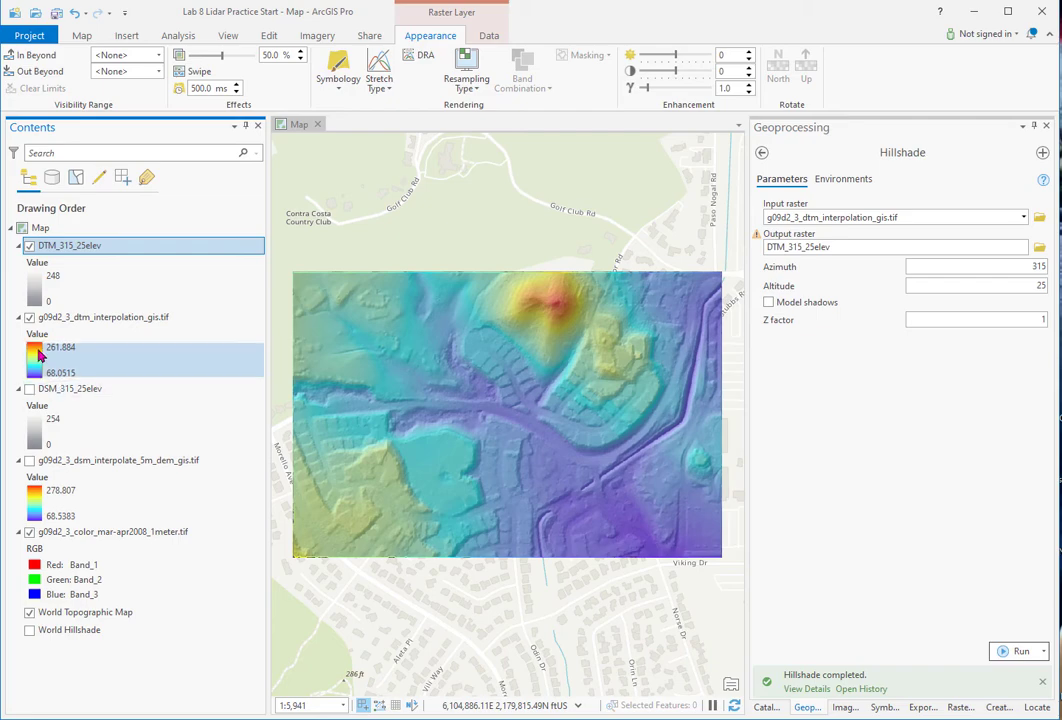
left_click(29, 317)
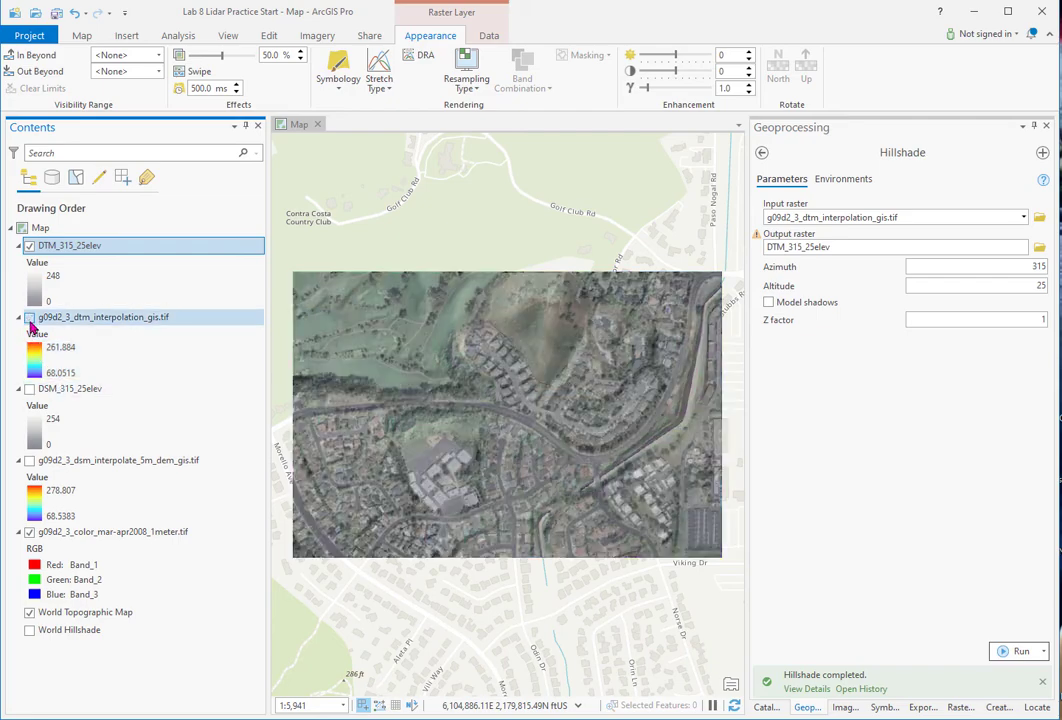
left_click(30, 246)
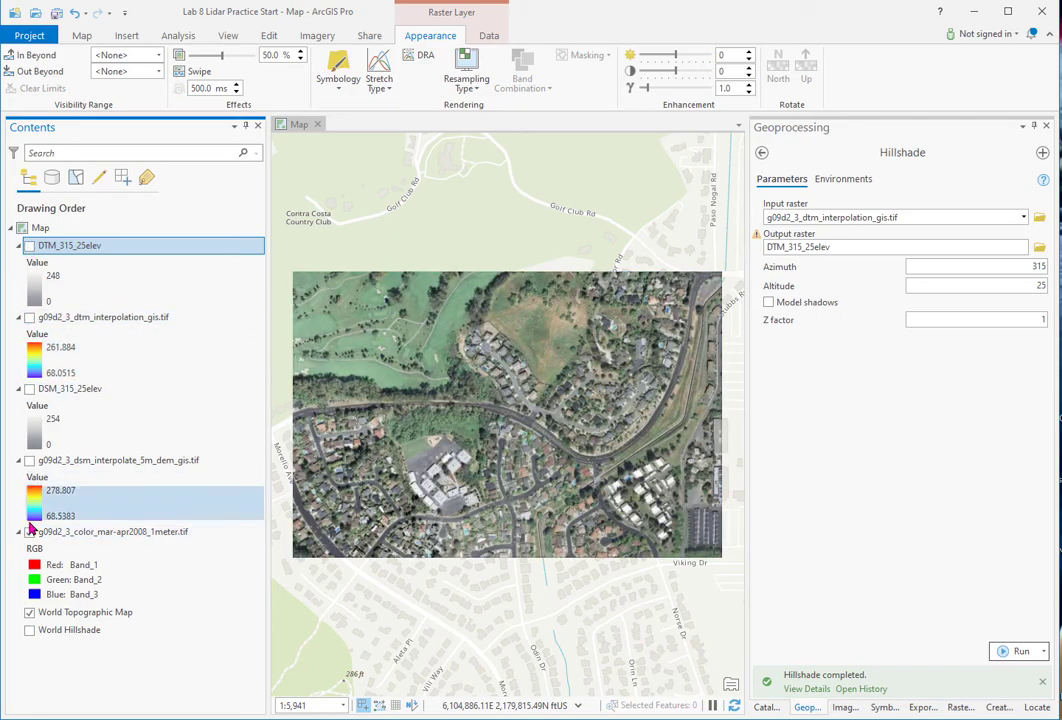
scroll(524, 368, "up", 1)
scroll(524, 368, "up", 2)
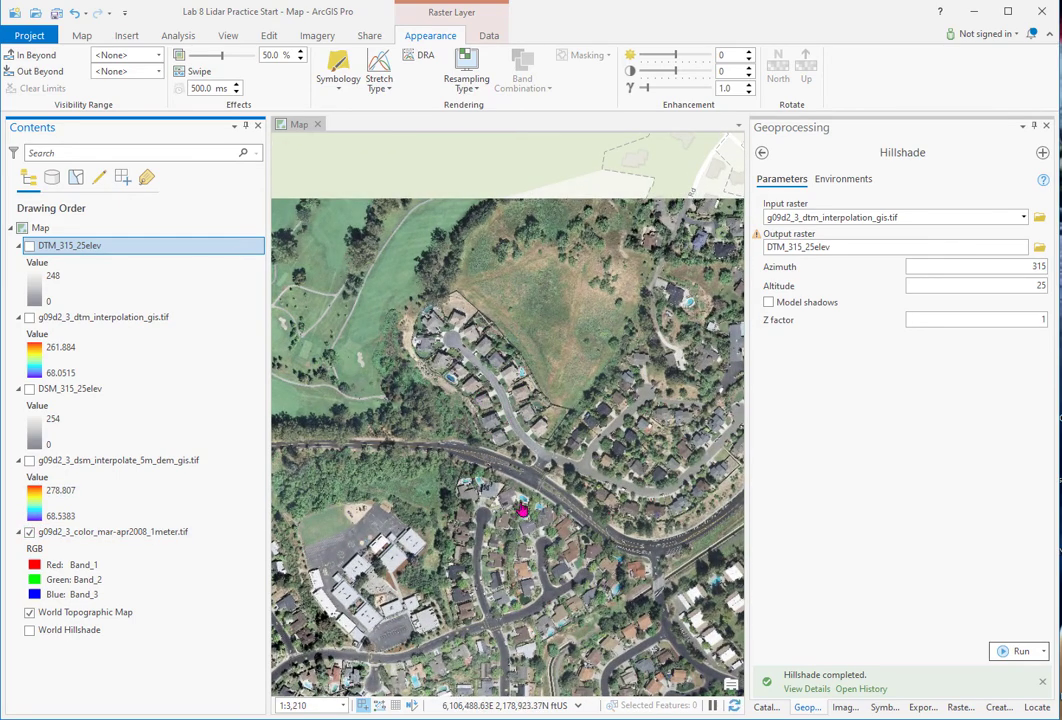
- Toggle the coloured DSM and its hillshade against the orthophoto, then turn every layer back on
left_click(29, 461)
left_click(29, 389)
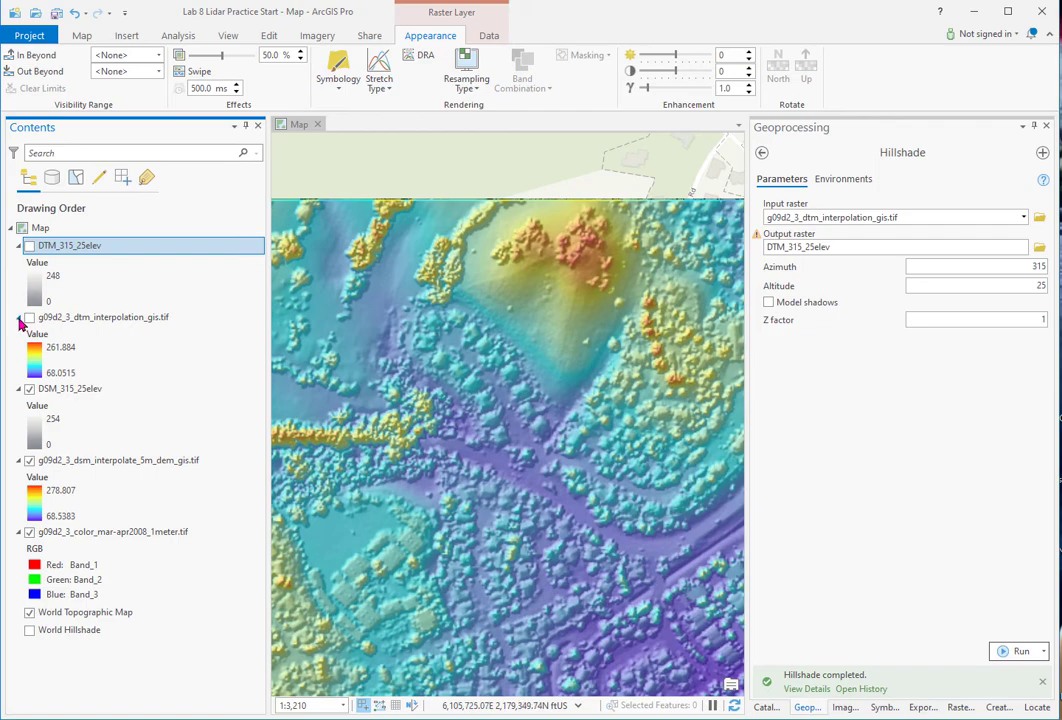
left_click(29, 389)
left_click(29, 461)
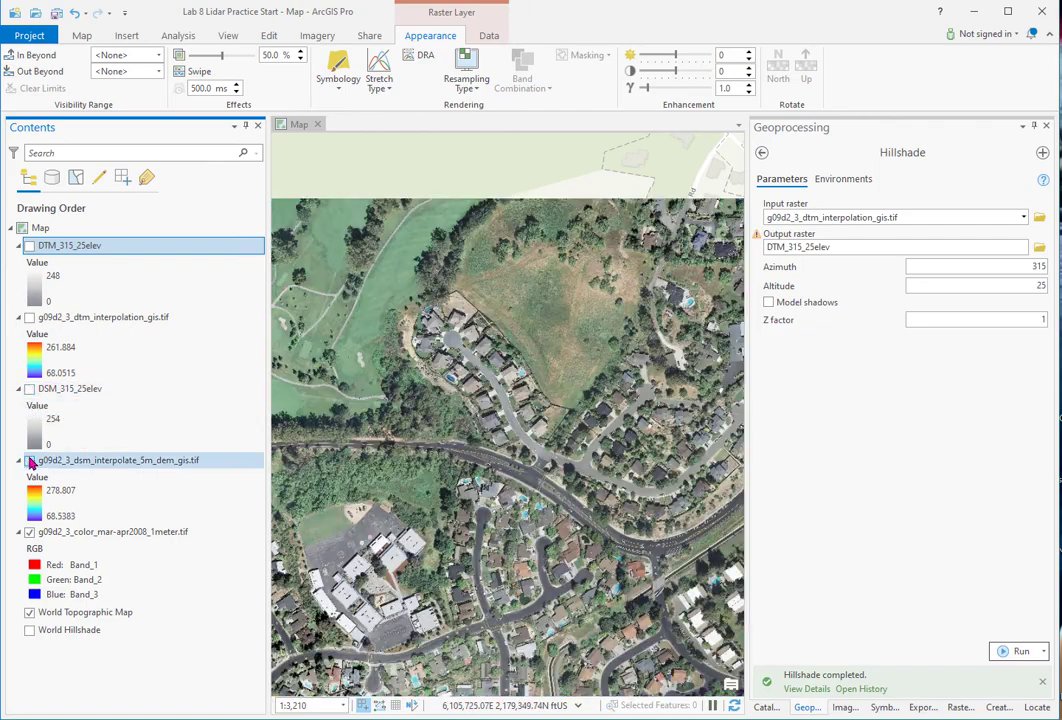
left_click(29, 461)
left_click(29, 389)
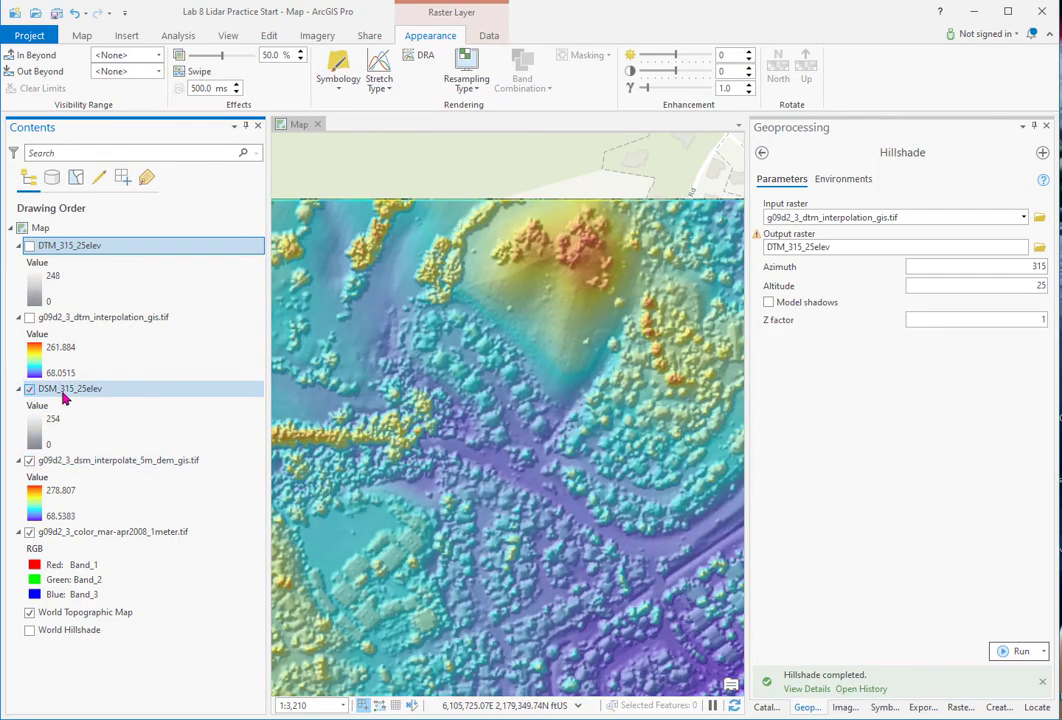
left_click(29, 317)
left_click(29, 246)
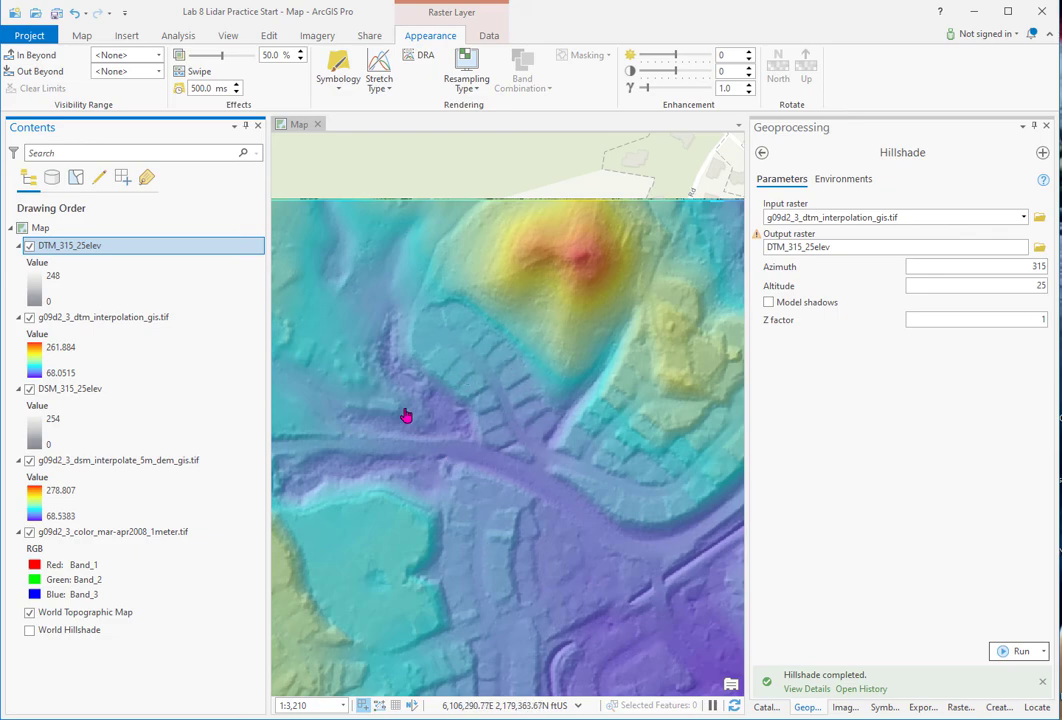
- Pan across the south, southeast and west of the DTM, then Zoom To Layer on DTM_315_25elev
left_click_drag(370, 500, 517, 239)
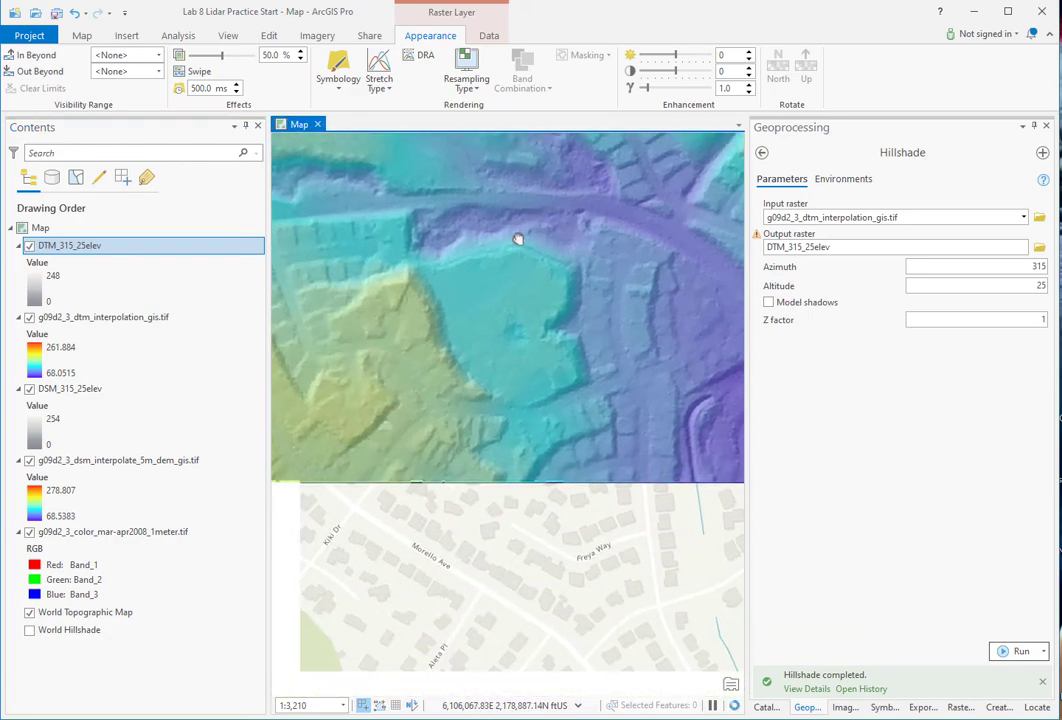
left_click_drag(650, 384, 284, 465)
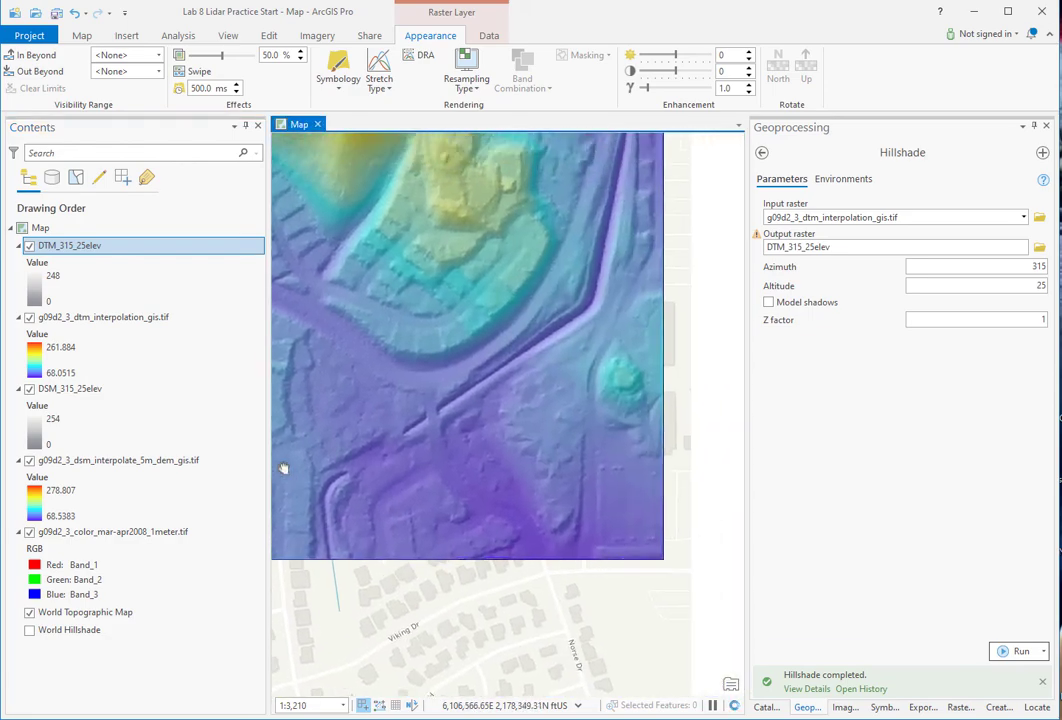
left_click_drag(547, 422, 644, 408)
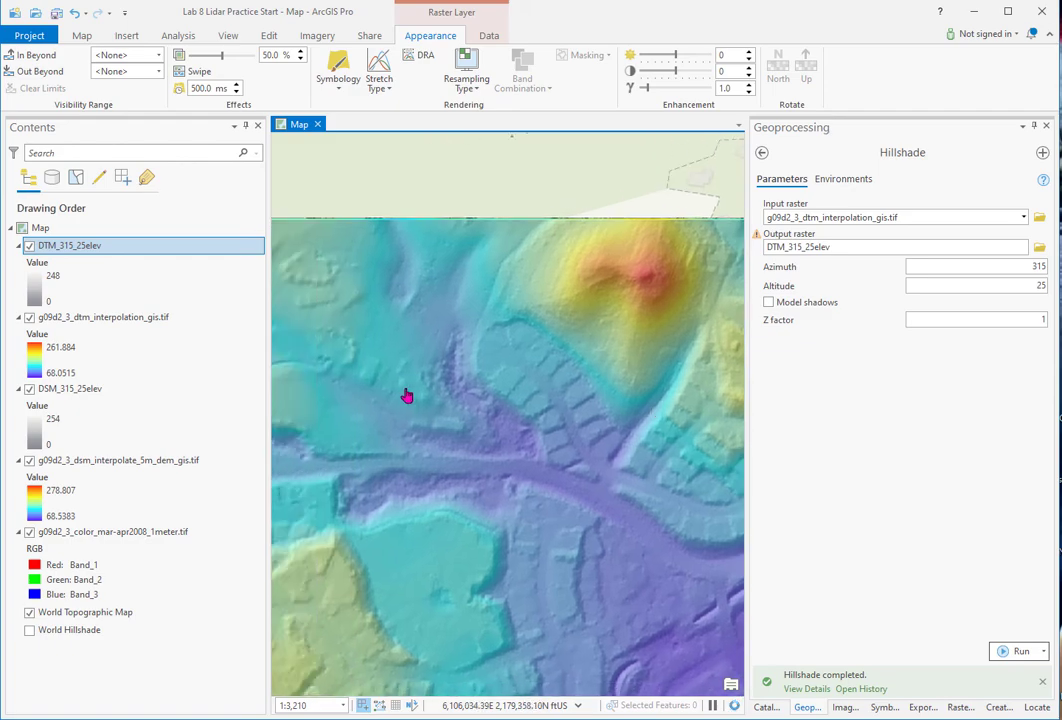
left_click_drag(366, 384, 545, 344)
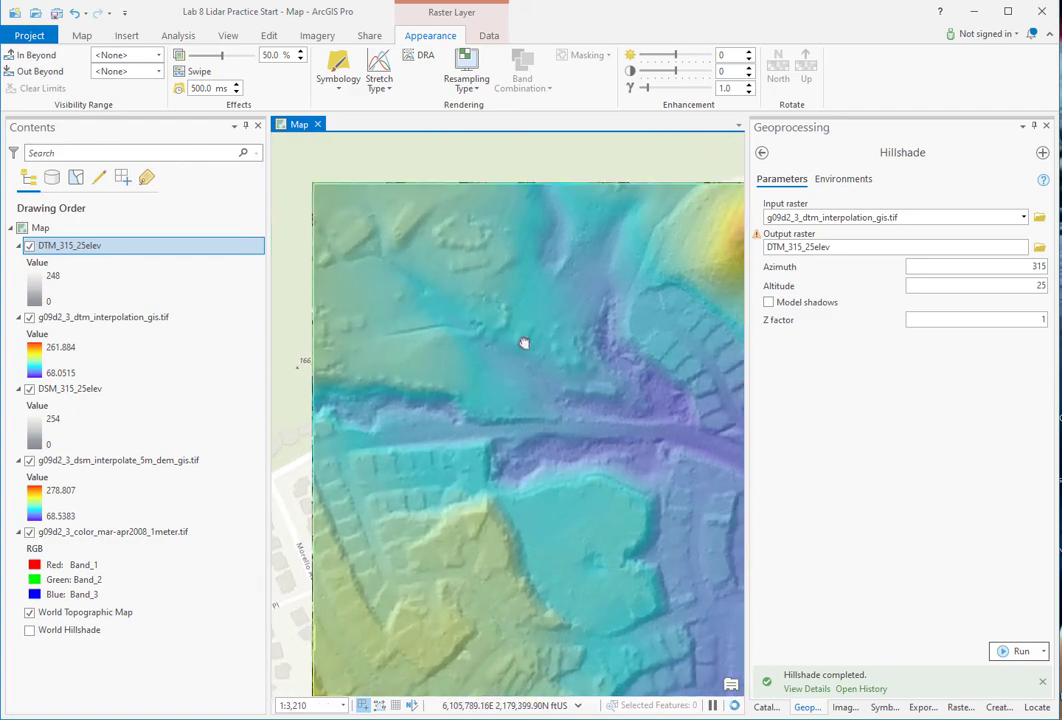
left_click_drag(481, 571, 462, 424)
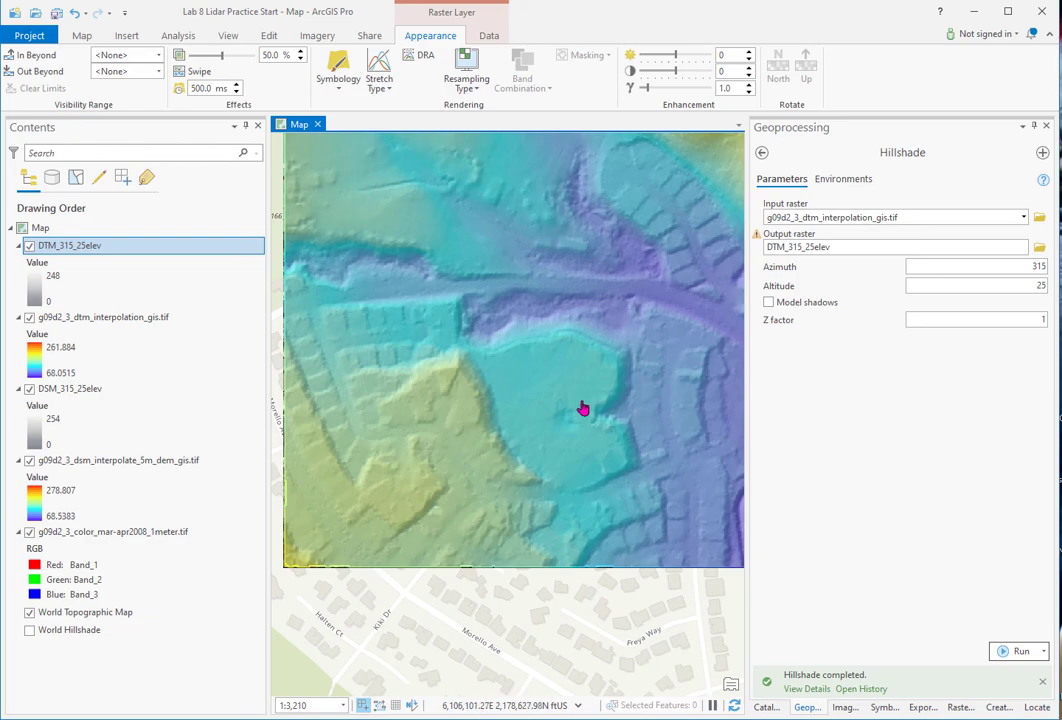
left_click_drag(576, 414, 351, 536)
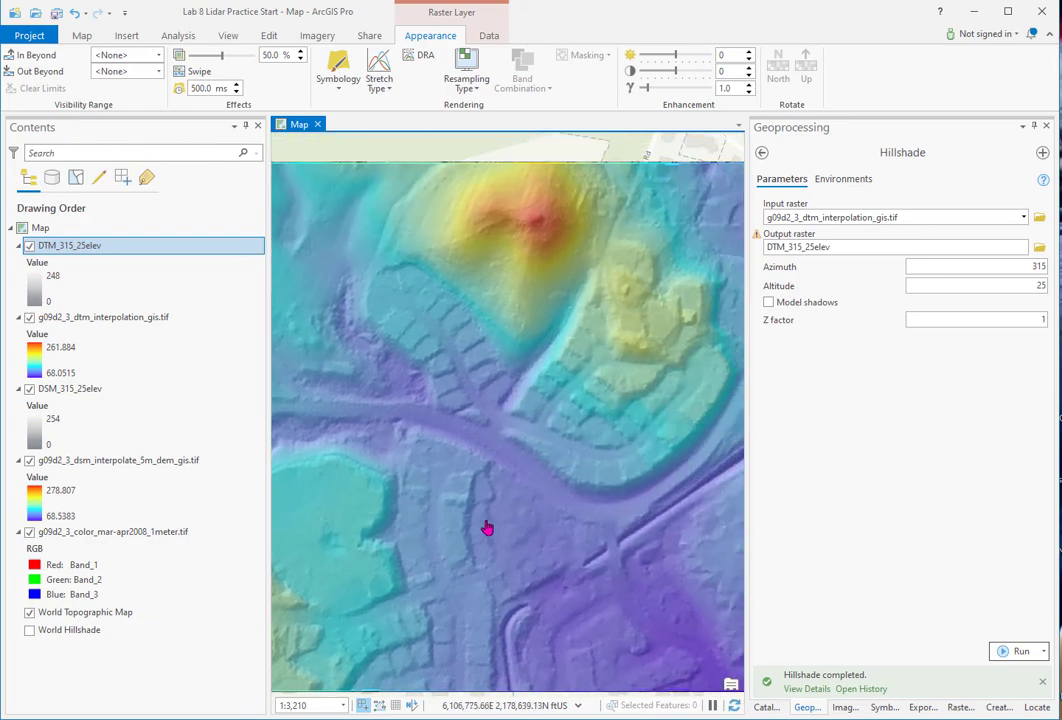
right_click(101, 247)
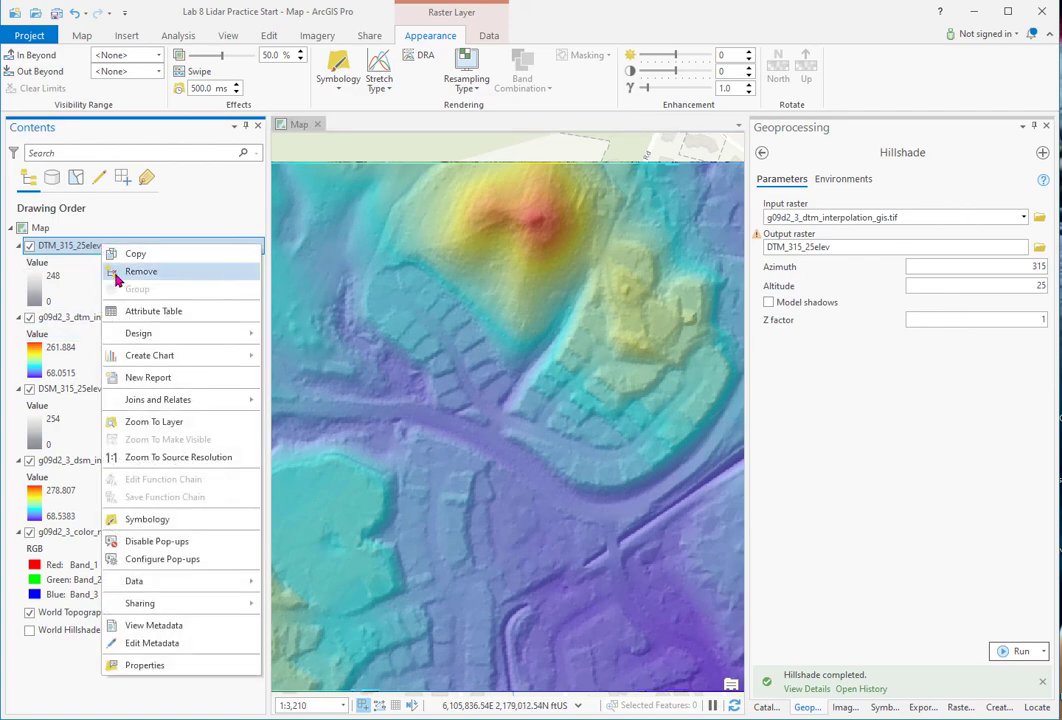
left_click(135, 422)
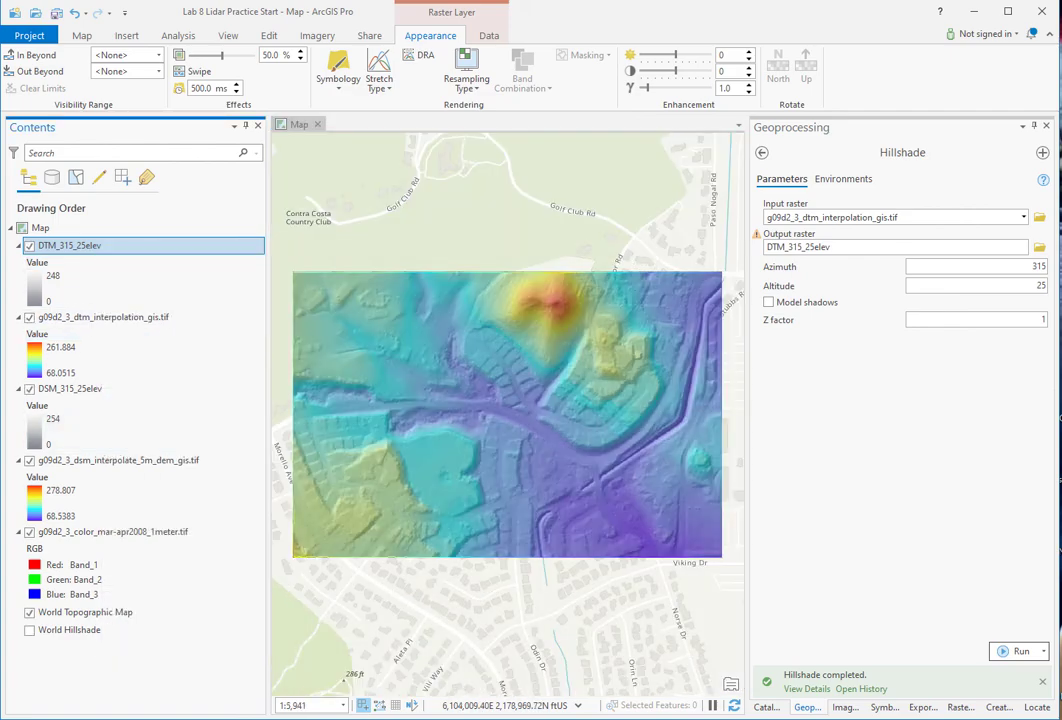